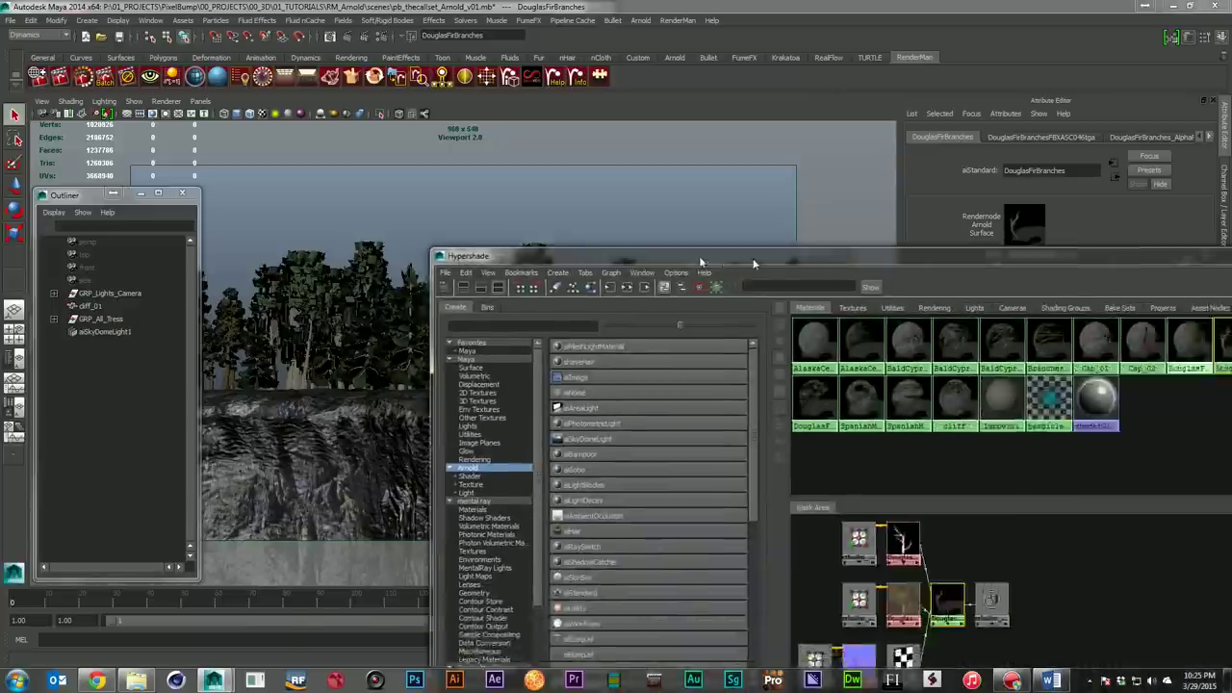
Move the Hypershade clear of the Attribute Editor and bring the DouglasFirBranches shader's diffuse settings into view
left_click_drag(753, 255, 443, 482)
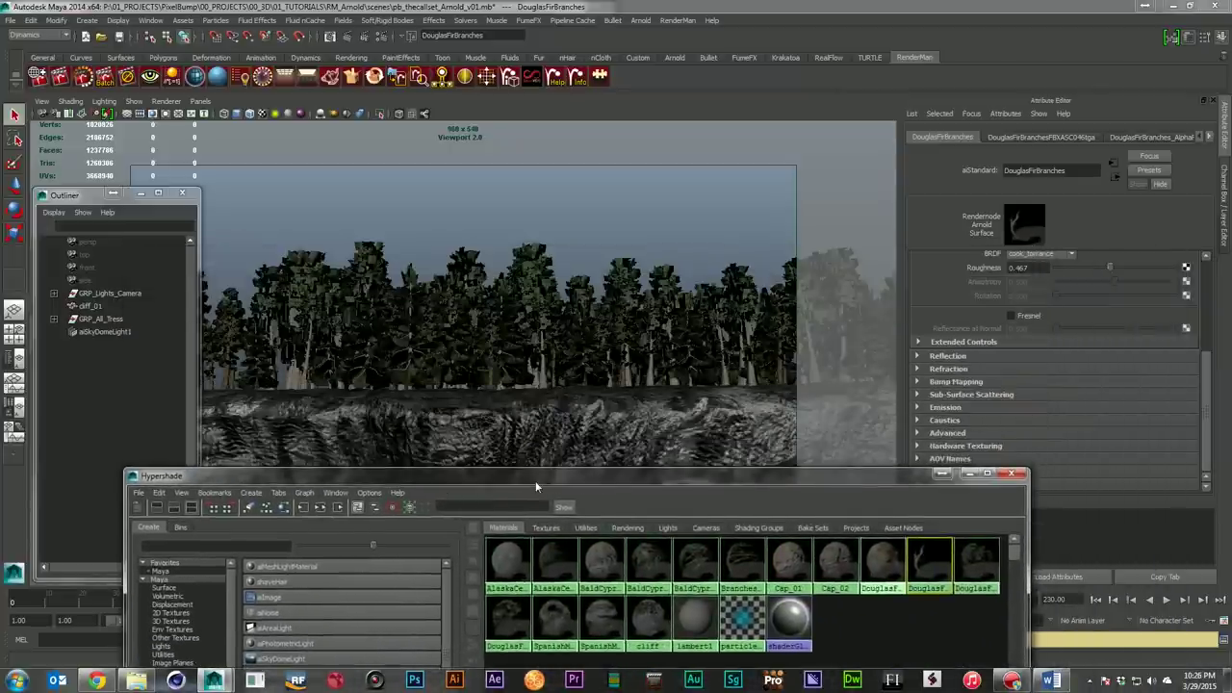
left_click_drag(535, 480, 632, 308)
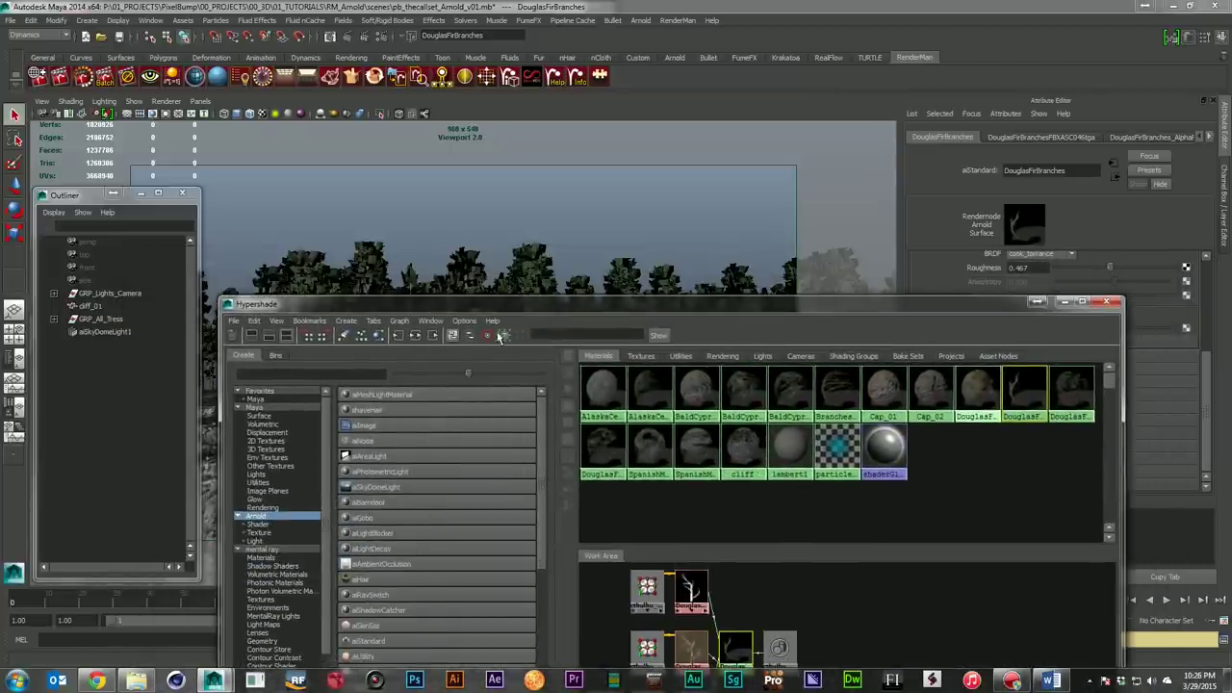
left_click_drag(509, 307, 524, 152)
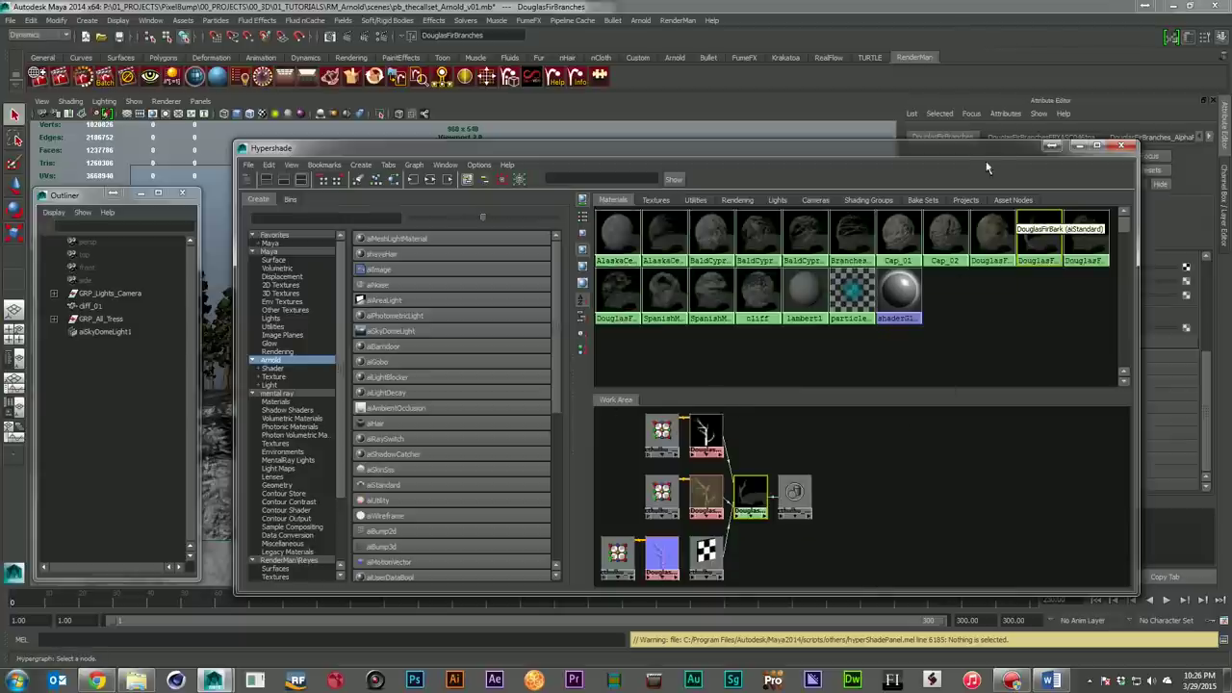
left_click_drag(984, 148, 715, 140)
scroll(1113, 371, "up", 5)
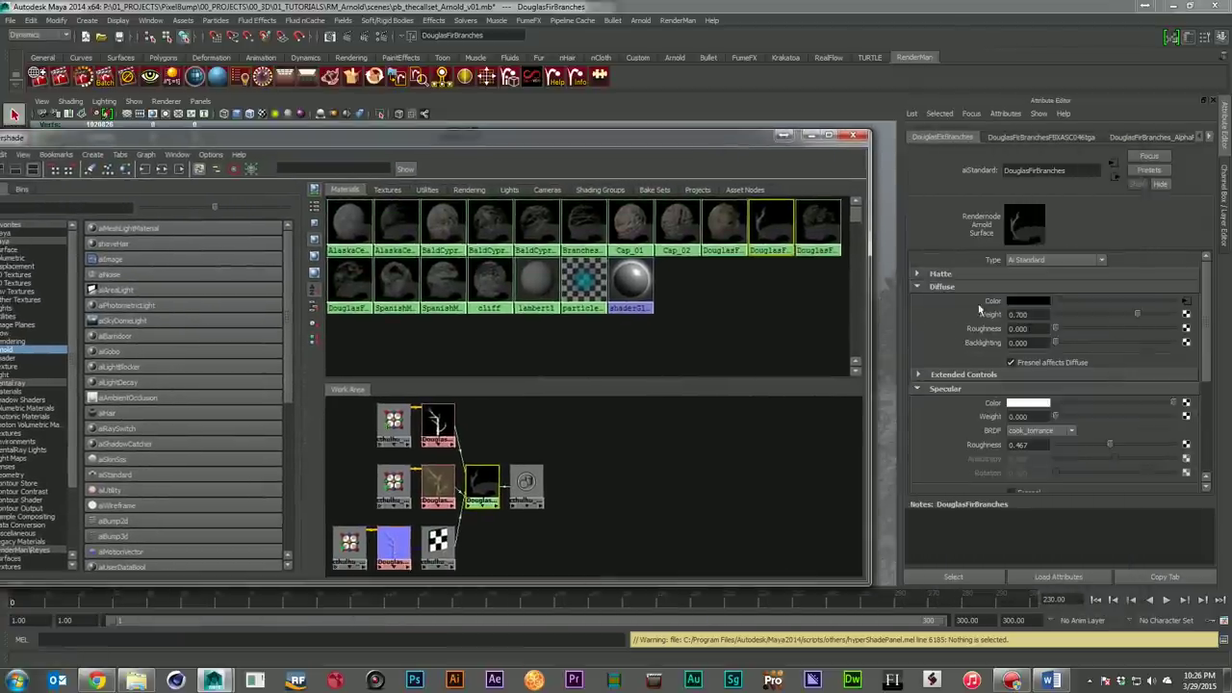
Inspect the DouglasFirBranches shader's color and alpha file textures, and expand its Refraction attributes to check the opacity connection
left_click(439, 489)
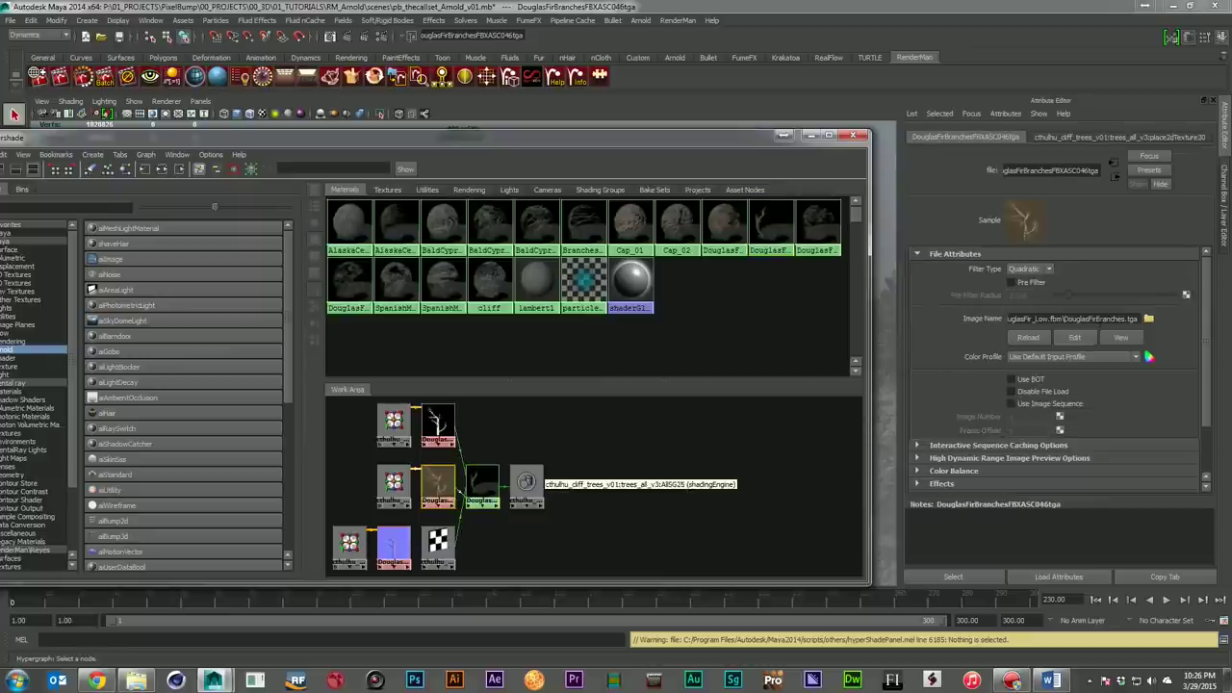
left_click(482, 484)
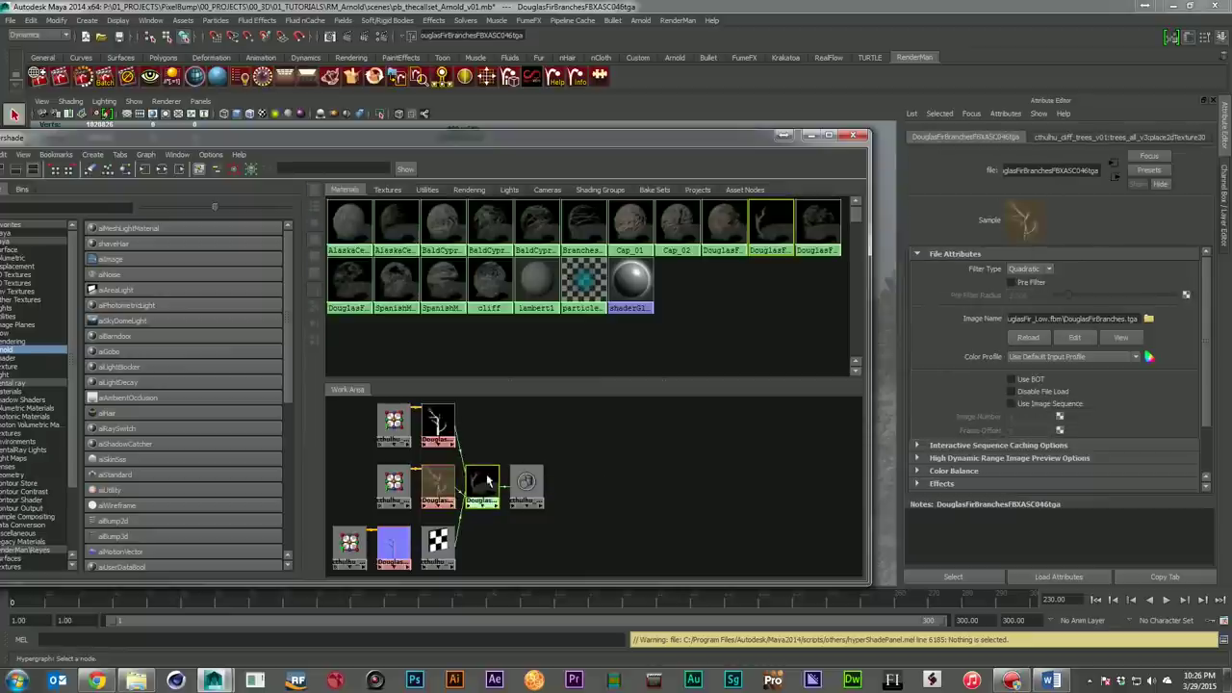
left_click(438, 425)
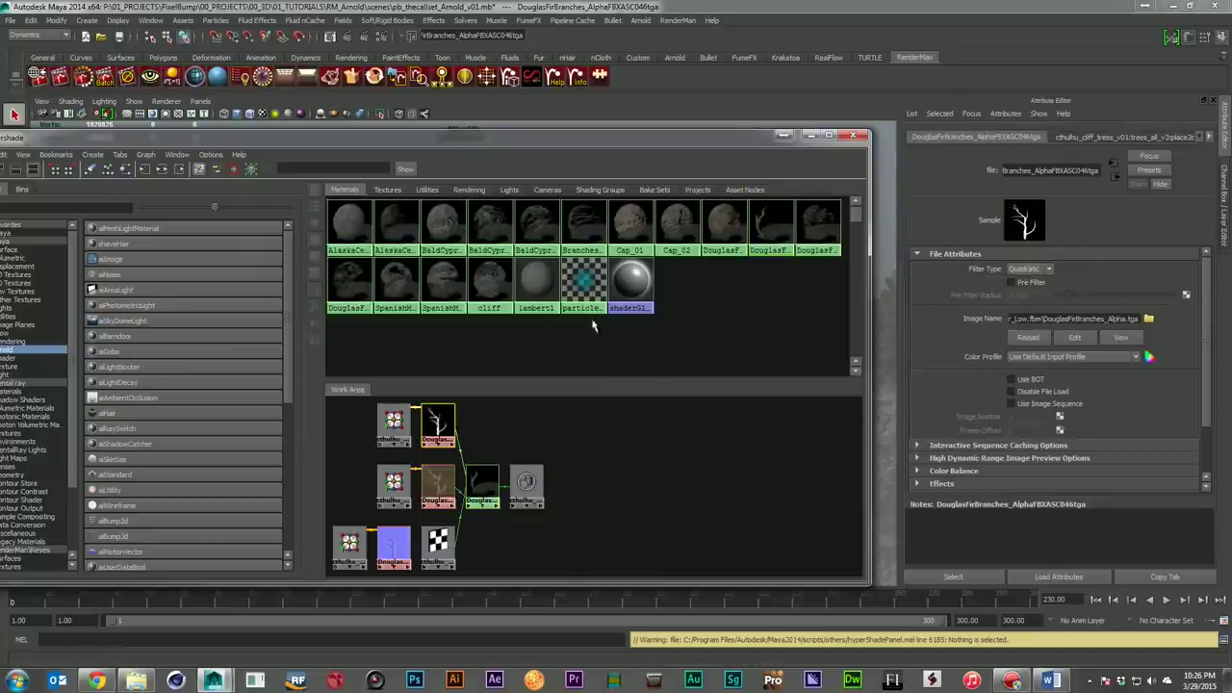
left_click(480, 484)
scroll(1010, 355, "down", 5)
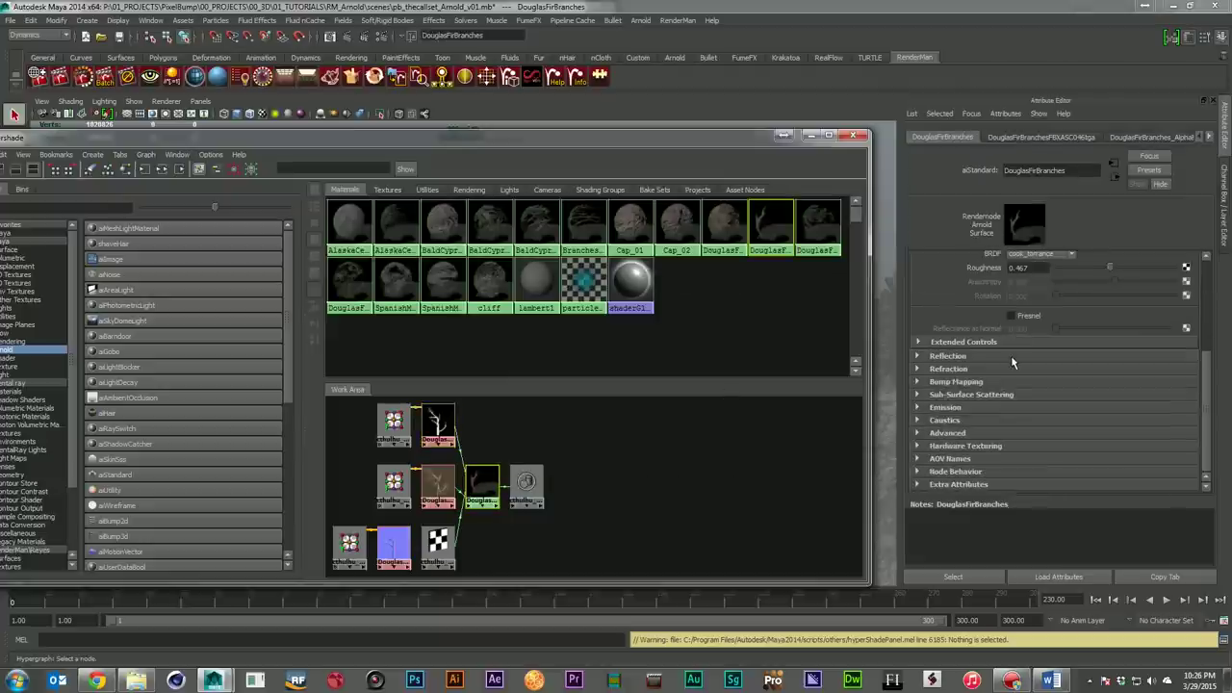
left_click(998, 369)
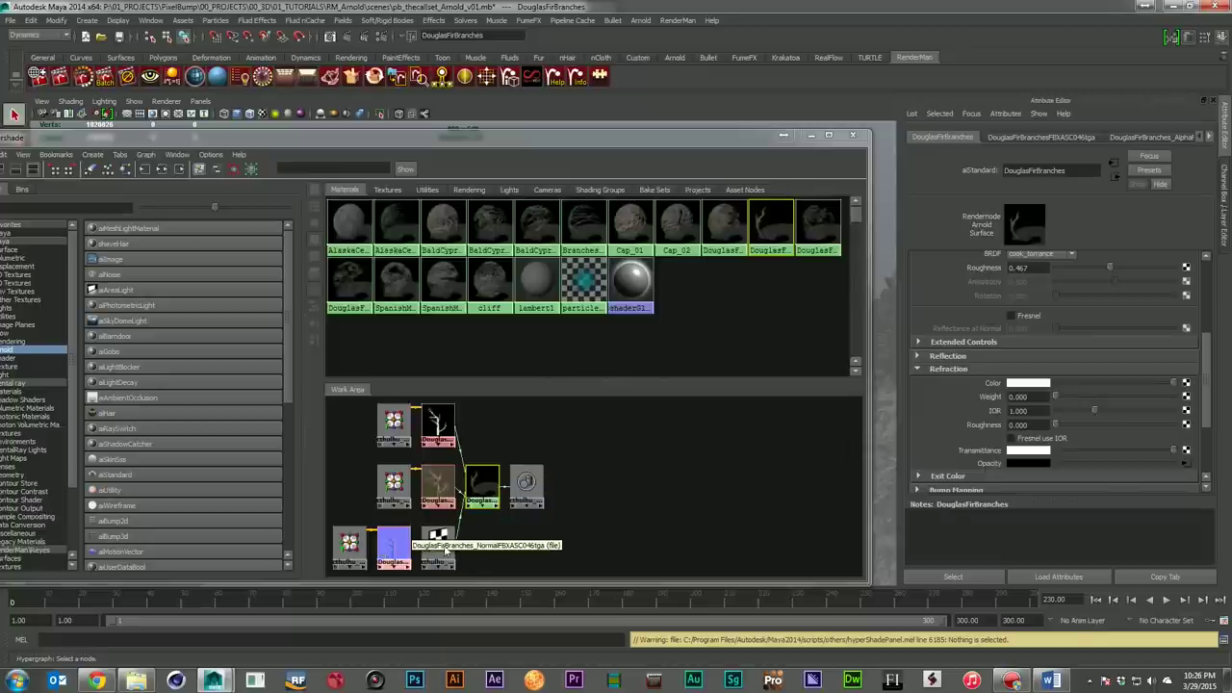
Inspect the DouglasFirBranches shader's Bump Mapping connection and the settings of the linked bump2d node
scroll(995, 368, "down", 3)
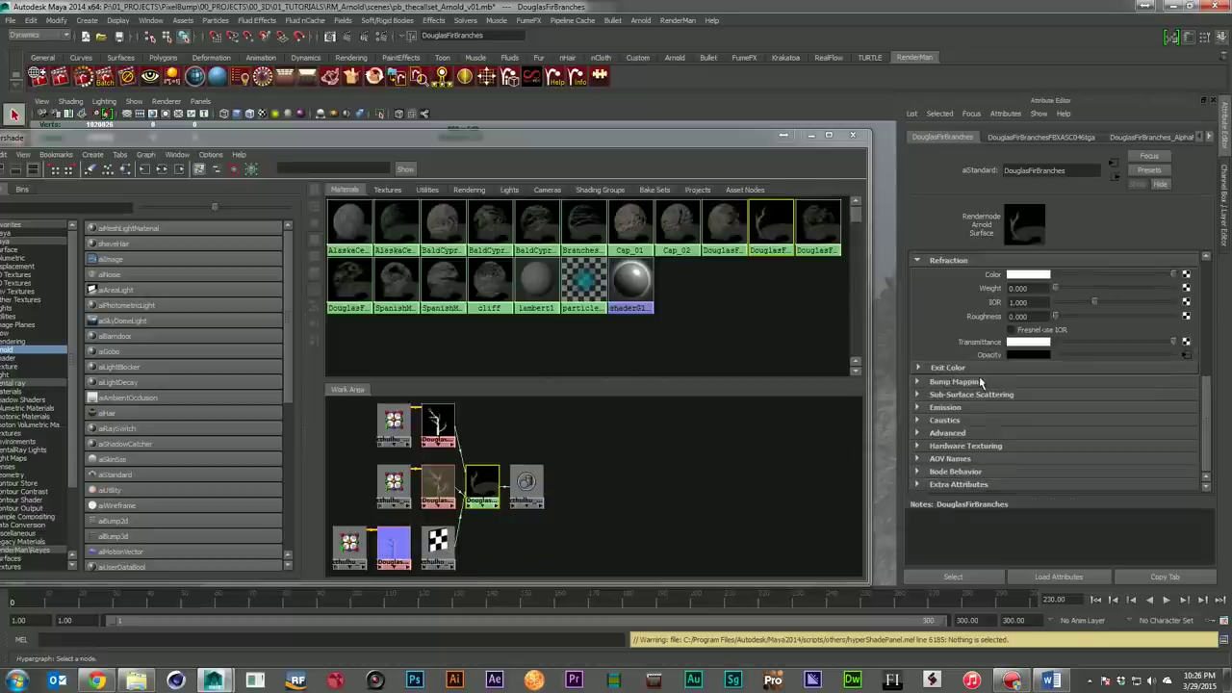
left_click(979, 377)
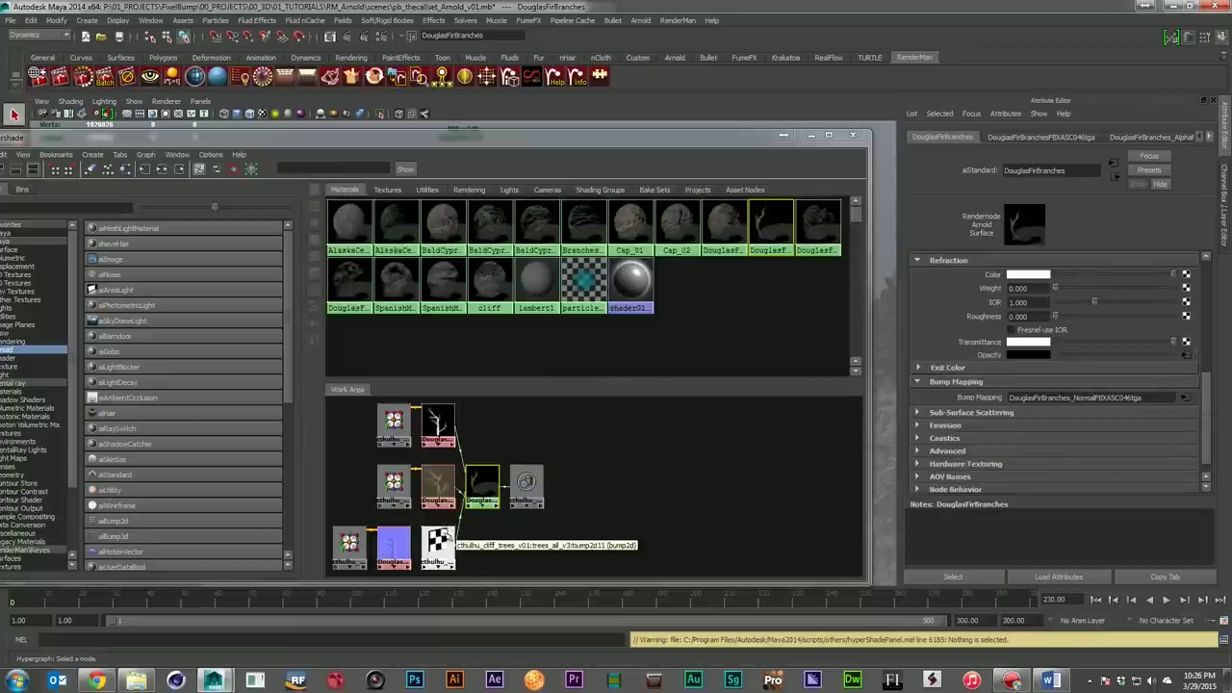
left_click(438, 545)
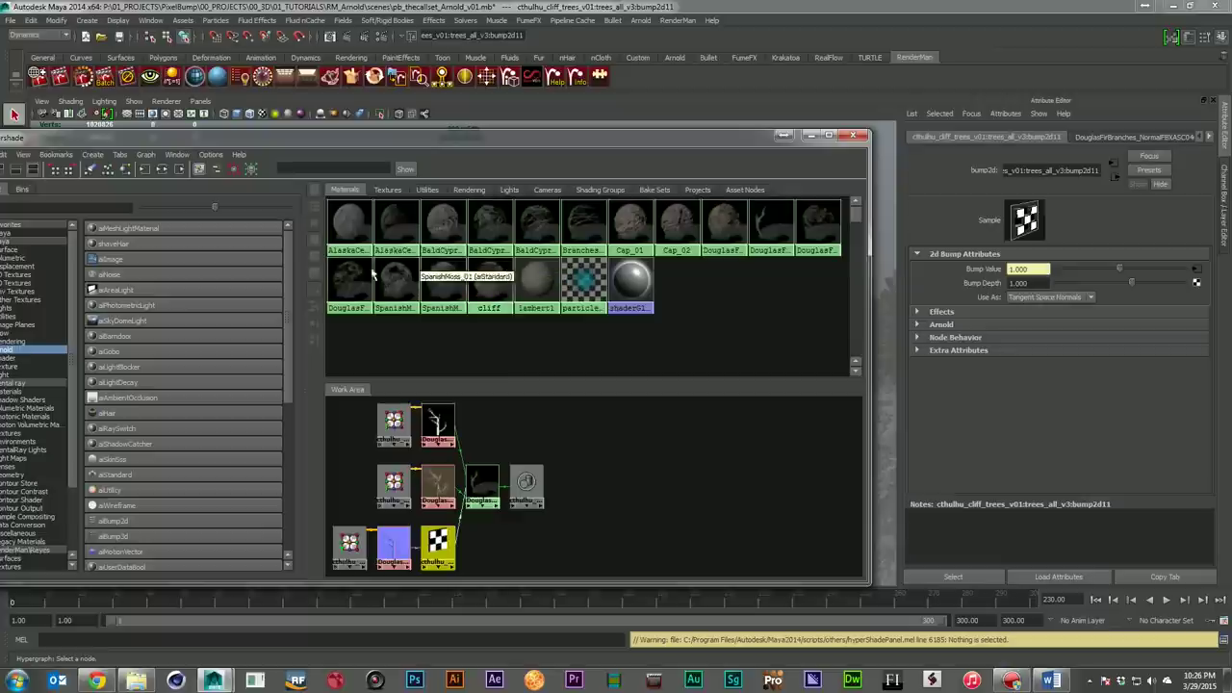
Graph the input and output connections of the AlaskaCedarBark and Cap_01 materials, and close the Hypershade
left_click(349, 224)
left_click(161, 169)
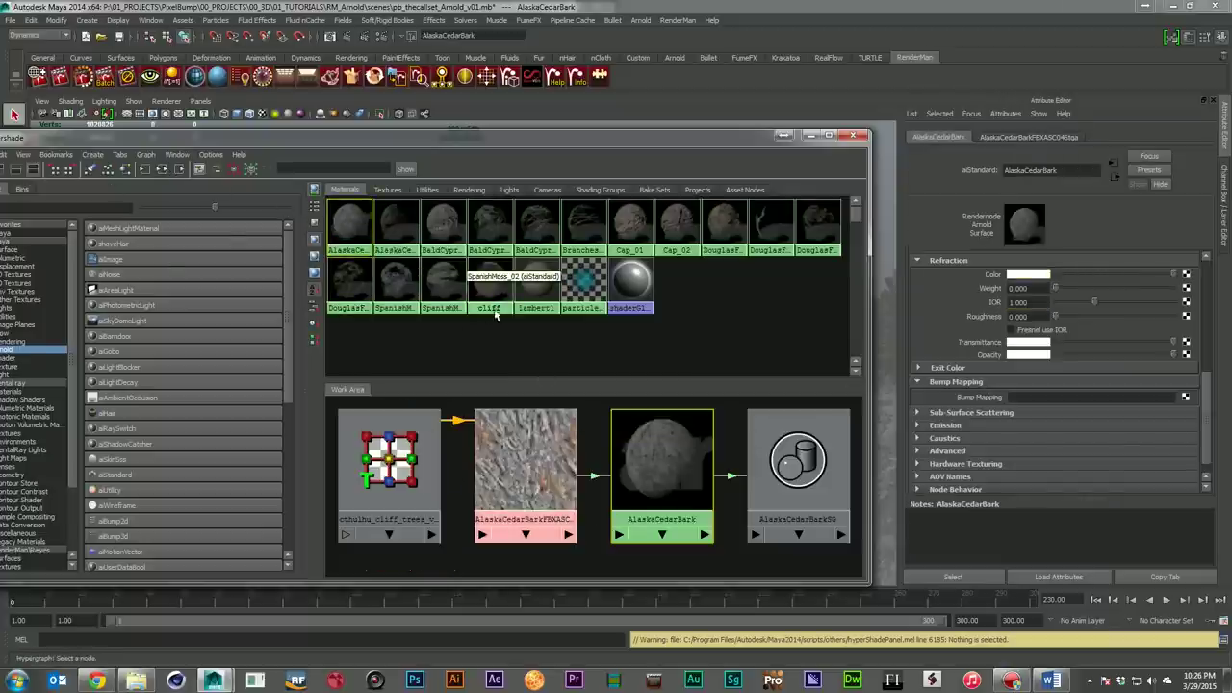
left_click(619, 227)
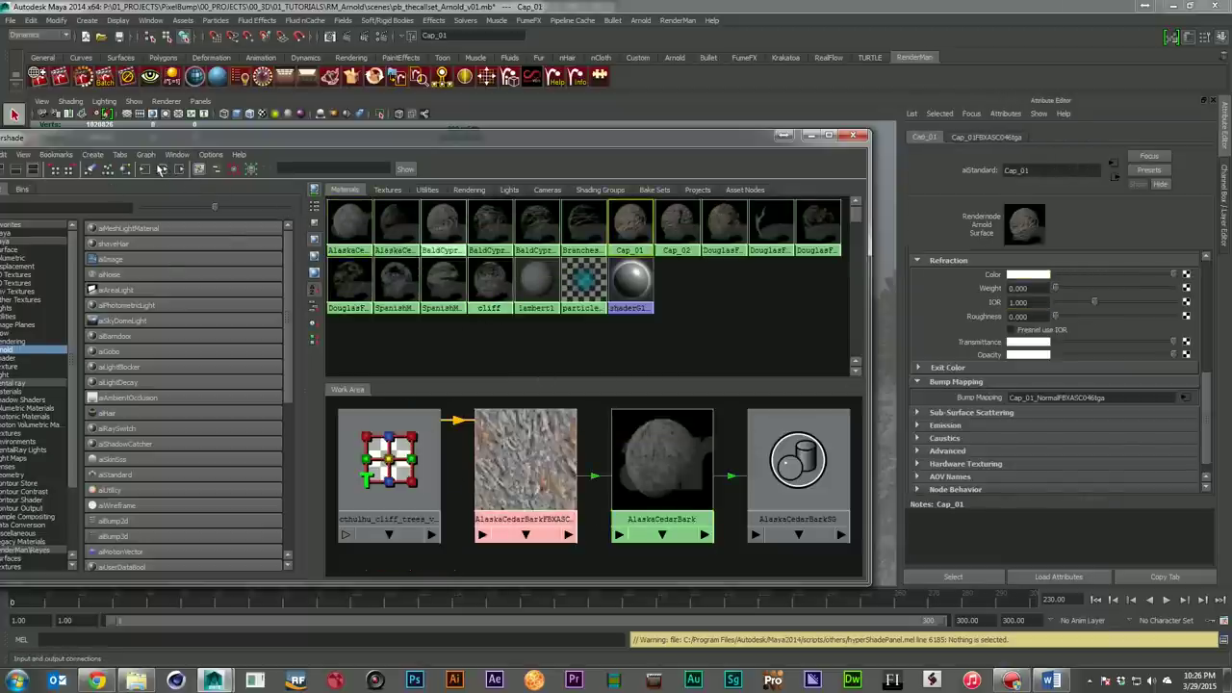
left_click(162, 170)
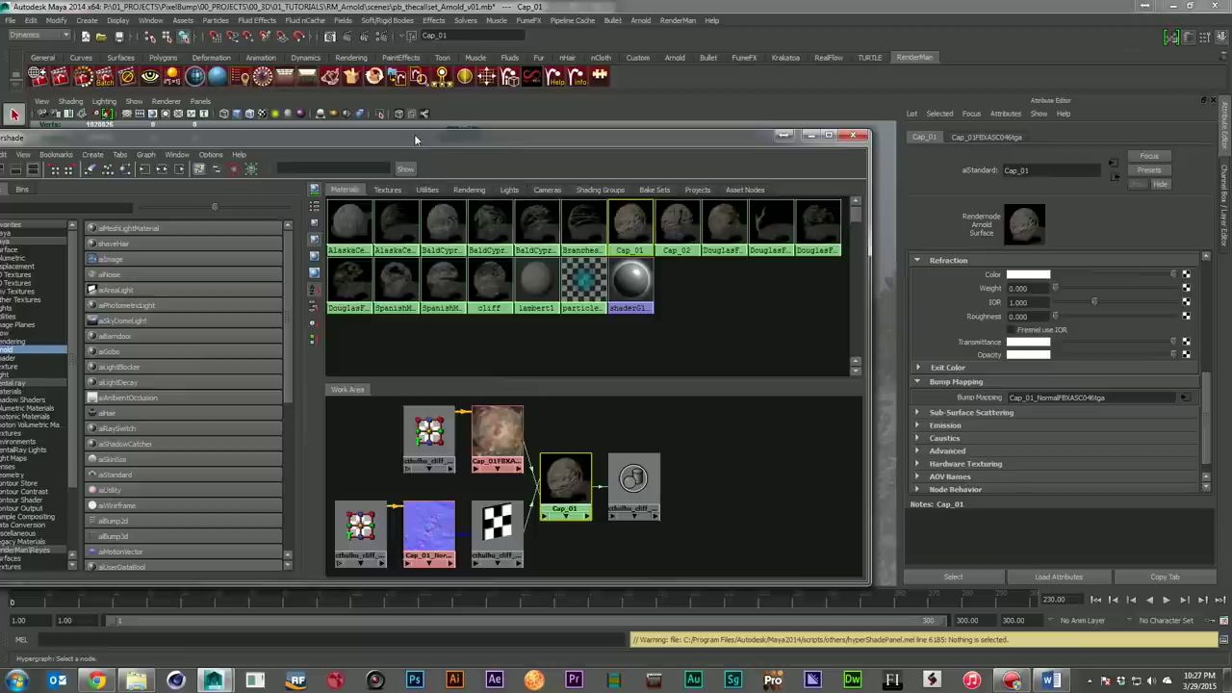
key("alt+F4")
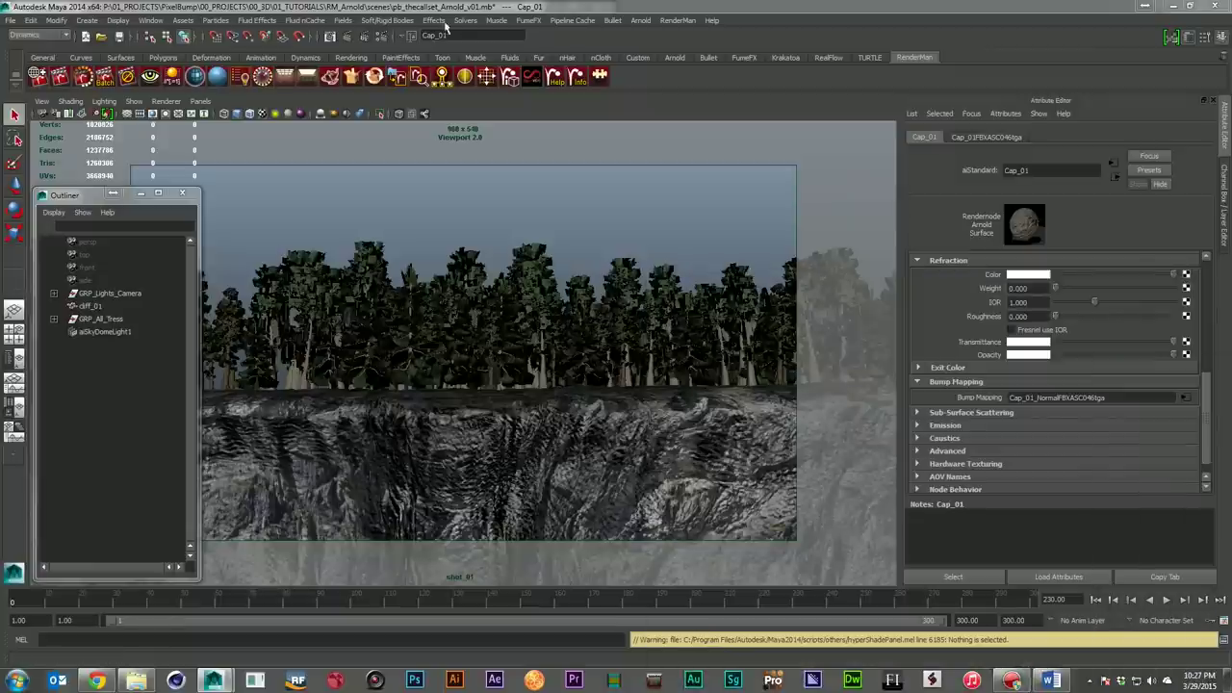
Inspect aiSkyDomeLight1's attributes, its graphed shading network and the HDR image used by its file texture
left_click(641, 20)
mouse_move(673, 55)
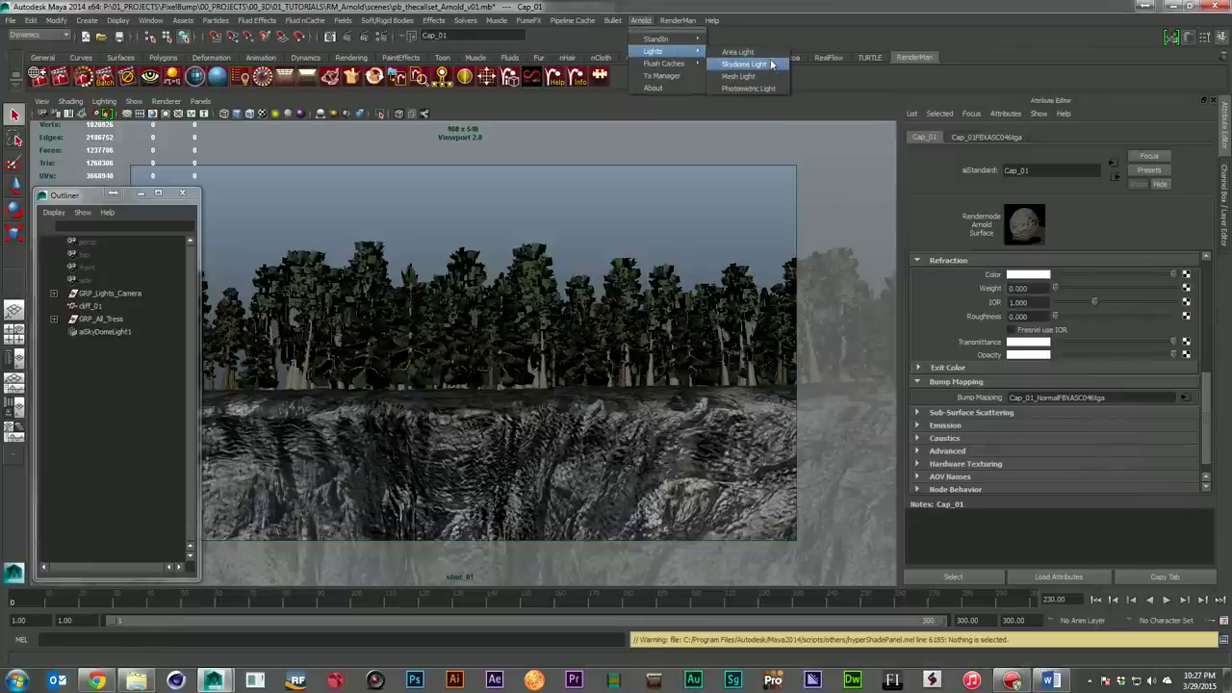
left_click(104, 332)
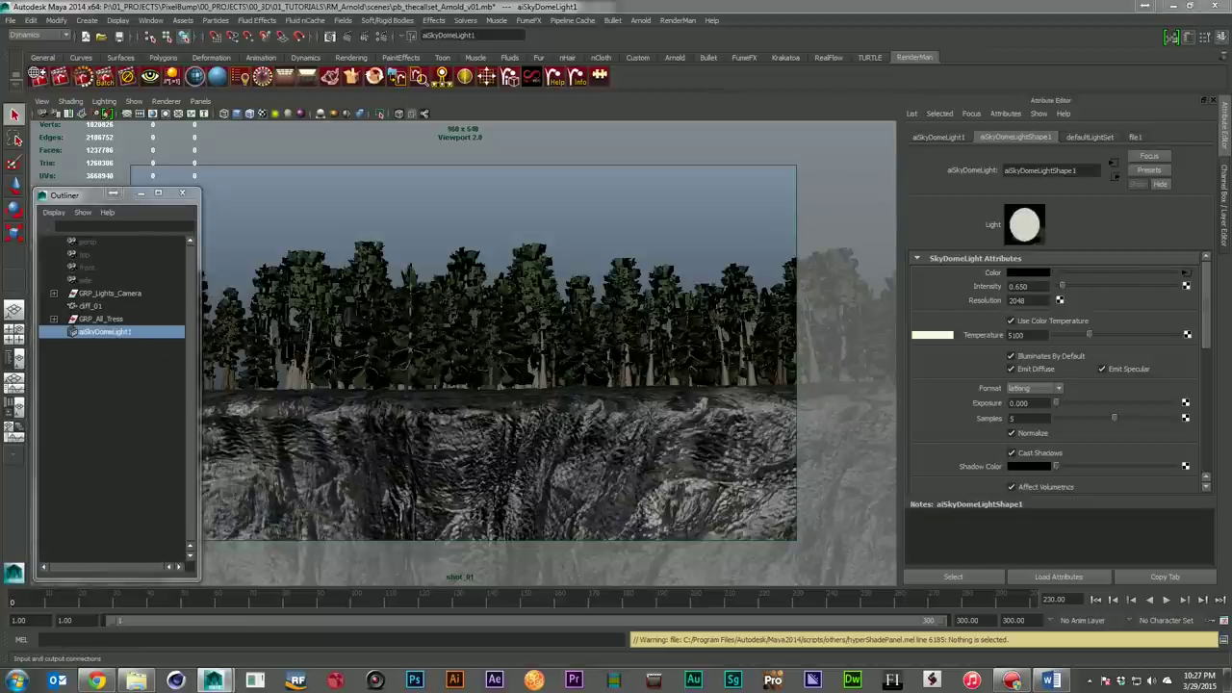
left_click_drag(920, 344, 304, 162)
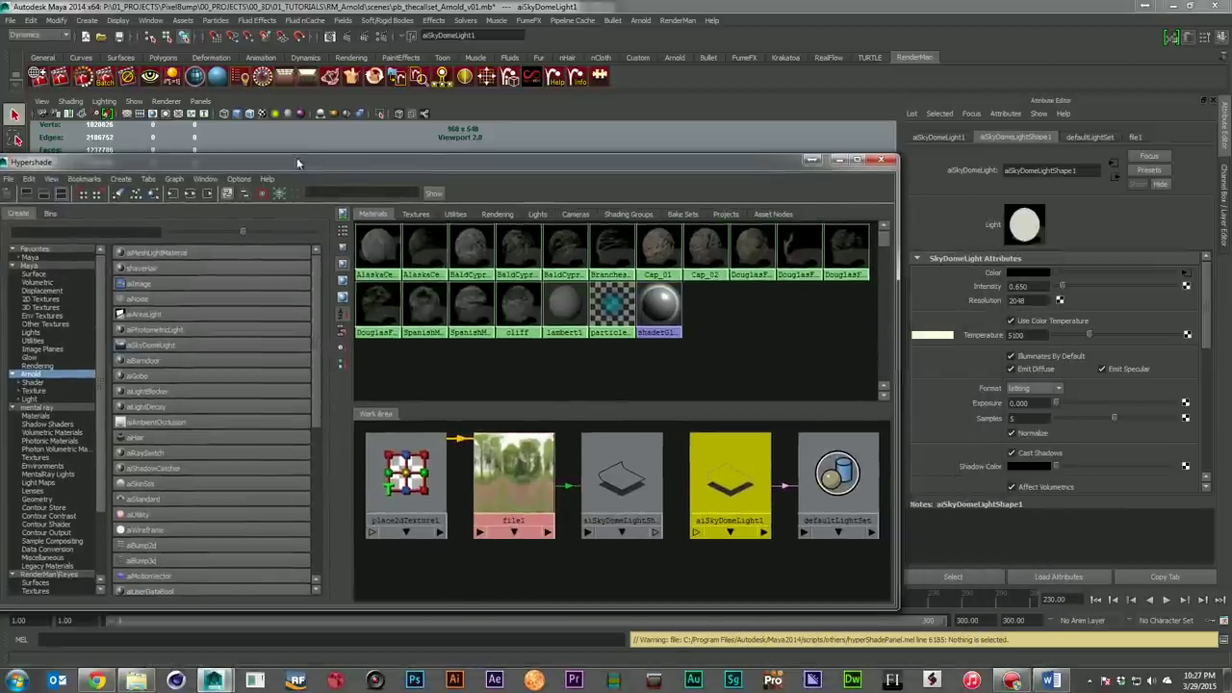
left_click(514, 481)
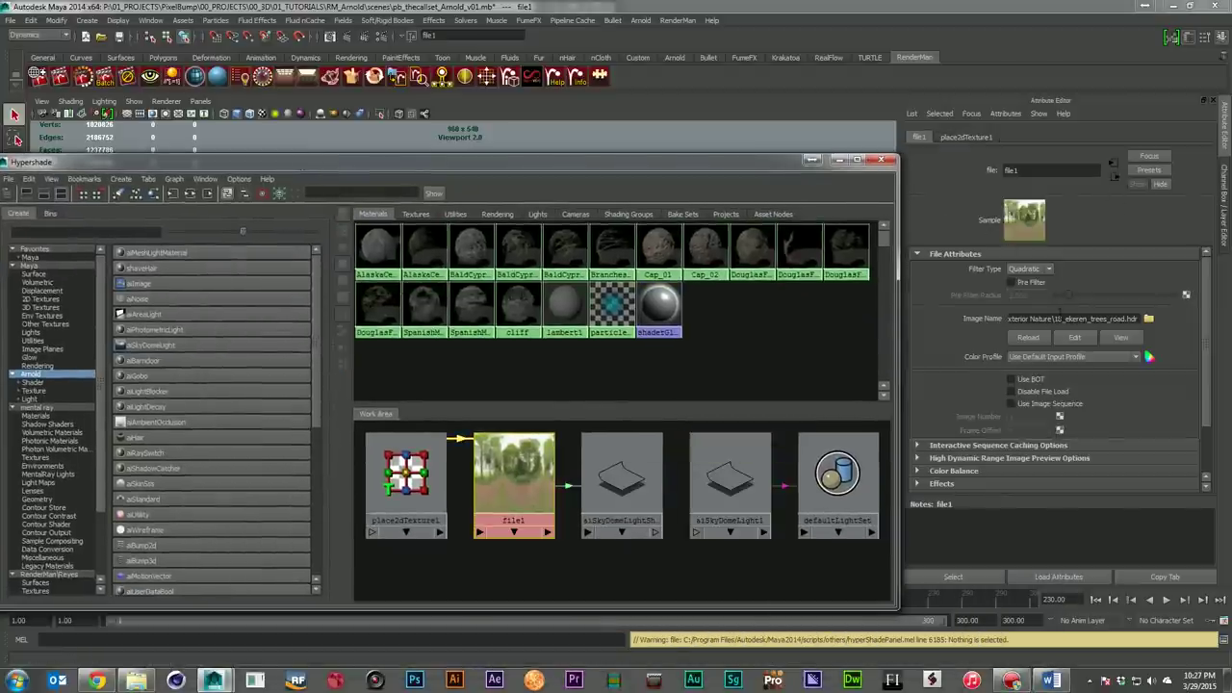
double_click(1061, 315)
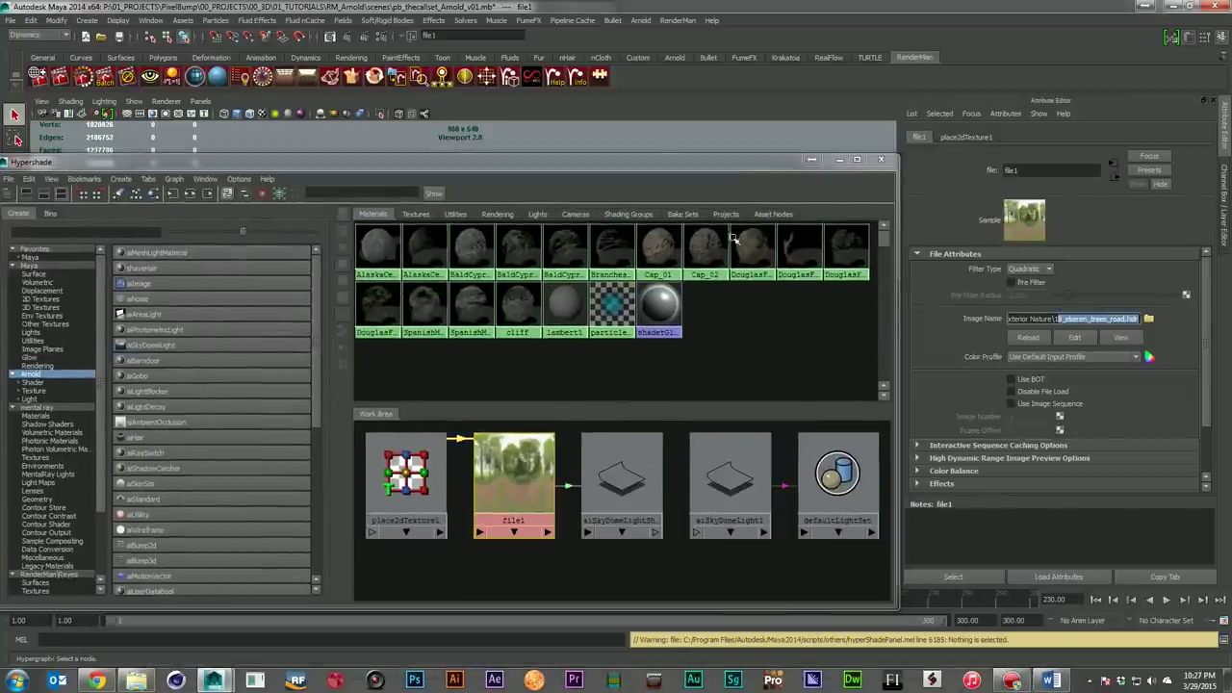
left_click(627, 167)
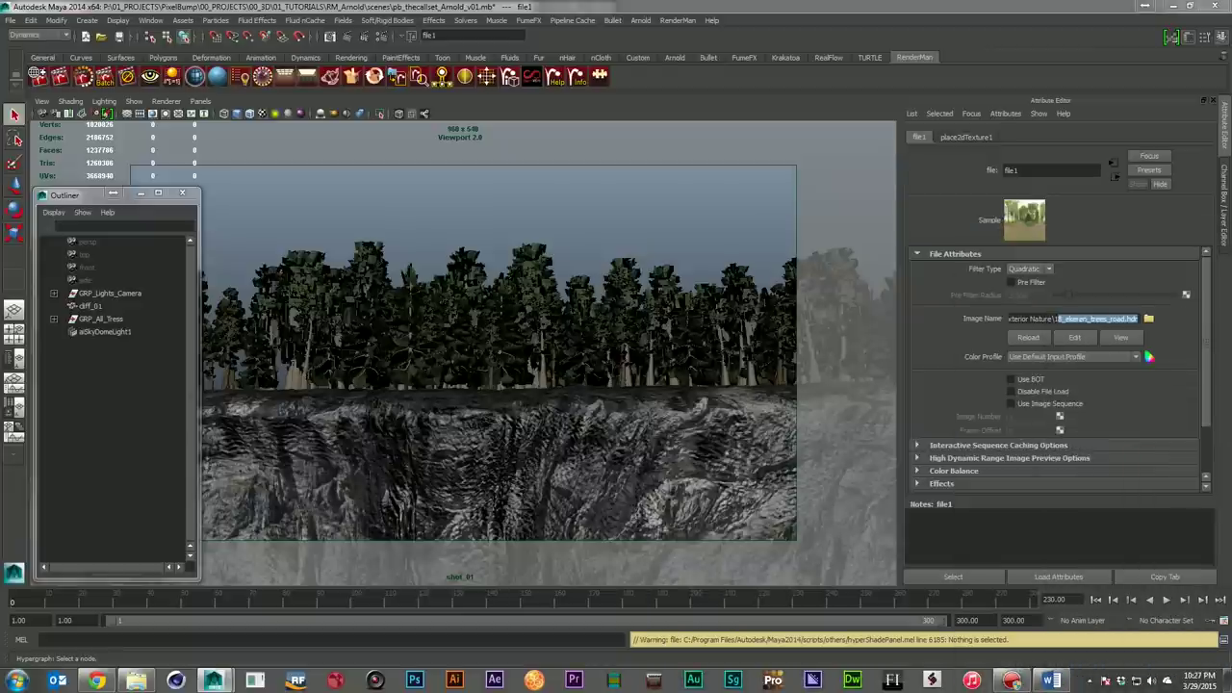
Select aiSkyDomeLight1 and render the shot with the Arnold Renderer in the Render View
left_click(124, 332)
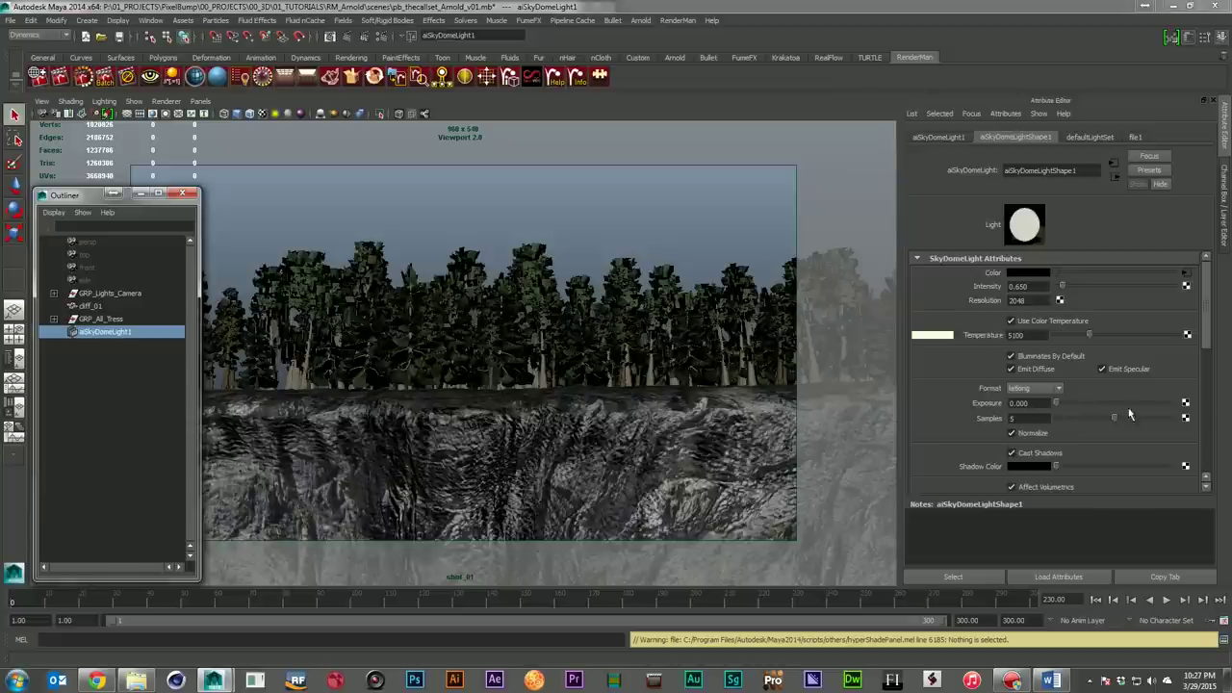
left_click(16, 139)
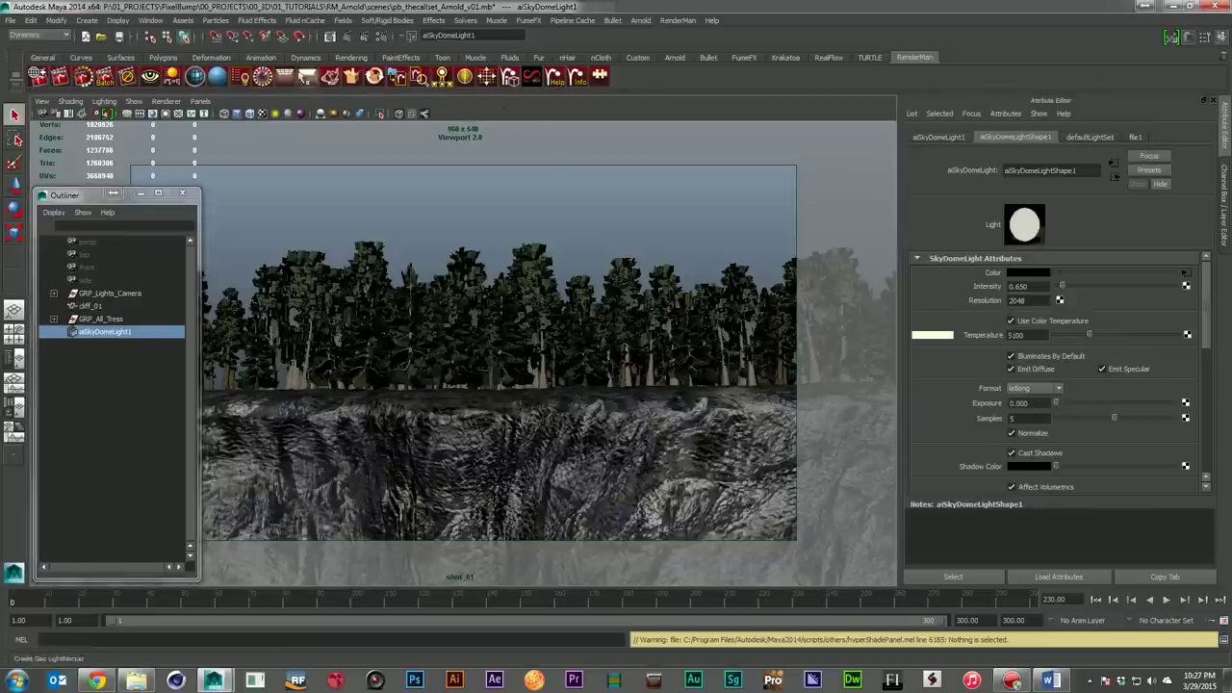
left_click(361, 41)
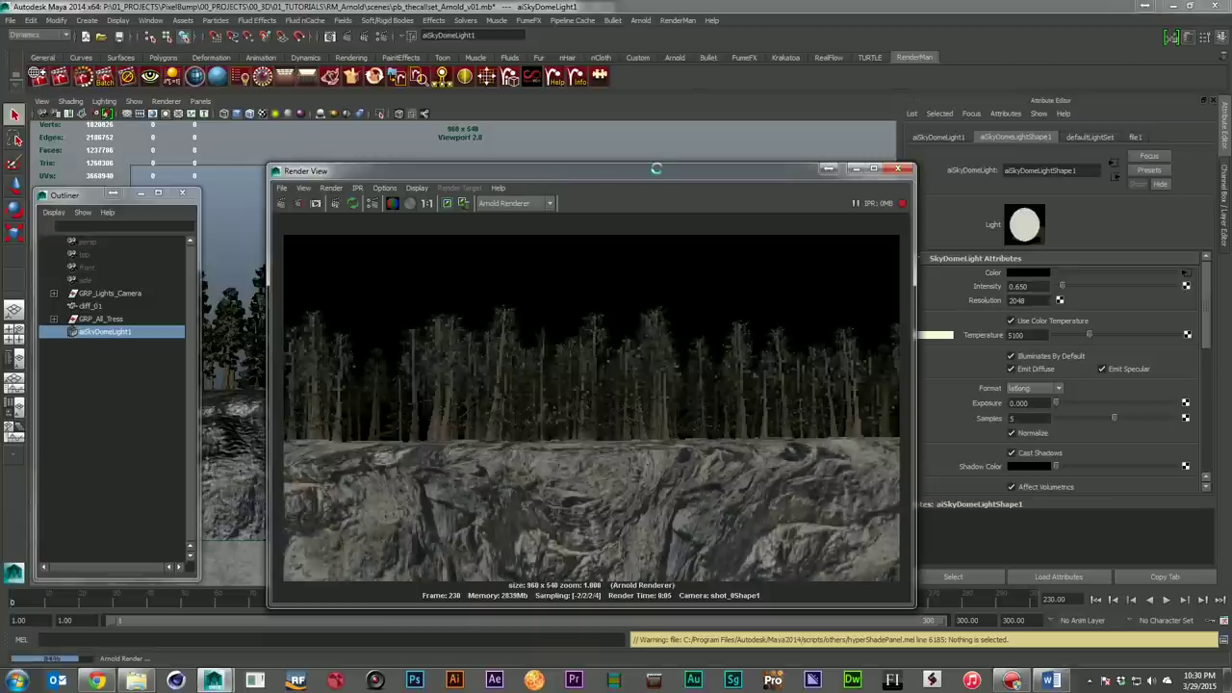
left_click_drag(655, 169, 609, 161)
Try a Y rotation of 0 on the skydome light, and set the Y rotation to 180
left_click(935, 136)
double_click(1068, 237)
type("0")
key("Return")
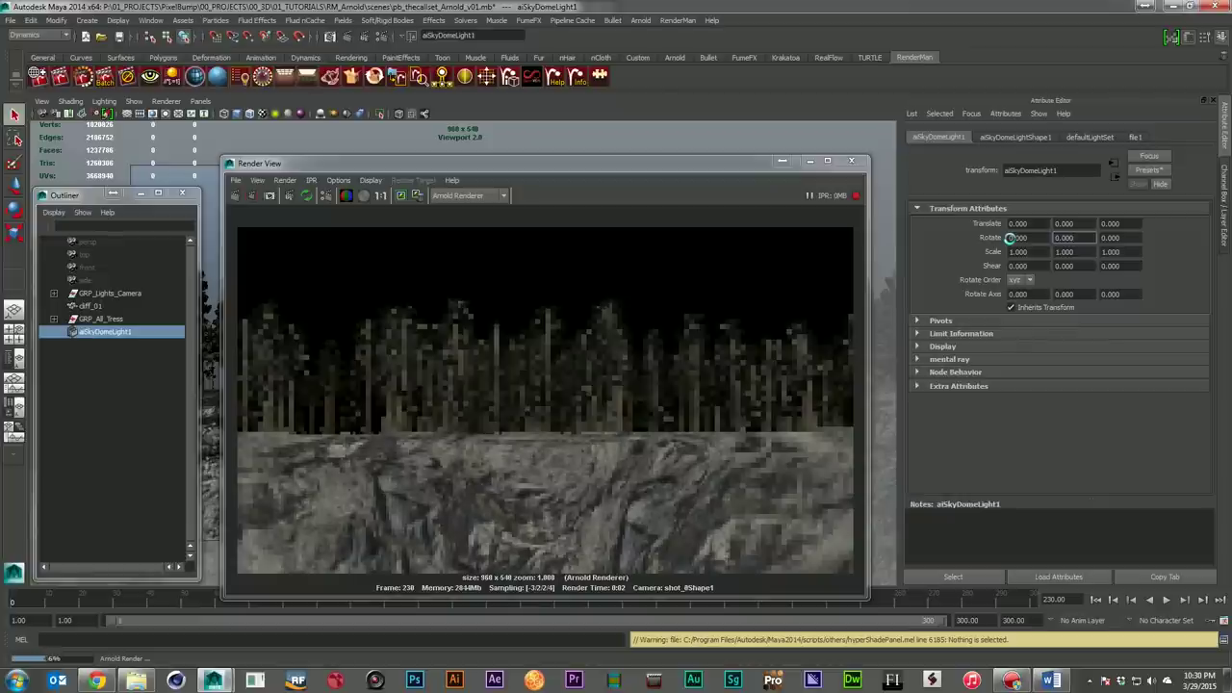
double_click(1068, 238)
type("180")
key("Return")
Set the skydome light's color temperature to 5000 and close the Render View
left_click(1015, 136)
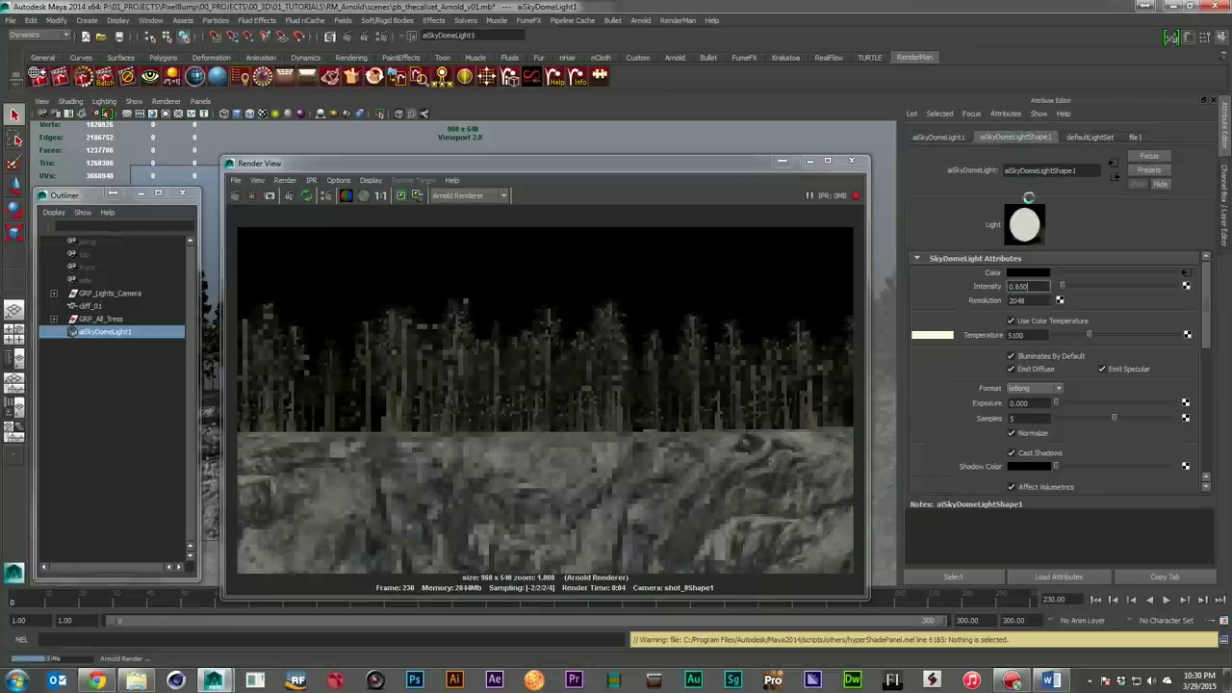
double_click(1016, 334)
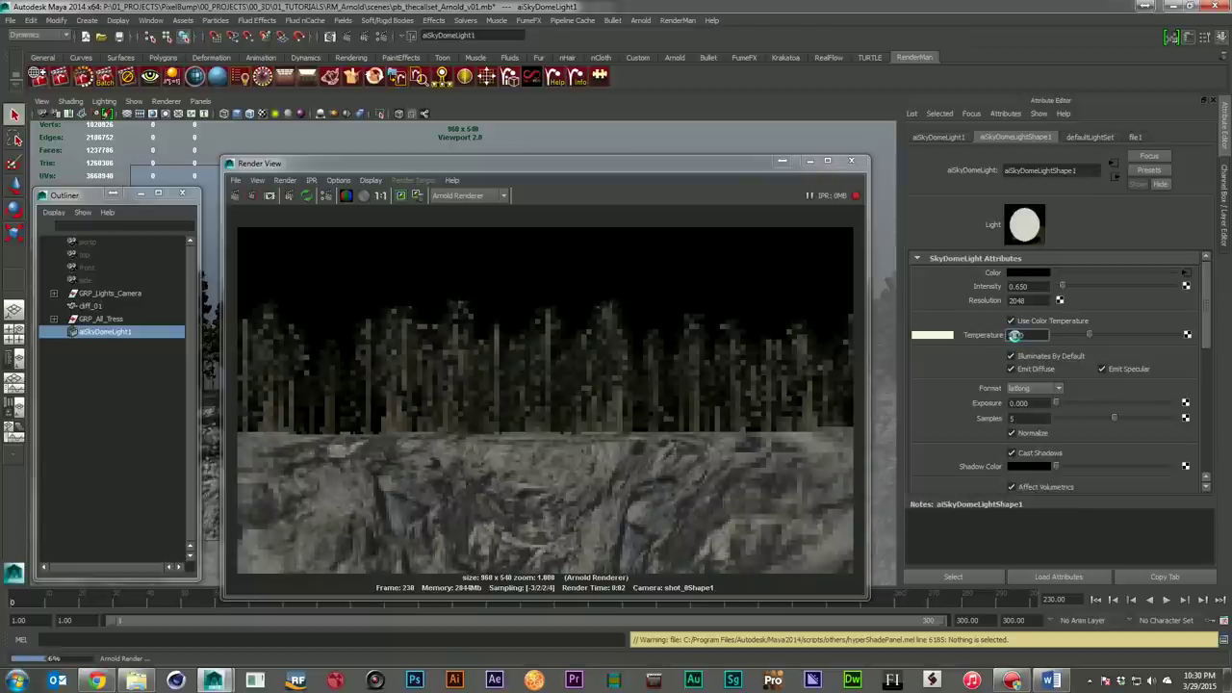
type("5000")
key("Return")
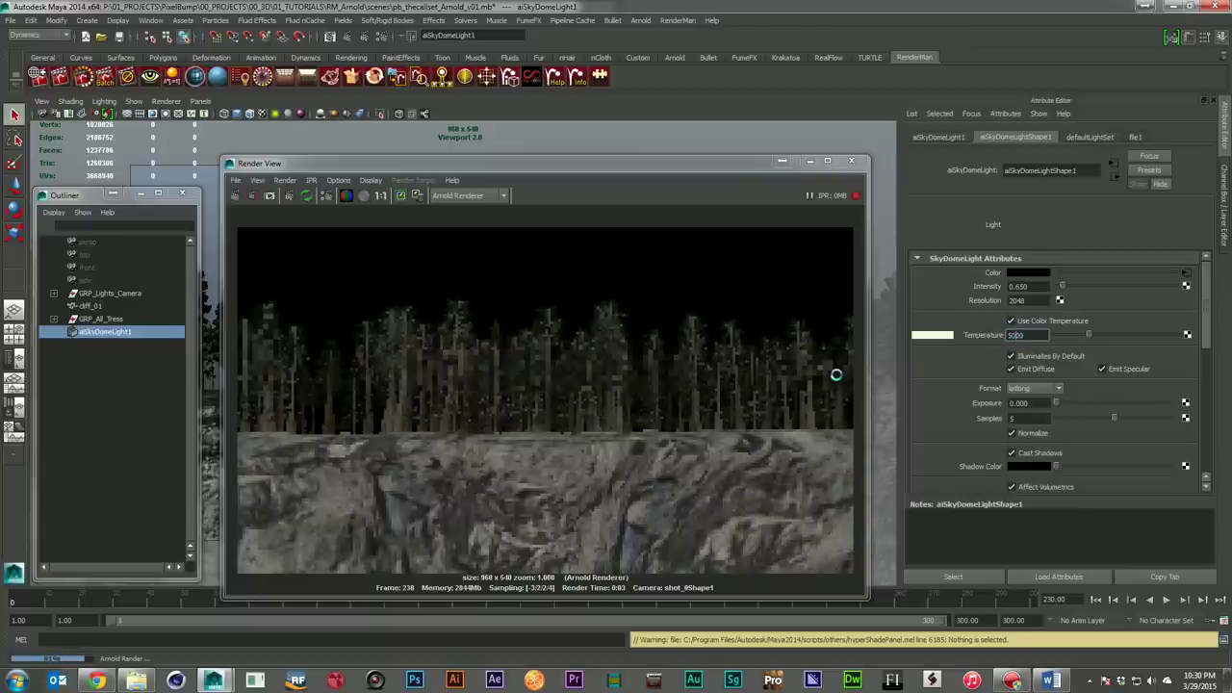
left_click_drag(532, 163, 654, 166)
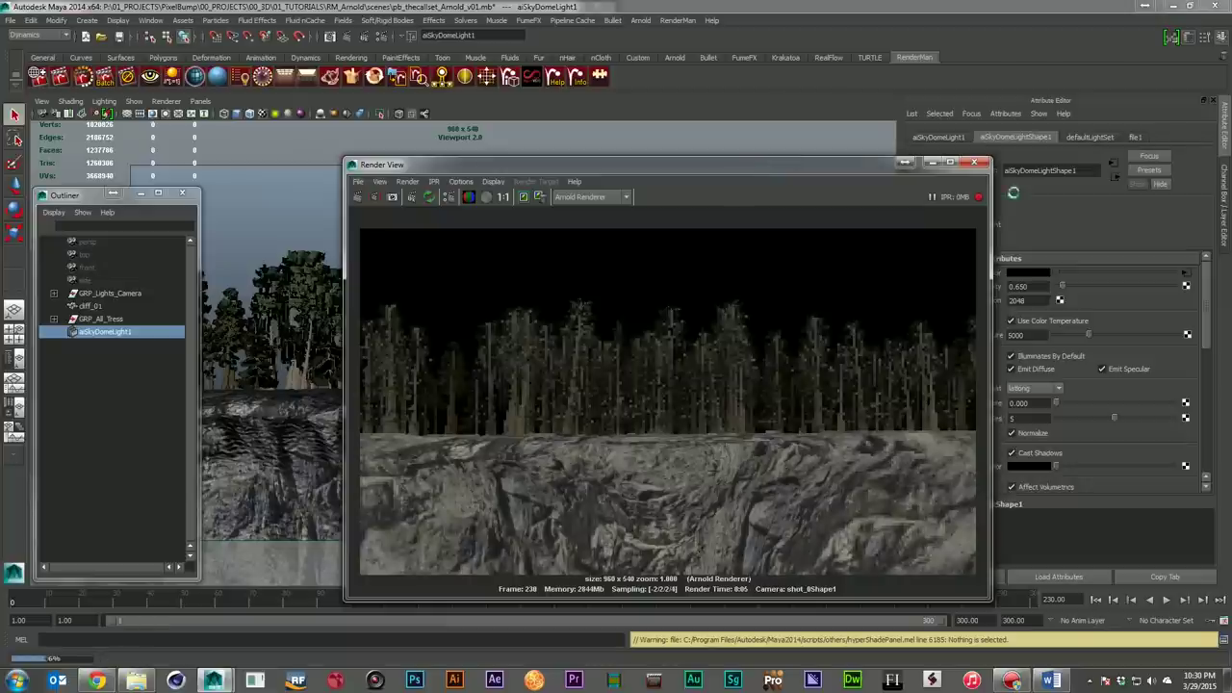
left_click(975, 162)
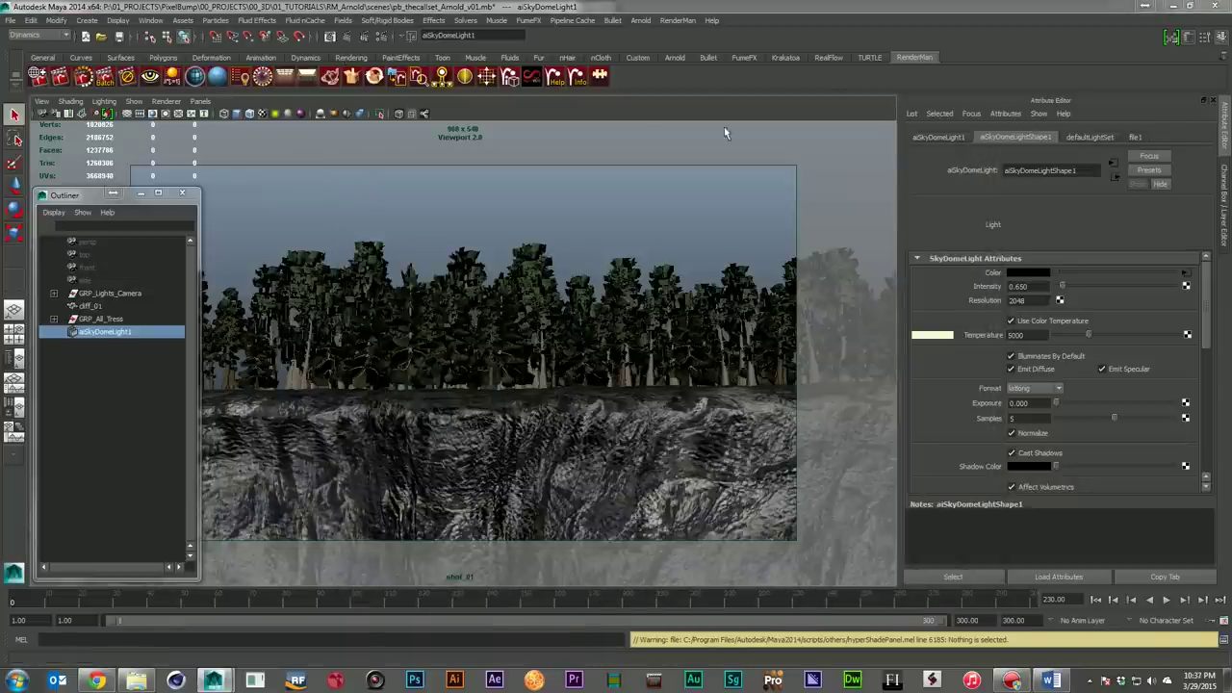
Review the Arnold sampling, ray depth and AOV options in the Render Settings
left_click(359, 36)
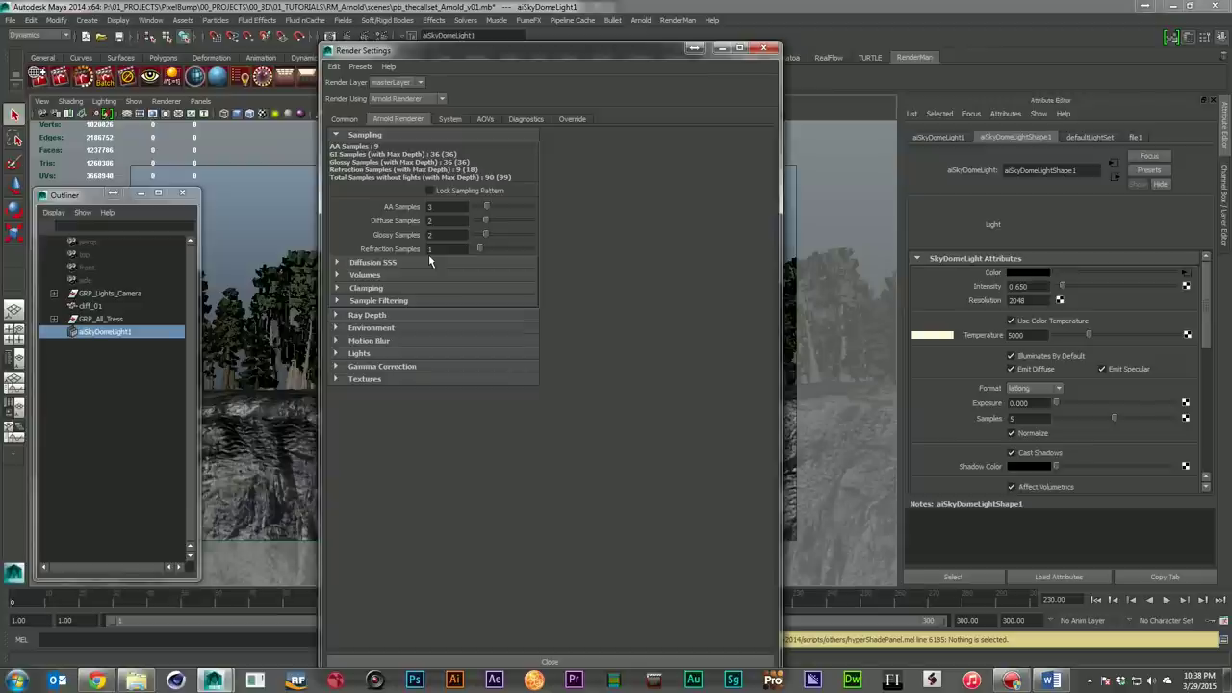
left_click(389, 316)
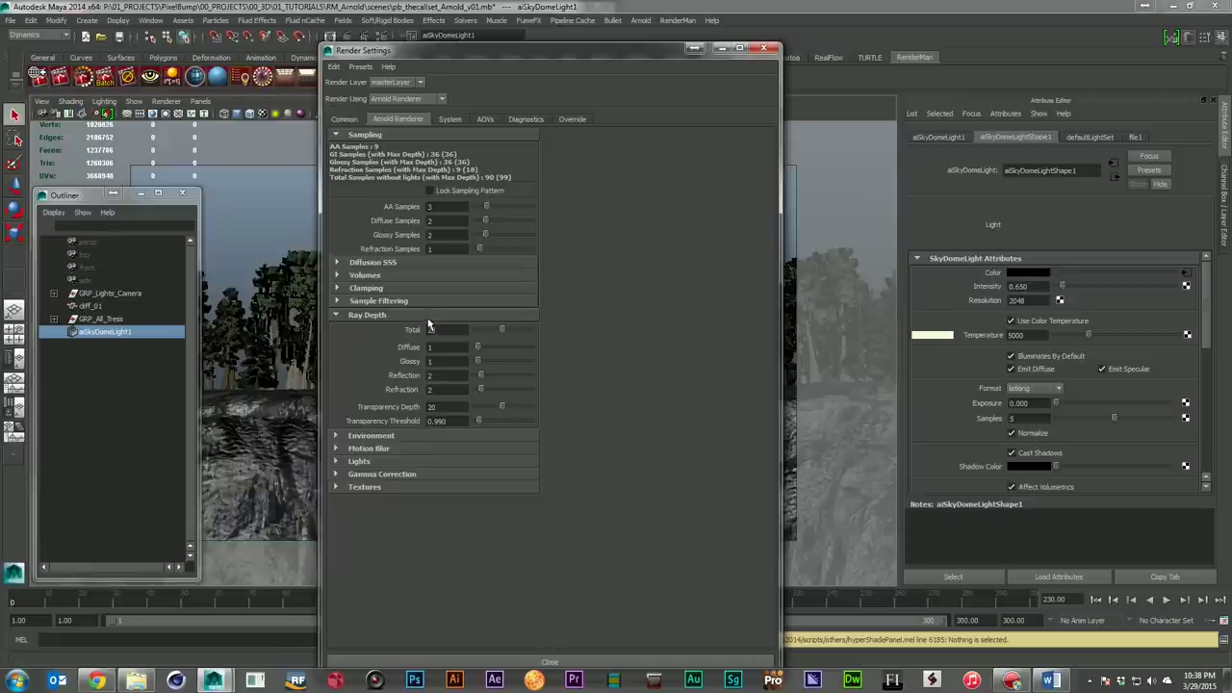
double_click(431, 406)
double_click(453, 389)
left_click_drag(454, 52, 766, 31)
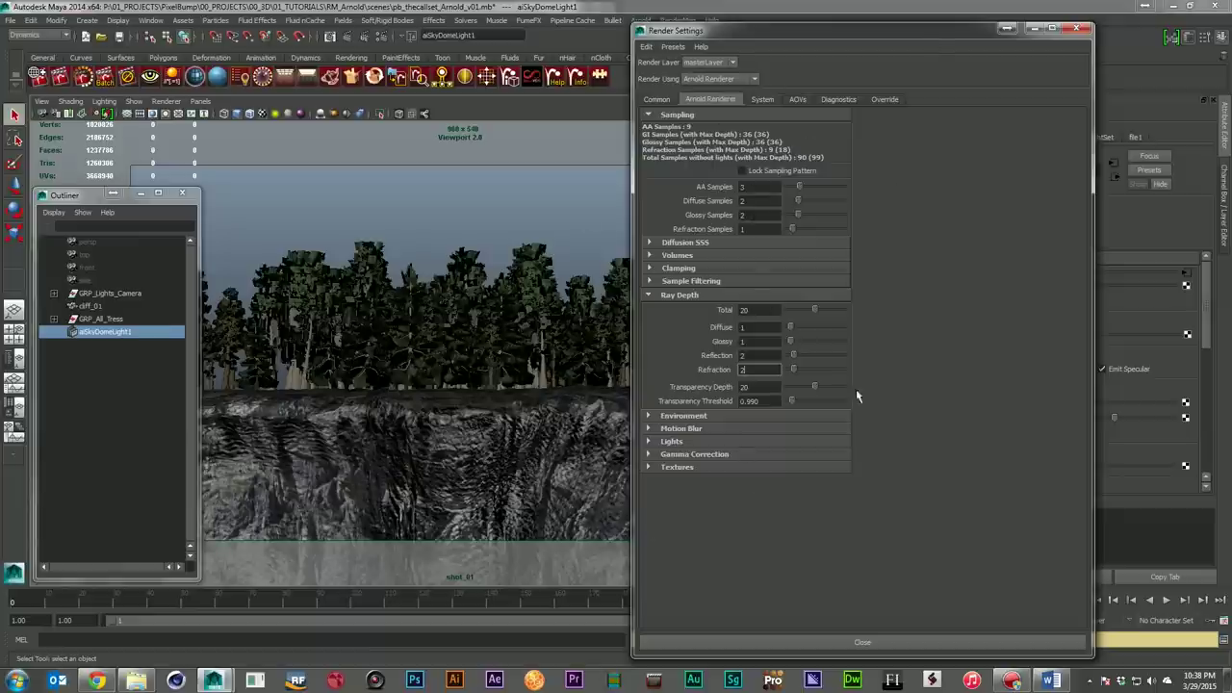
left_click(797, 101)
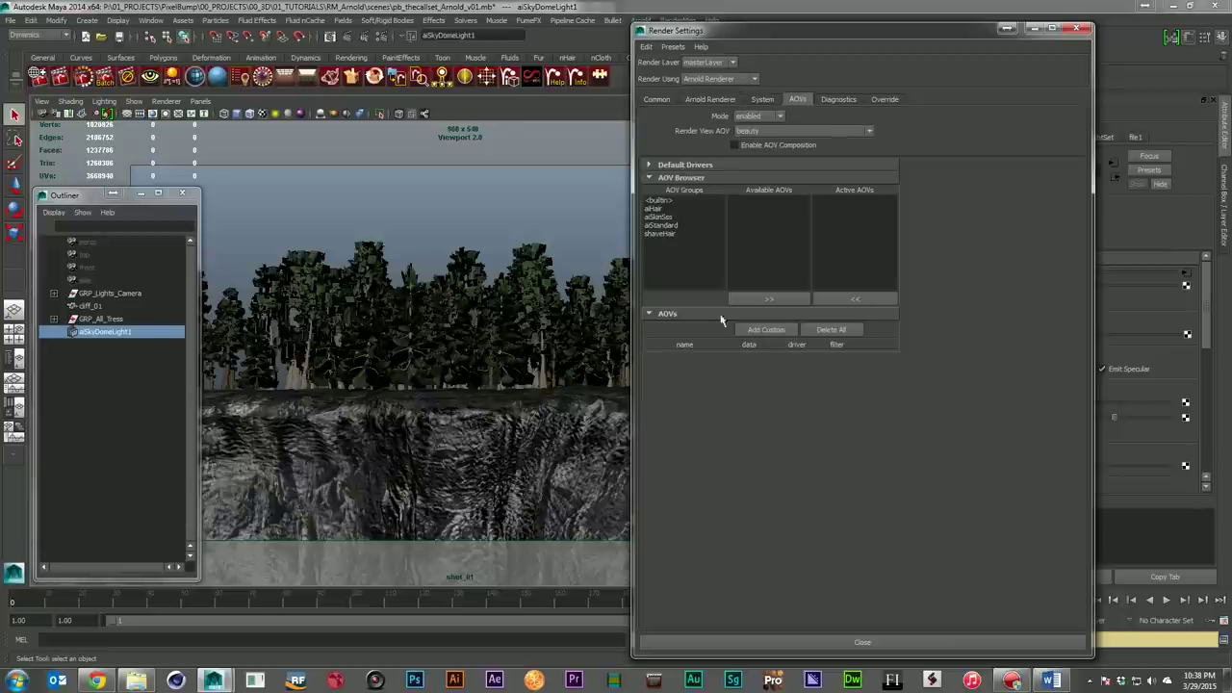
Recheck the main Arnold Renderer settings, then view the rendered image pb_thecallset_Arnold_v02.png and close it
left_click(708, 100)
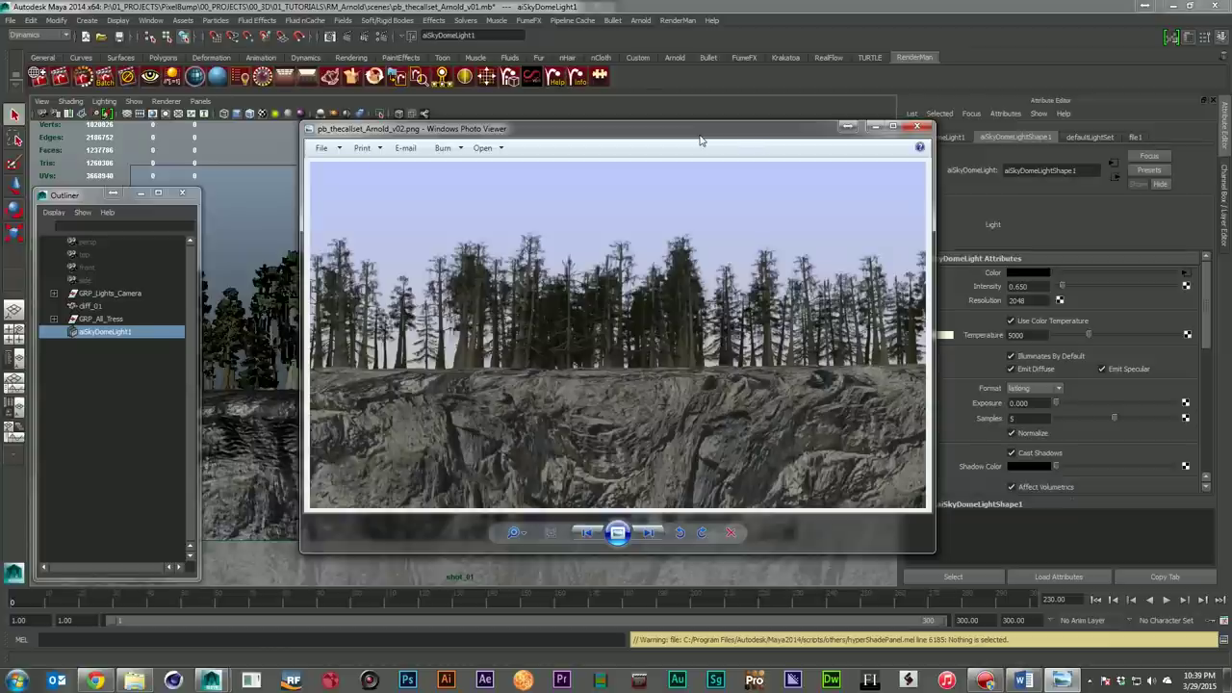
left_click(919, 128)
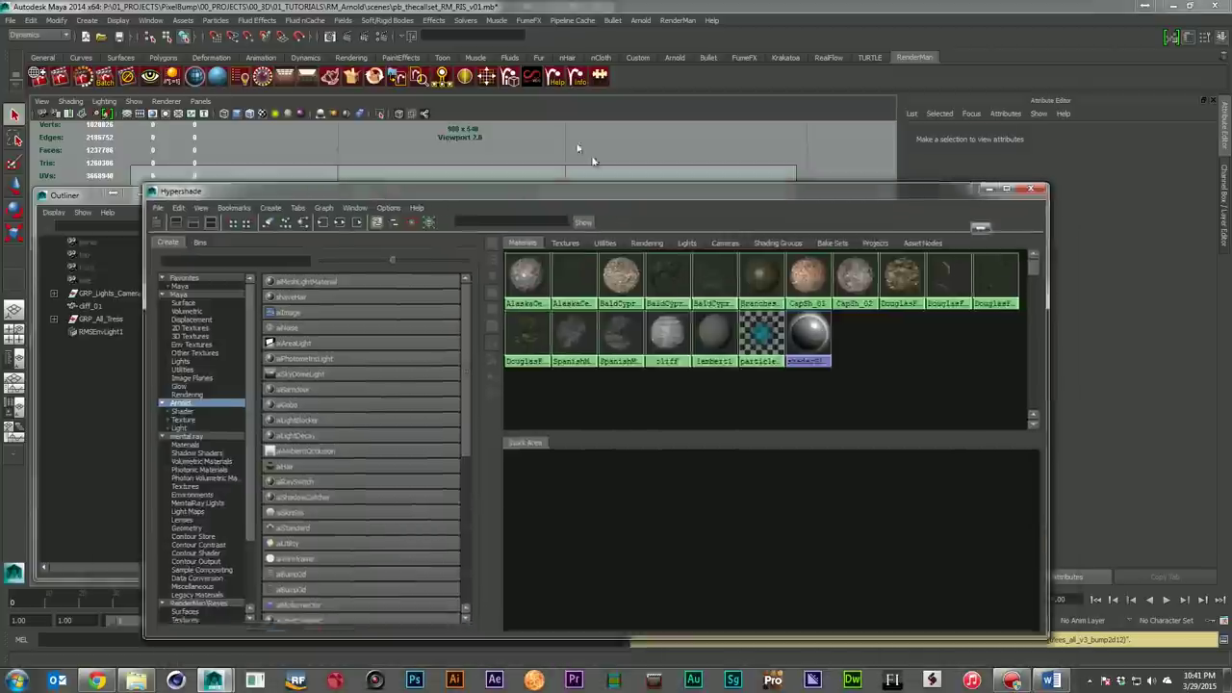
Inspect the BaldCypressBark1 and DouglasFirBranches1 materials in the Hypershade and list the available RenderMan RIS nodes
left_click_drag(620, 189, 510, 204)
left_click(511, 277)
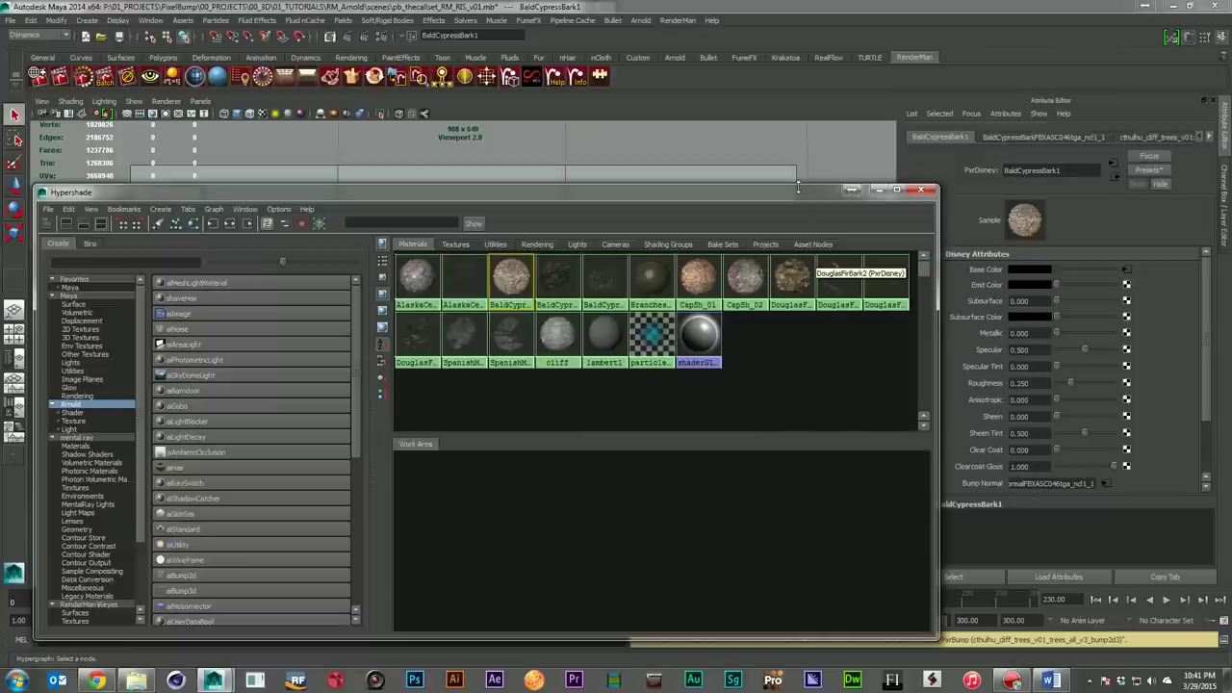
left_click_drag(814, 195, 767, 179)
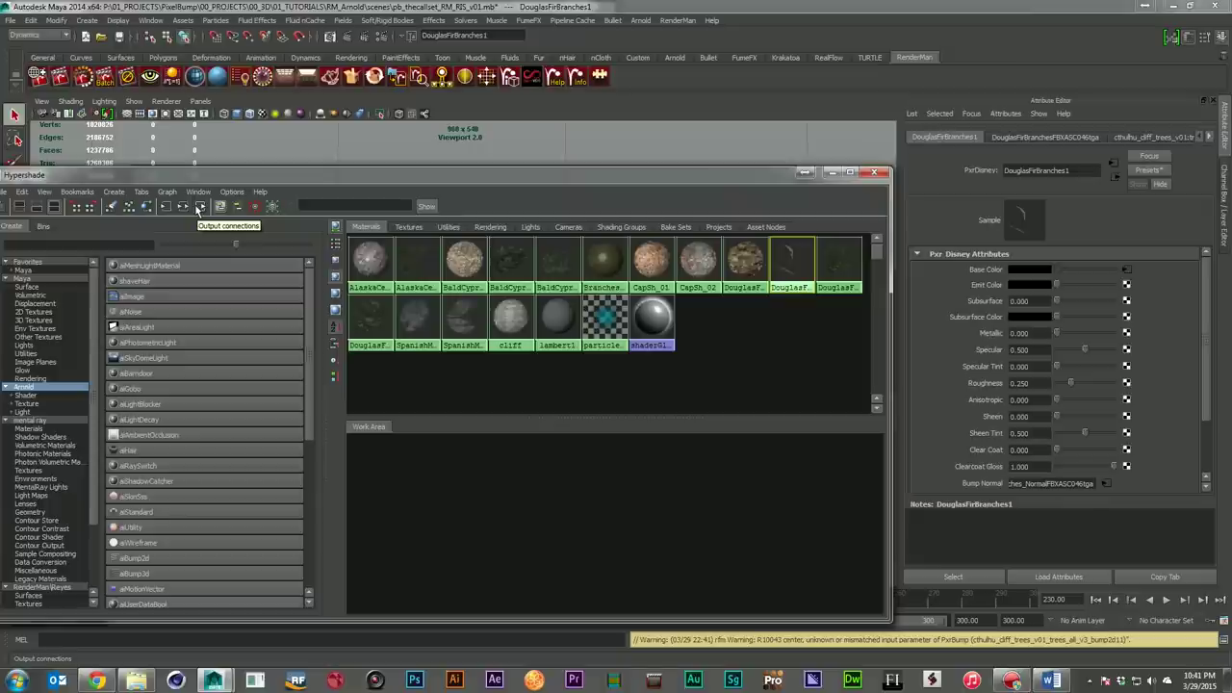
left_click(7, 421)
left_click(46, 478)
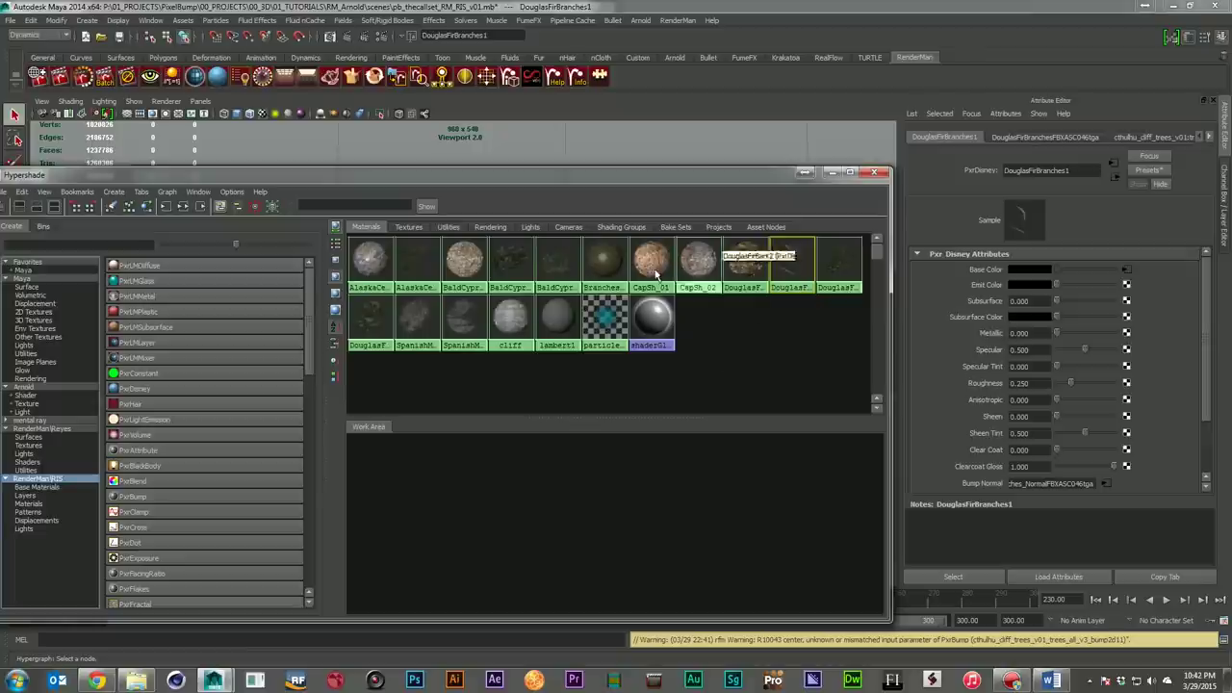
Graph the input and output connections of DouglasFirBranches1 and review its PxrDisney attributes down to Presence
left_click(182, 206)
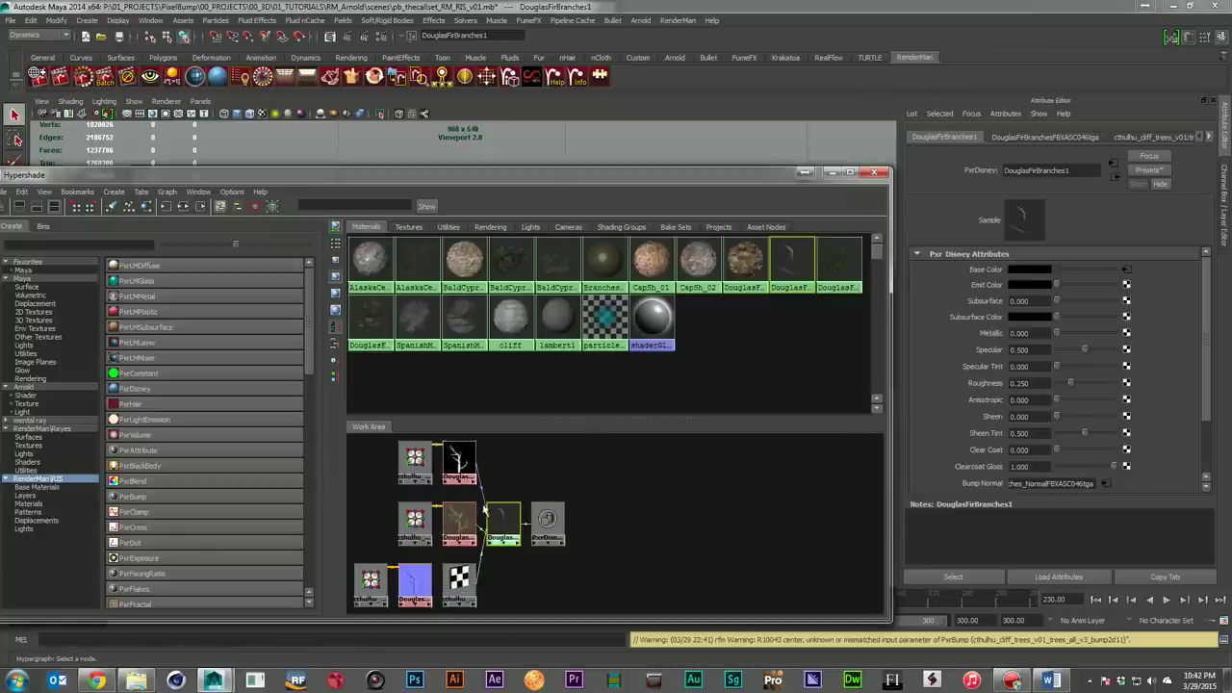
left_click(459, 522)
left_click(503, 521)
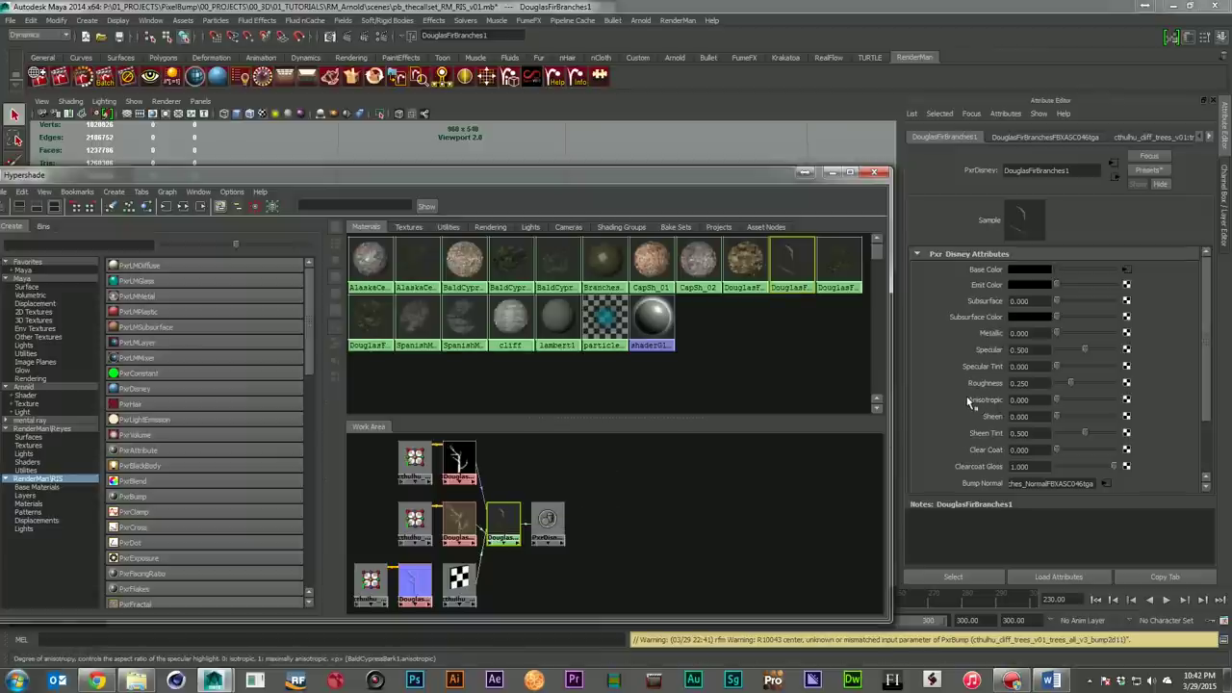
scroll(969, 402, "down", 3)
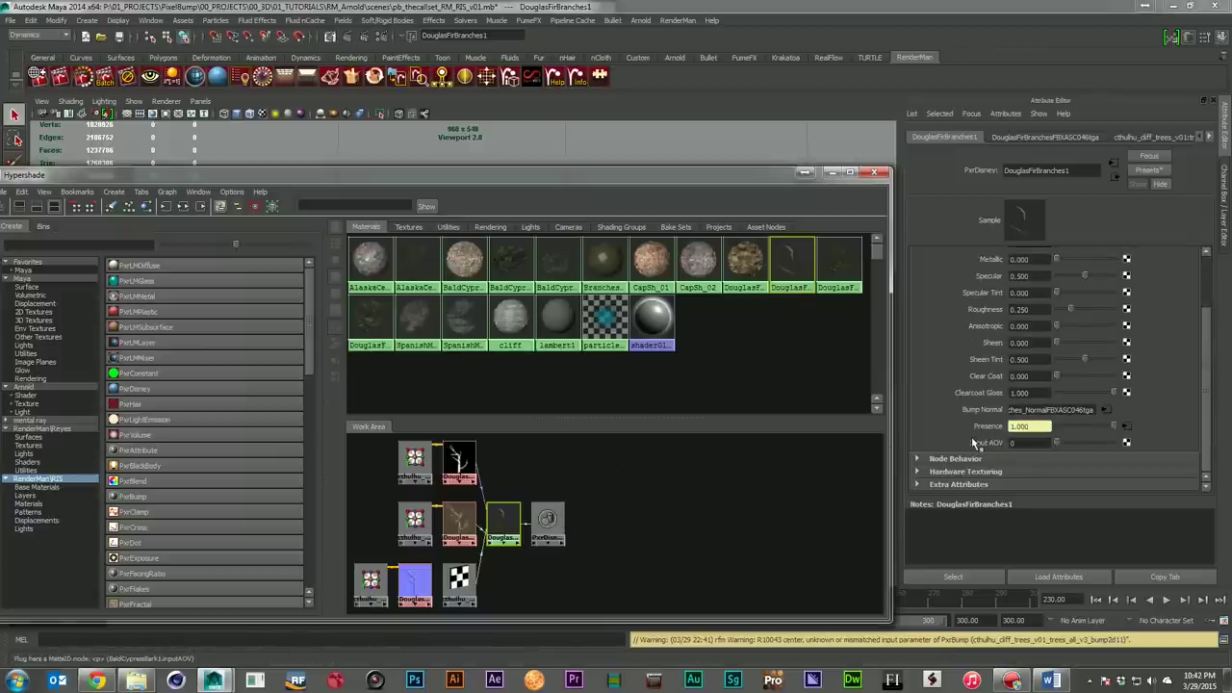
scroll(979, 418, "up", 3)
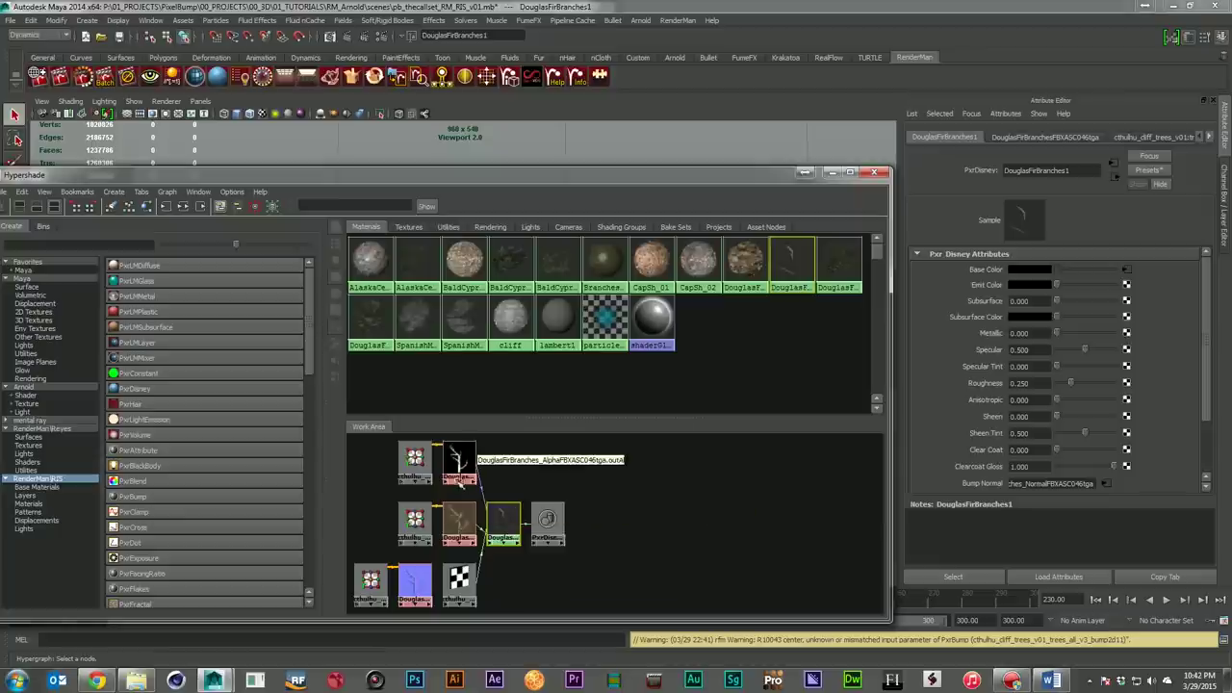
Inspect the Extra RenderMan Attributes of the DouglasFirBranches alpha texture, including Linearize sRGB, and minimize the Hypershade
left_click(459, 472)
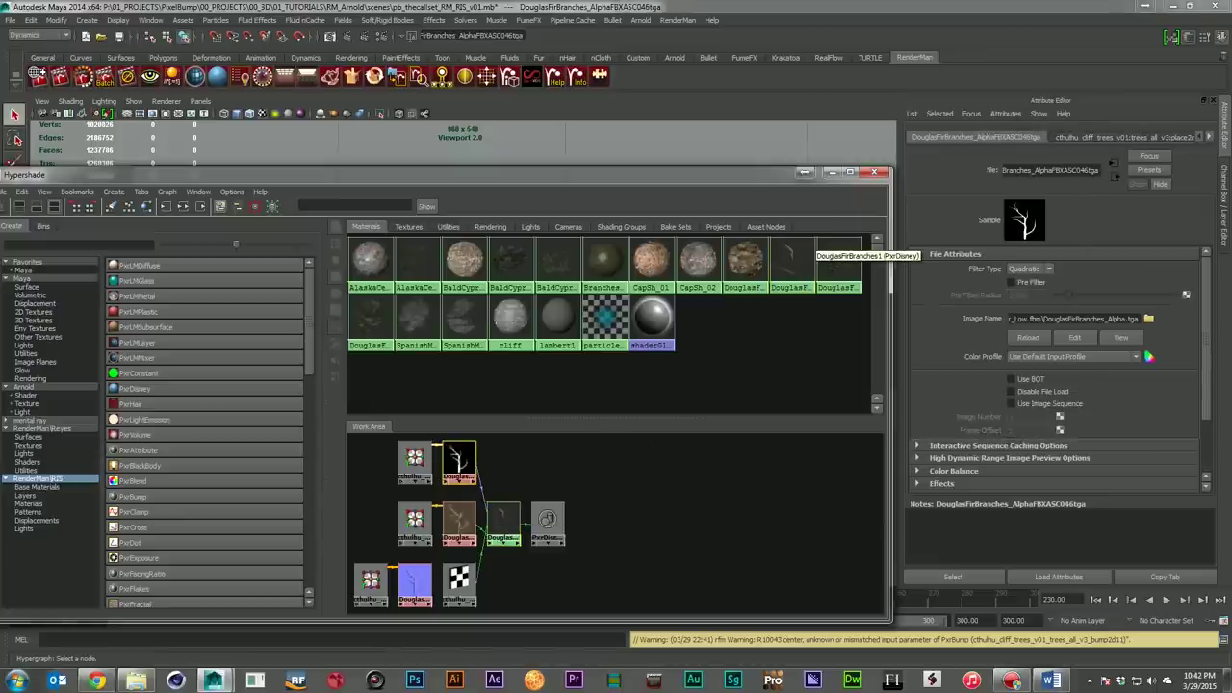
left_click(916, 254)
left_click(1011, 114)
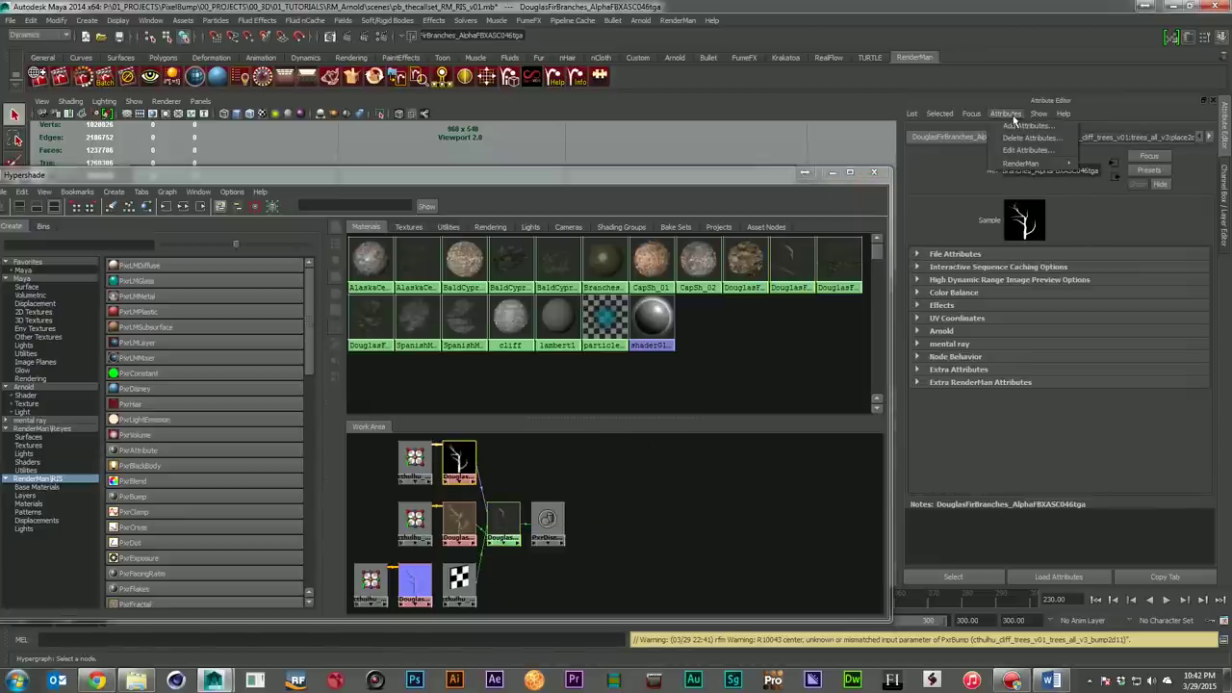
mouse_move(1026, 164)
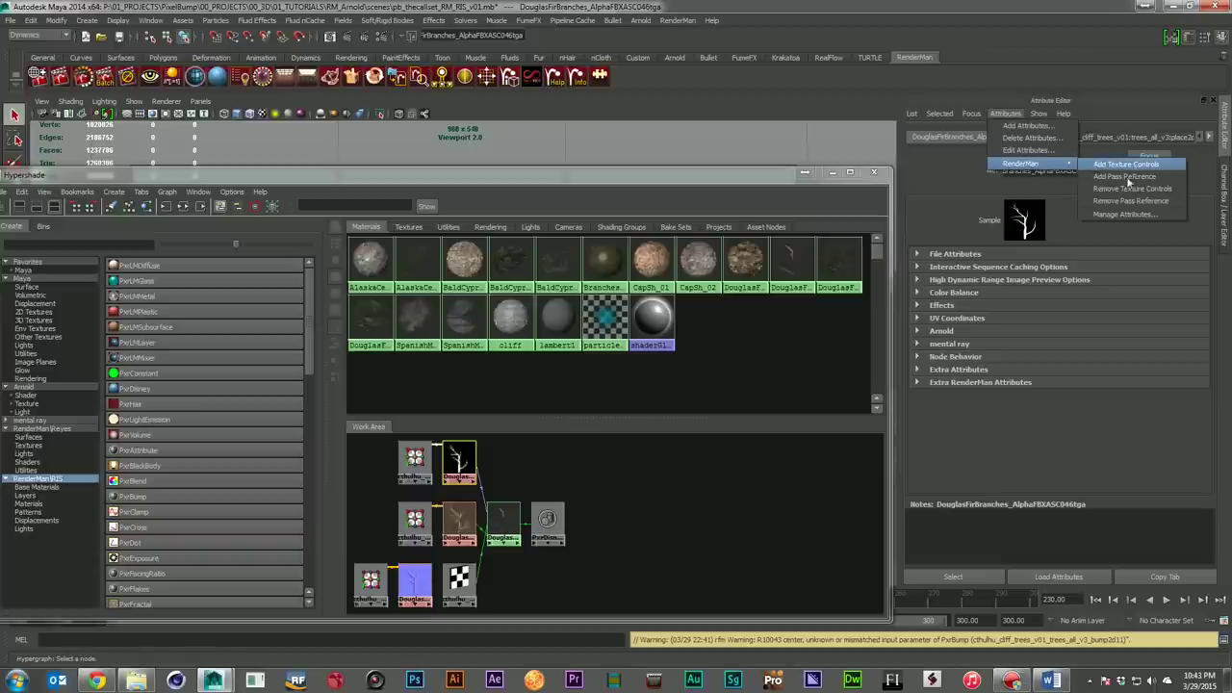
left_click(994, 398)
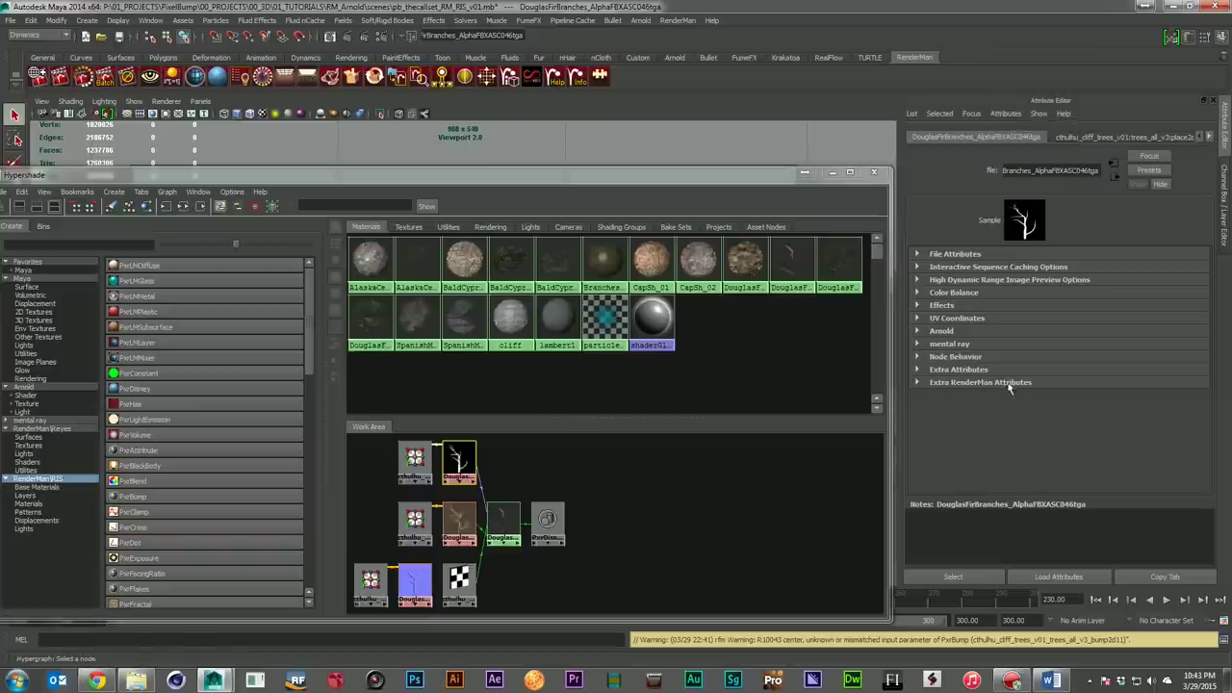
left_click(917, 382)
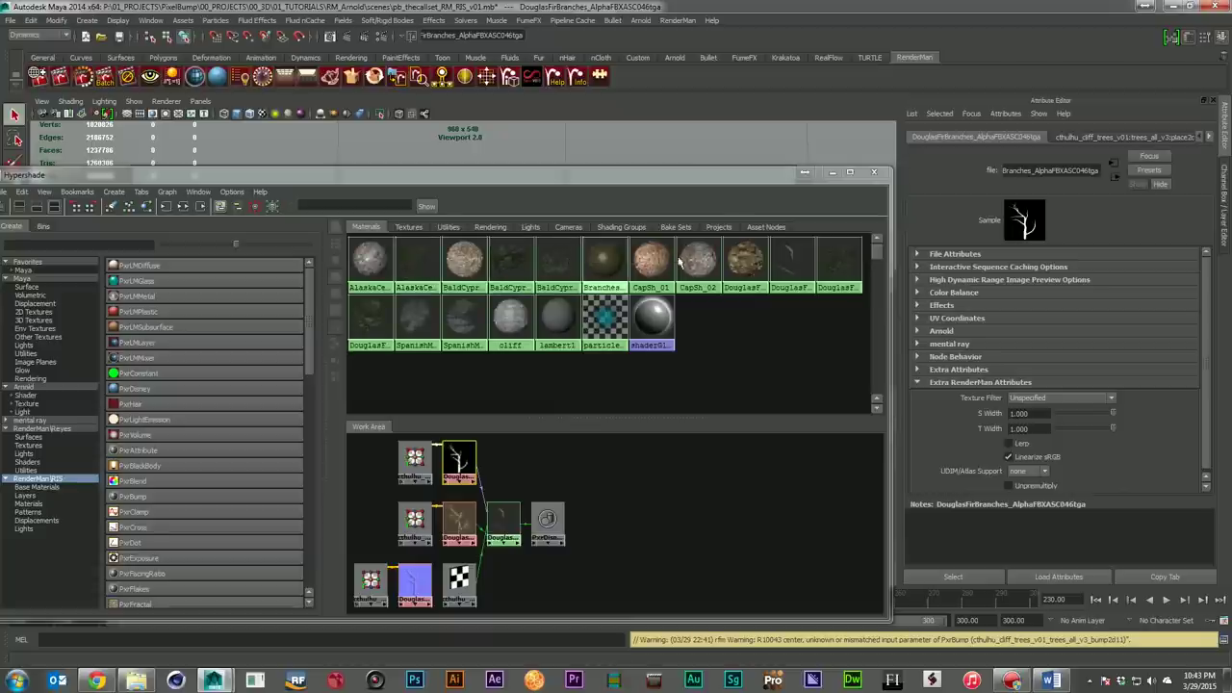
left_click(832, 172)
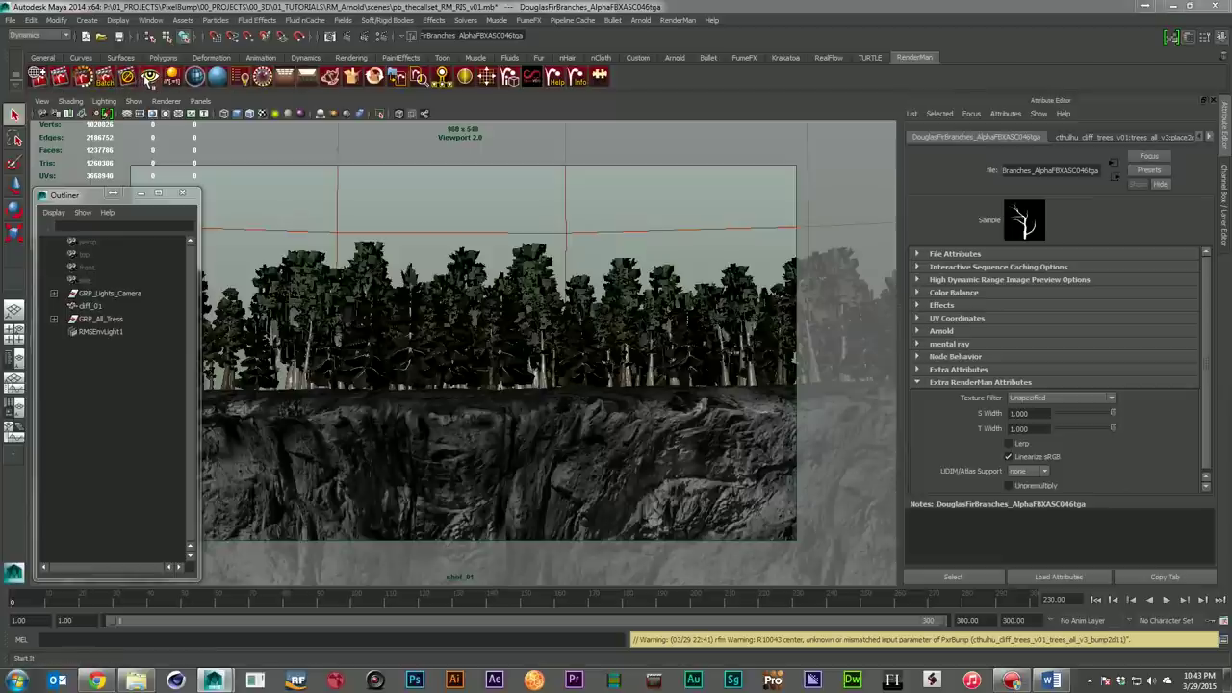
Launch the It image viewer, run a RenderMan IPR render of the shot in it, and close the viewer
left_click(150, 78)
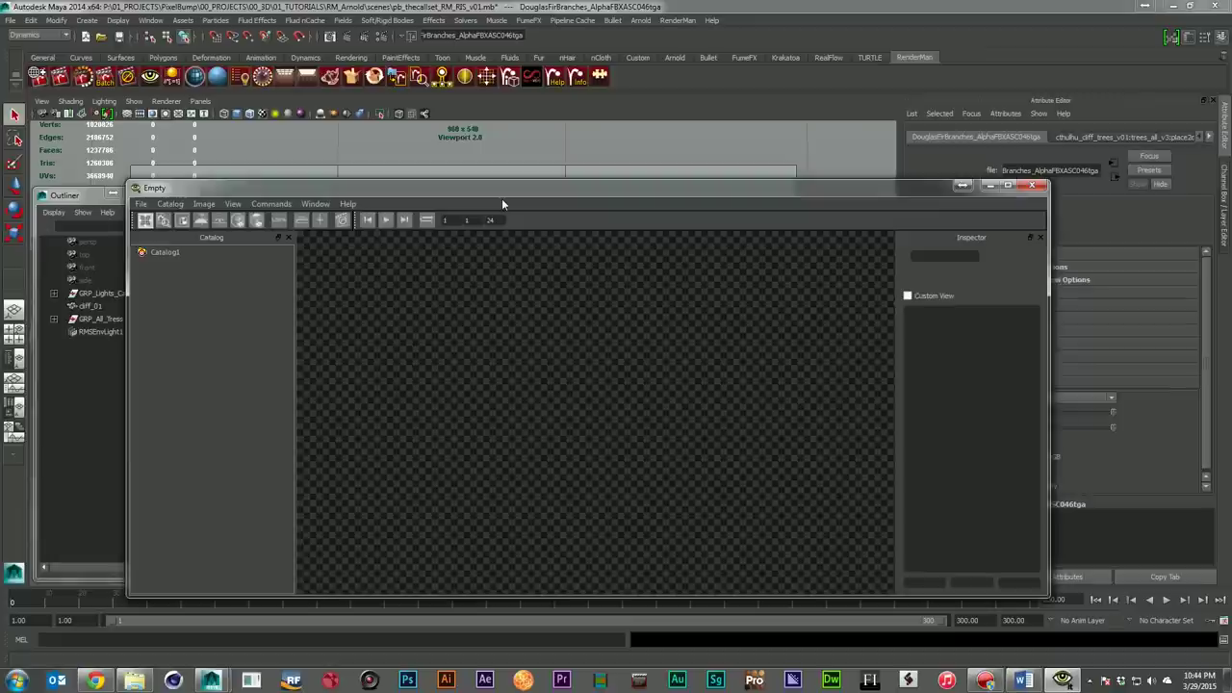
left_click_drag(356, 188, 400, 220)
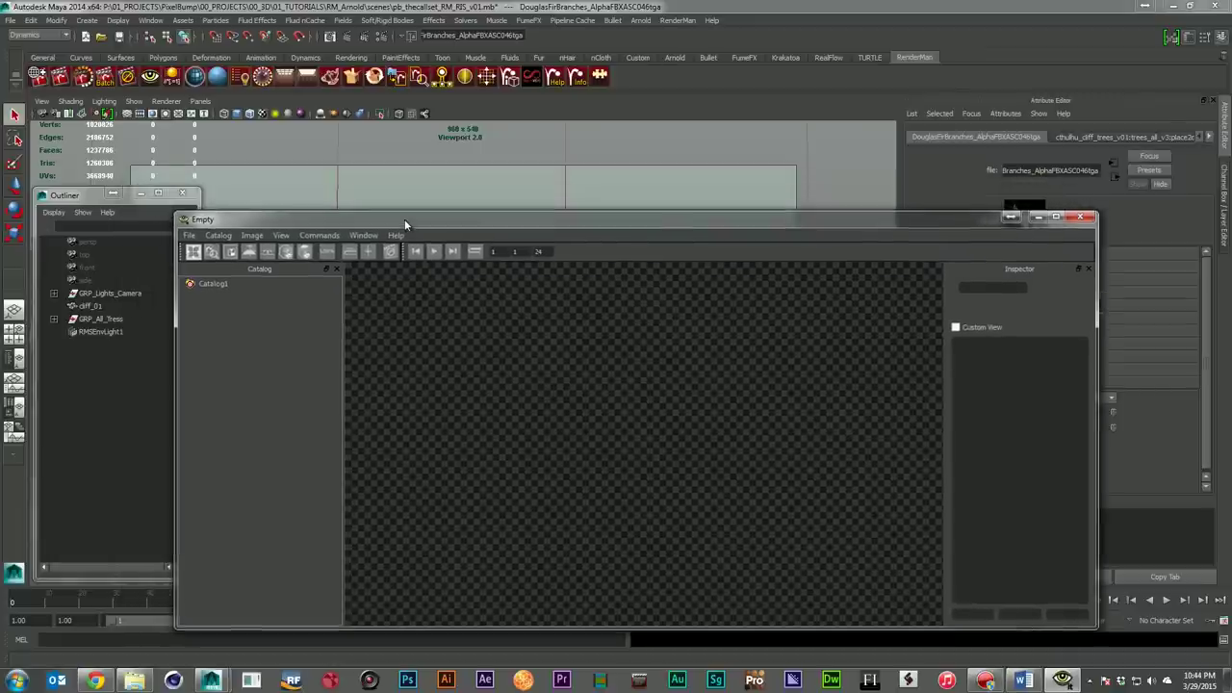
left_click(85, 77)
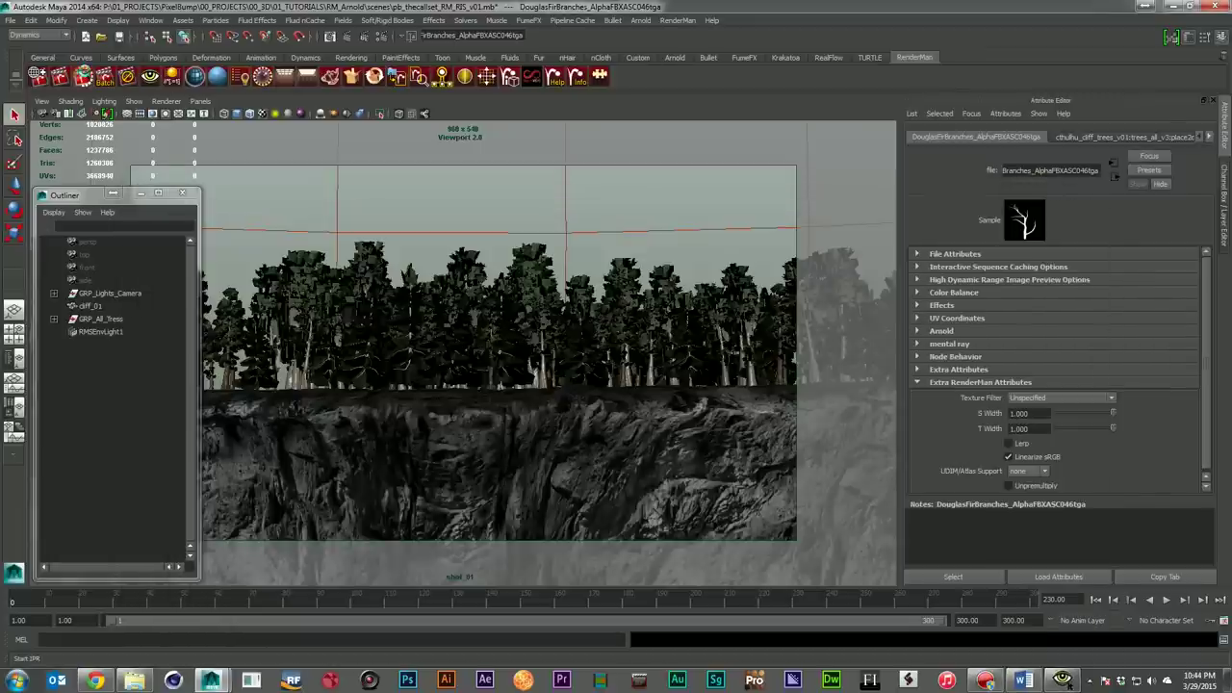
left_click(1059, 681)
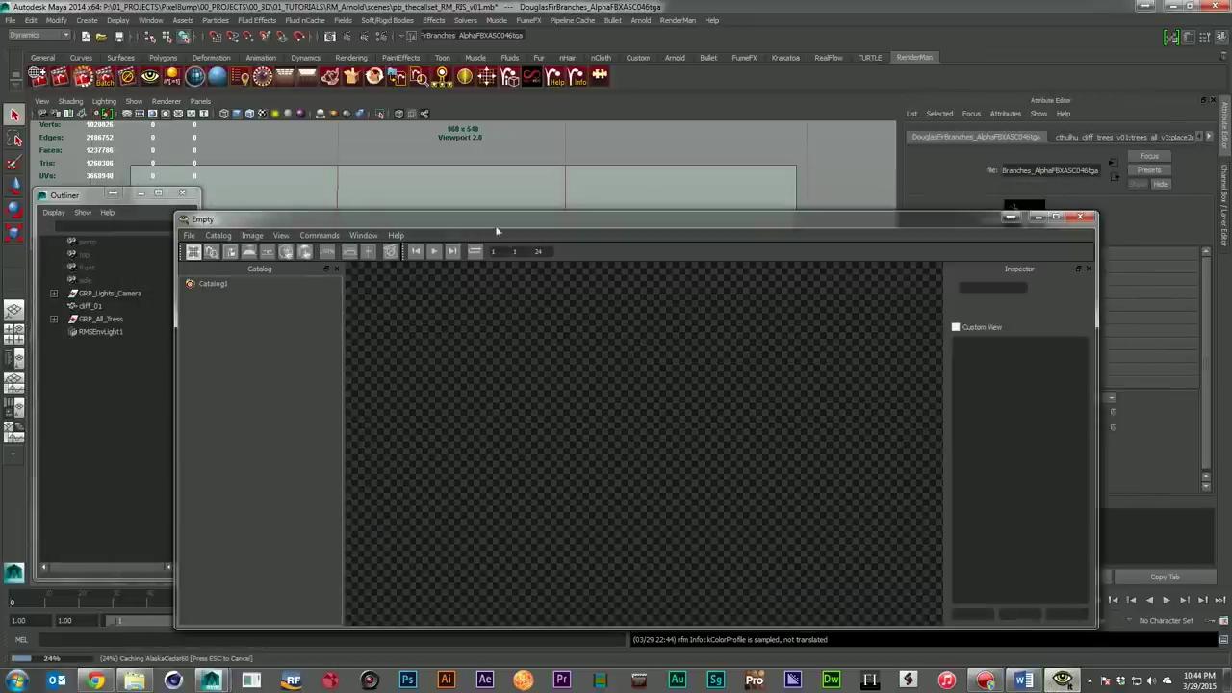
left_click_drag(369, 215, 378, 200)
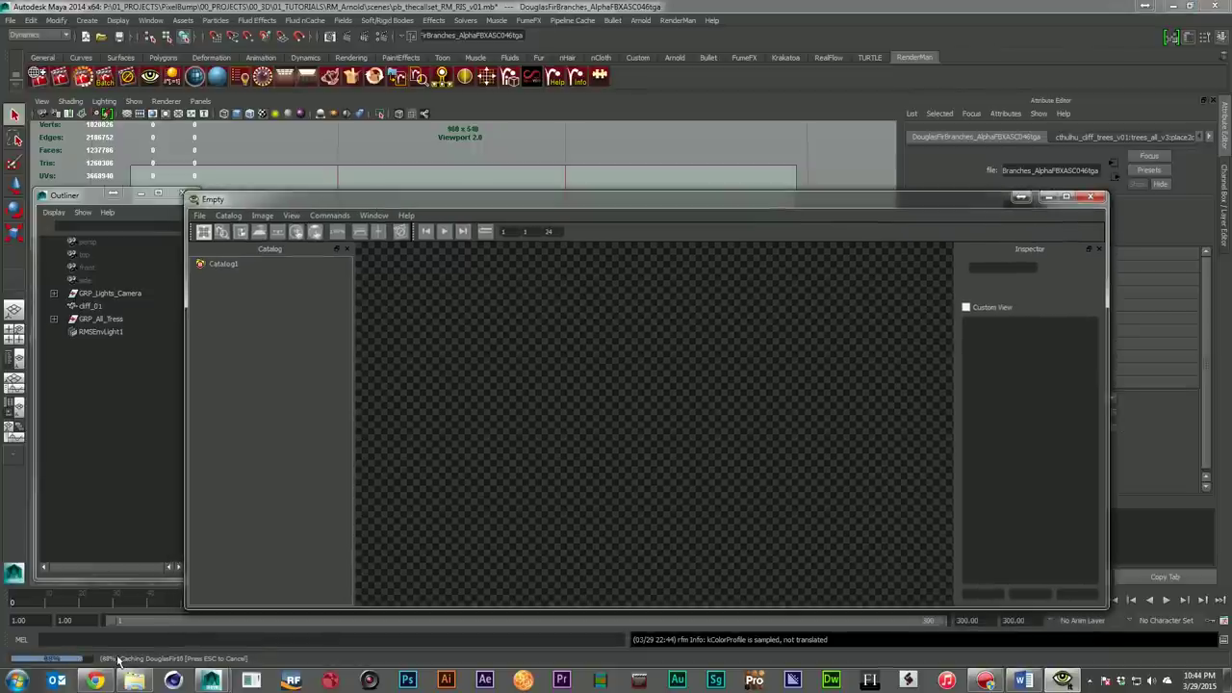
left_click_drag(1108, 411, 1142, 416)
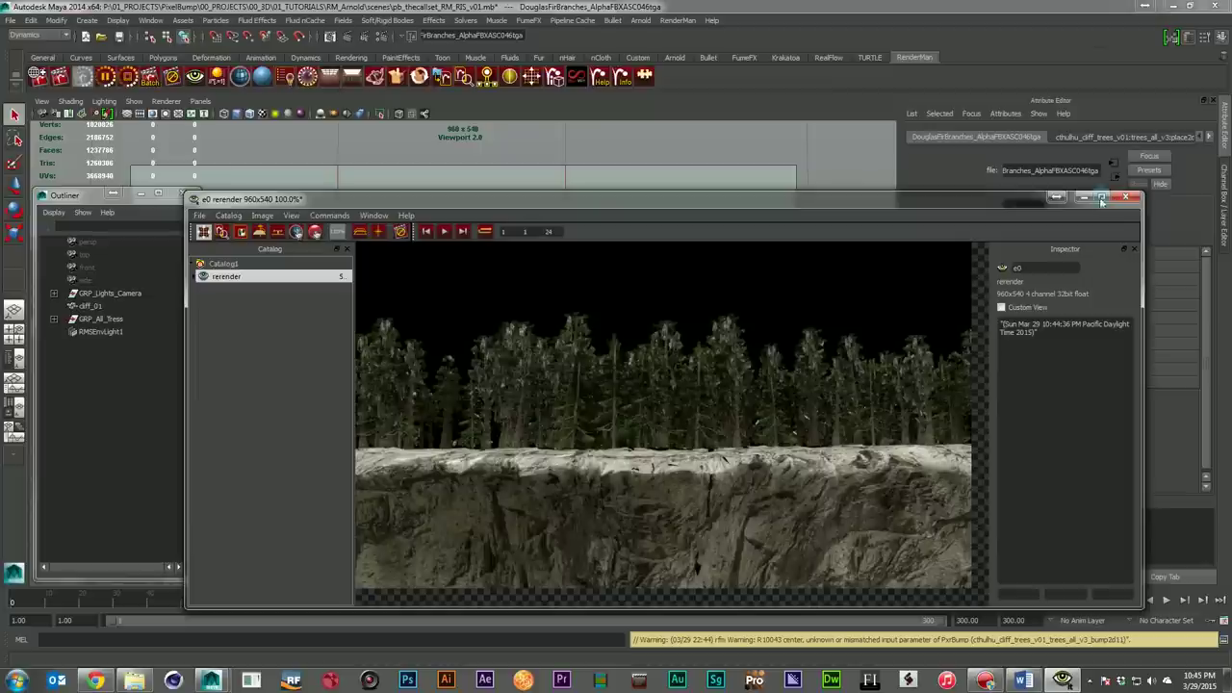
left_click(1124, 197)
left_click(647, 359)
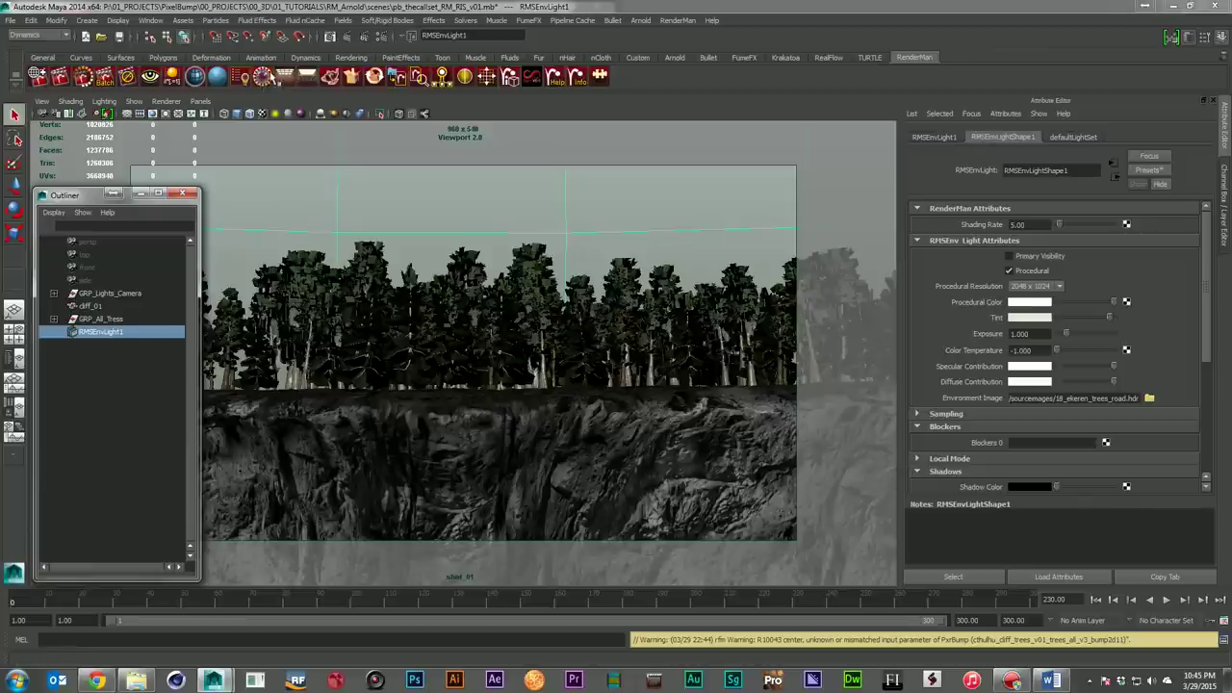
left_click(673, 20)
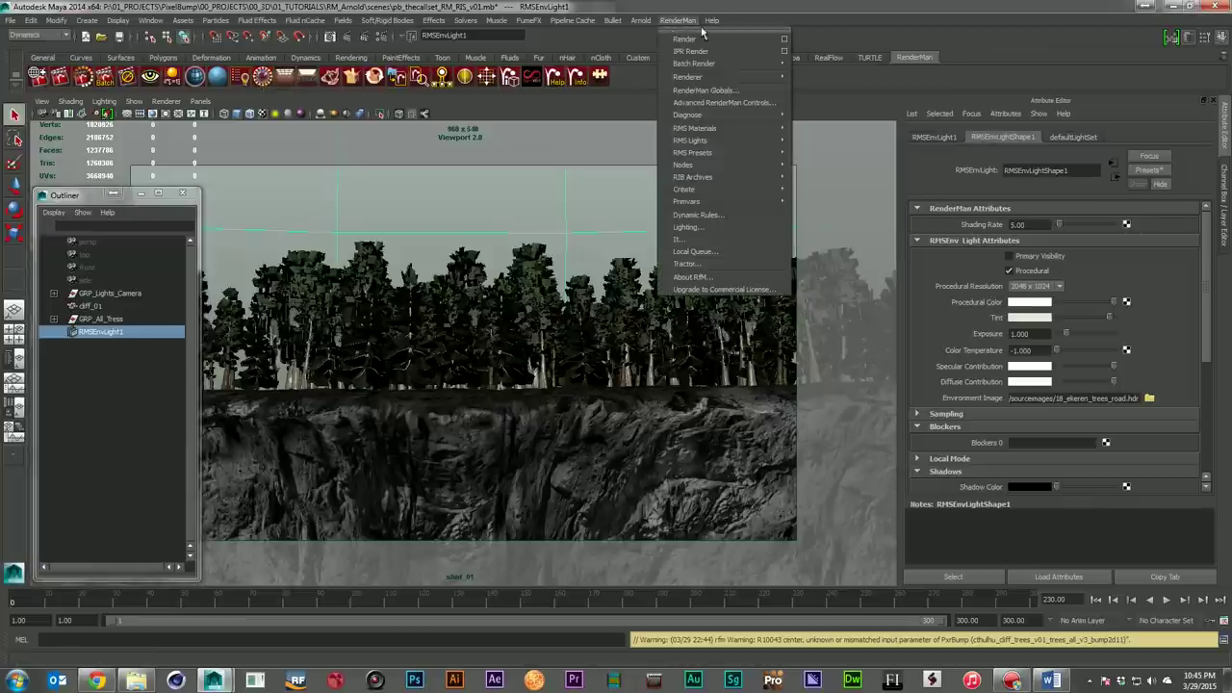
mouse_move(758, 141)
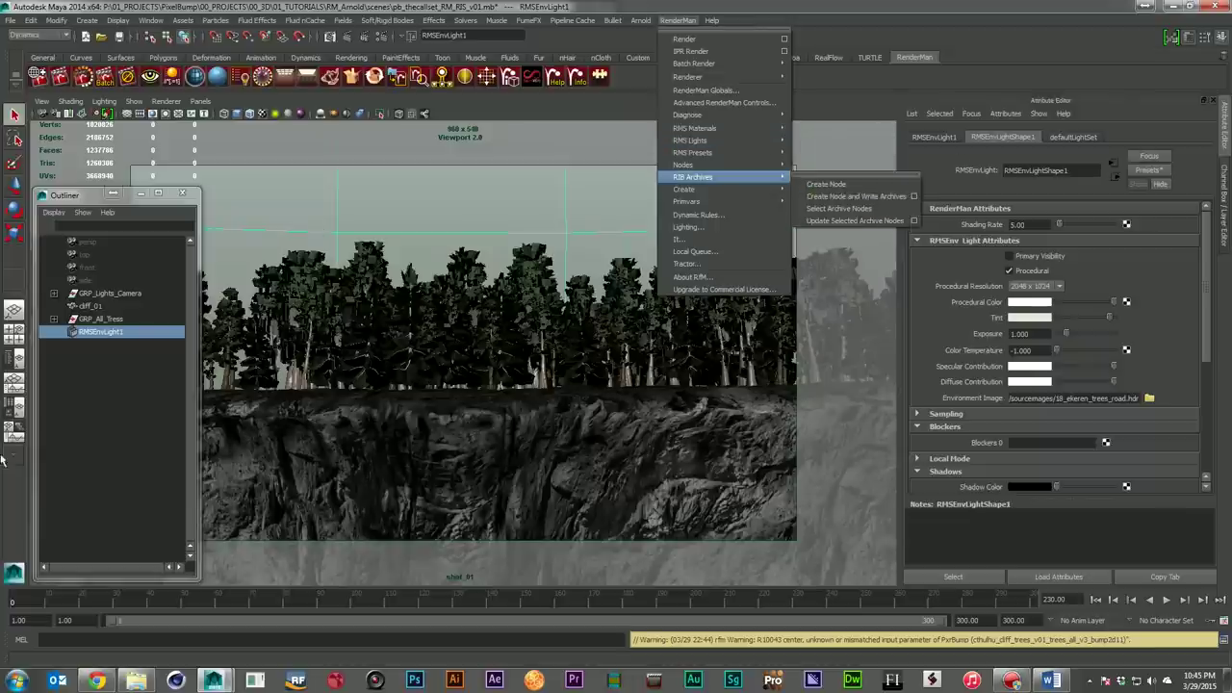
left_click(117, 368)
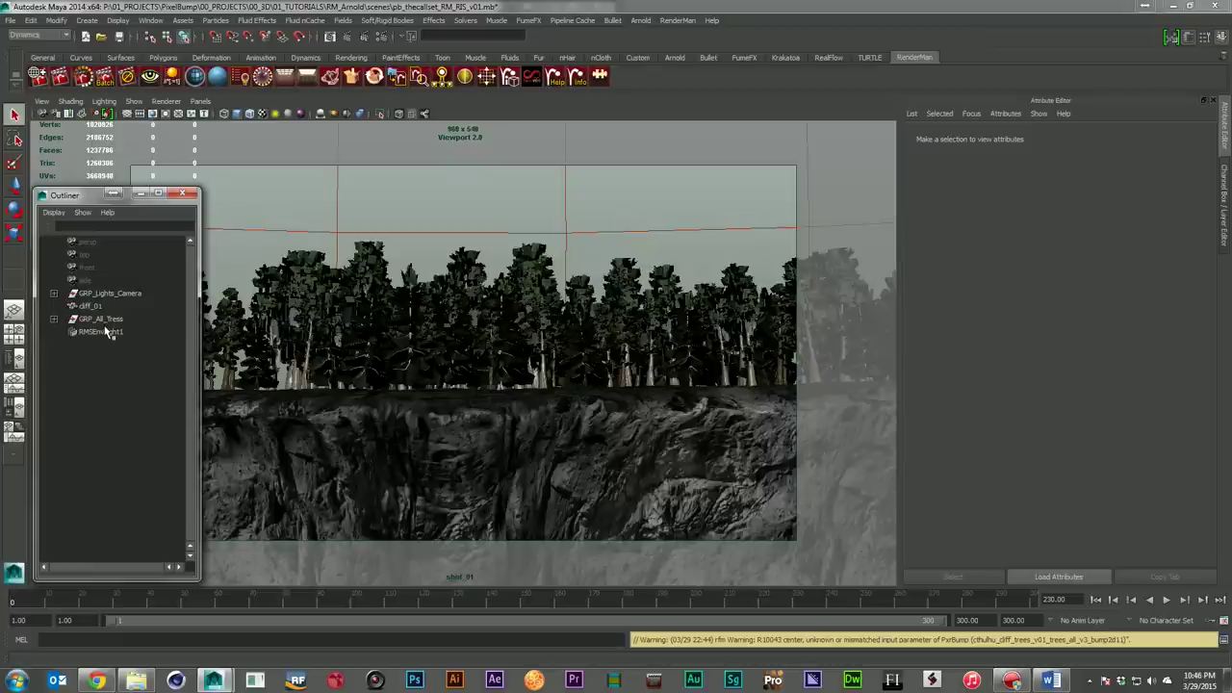
Review the environment image, rotation, shading rate and procedural resolution options of RMSEnvLight1, then deselect the light
left_click(106, 331)
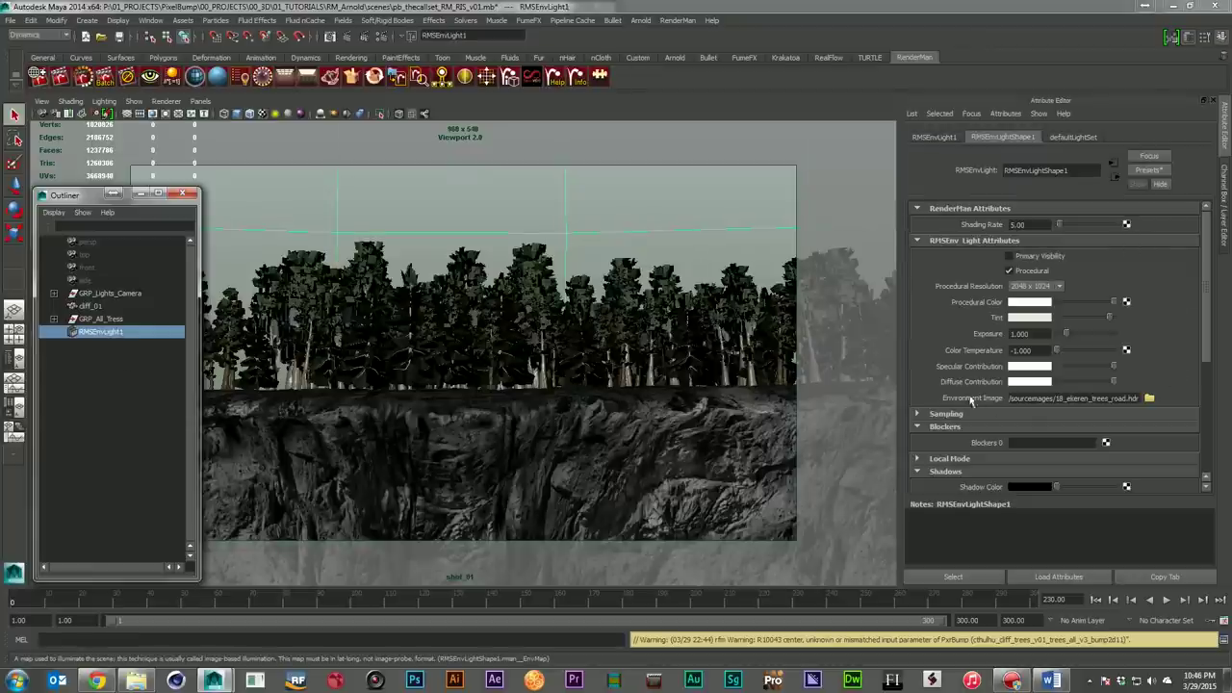
left_click(1097, 398)
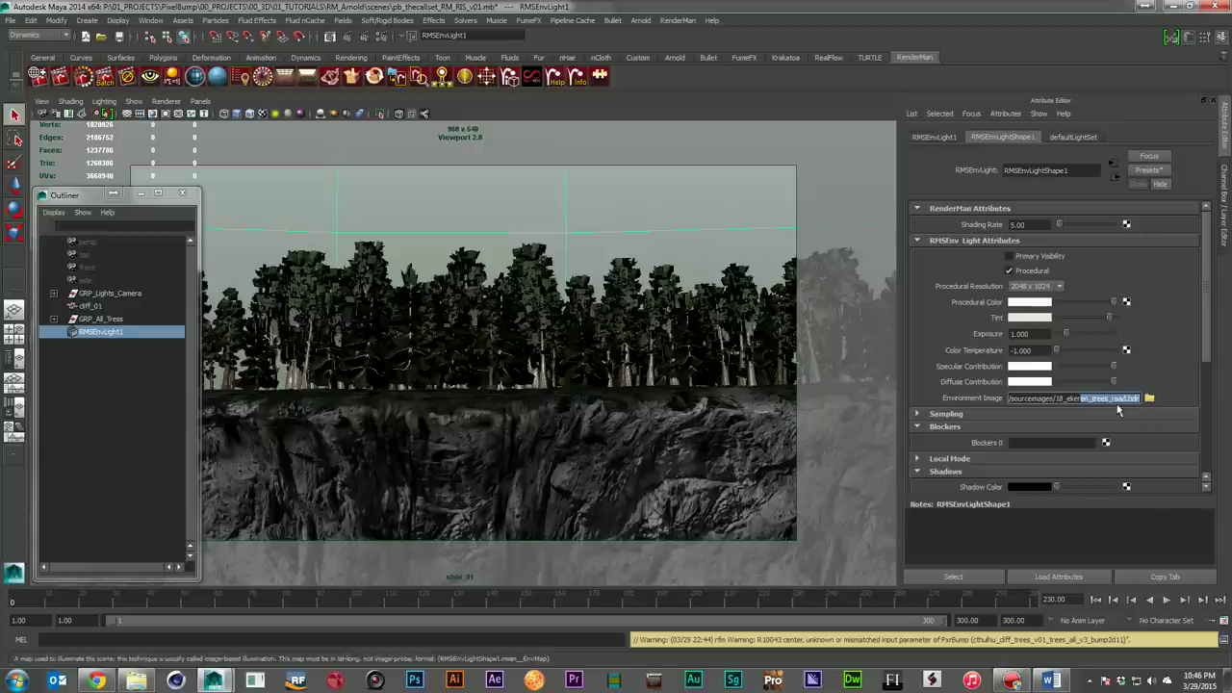
left_click(935, 137)
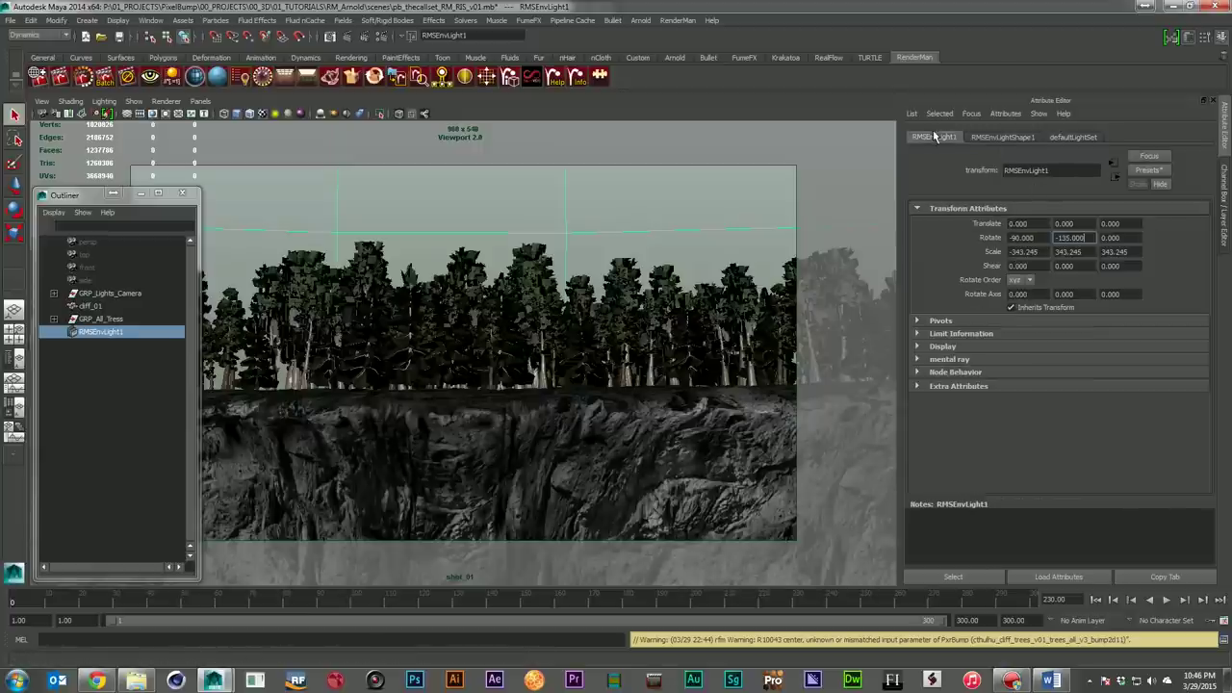
left_click(1001, 136)
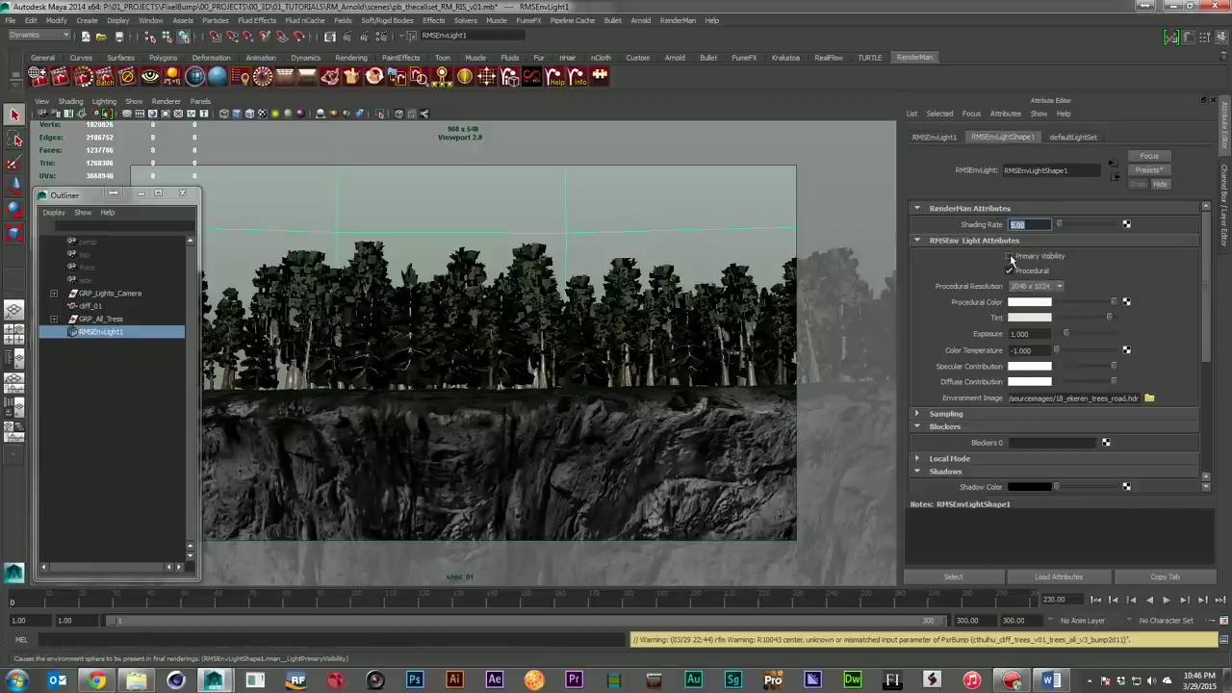
left_click(1037, 287)
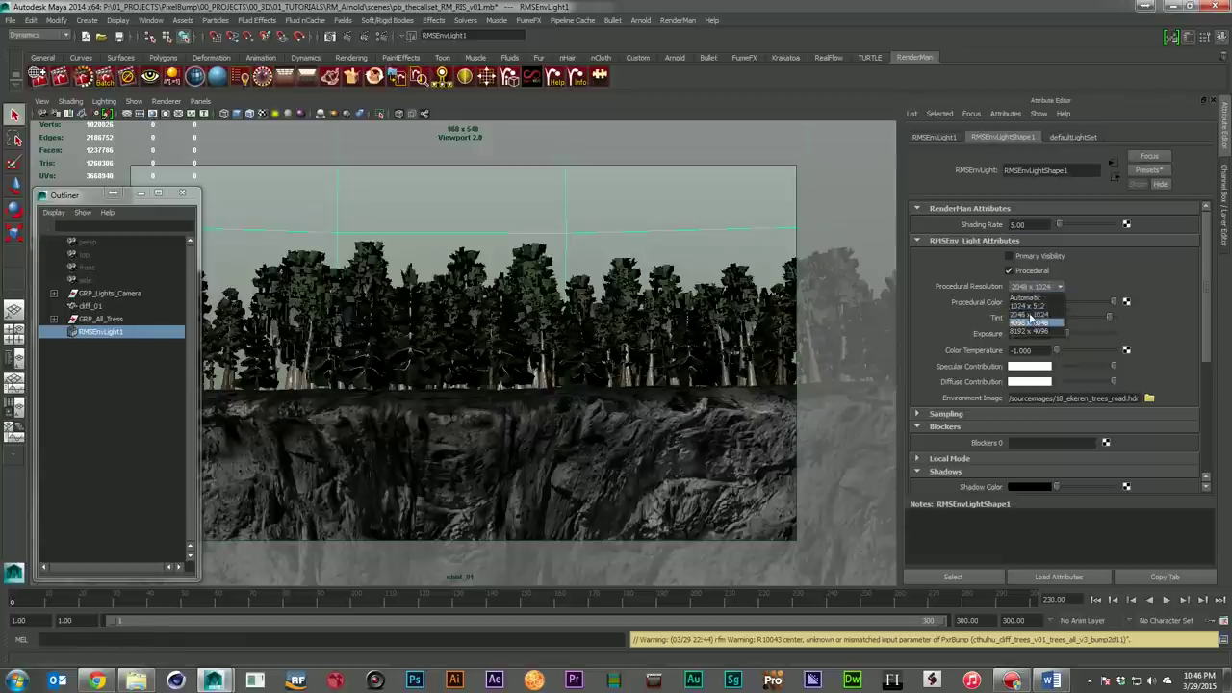
left_click(1030, 314)
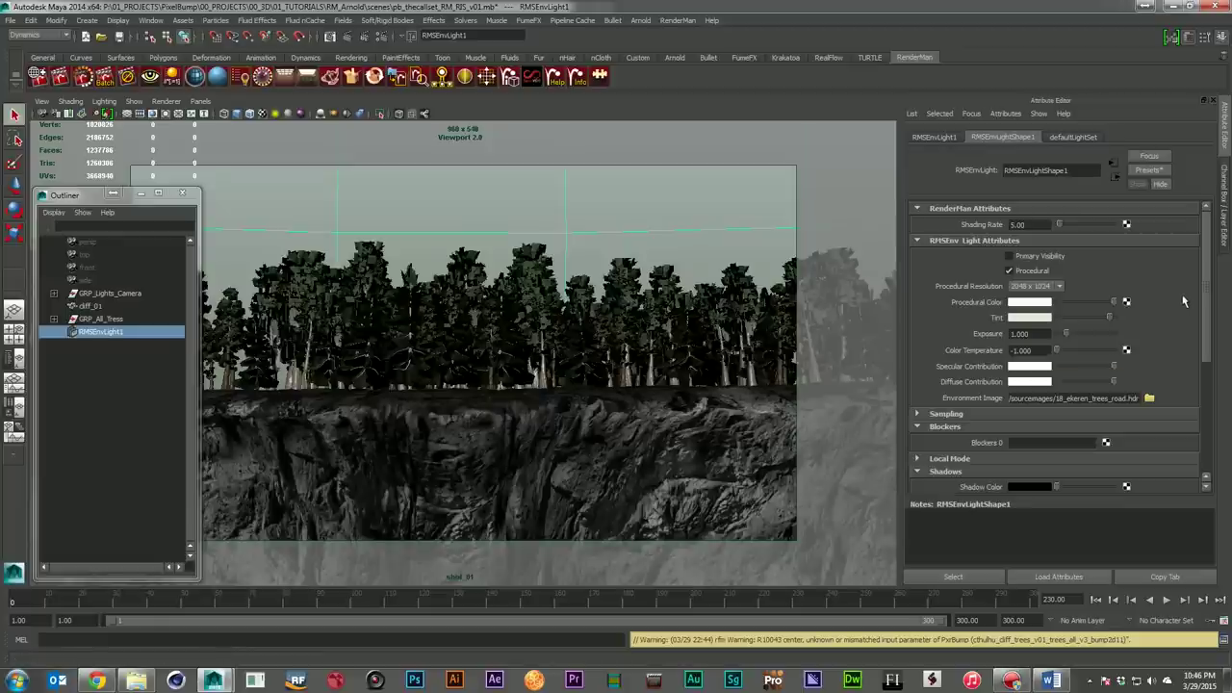
left_click(93, 400)
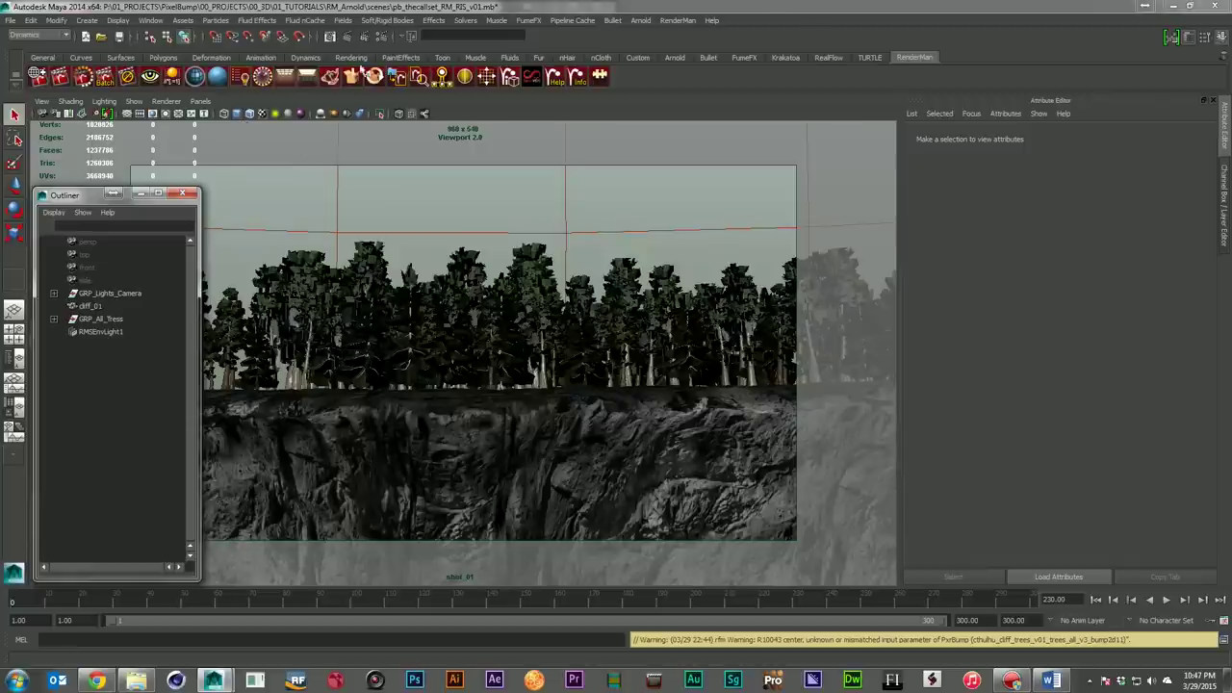
Review the RenderMan/RIS sampling and integrator settings, close the Render Settings, and view the rendered image pb_thecallset_RM_RIS_v02.png
left_click(382, 35)
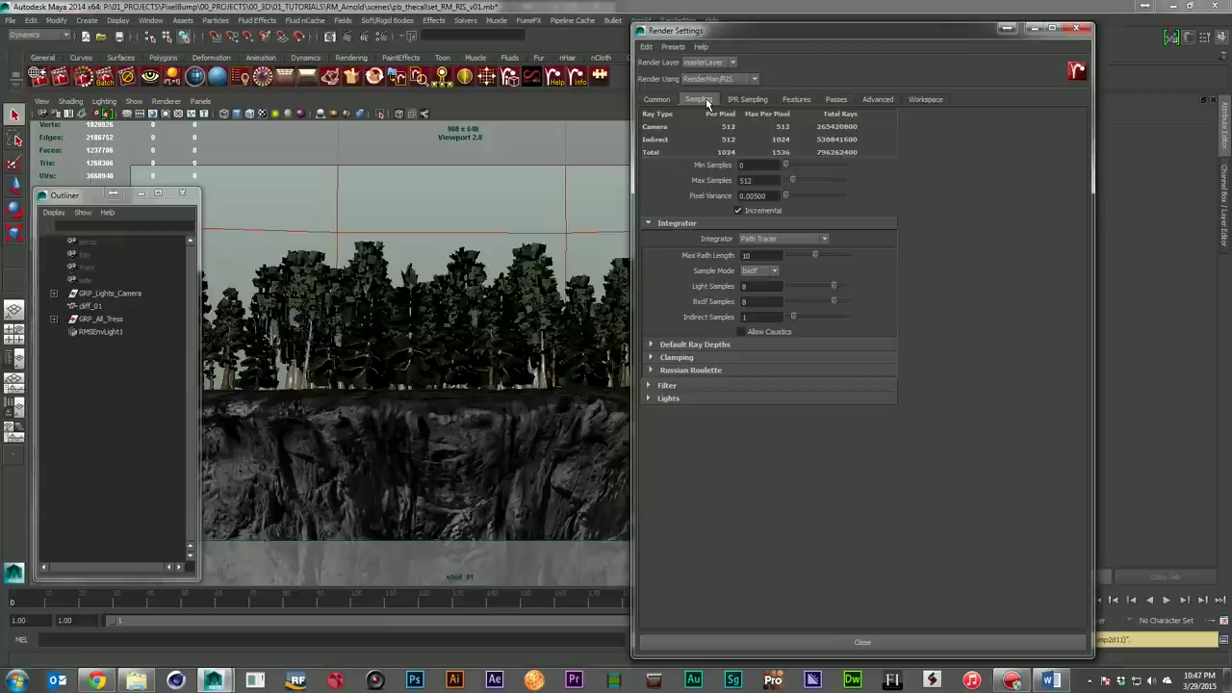
left_click(1075, 28)
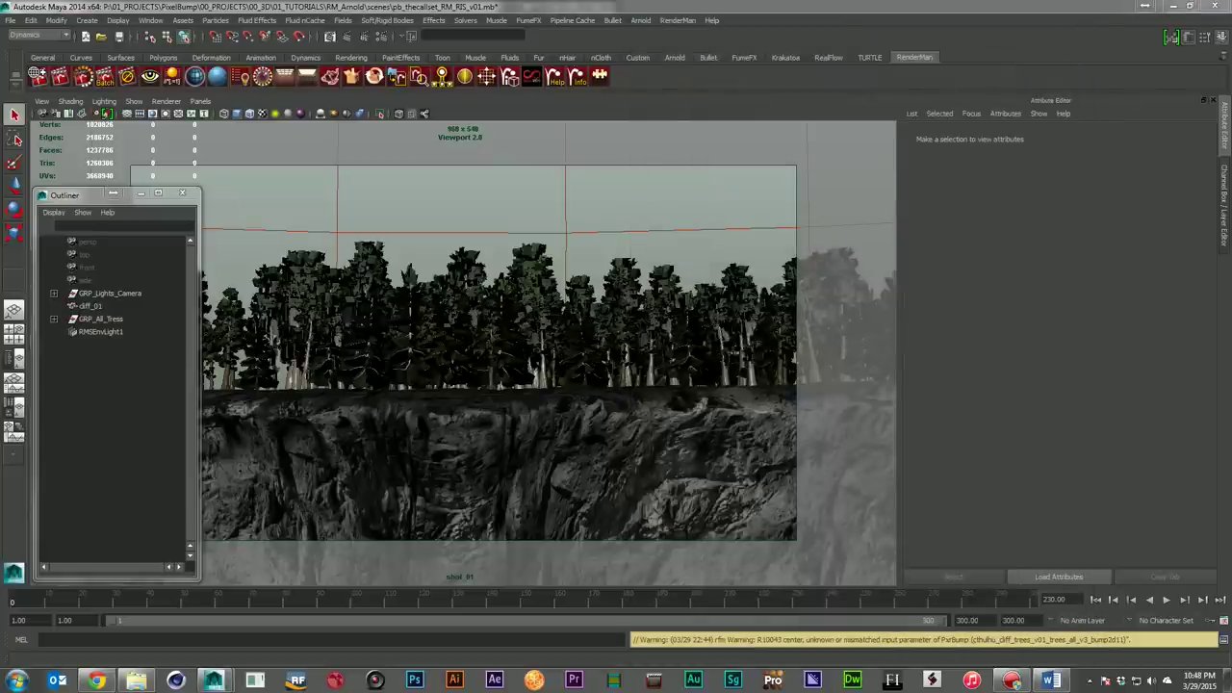
left_click_drag(644, 165, 356, 162)
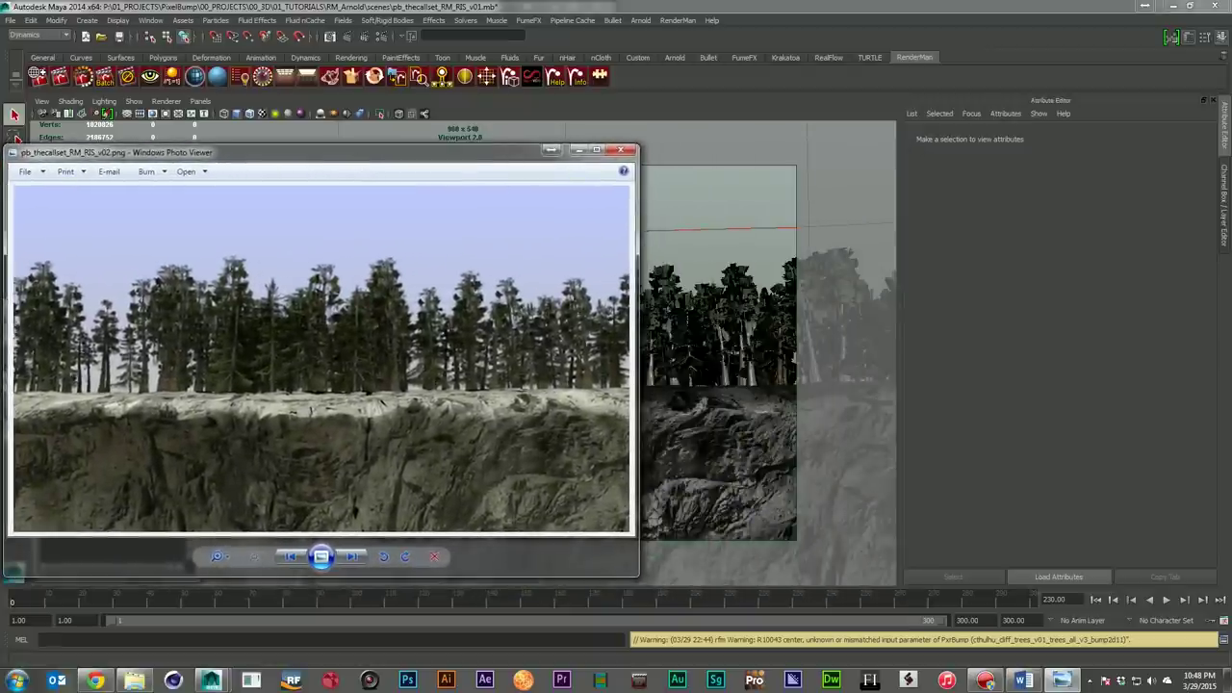
Compare the renders pb_thecallset_RM_RIS_v02.png and pb_thecallset_Arnold_v02.png side by side and close both images
left_click_drag(741, 174, 1010, 160)
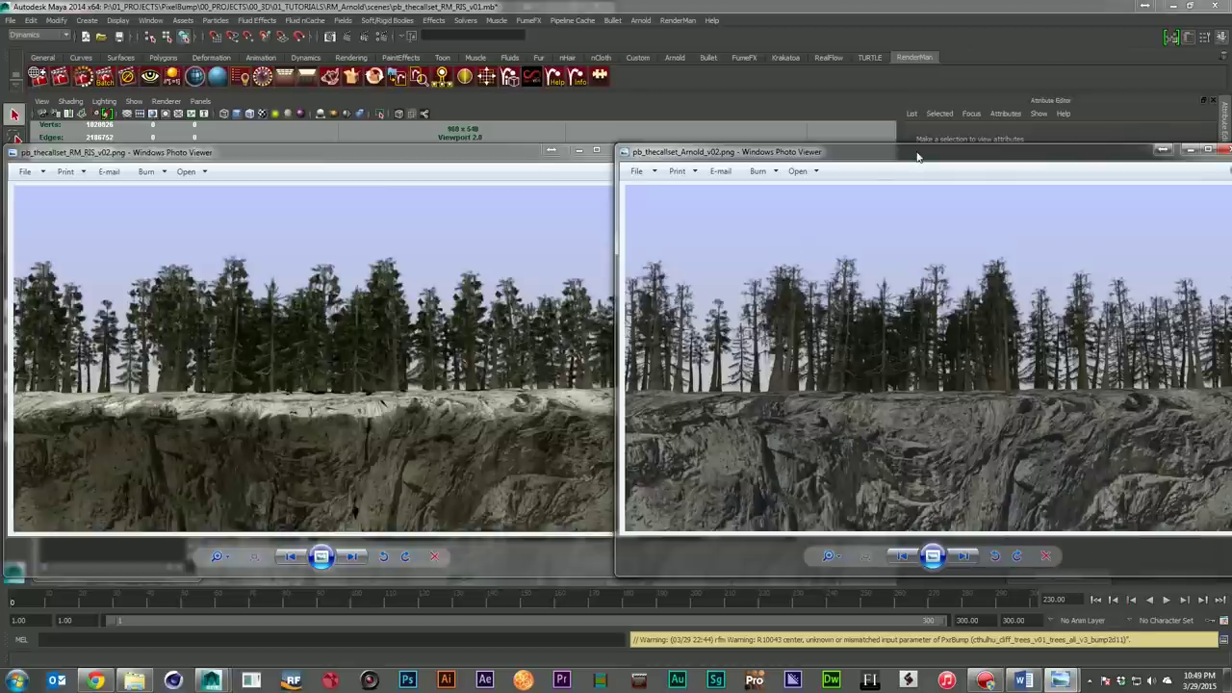
left_click_drag(917, 160, 876, 185)
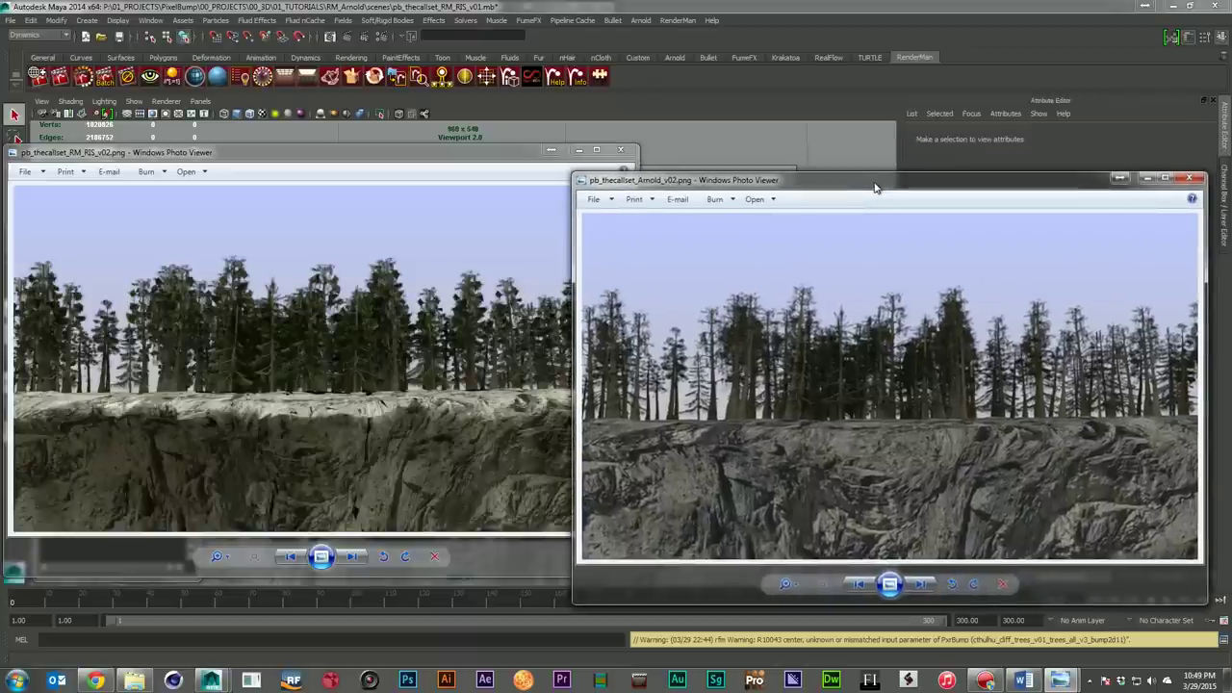
left_click(1193, 178)
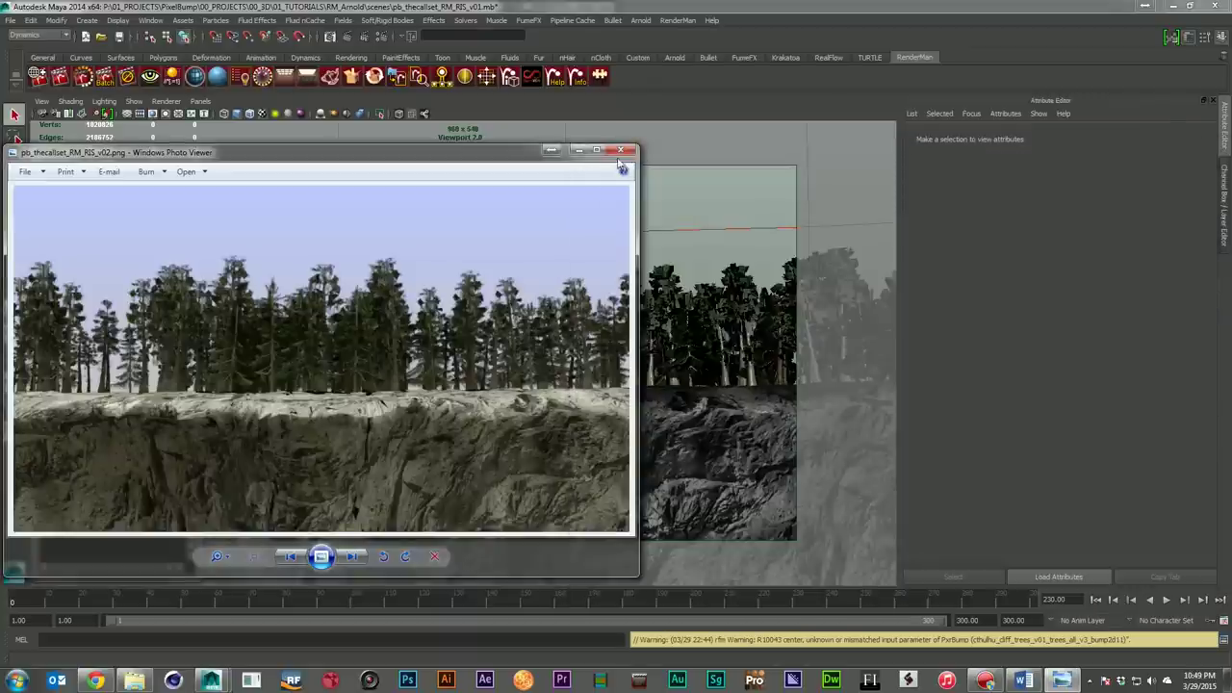
left_click(620, 151)
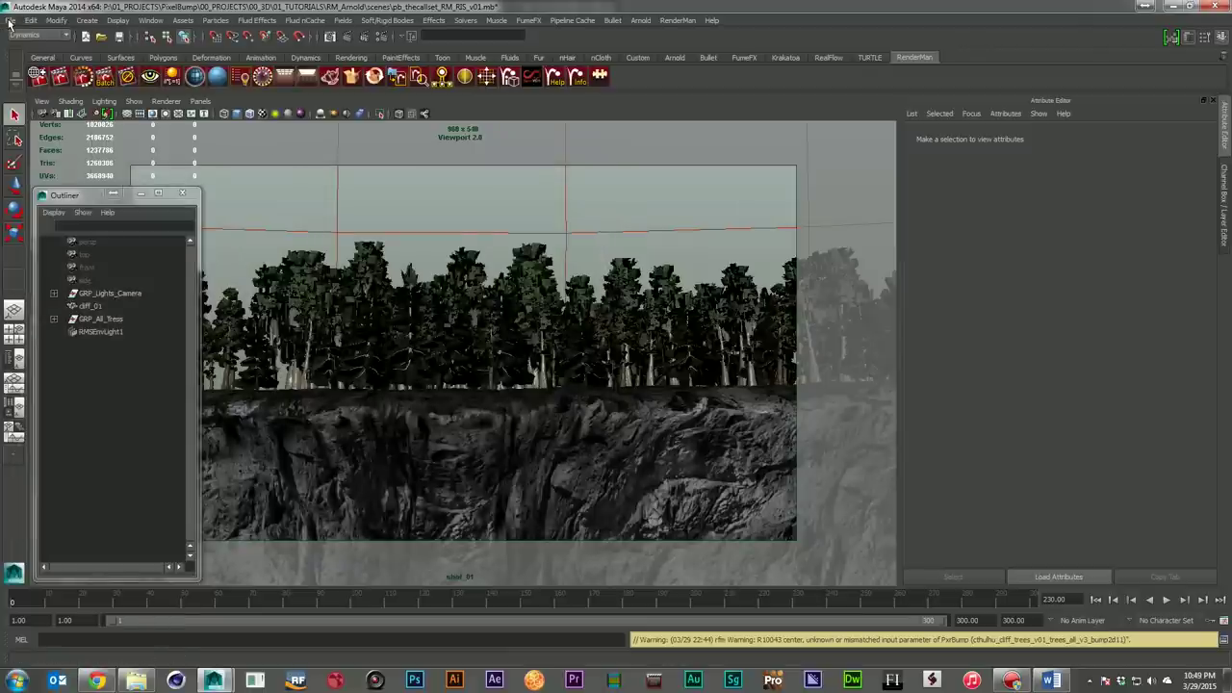
Open the scene pb_thecallset_RM_Reyes_v01.mb, review the attributes of RMSEnvLight1 and deselect the light
left_click(9, 20)
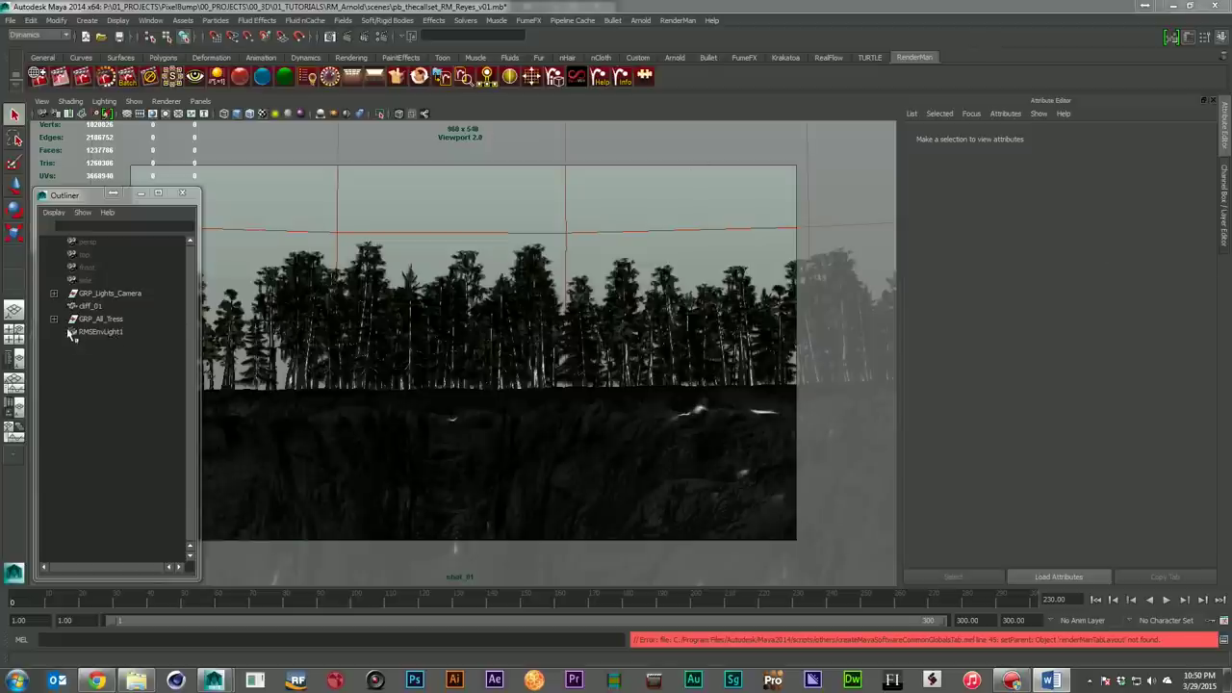
left_click(122, 333)
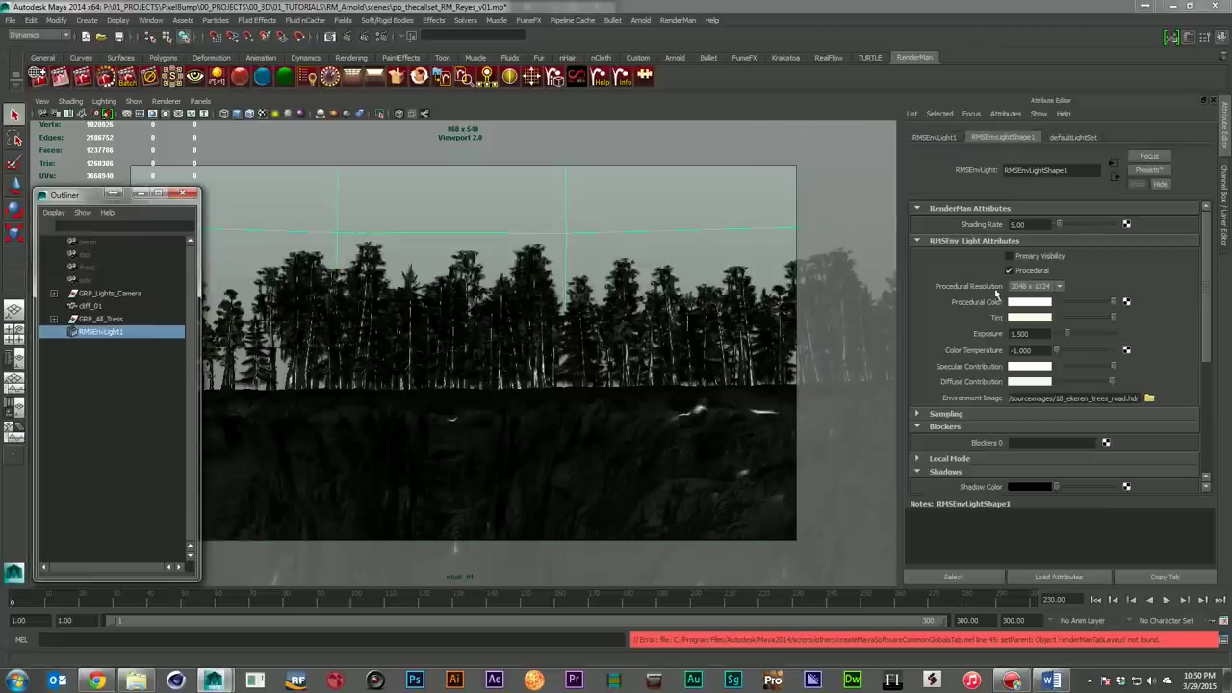
left_click(122, 361)
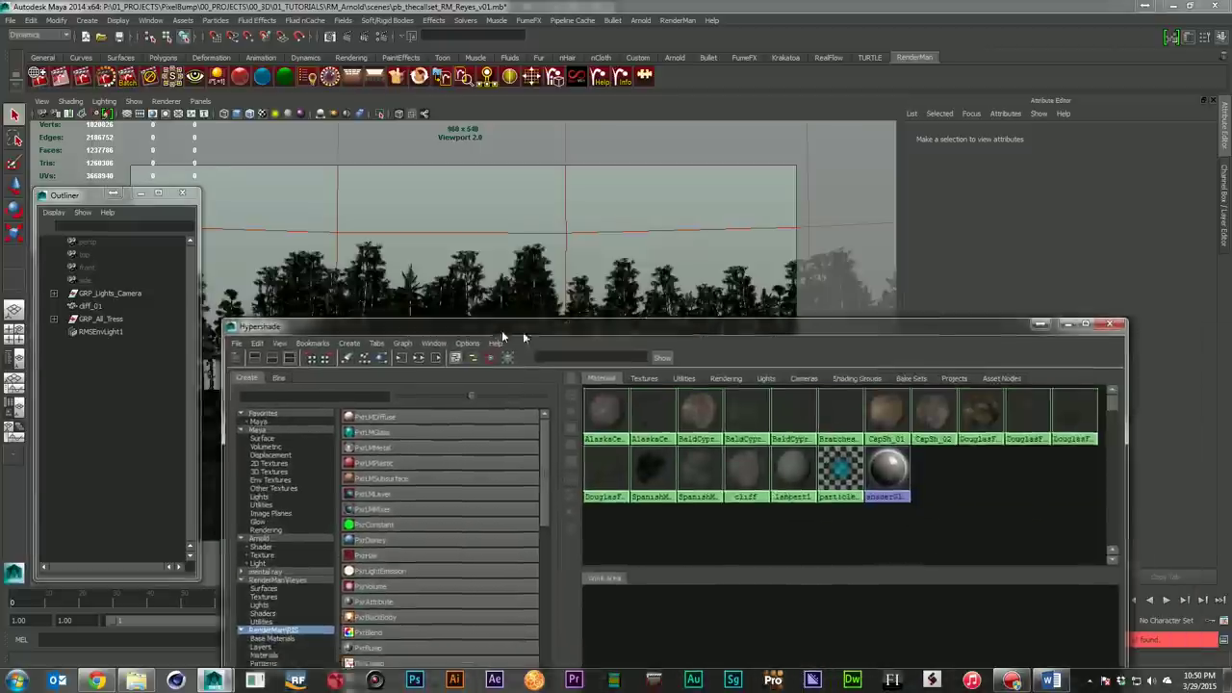
Bring up the Hypershade and list the RenderMan/Reyes nodes to review them alongside the scene's materials
left_click_drag(548, 347, 368, 364)
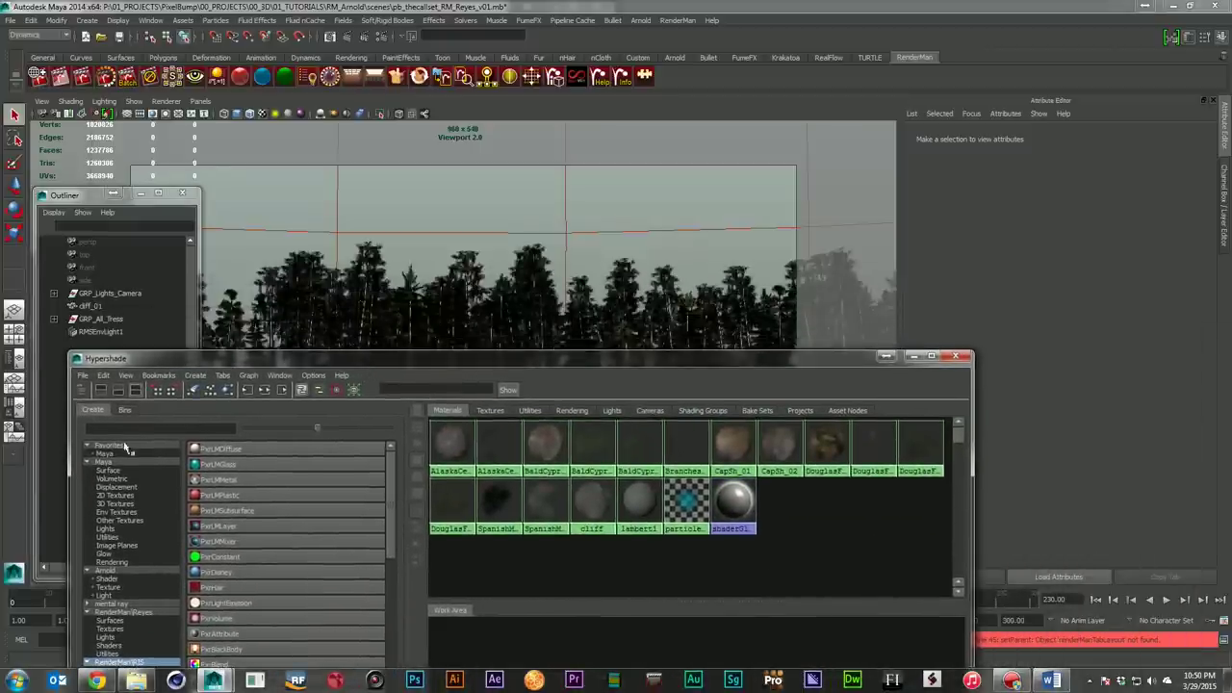
left_click_drag(252, 365, 353, 269)
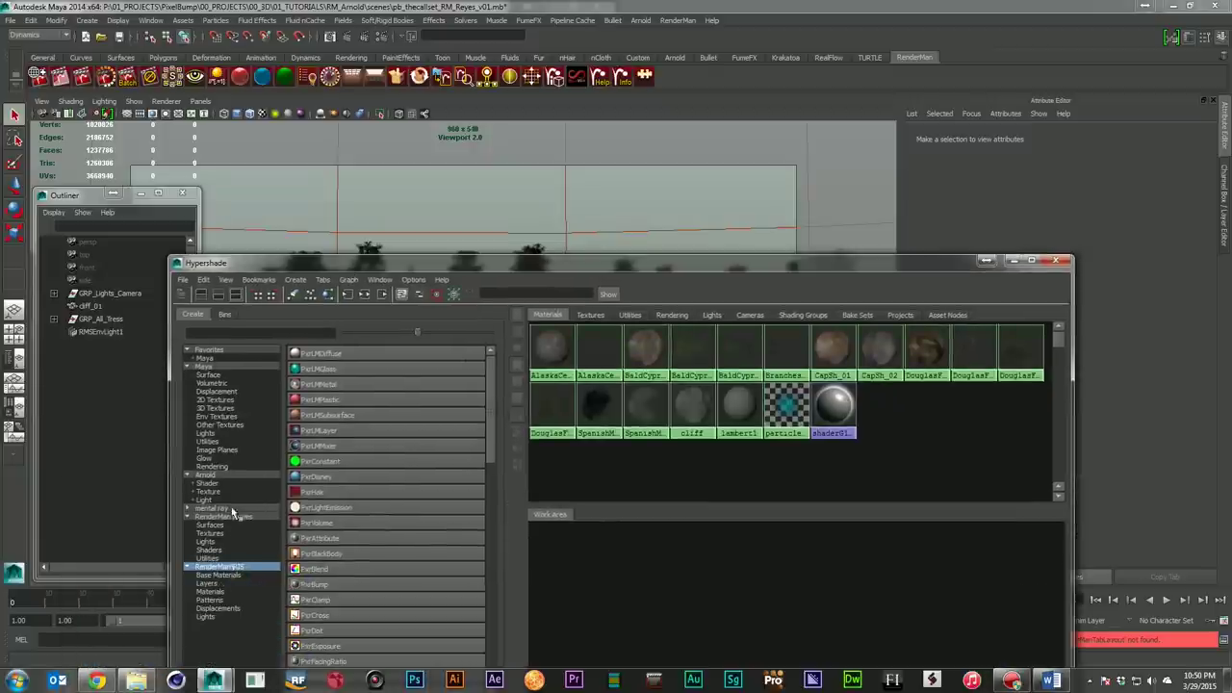
left_click(231, 517)
left_click_drag(679, 257, 667, 285)
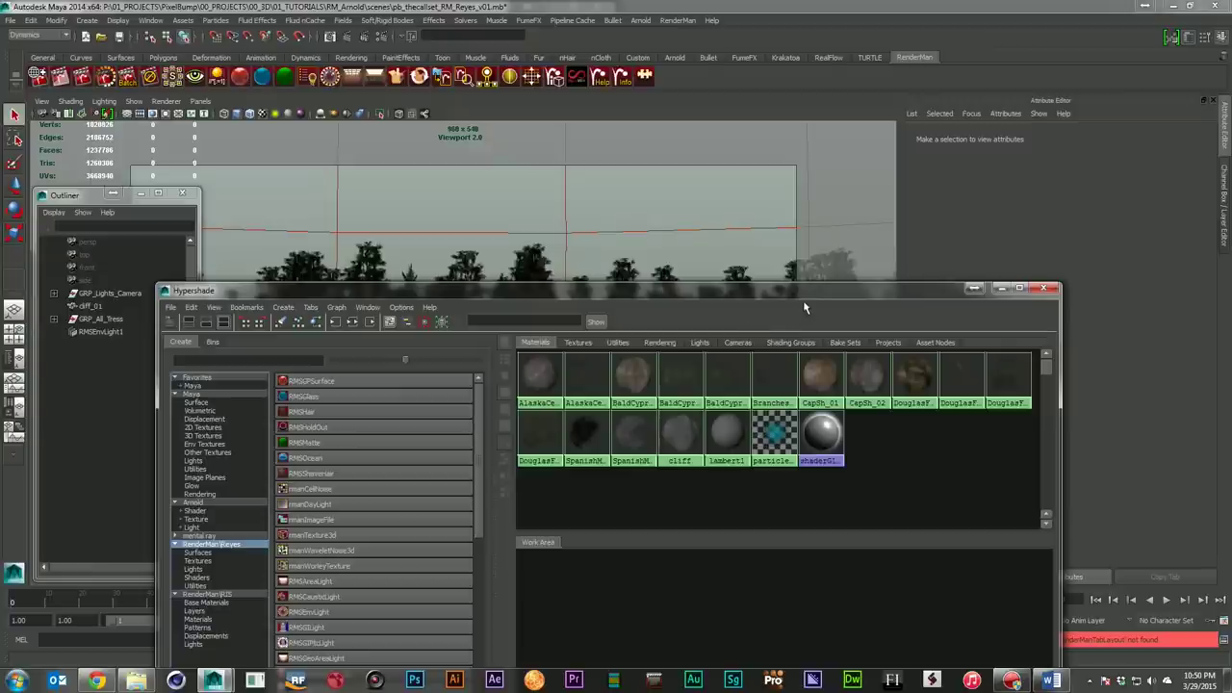
left_click_drag(809, 291, 662, 288)
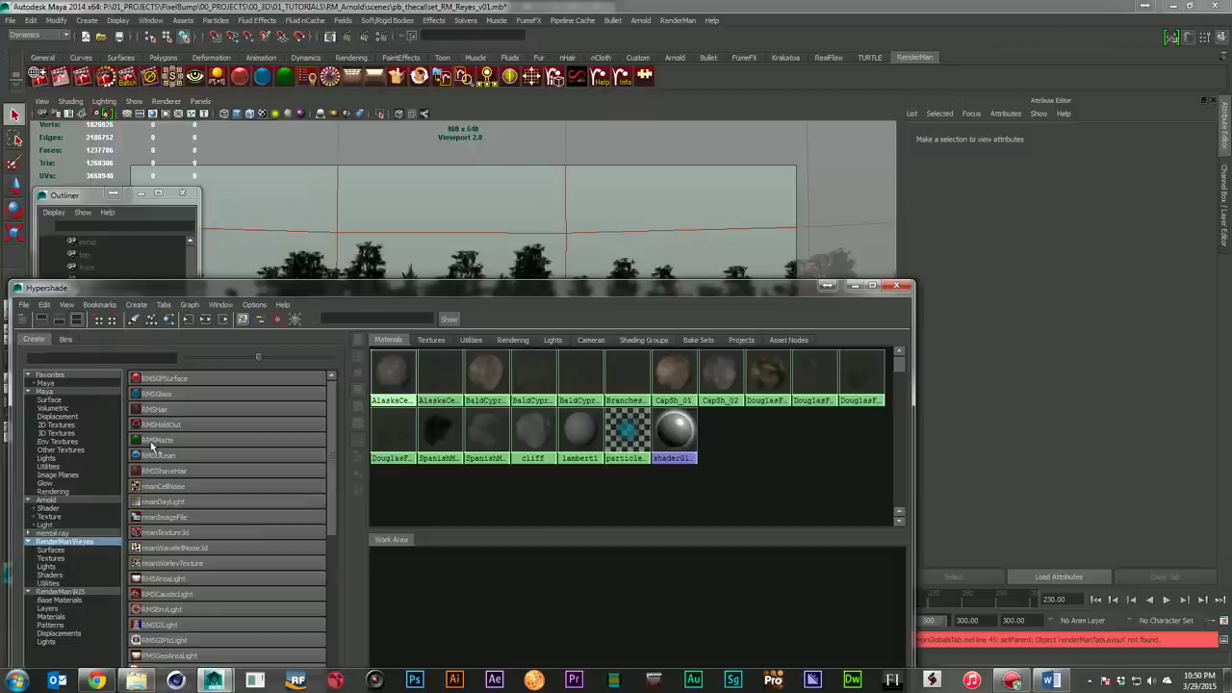
left_click_drag(327, 286, 316, 389)
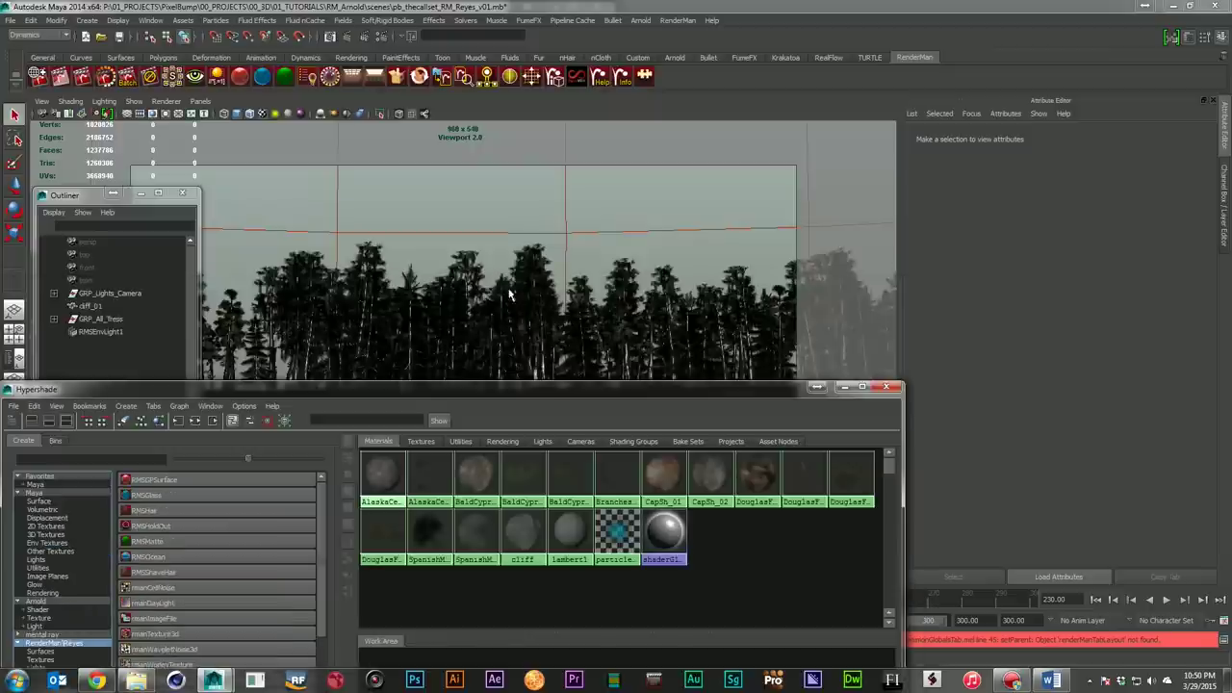
left_click_drag(632, 383, 617, 226)
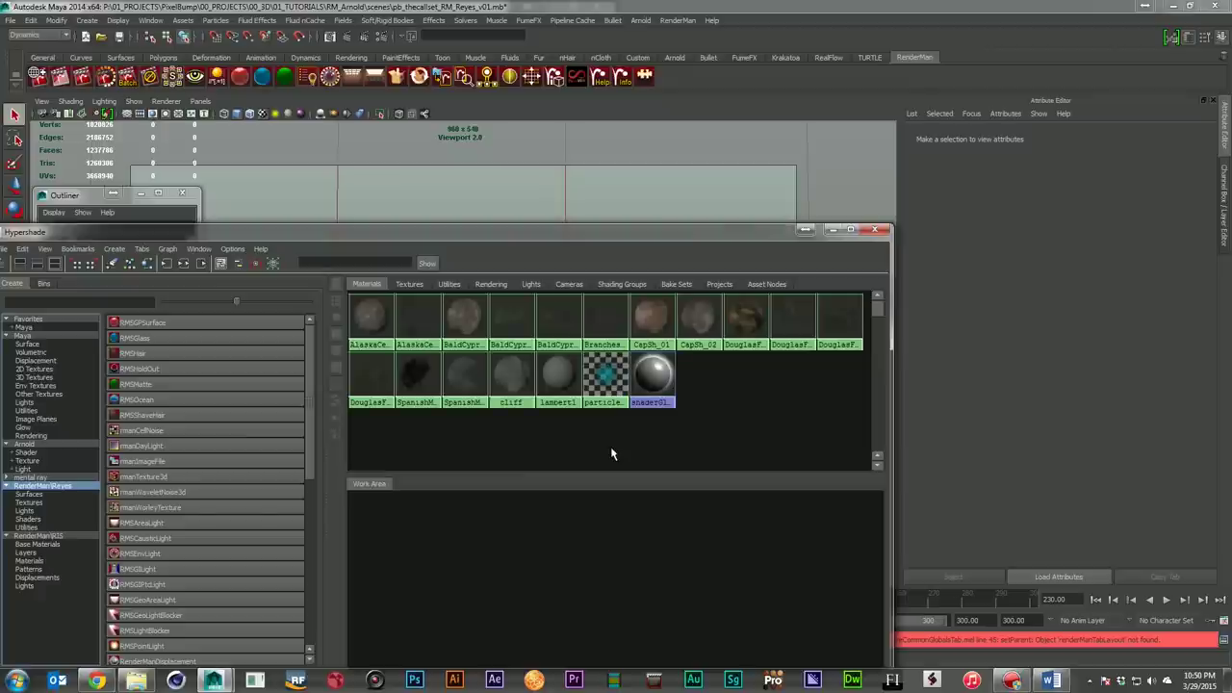
left_click_drag(589, 231, 628, 342)
Graph the AlaskaCedarBark shader network in the Hypershade and review its RMSGPSurface attributes
left_click(409, 438)
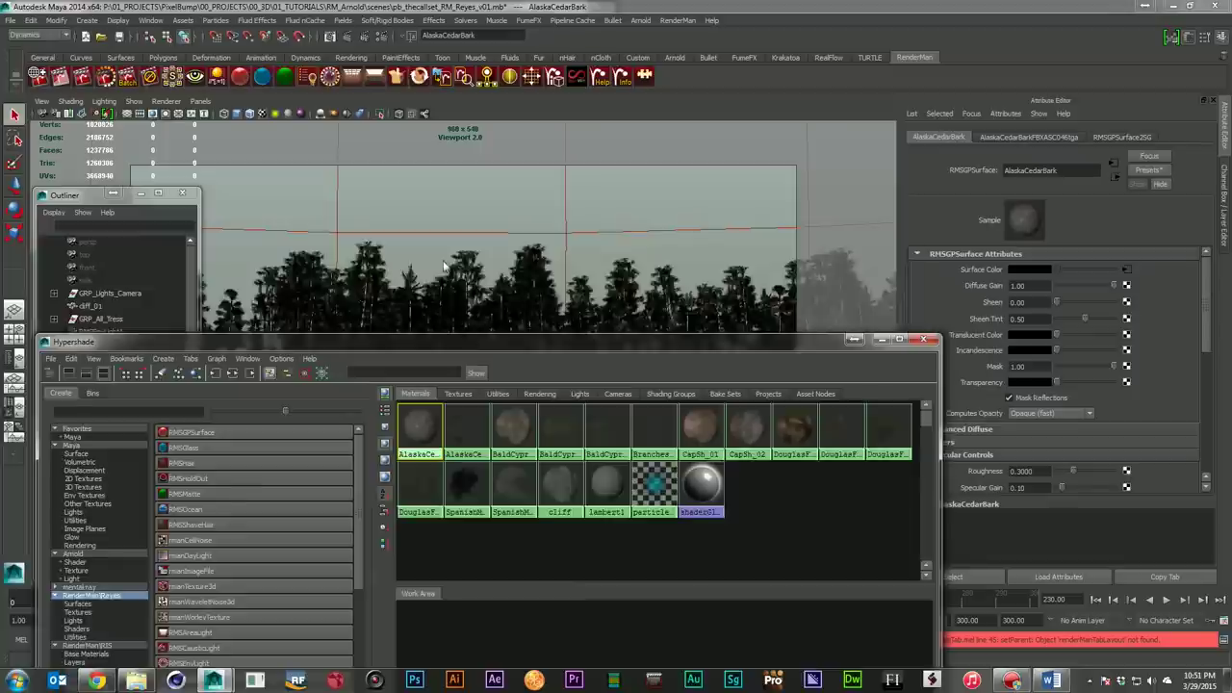
left_click_drag(452, 342, 421, 199)
left_click(194, 231)
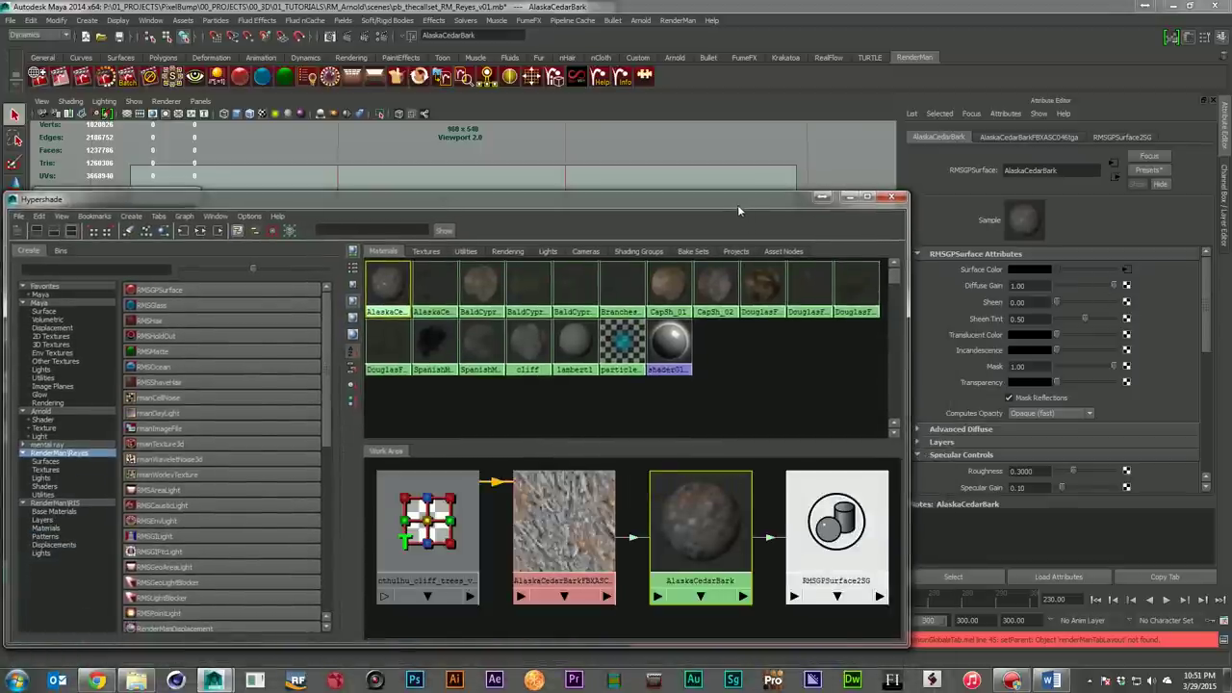
left_click_drag(737, 204, 673, 205)
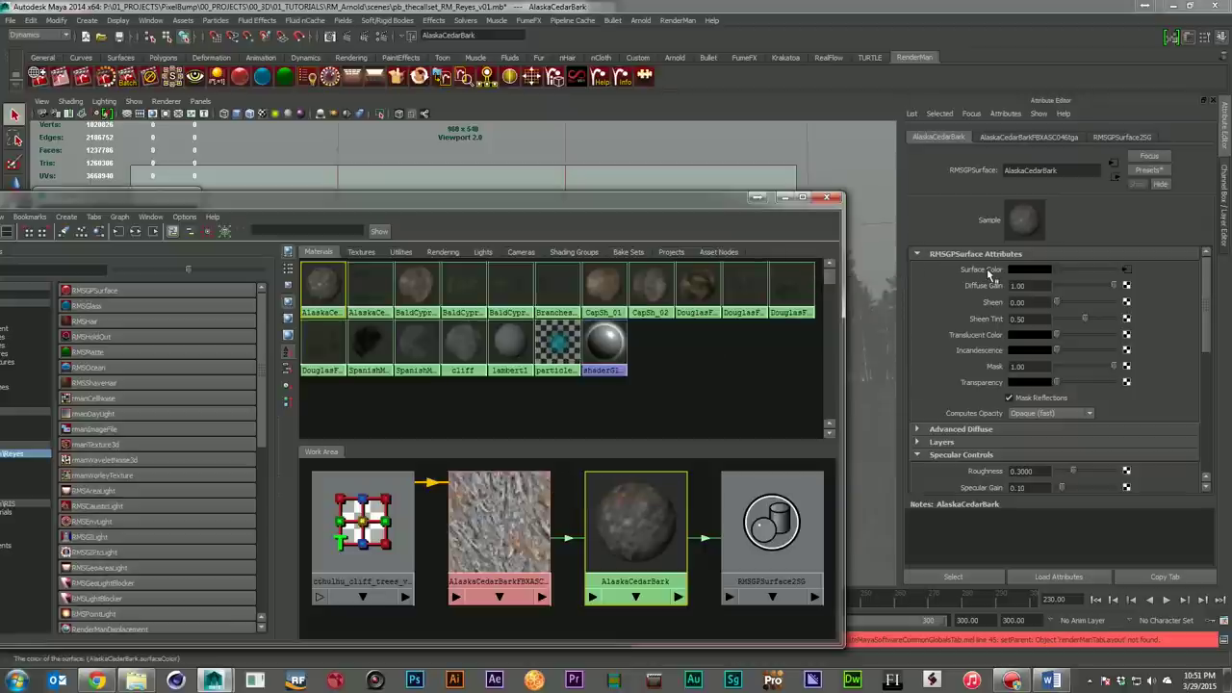
Inspect the Extra RenderMan Attributes of the AlaskaCedarBark file texture and the RenderMan options for adding texture controls
left_click(1026, 137)
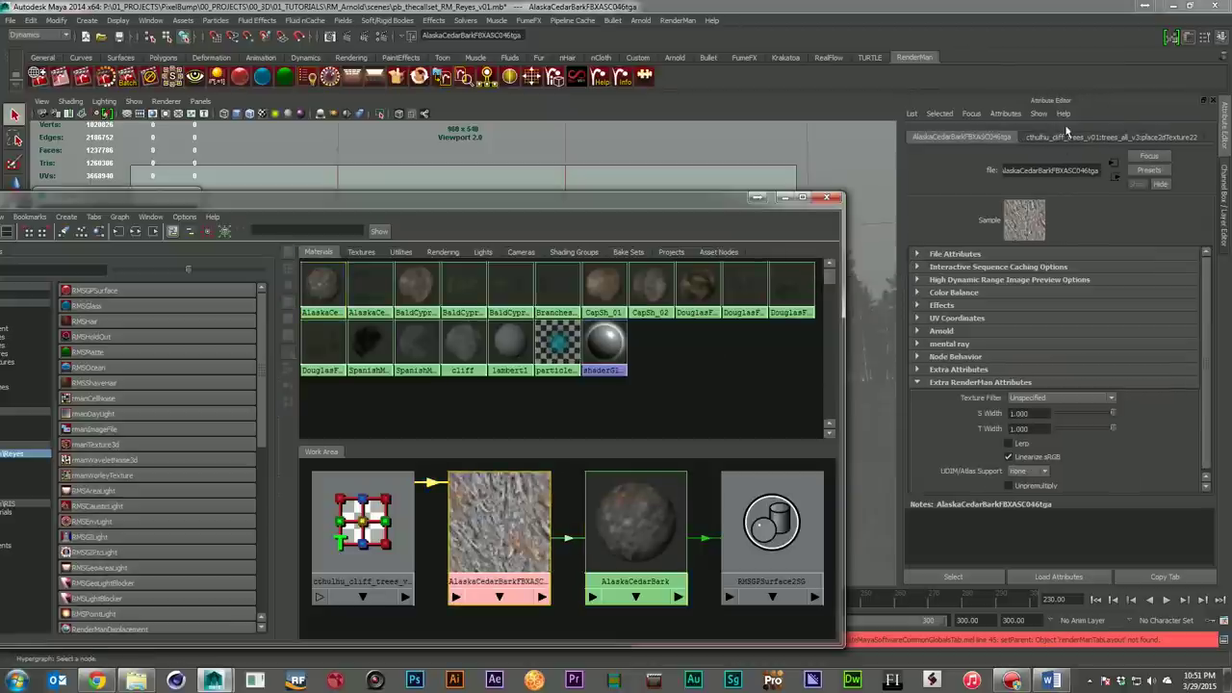
left_click(1006, 114)
mouse_move(1022, 163)
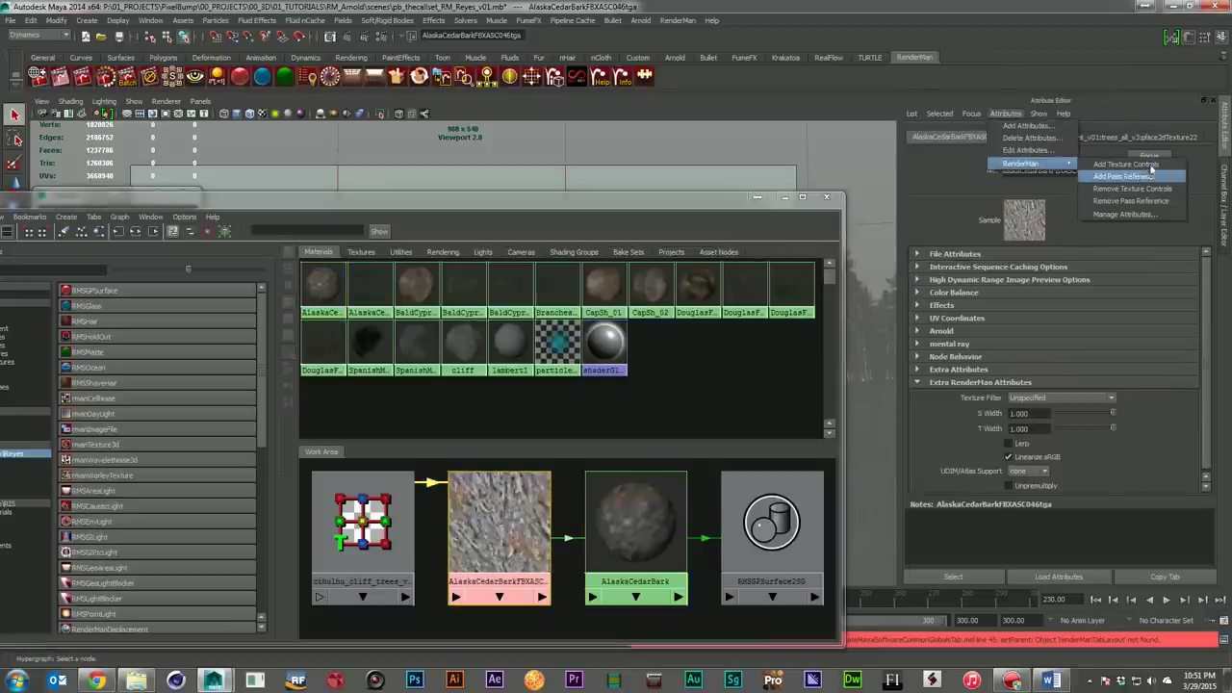
left_click(1025, 345)
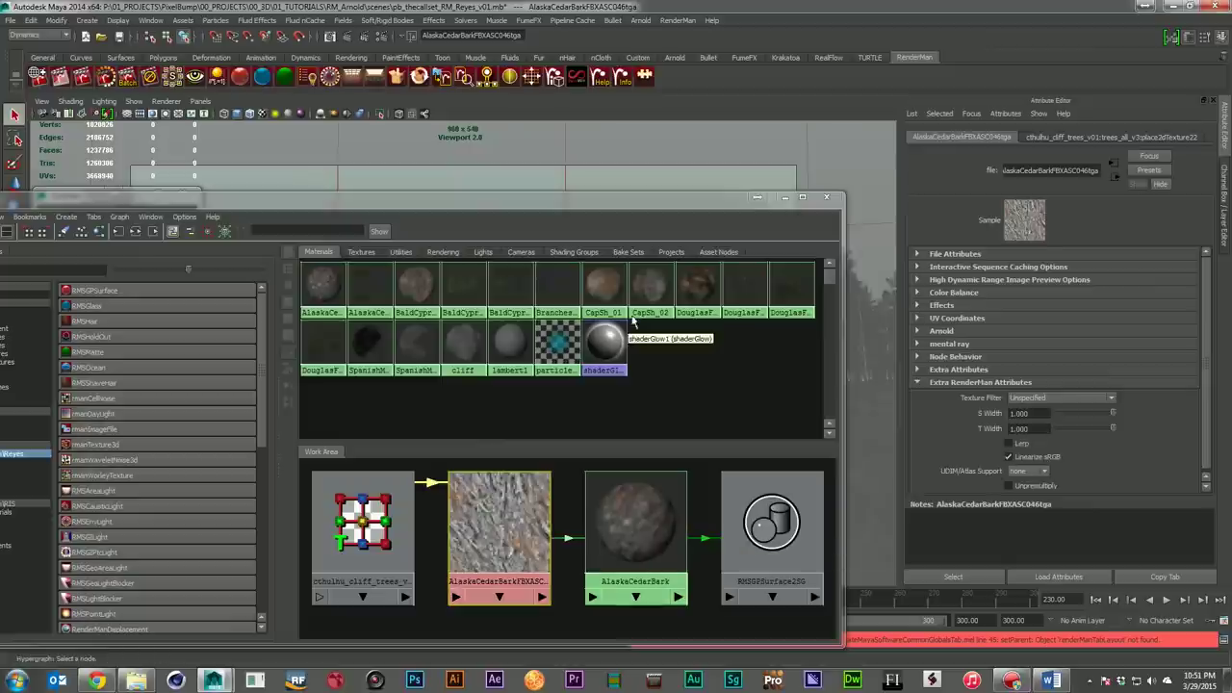
Graph the DouglasFirBranches shader network and review its RMSMatte attributes
left_click(743, 281)
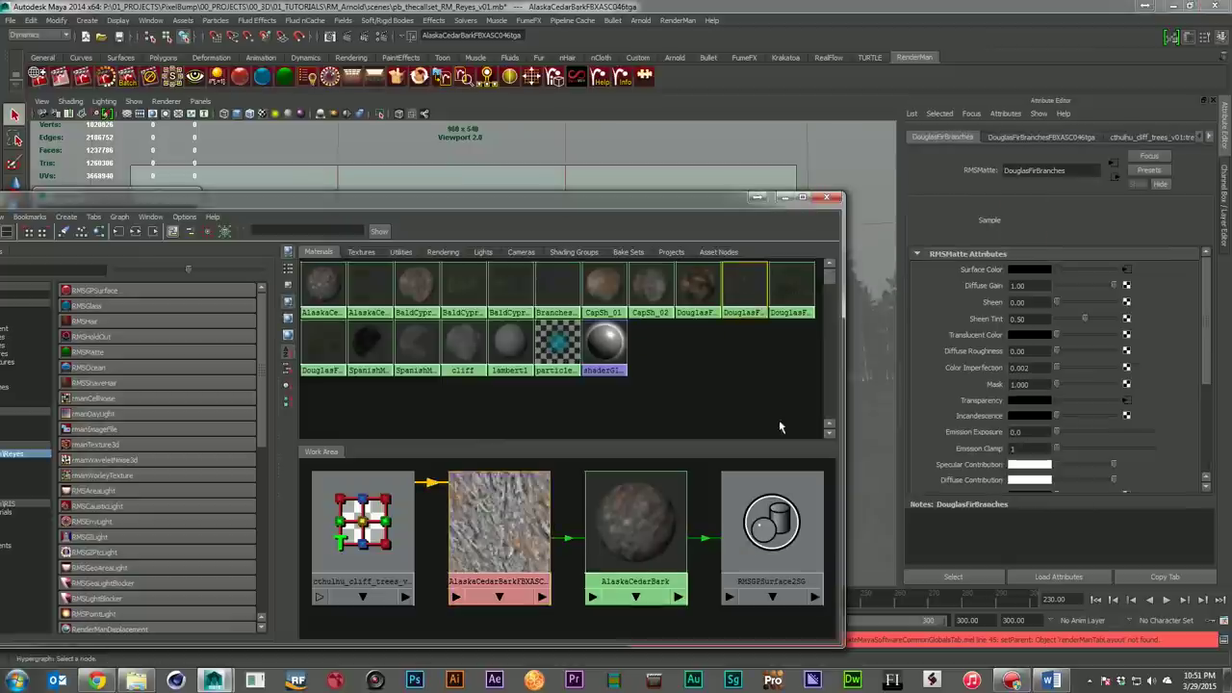
left_click(135, 231)
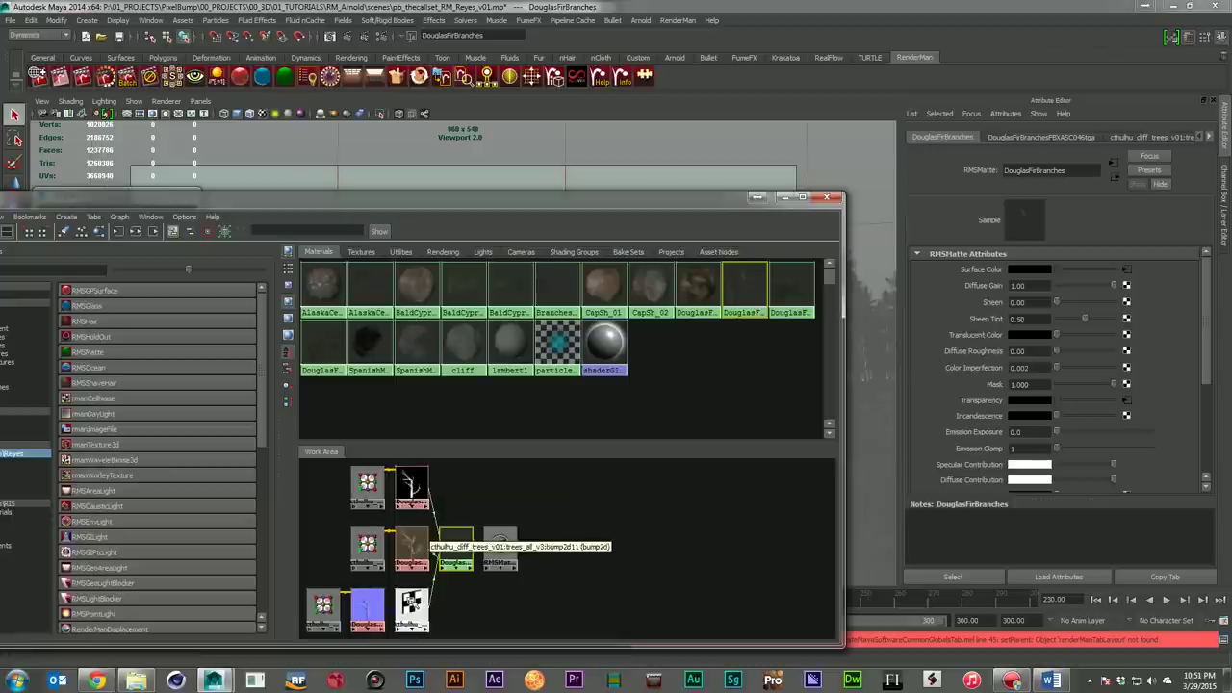
scroll(1007, 433, "down", 4)
scroll(1005, 427, "down", 1)
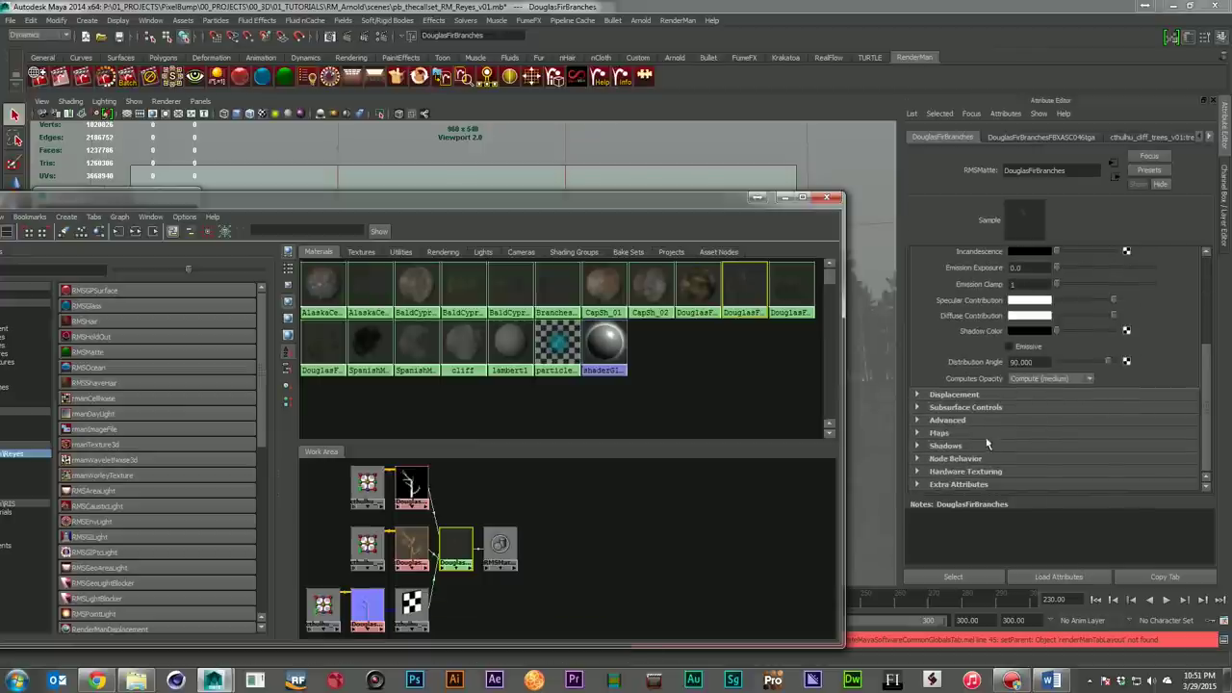
Review the Displacement section of DouglasFirBranches, including the Bump type, Input Normal and NormalMap Mode options, and collapse it
left_click(982, 395)
scroll(1075, 391, "down", 3)
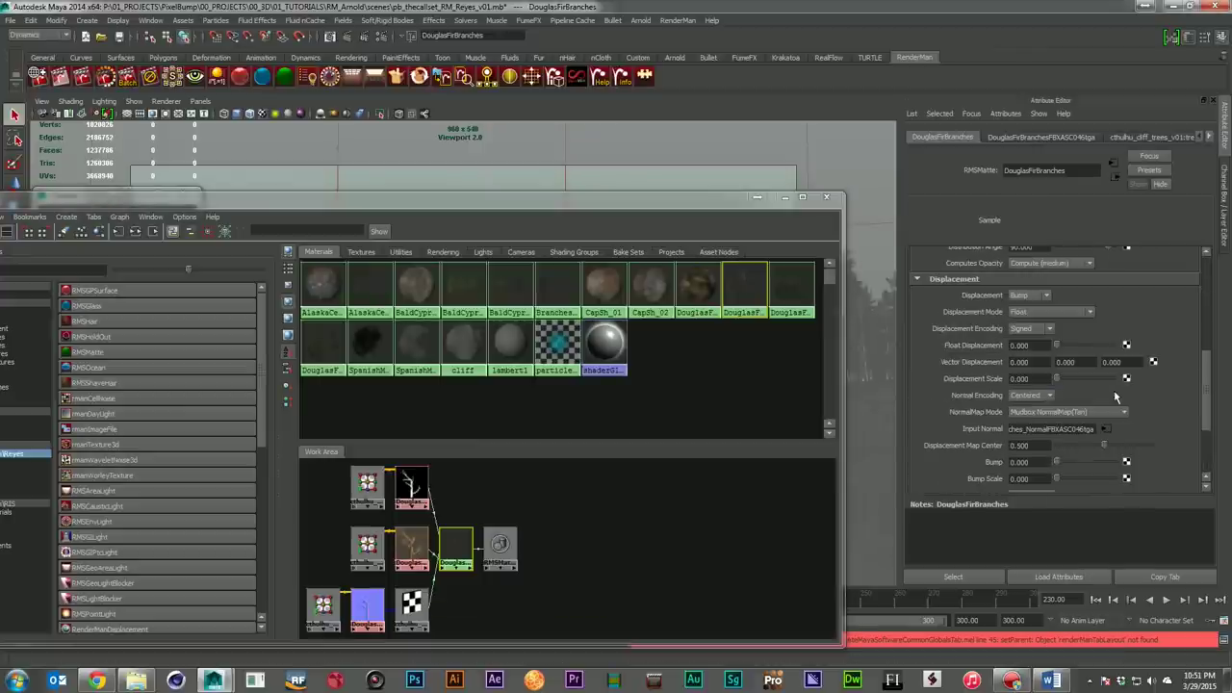
left_click(1028, 295)
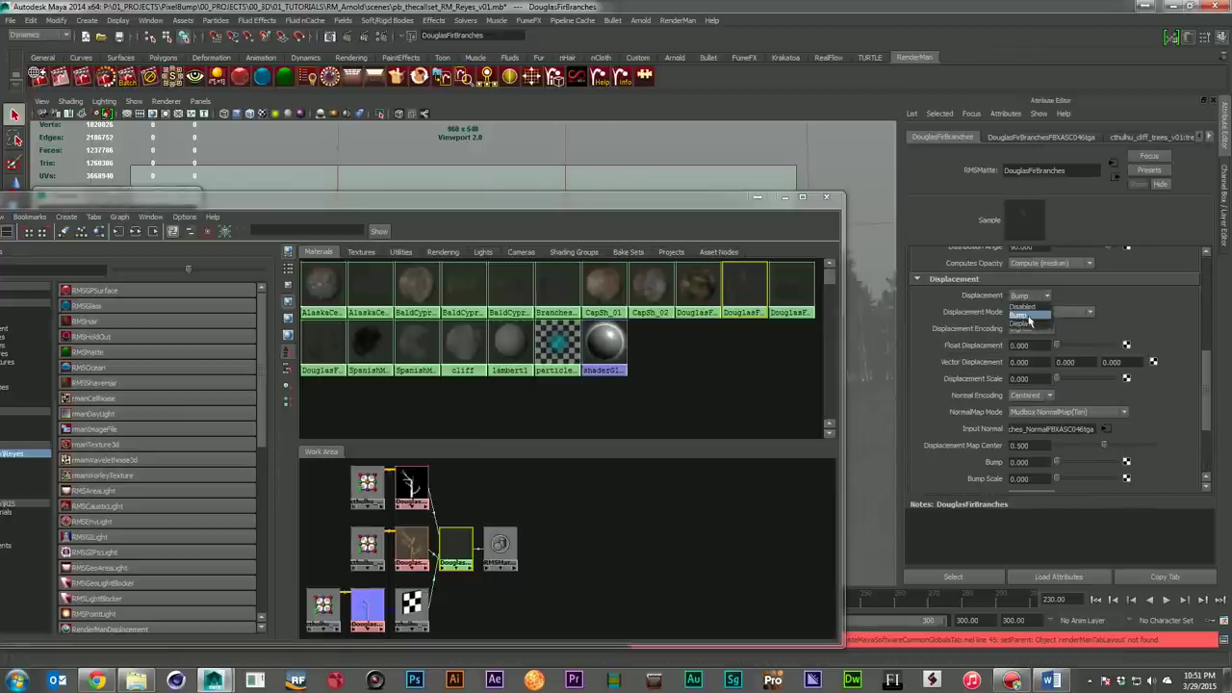
left_click(1028, 315)
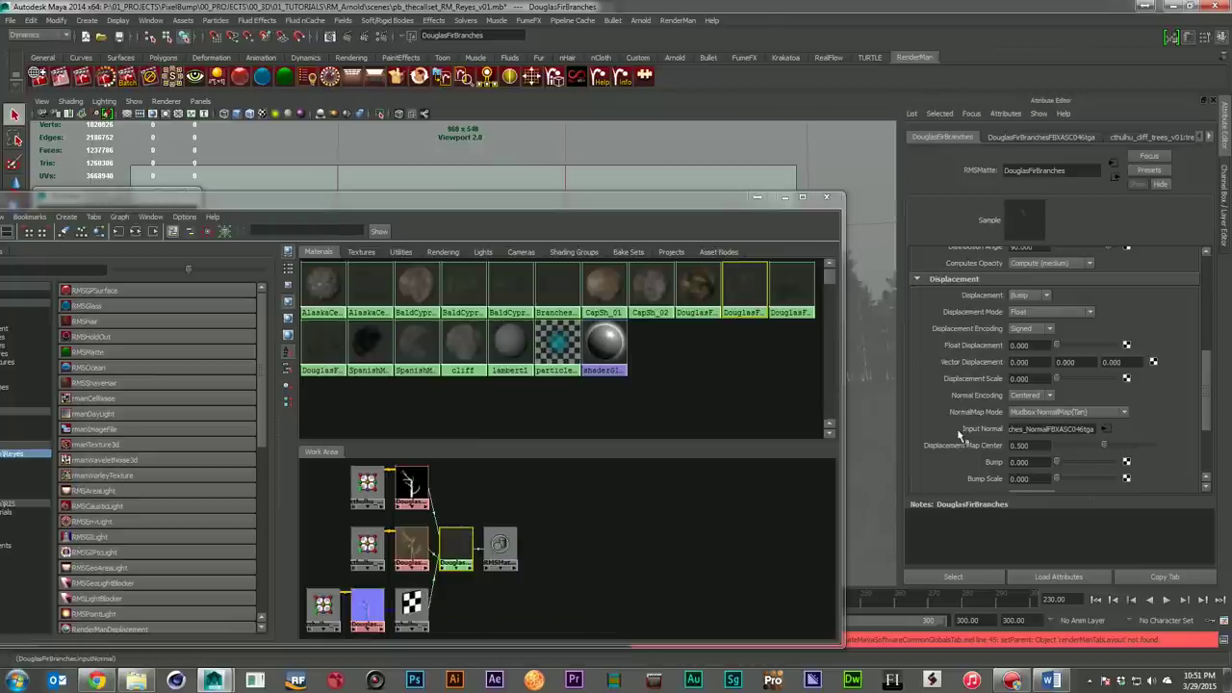
left_click(1108, 415)
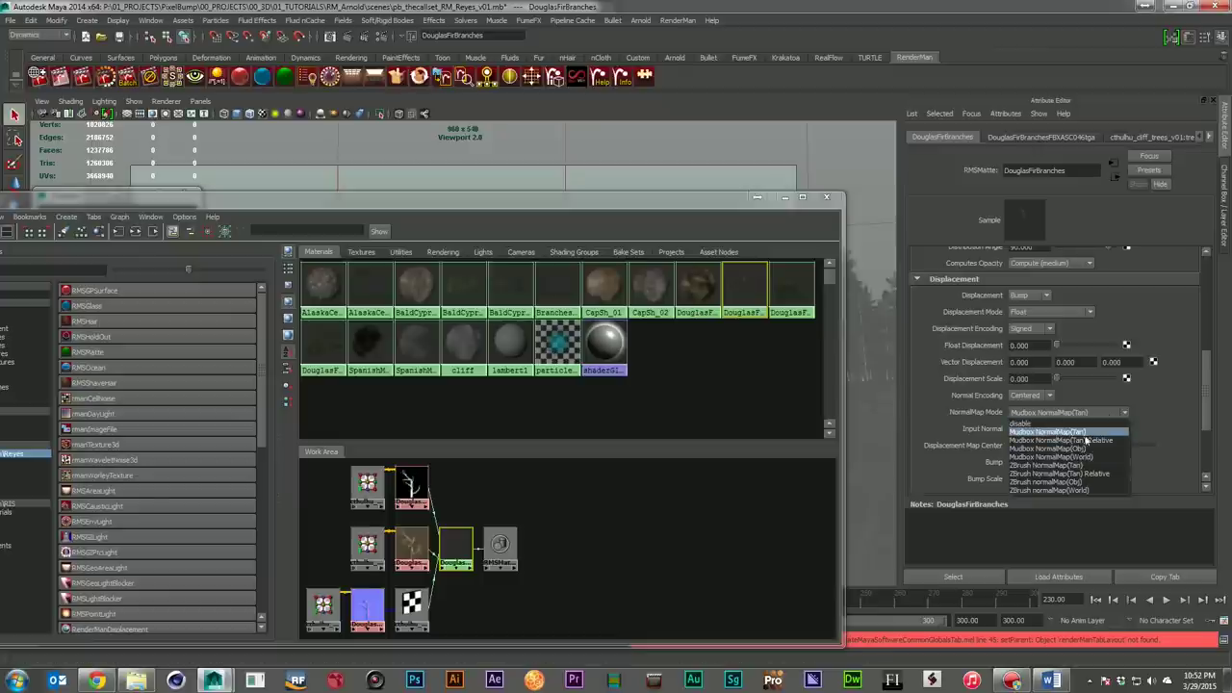
left_click(1149, 424)
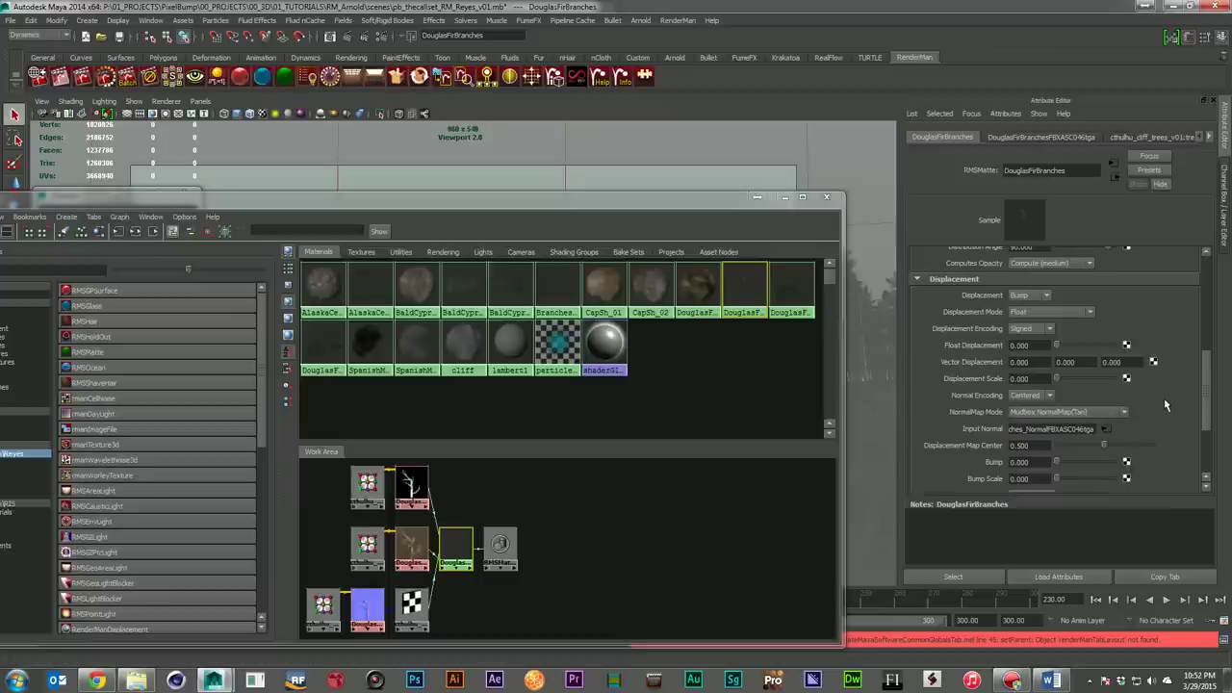
left_click(1067, 412)
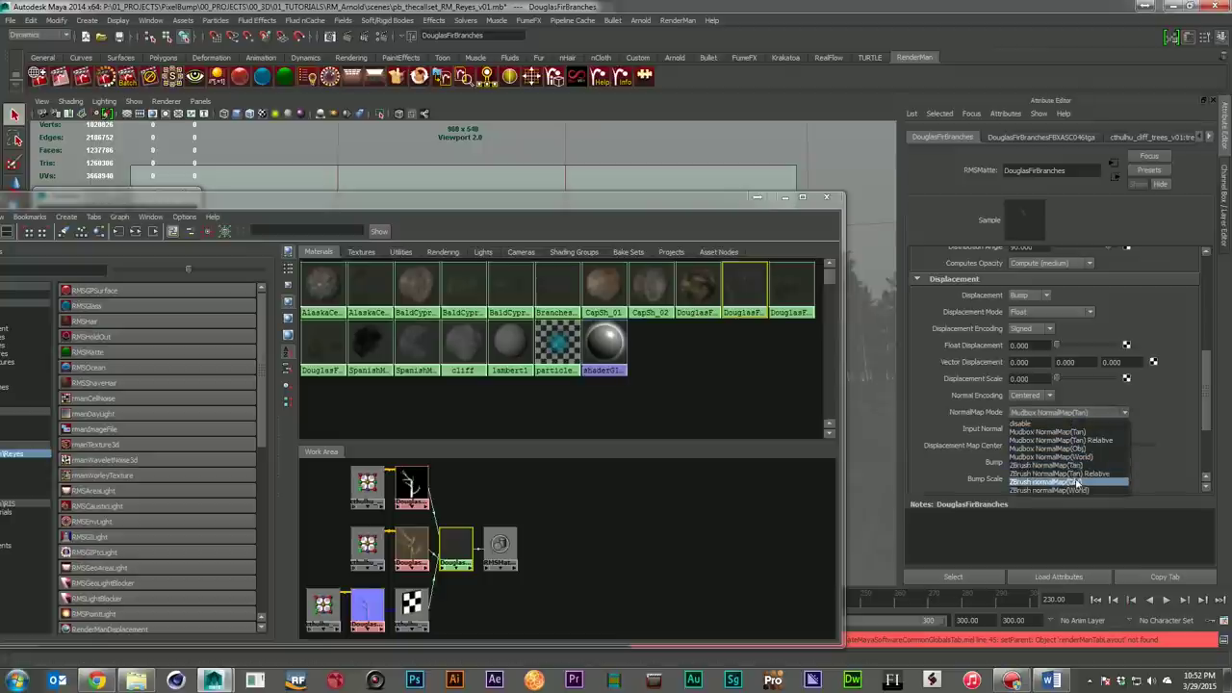
left_click(1153, 414)
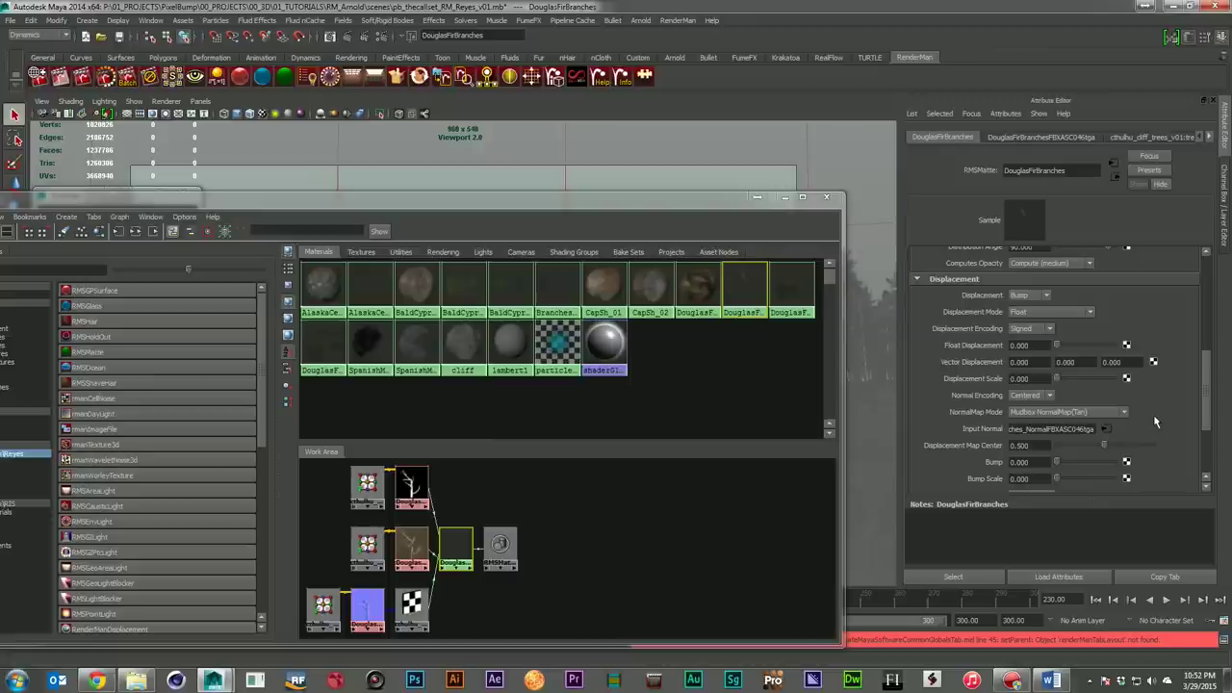
left_click(1082, 279)
Review the Computes Opacity setting of DouglasFirBranches and close the Hypershade
scroll(1171, 385, "up", 3)
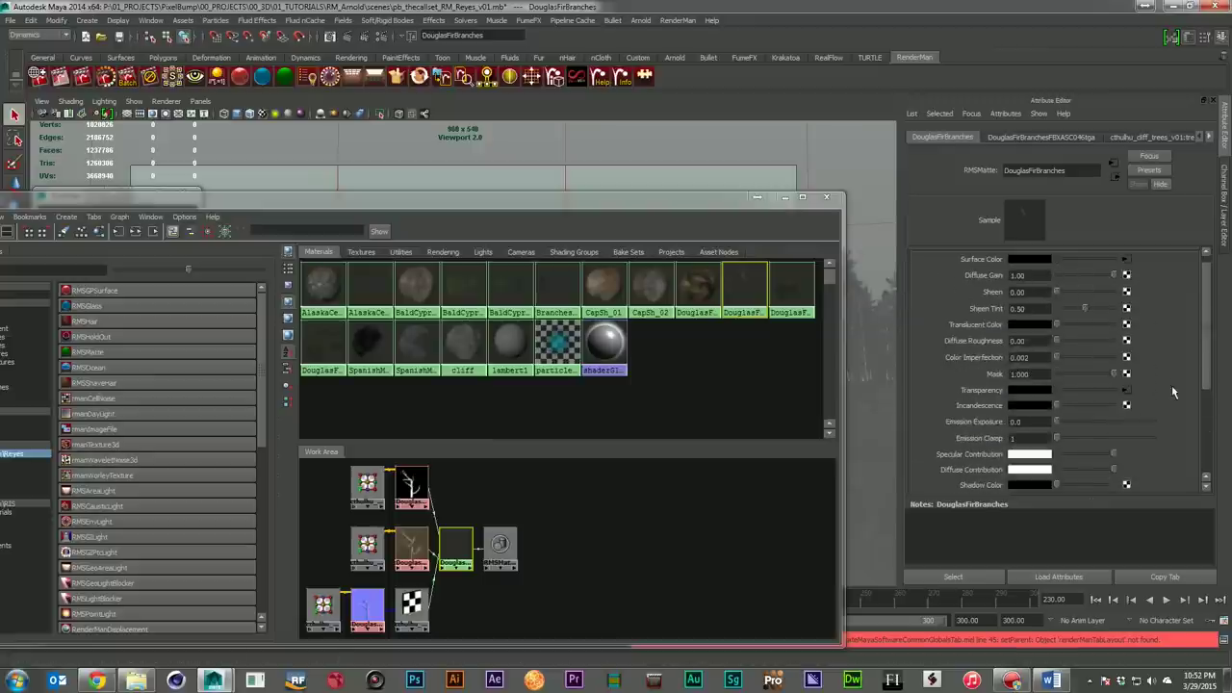
scroll(1171, 385, "down", 3)
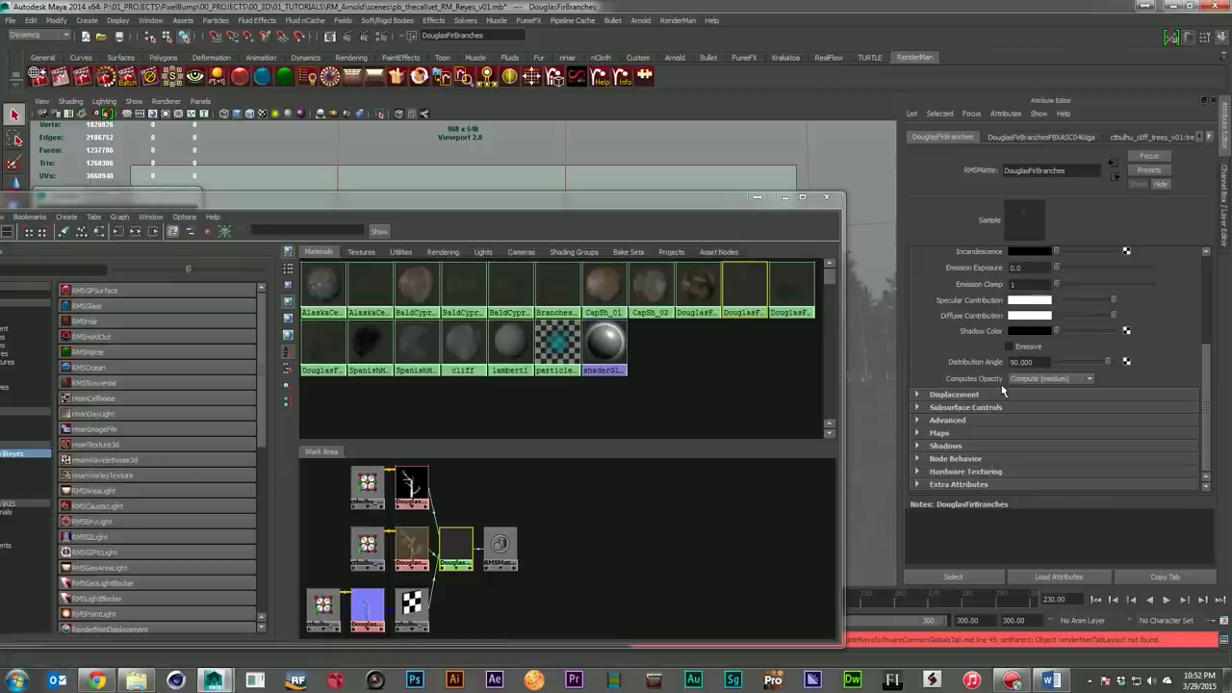
left_click(1040, 379)
left_click(1163, 383)
left_click_drag(673, 197, 824, 472)
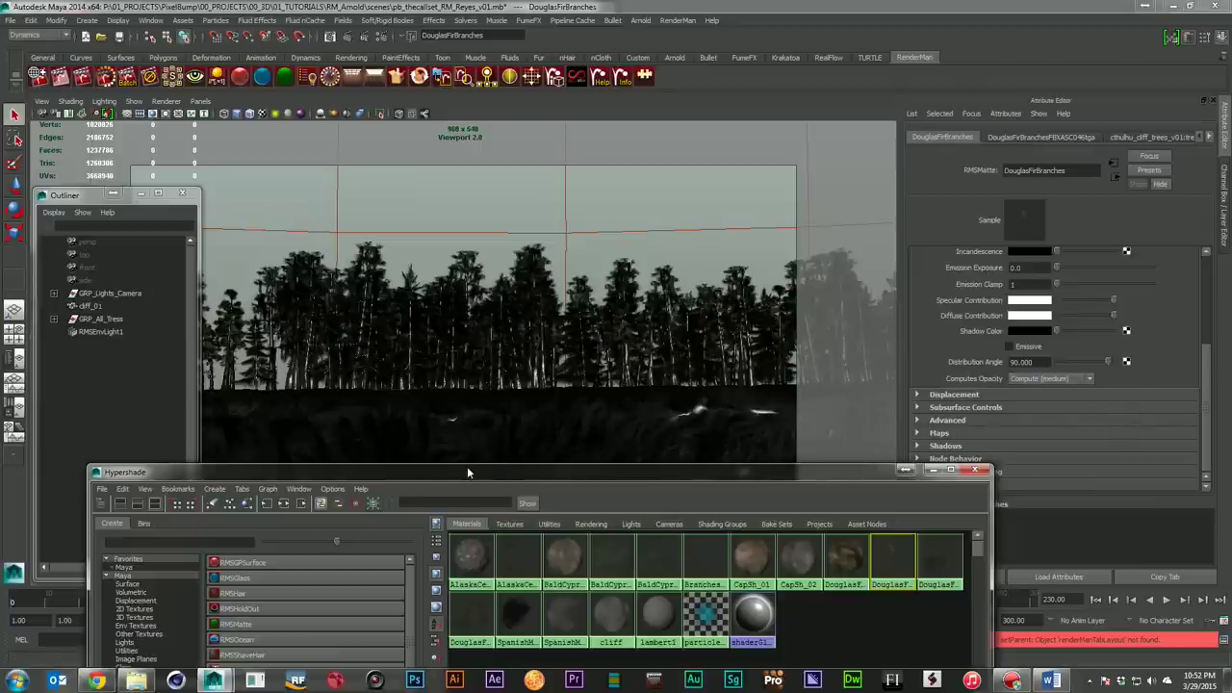
left_click_drag(467, 471, 511, 471)
left_click(1025, 470)
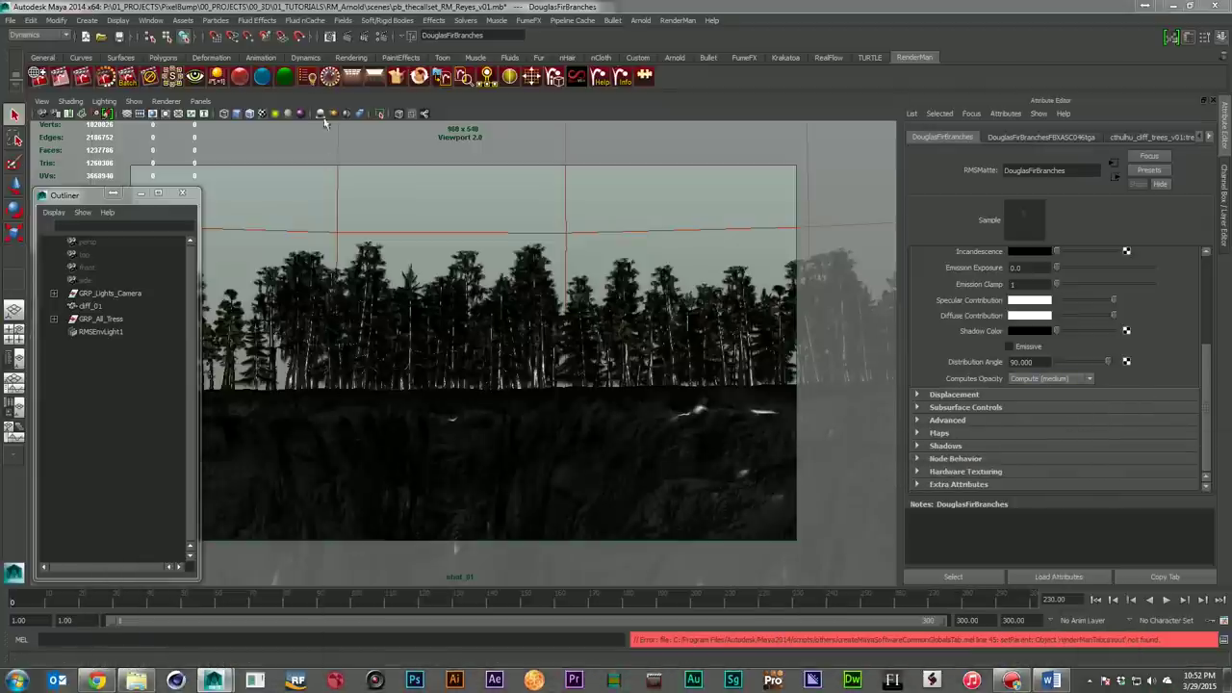
Open the Render Settings and review the final Quality settings for RenderMan/Reyes
left_click(381, 37)
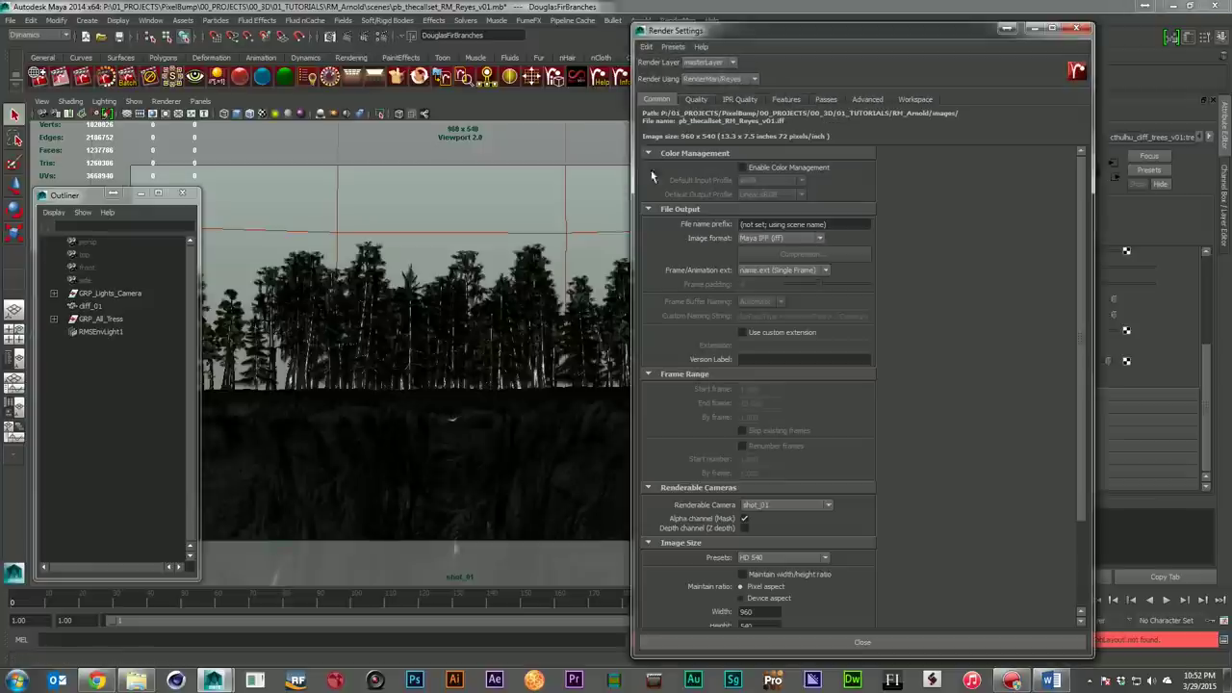
left_click(700, 102)
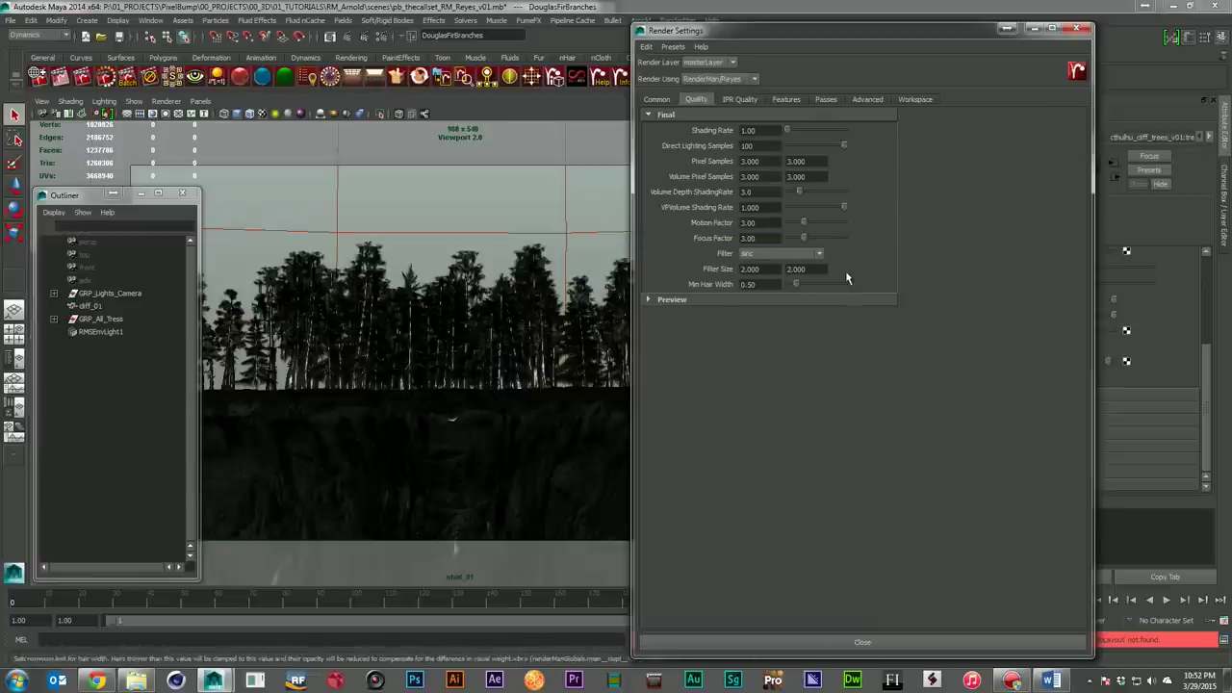
Review the Shading Rate in the final Quality settings and close the Render Settings
double_click(747, 131)
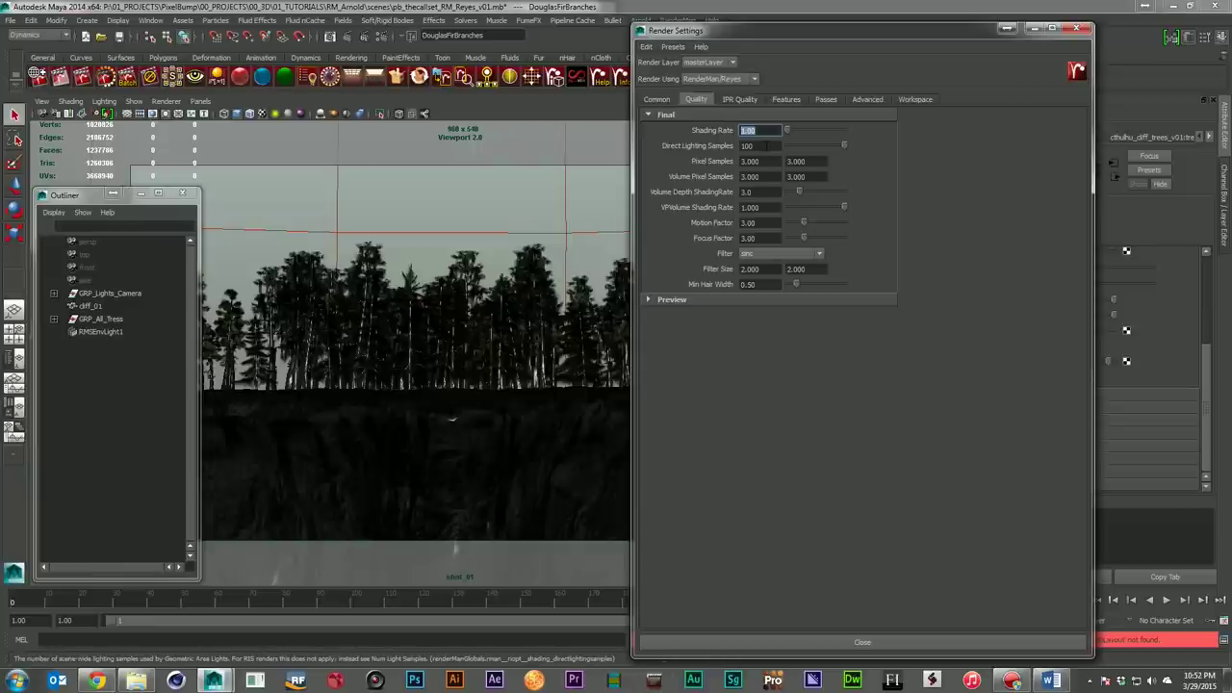
left_click(755, 132)
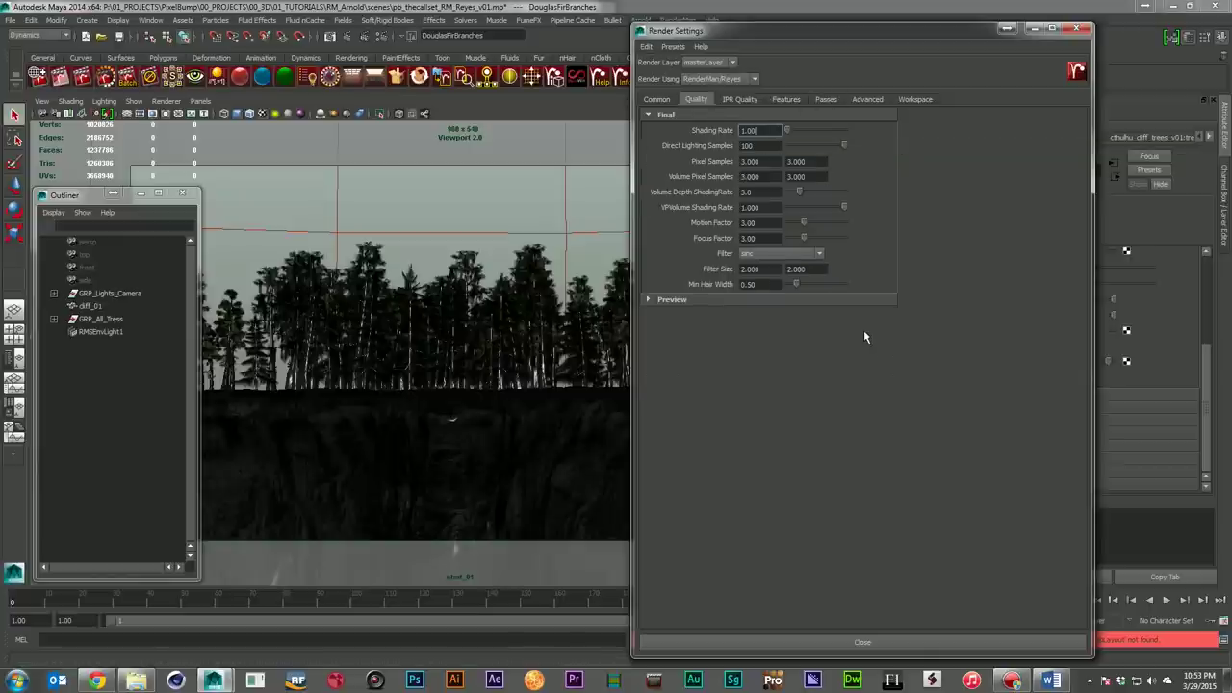
left_click(1082, 28)
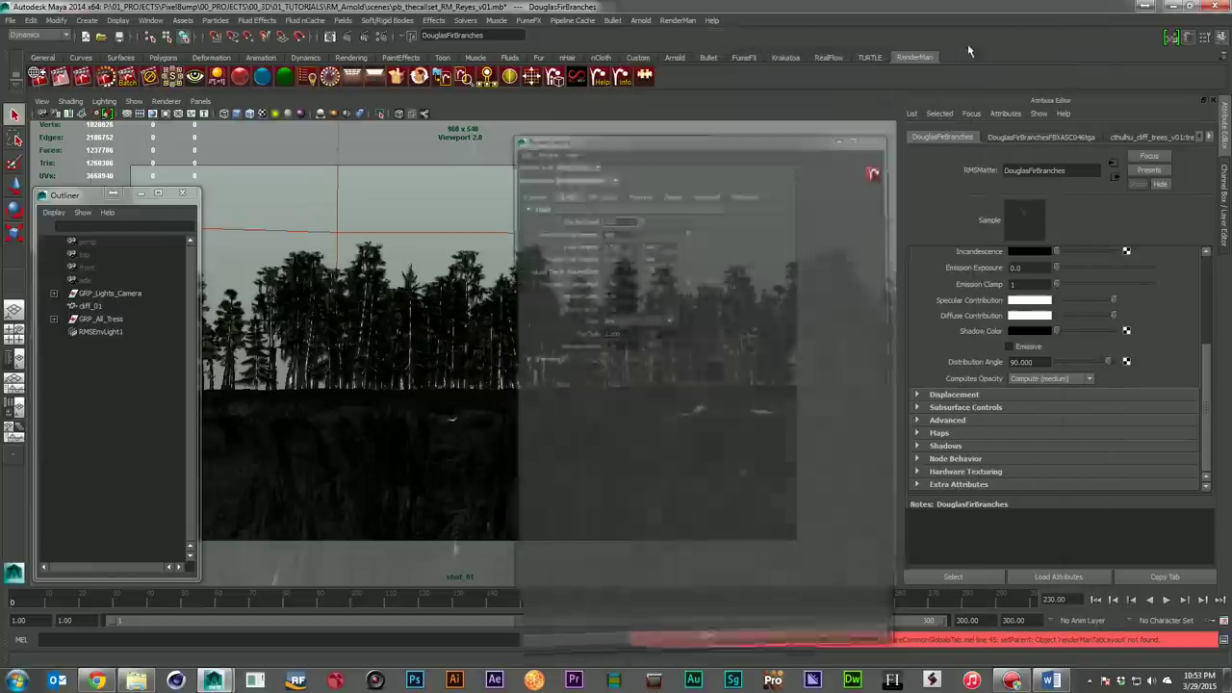
Re-render the forested cliff scene in RenderMan, inspect the image, and close the render session without saving it
left_click(106, 77)
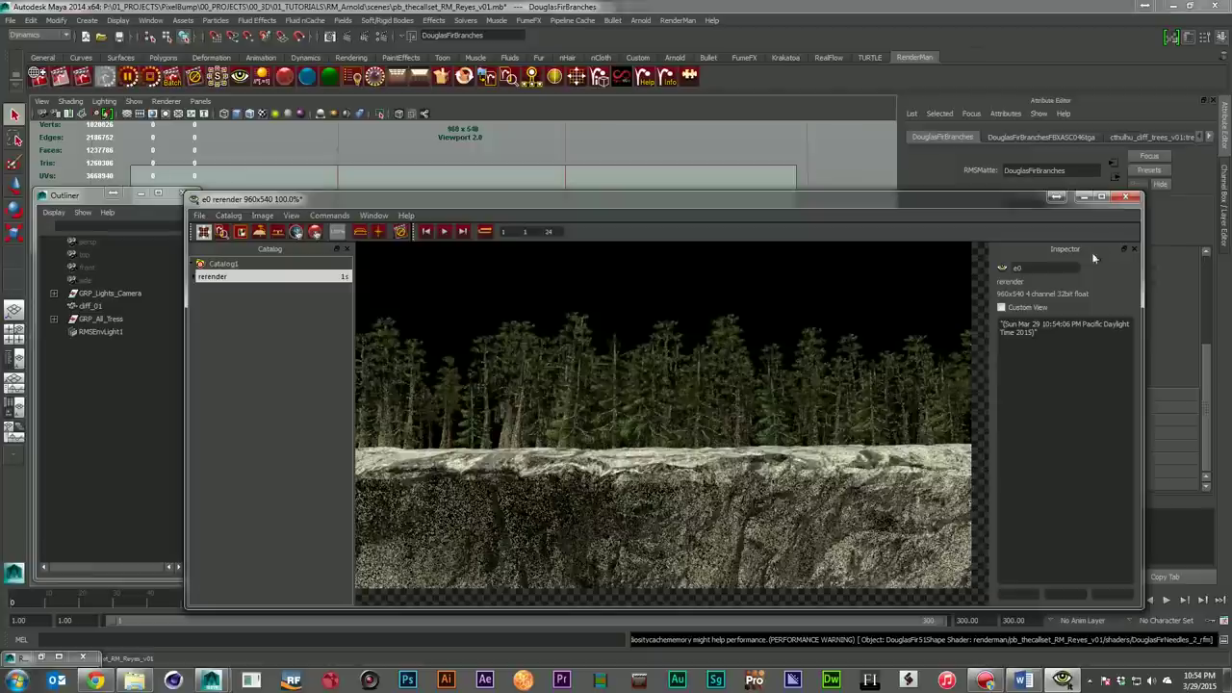
left_click(1126, 199)
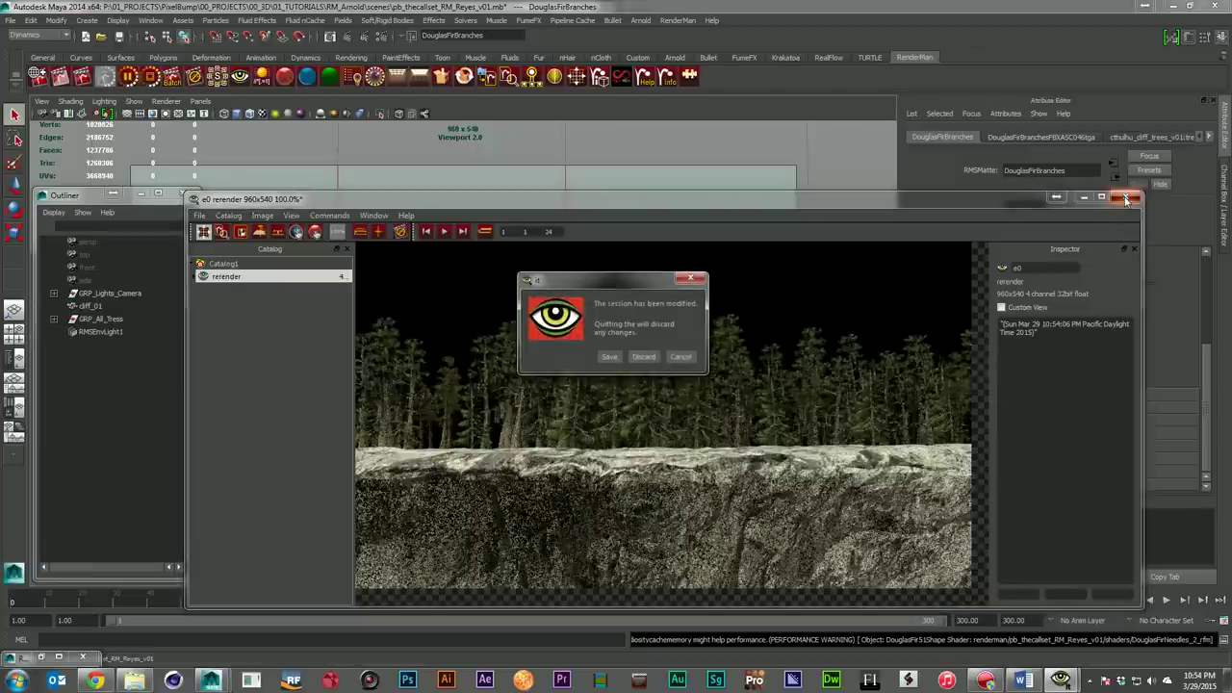
left_click(643, 356)
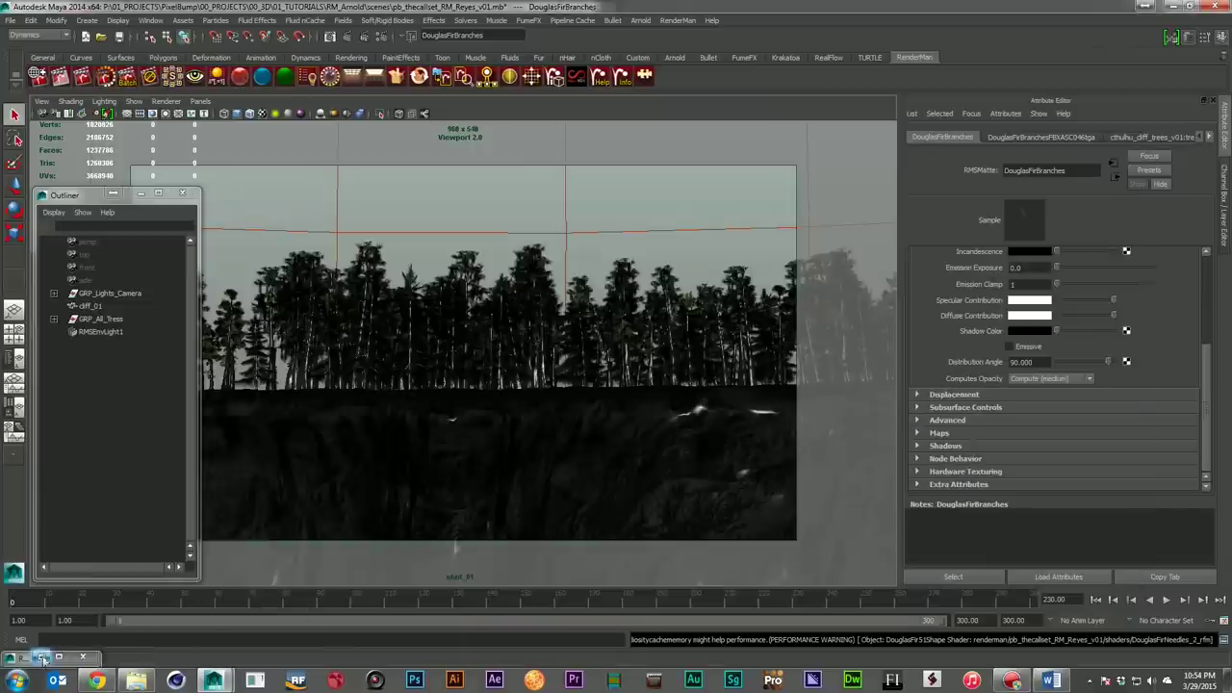
left_click(1078, 27)
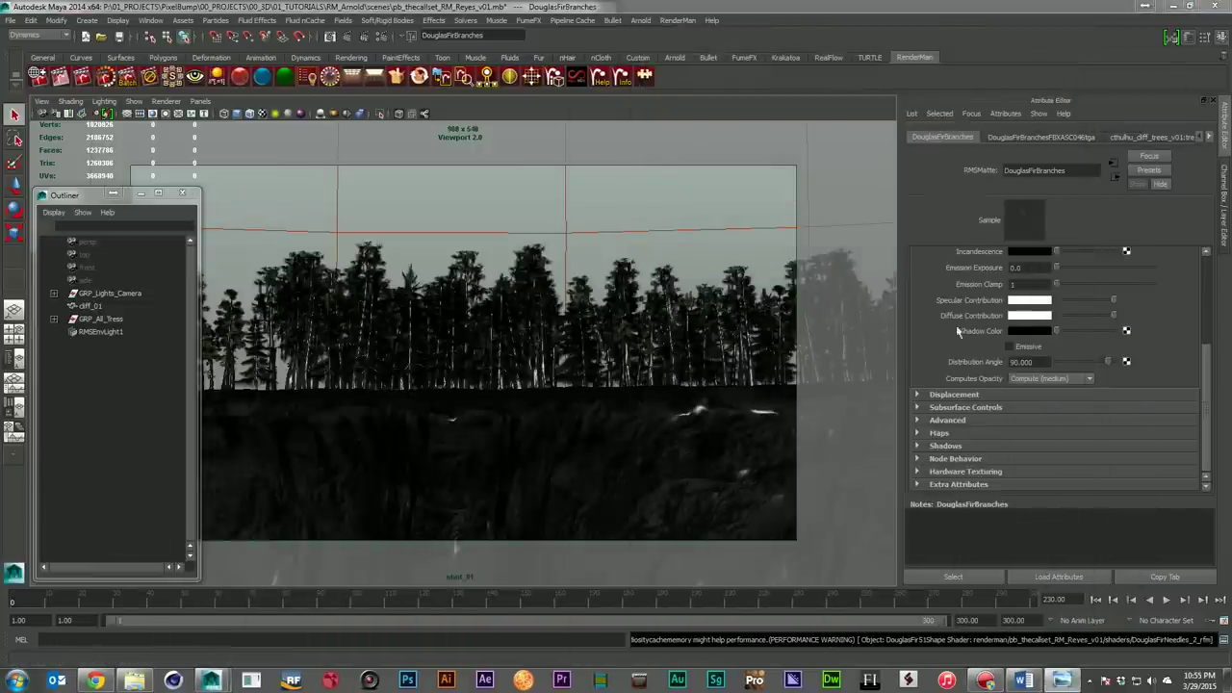
Arrange the pb_thecallset_Arnold_v02.png and pb_thecallset_RM_Reyes_v02.png render images in Windows Photo Viewer so they can be compared side by side
left_click_drag(409, 69, 410, 98)
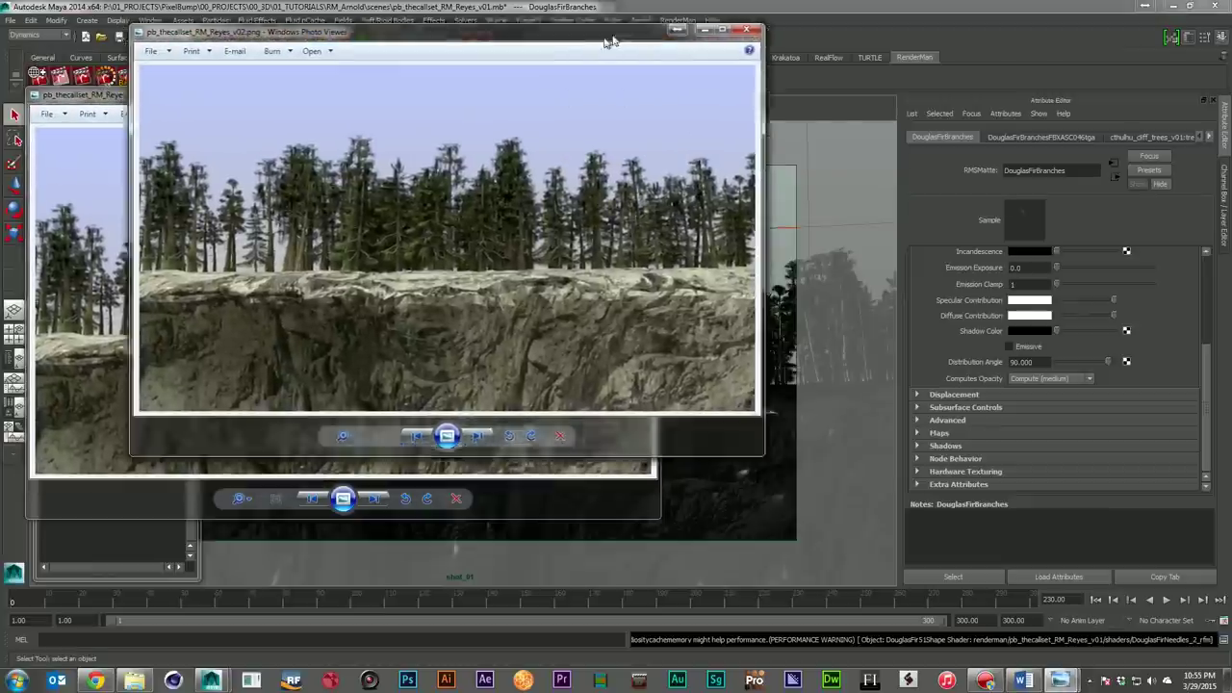
left_click_drag(608, 41, 687, 26)
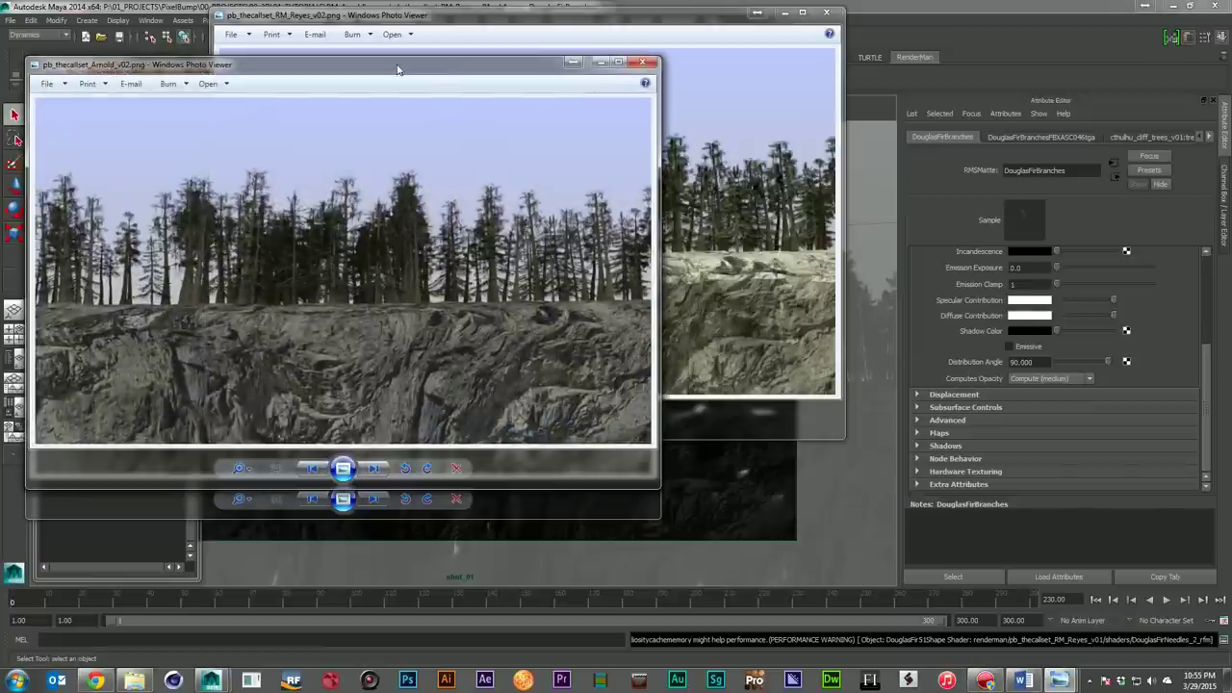
left_click_drag(402, 62, 964, 243)
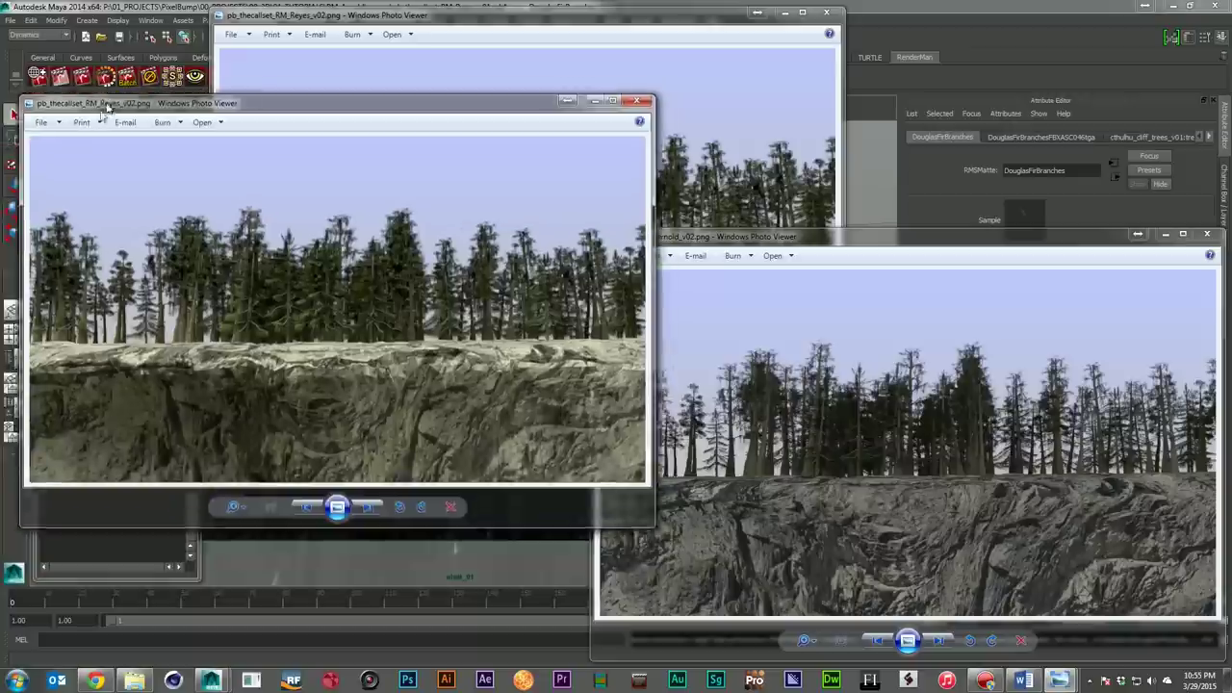
left_click_drag(105, 109, 77, 281)
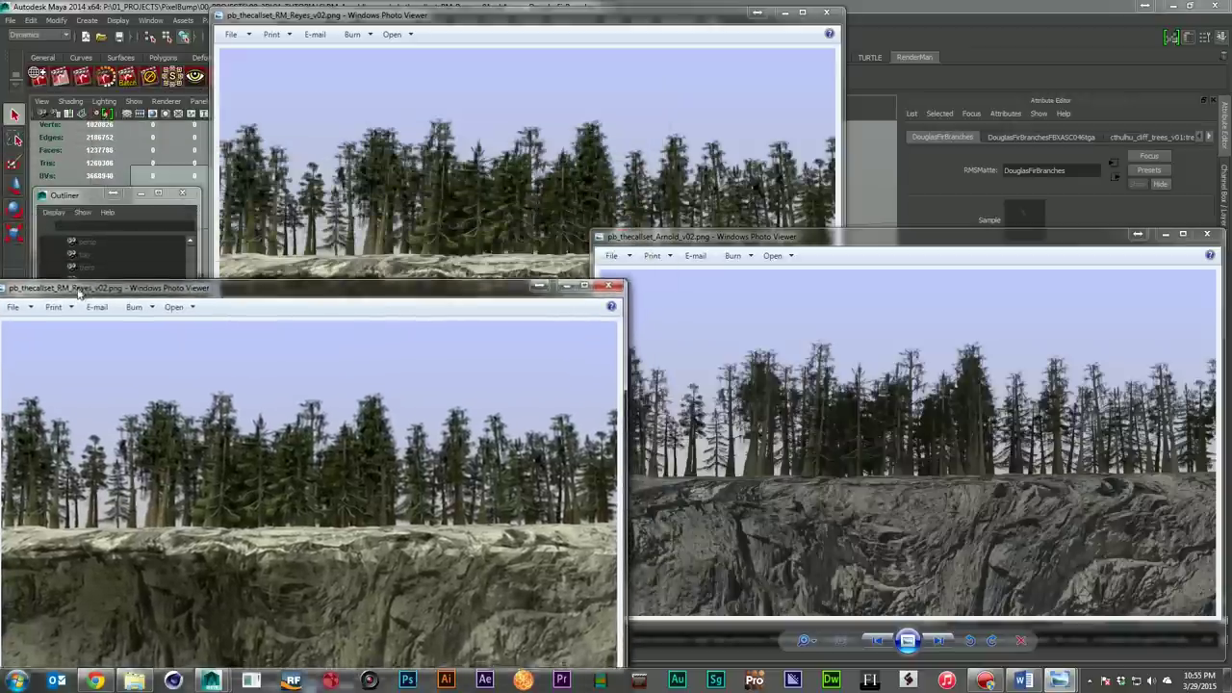
left_click_drag(728, 245, 755, 305)
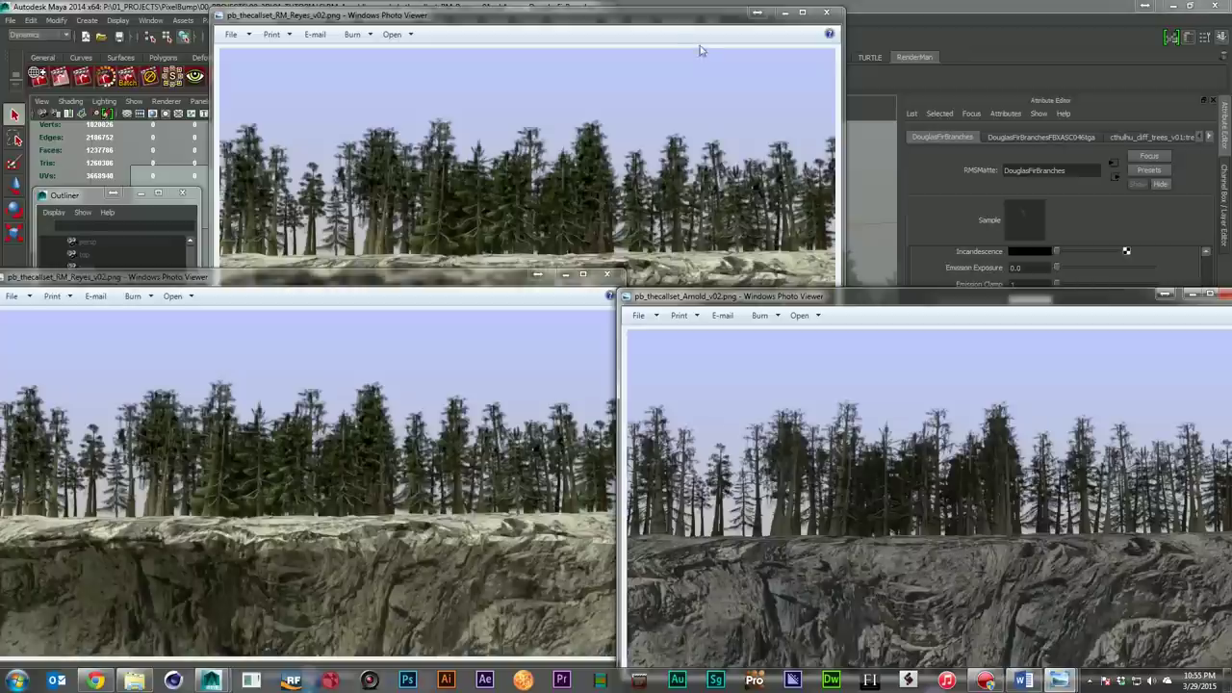
left_click(674, 29)
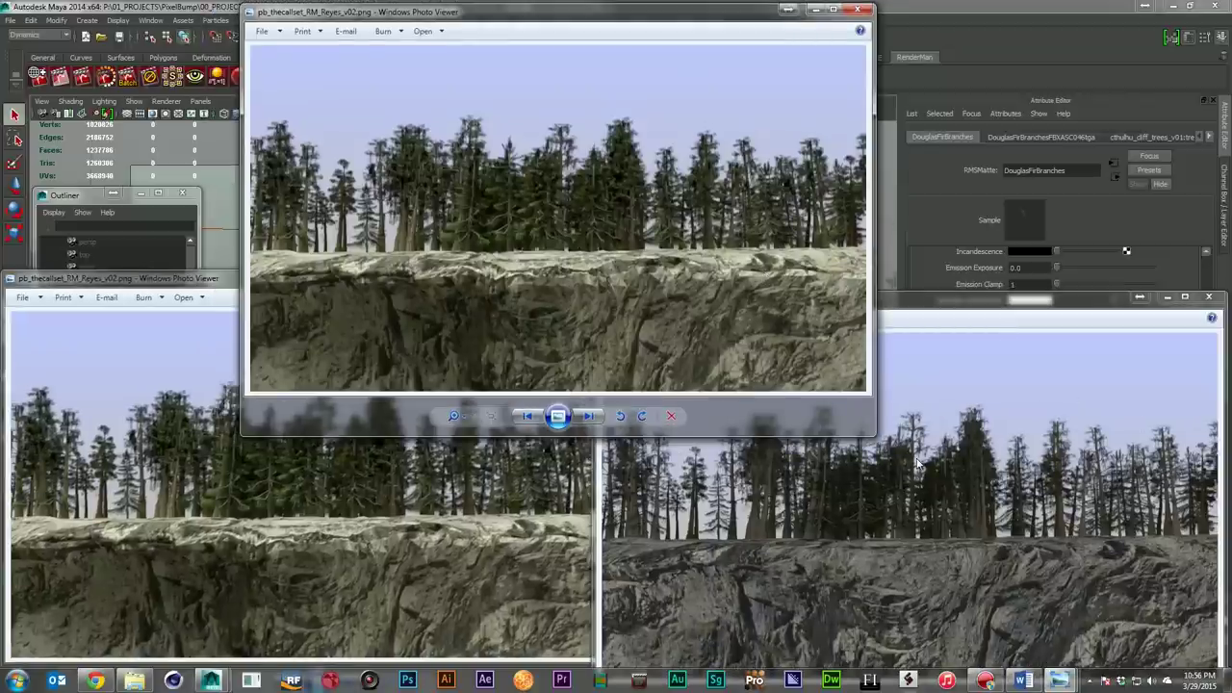
left_click(578, 459)
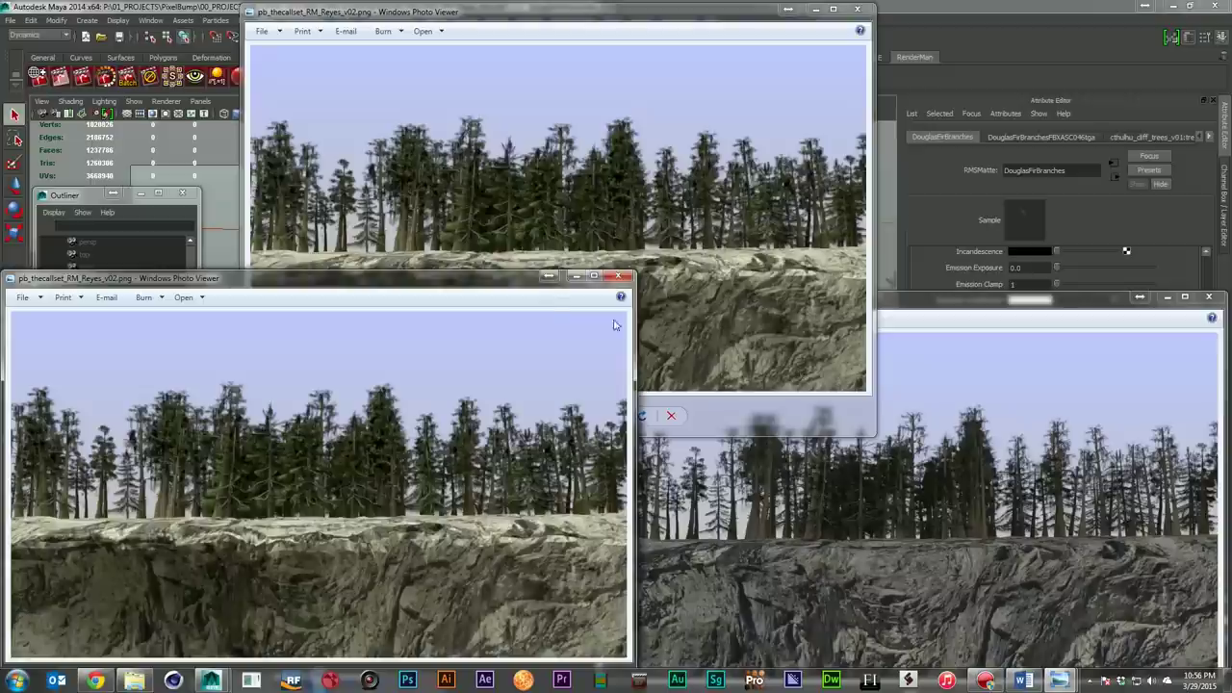
Close all the cliff render images used for the comparison
left_click(617, 276)
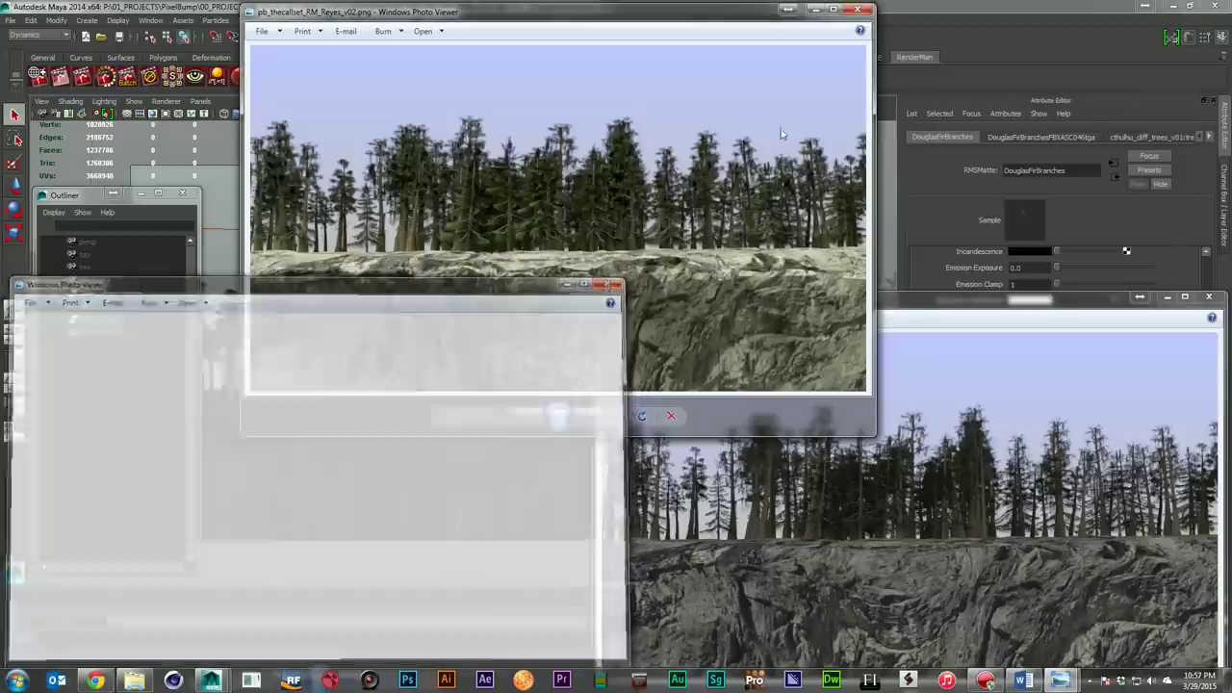
left_click(857, 9)
left_click(1217, 297)
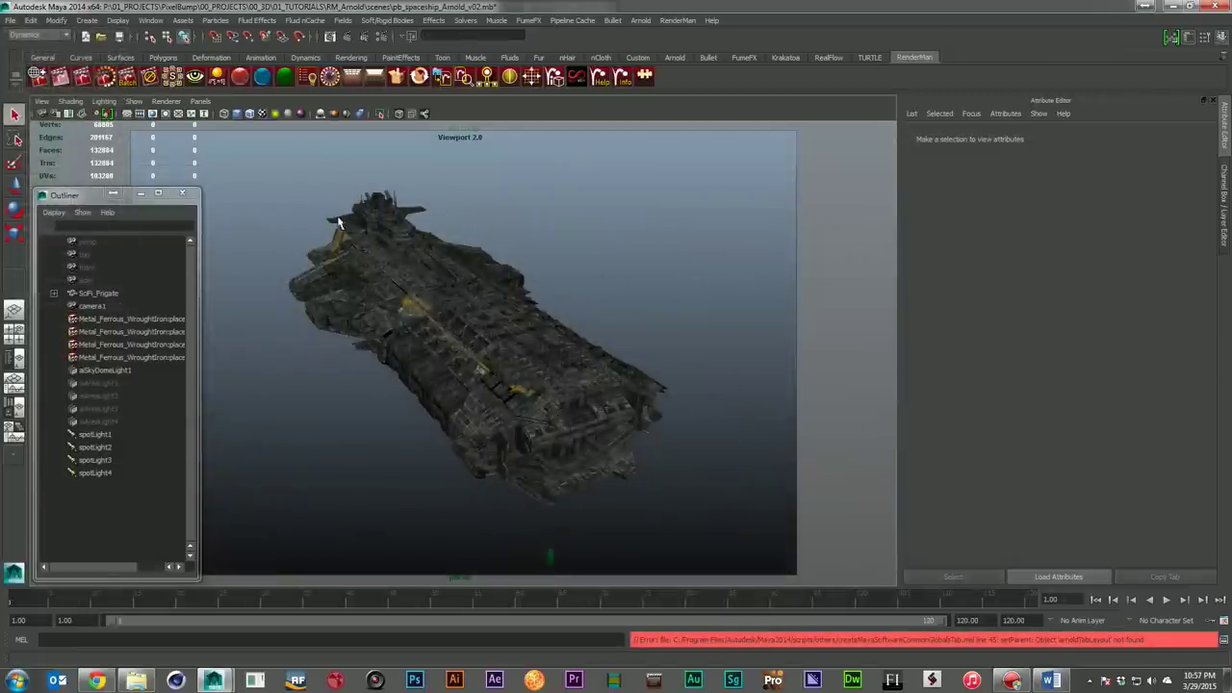
Review the Arnold light attributes of spotLight1 in the spaceship scene, including exposure, samples, radius and decay type, and collapse them
left_click(94, 435)
left_click(547, 514)
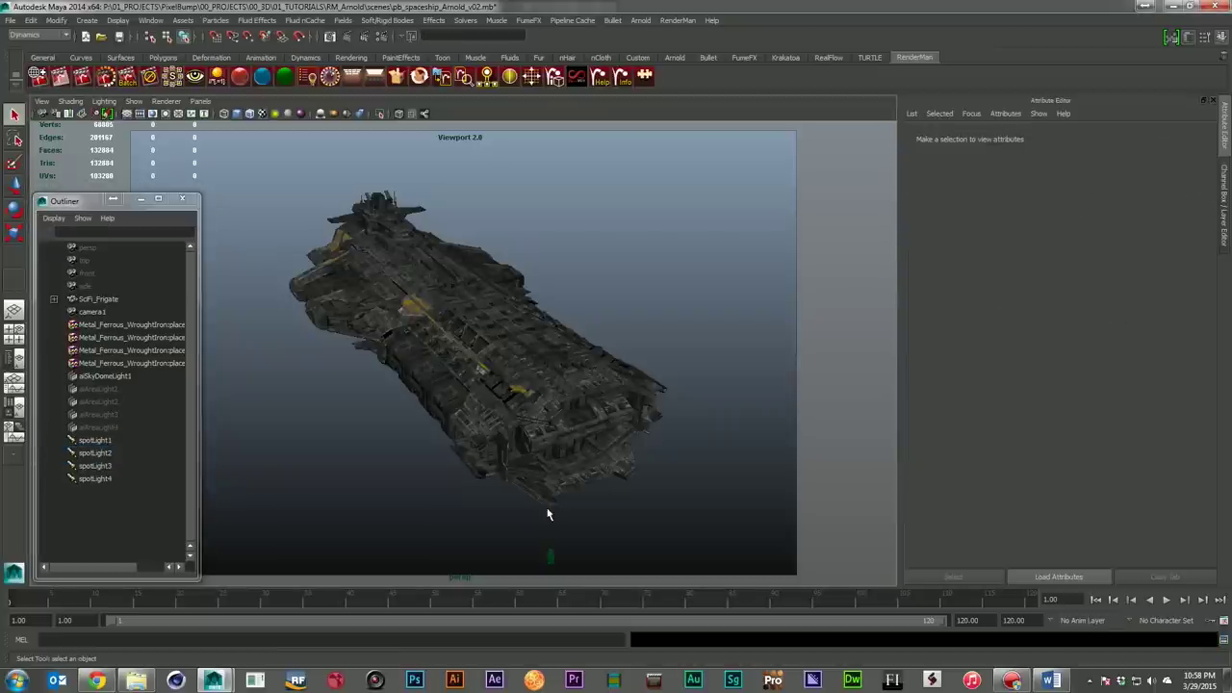
left_click(96, 440)
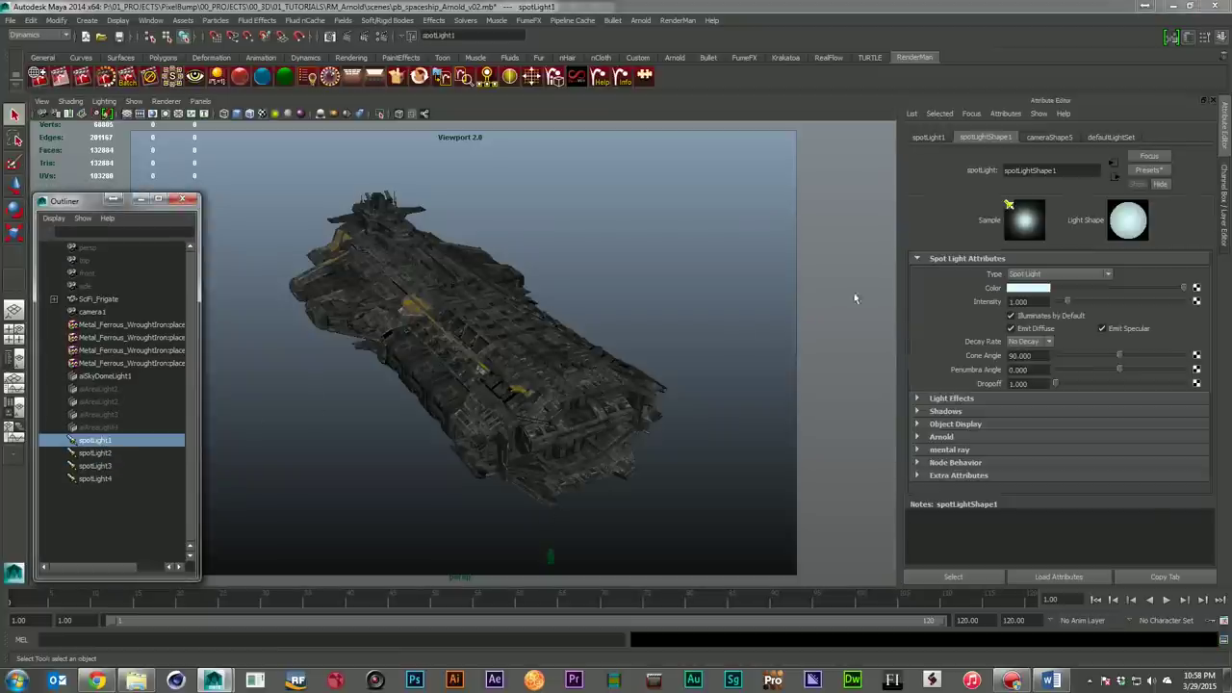
left_click(944, 258)
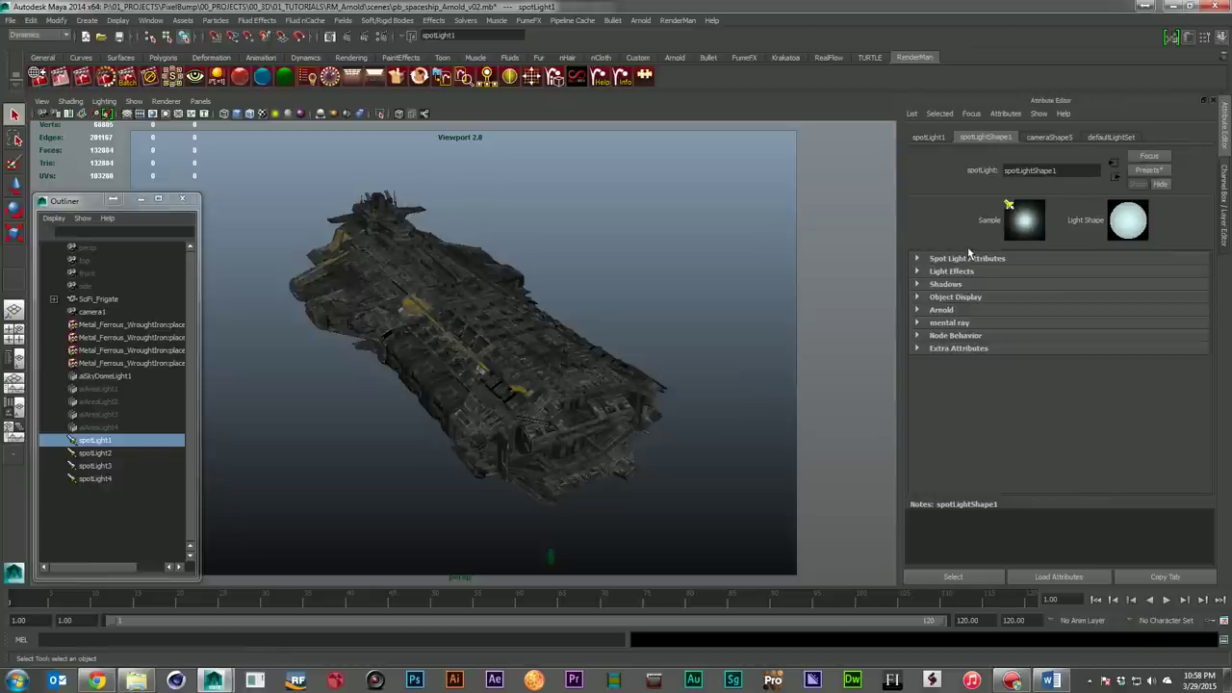
left_click(963, 309)
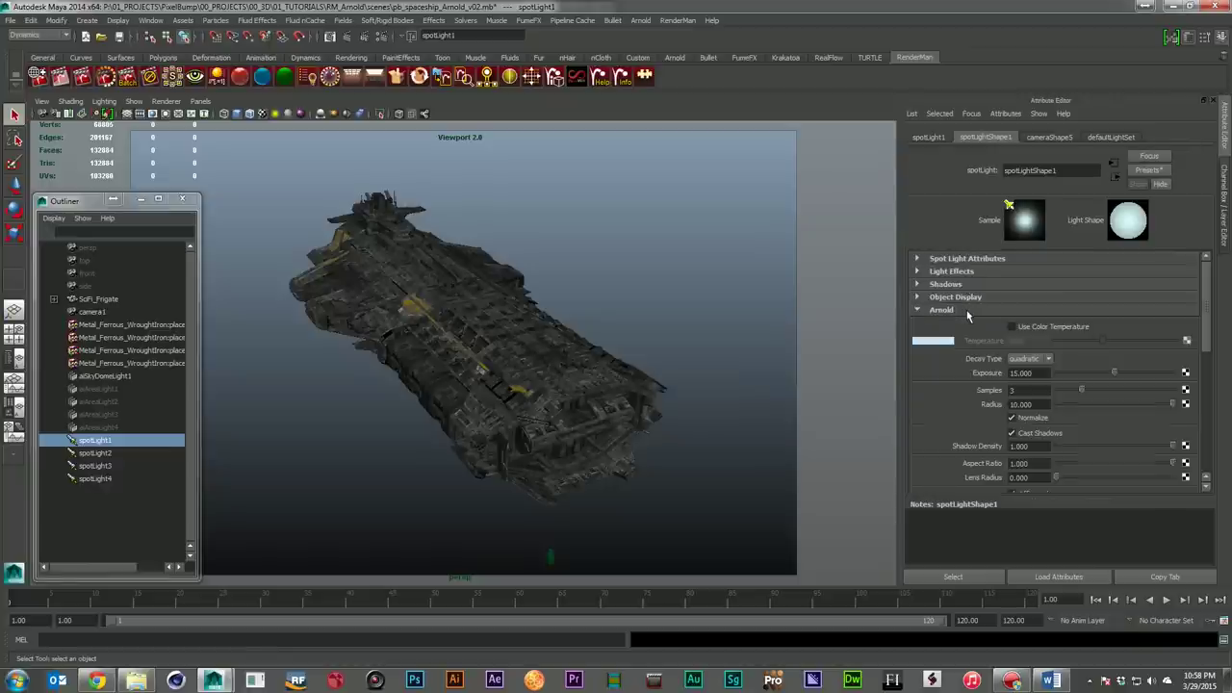
scroll(968, 317, "down", 2)
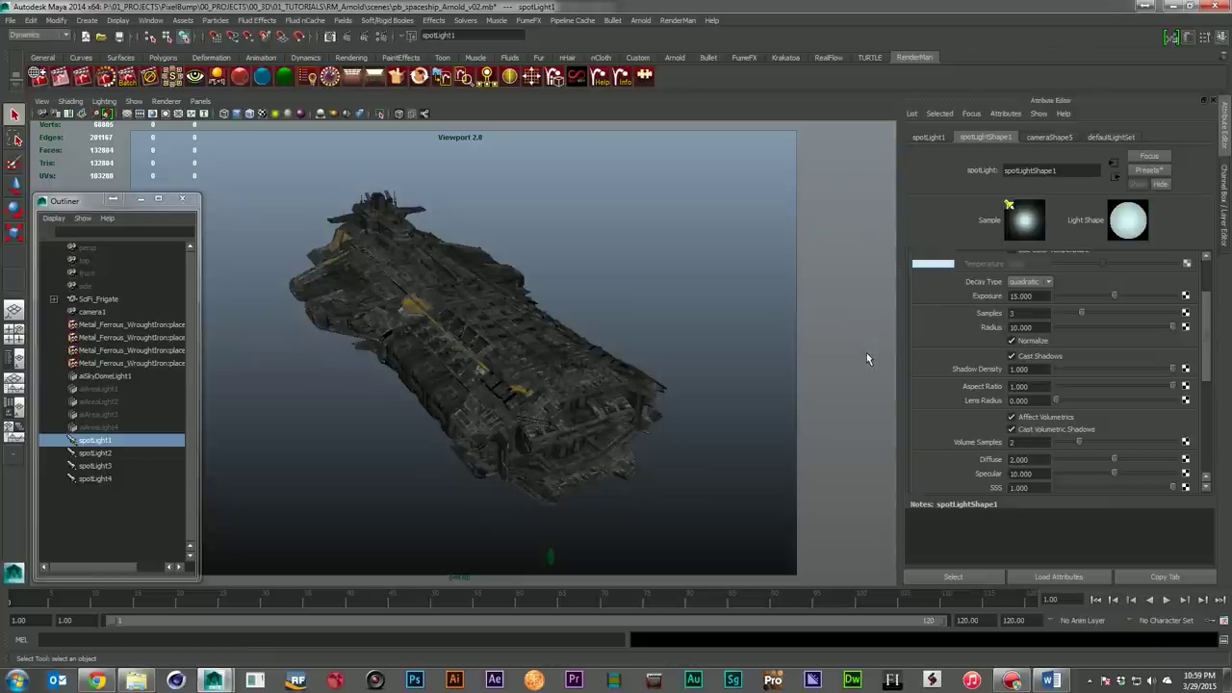
scroll(950, 402, "down", 1)
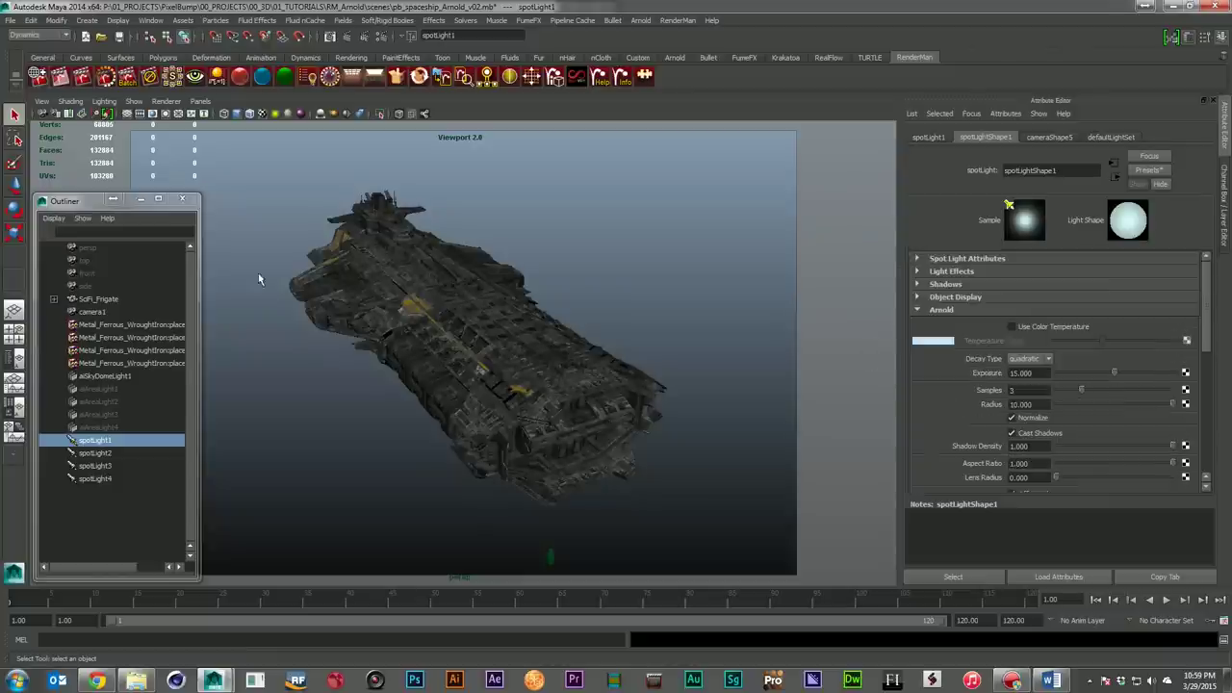
left_click(962, 310)
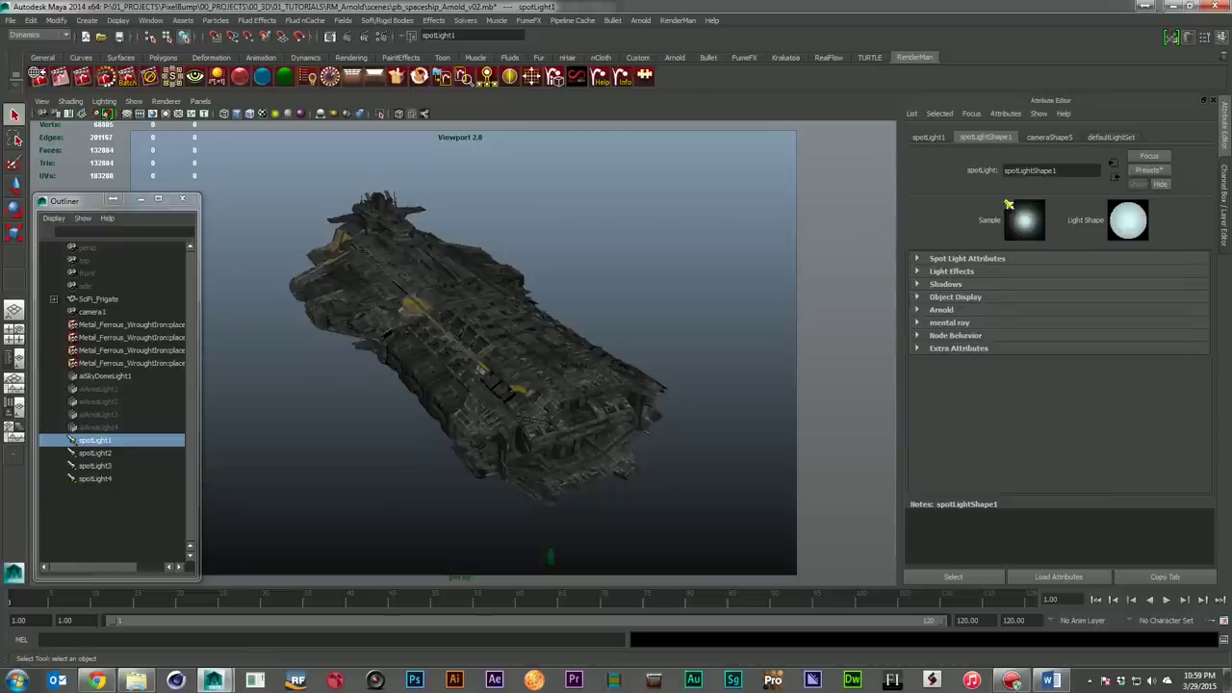
Graph the aiStandard1 shader network, review its diffuse, specular and emission attributes, and close the Hypershade
left_click_drag(831, 360, 517, 229)
left_click(289, 254)
left_click_drag(714, 227, 598, 135)
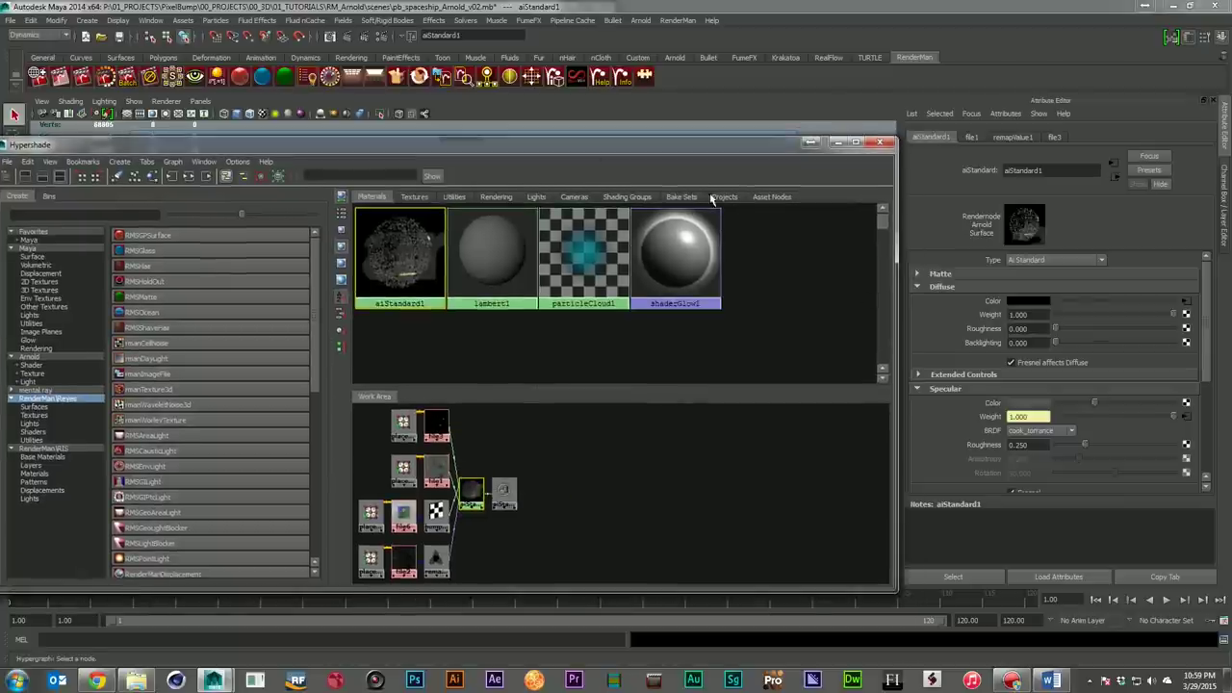
left_click_drag(718, 146, 679, 145)
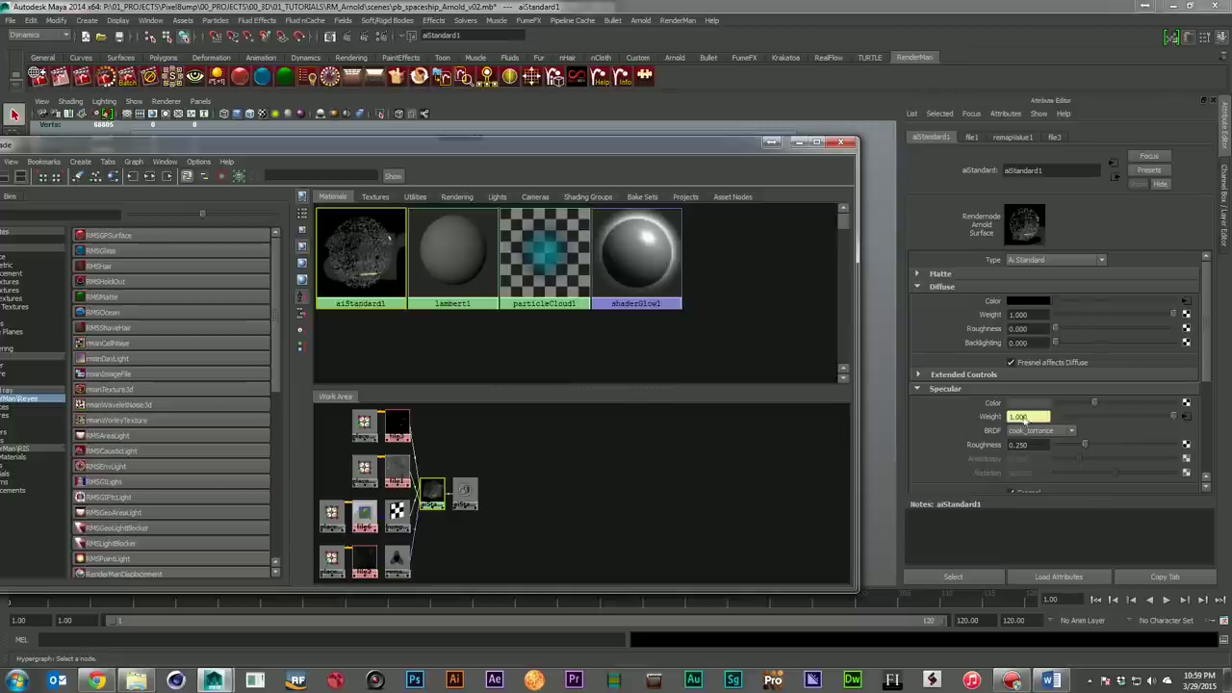
scroll(1001, 420, "down", 5)
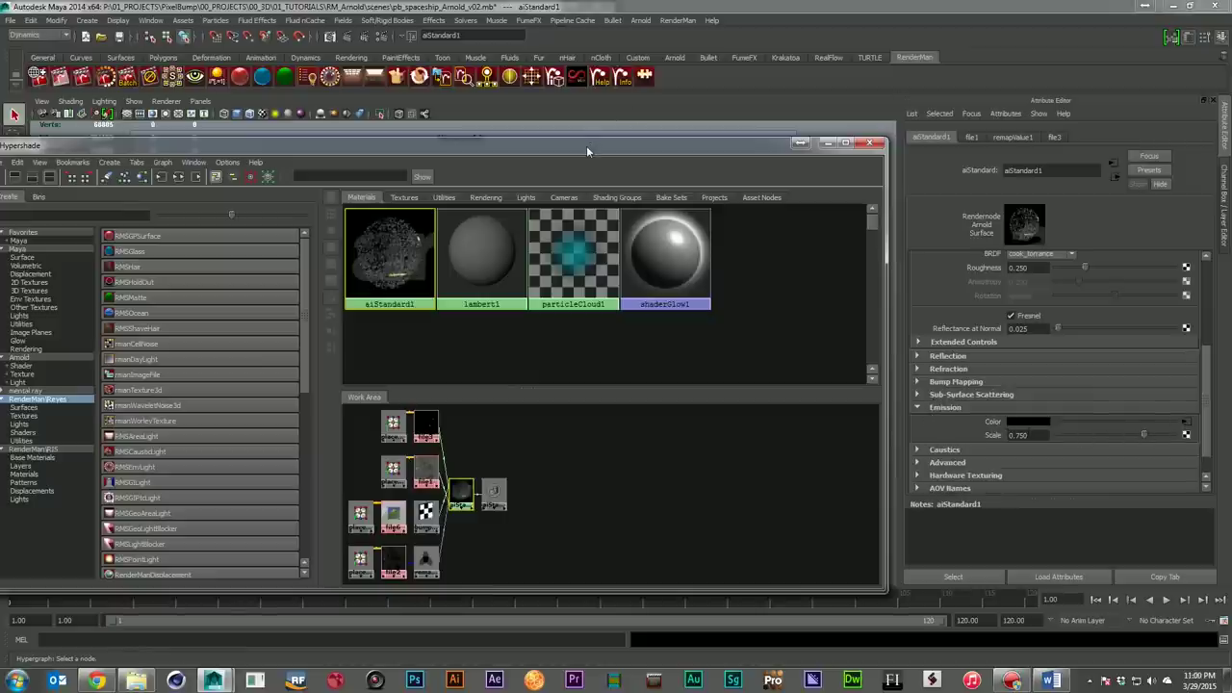
left_click(869, 142)
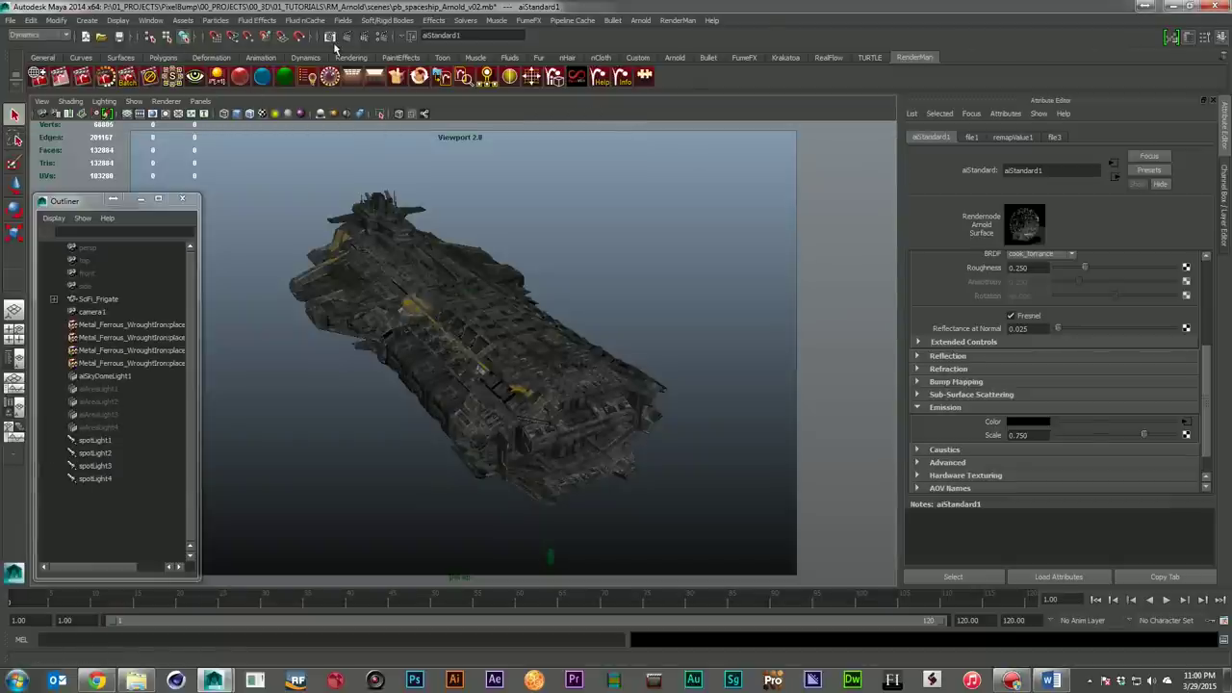
left_click(441, 112)
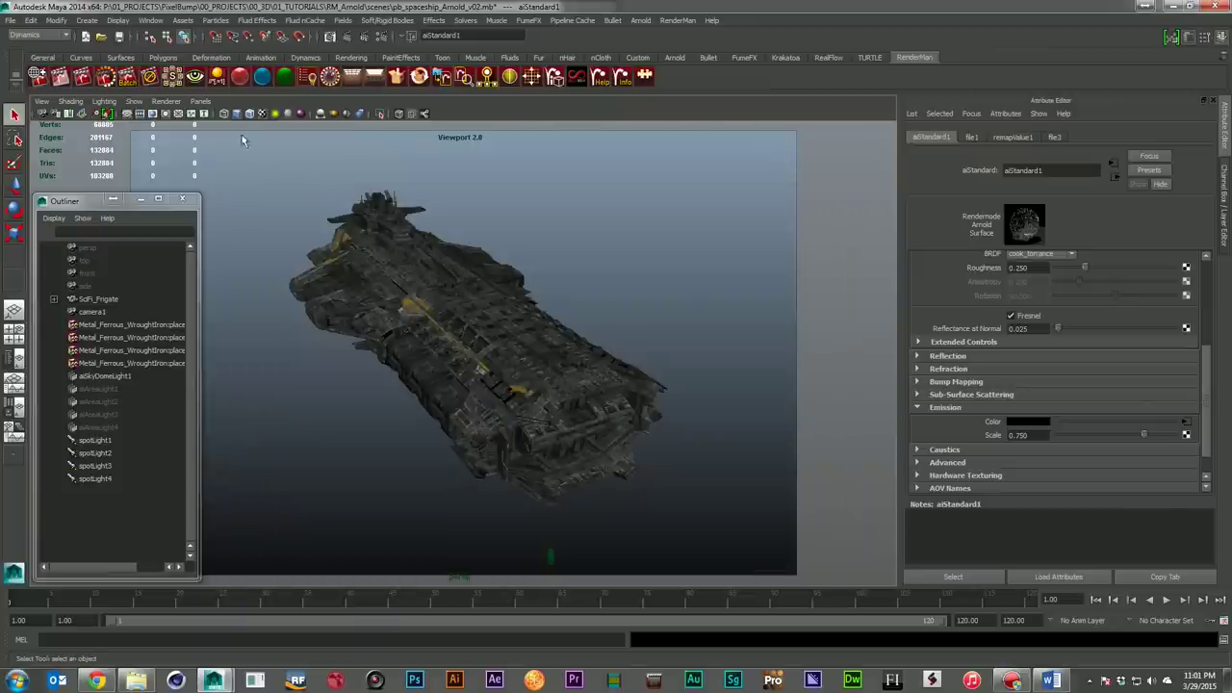
Open the pb_spaceship_RM_RIS_v02 scene and switch its viewport from Viewport 2.0 to another renderer
left_click(9, 21)
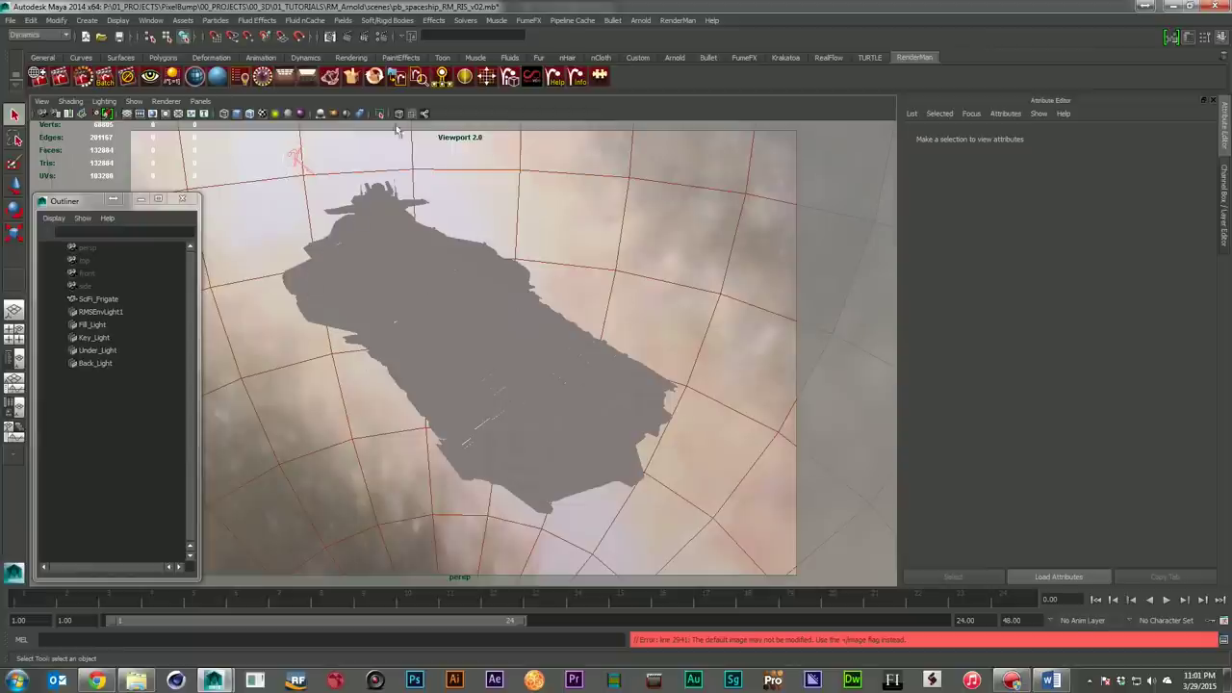
left_click(176, 102)
left_click(185, 121)
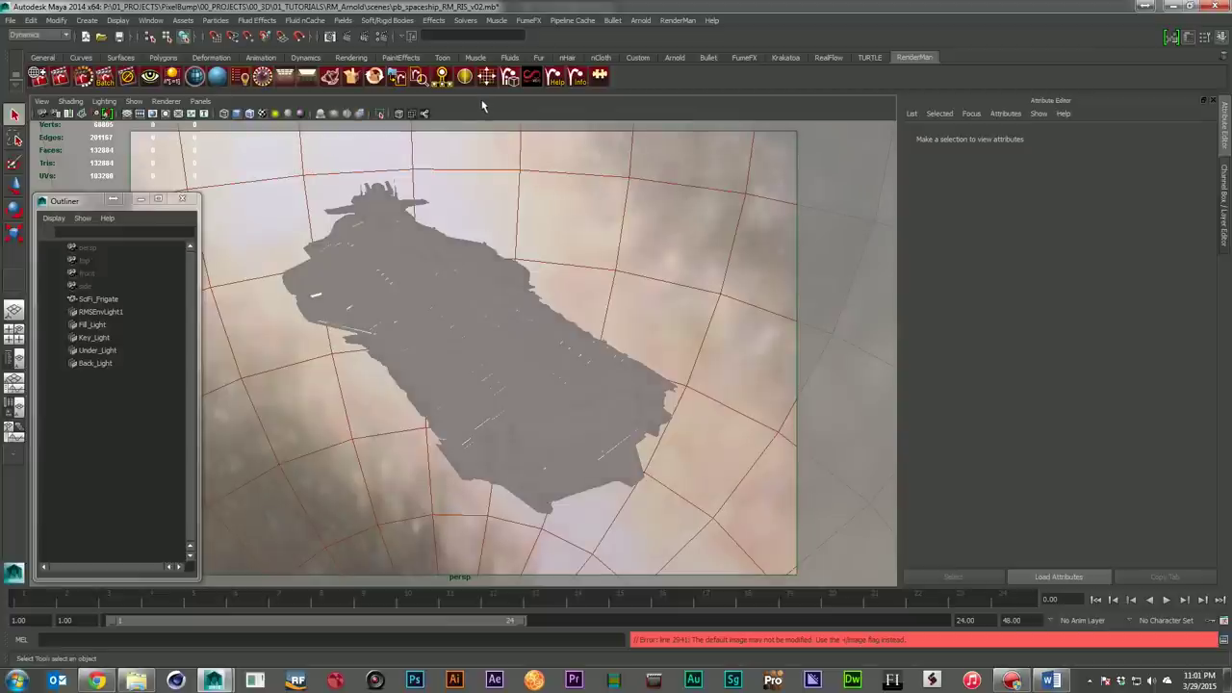
left_click(166, 103)
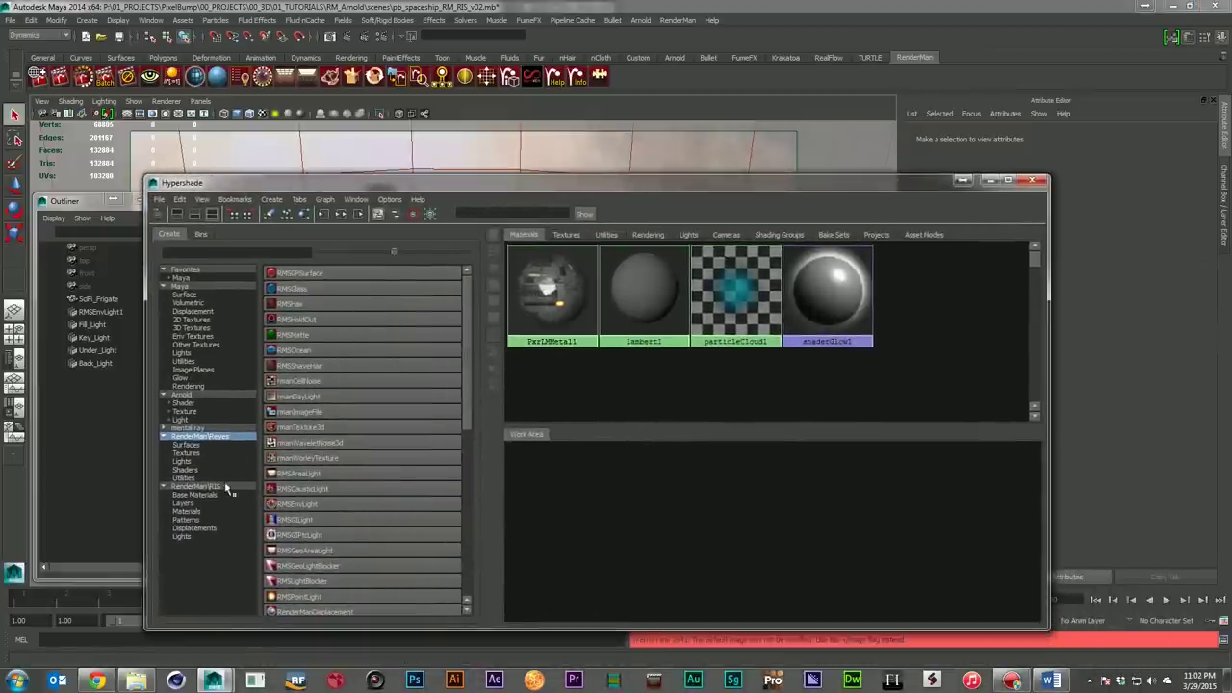
Graph the PxrLMMetal1 shader network in the Hypershade and create a new PxrLMMetal material from the RenderMan/RIS nodes
left_click(218, 486)
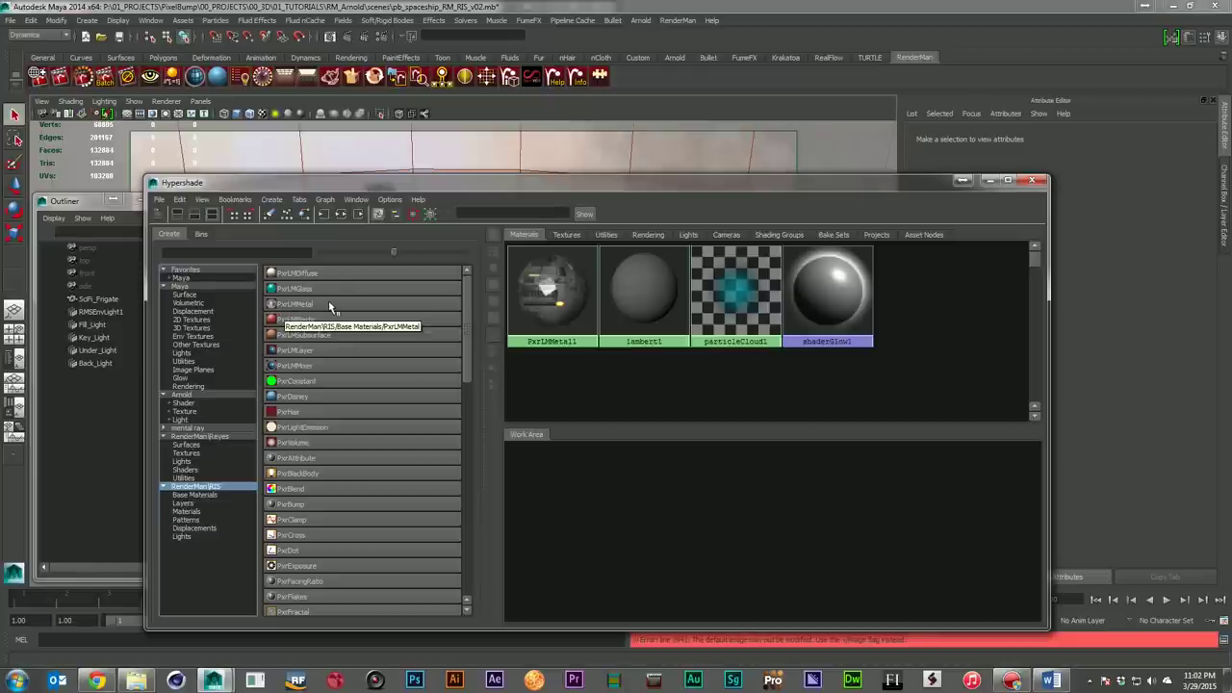
left_click(567, 296)
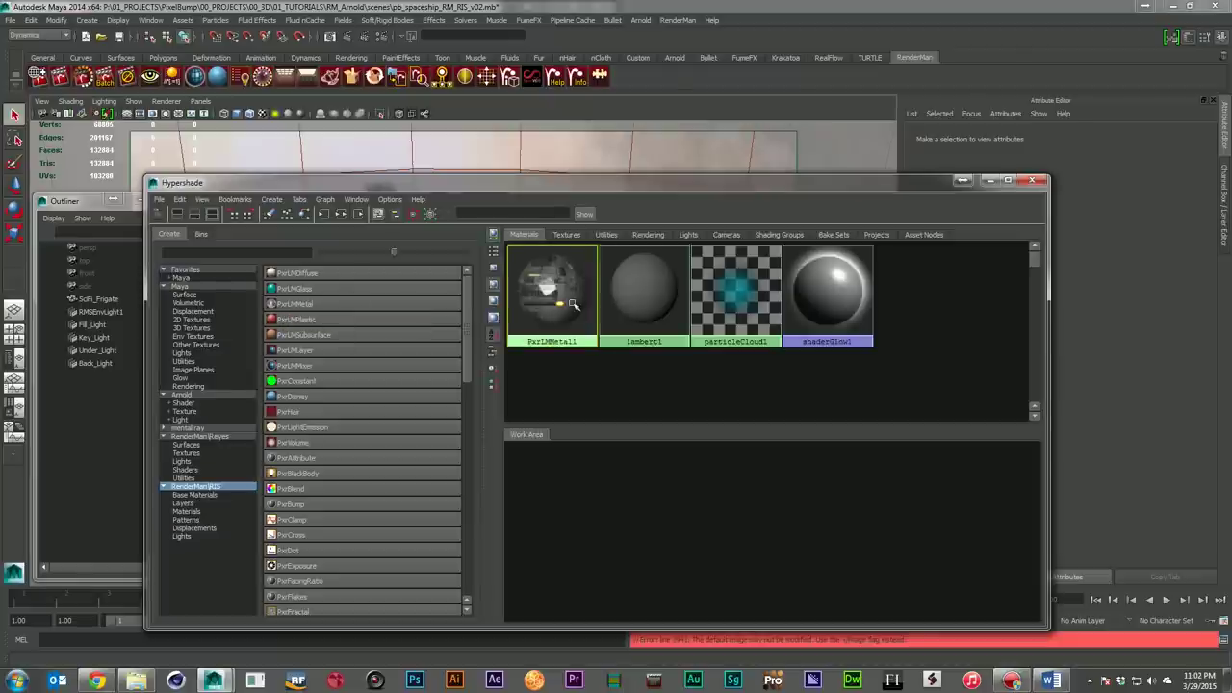
left_click(340, 214)
left_click_drag(753, 180, 578, 132)
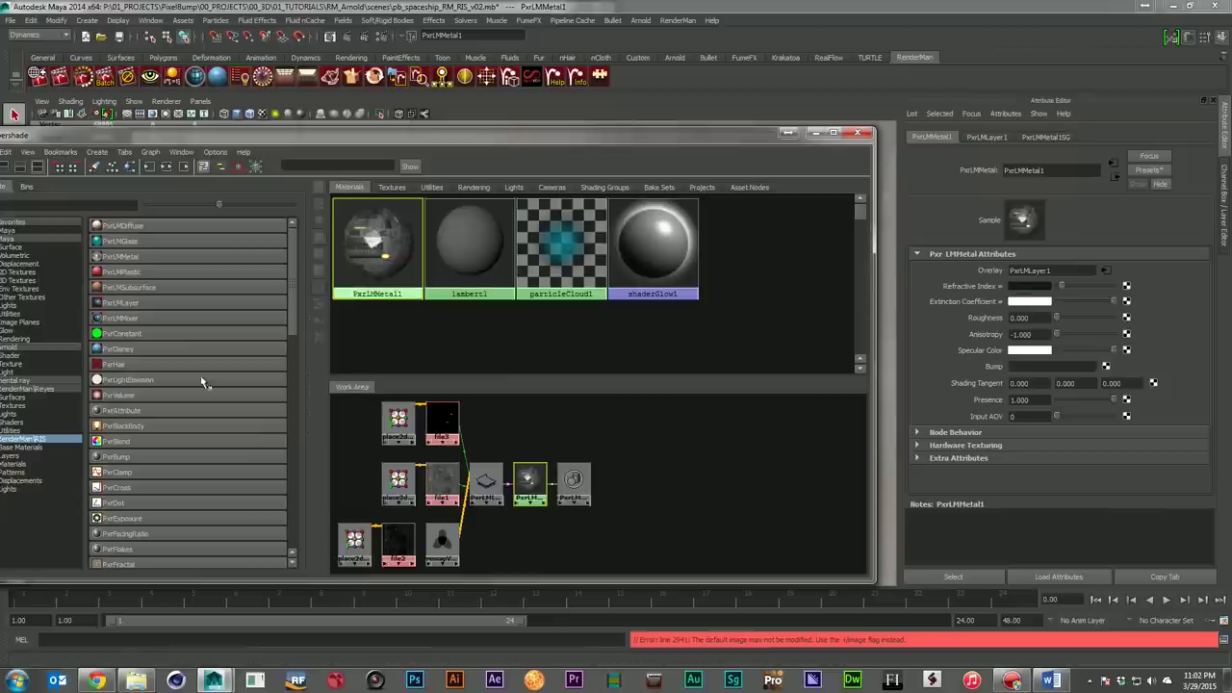
left_click(136, 258)
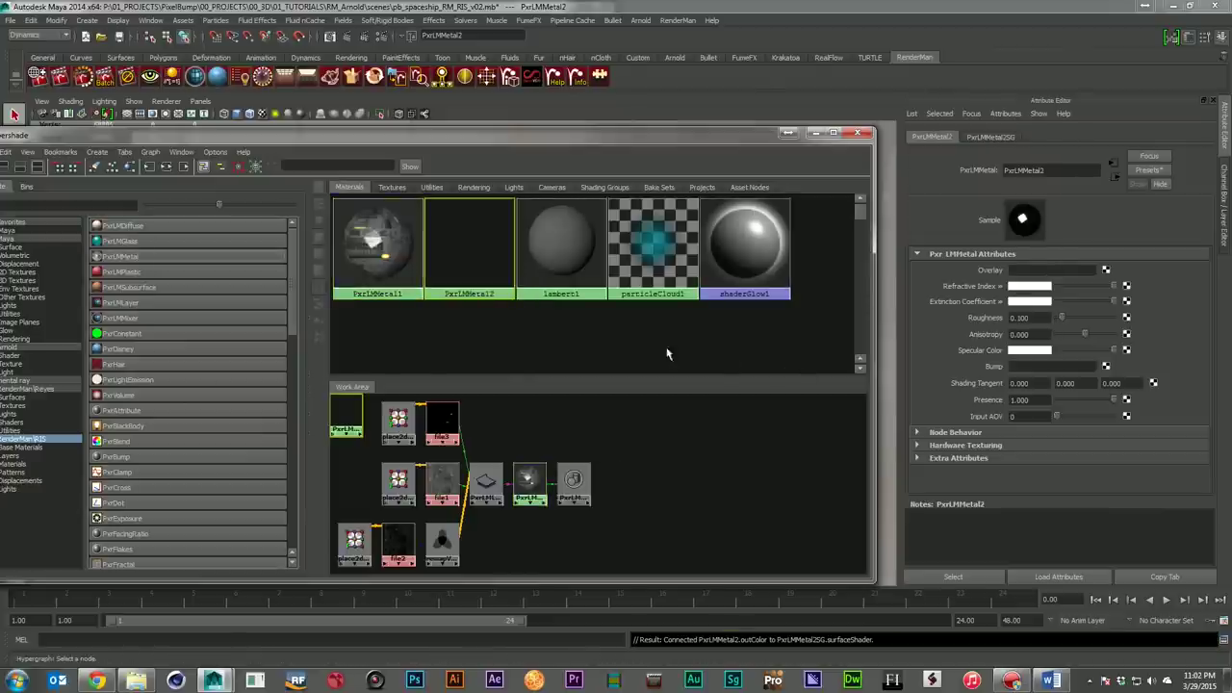
Connect a new PxrLMLayer to the Overlay of PxrLMMetal2, review its attributes, and undo the test nodes
left_click(1104, 273)
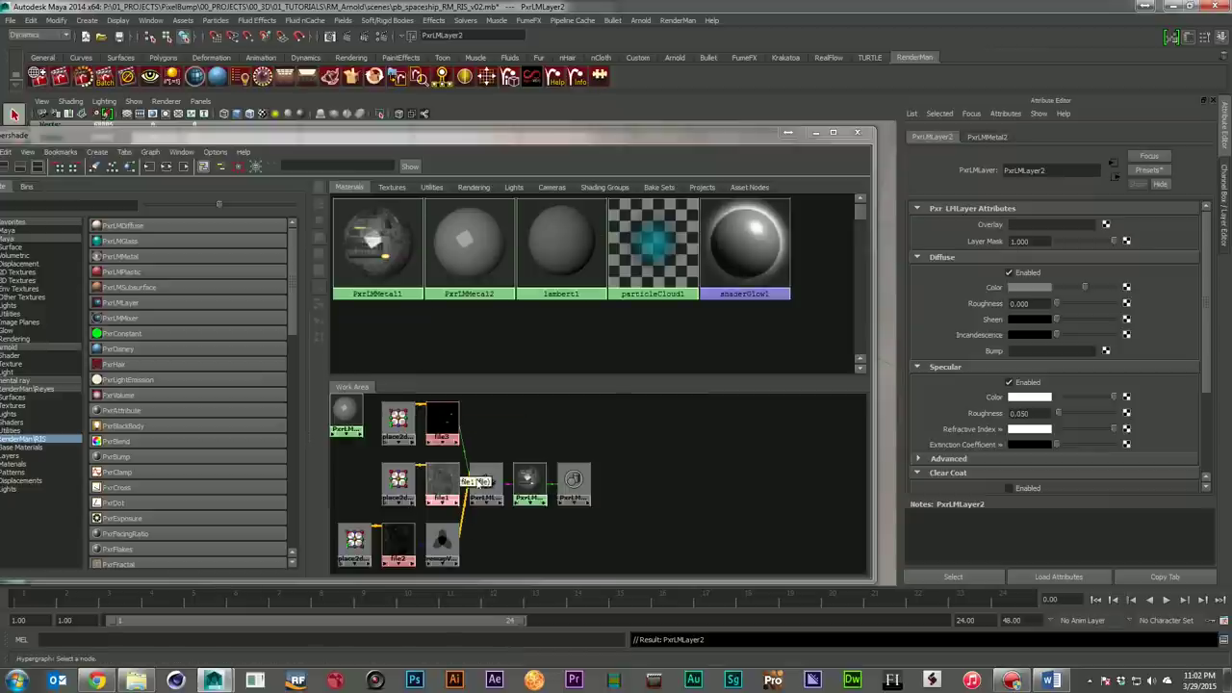
scroll(1080, 409, "down", 3)
scroll(1083, 412, "up", 3)
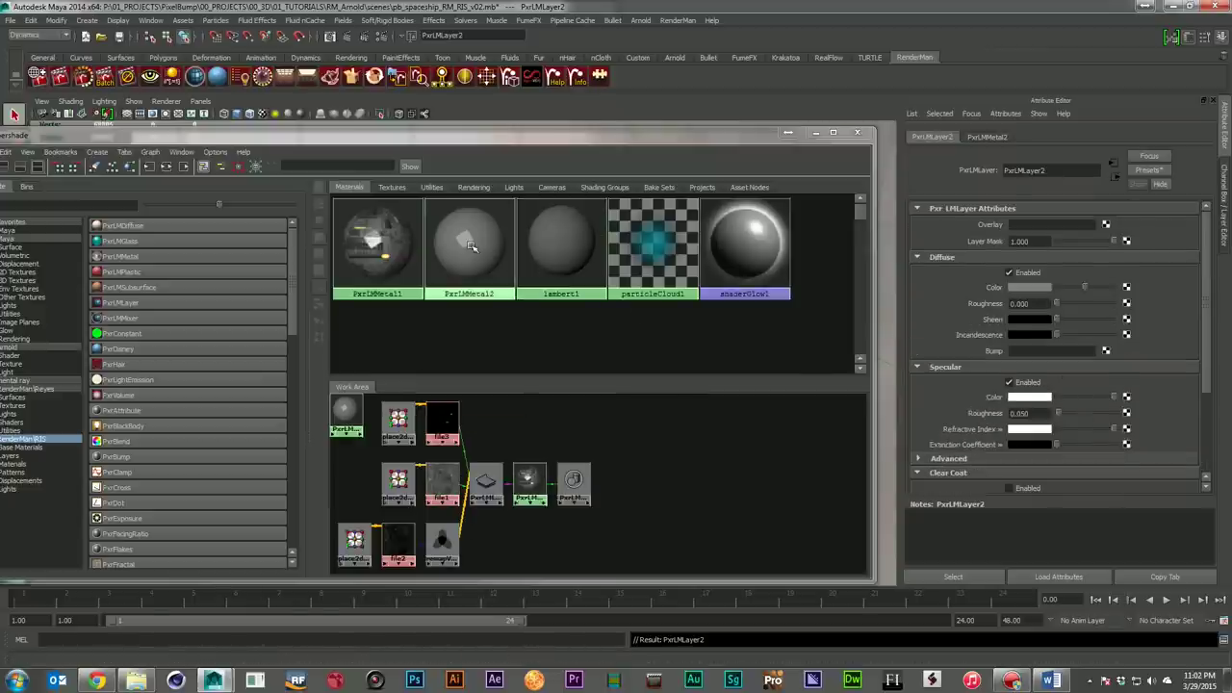
key("ctrl+z")
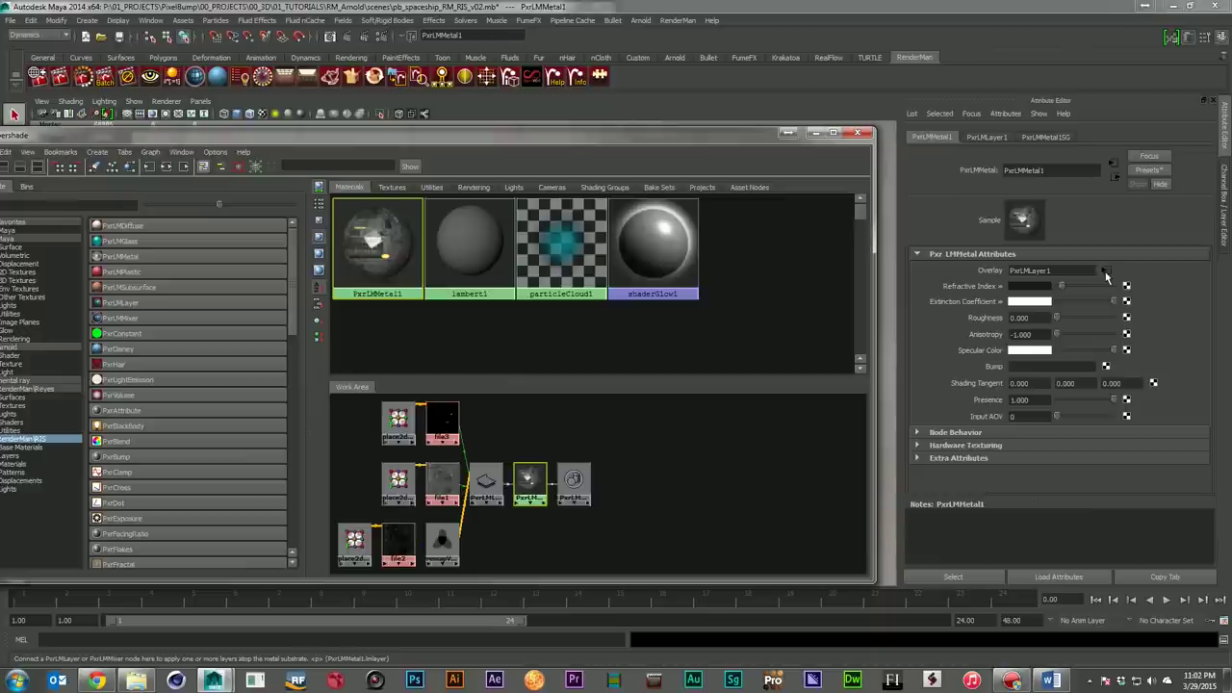
Open the PxrLMLayer1 node connected to PxrLMMetal1's Overlay, review its diffuse, specular and clear coat attributes, and close the Hypershade
left_click(1105, 274)
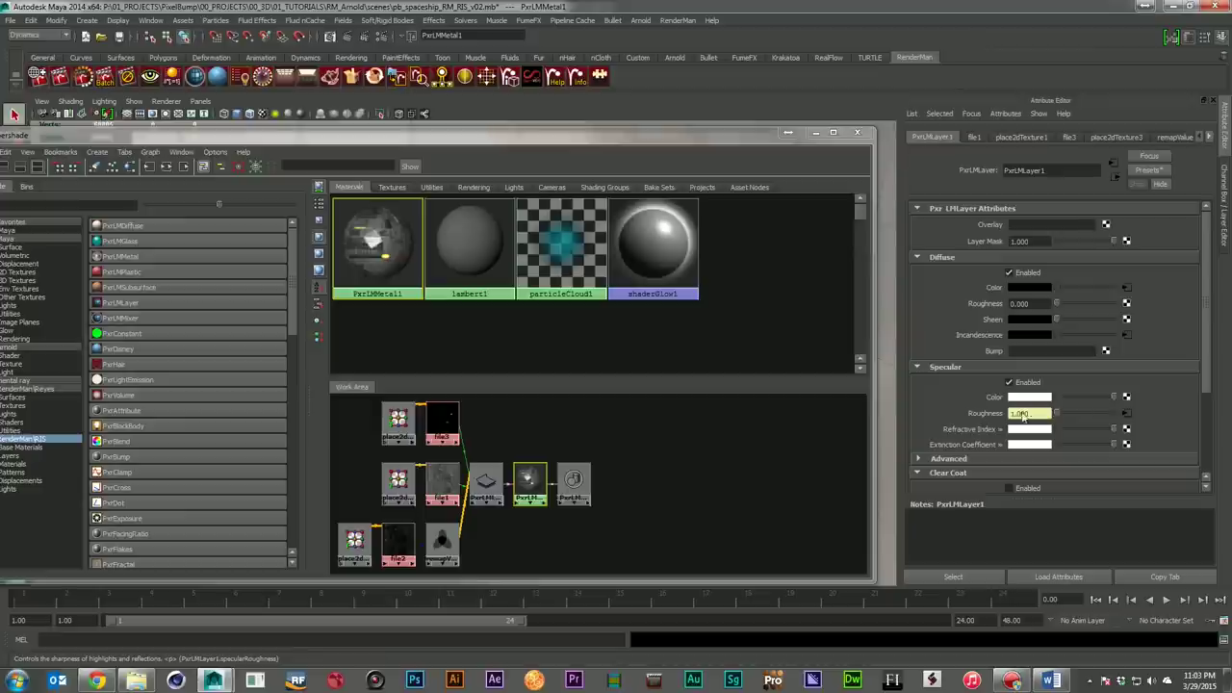
scroll(1149, 410, "down", 3)
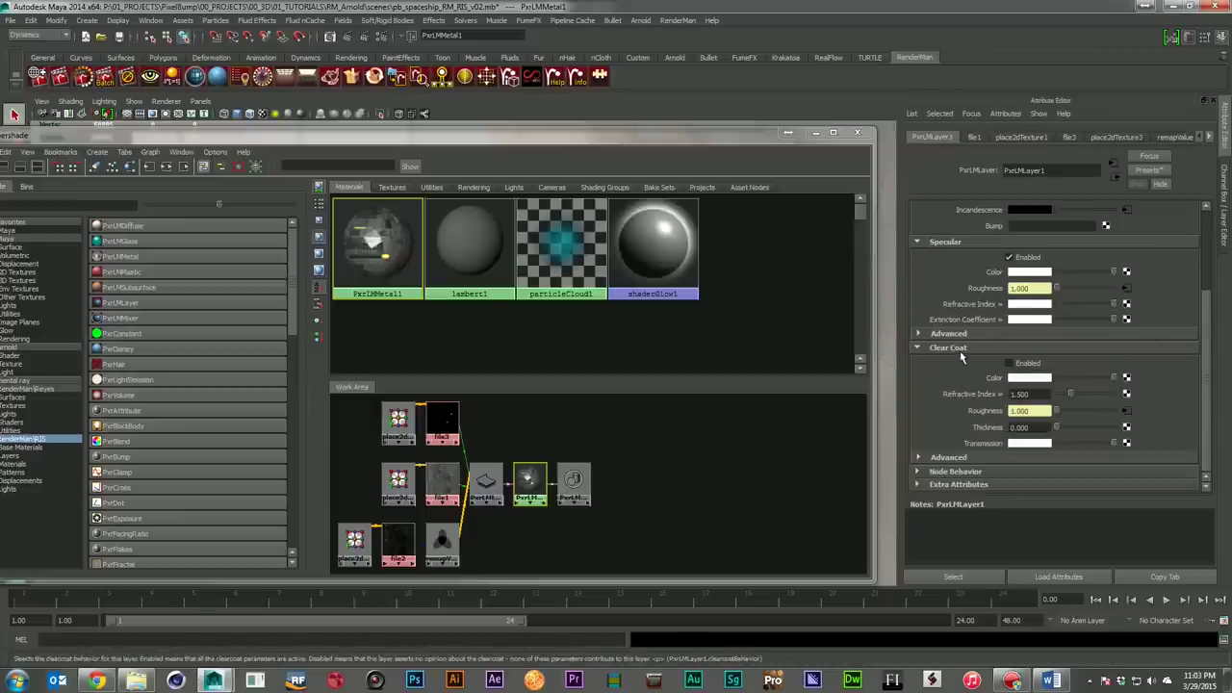
scroll(1137, 362, "up", 1)
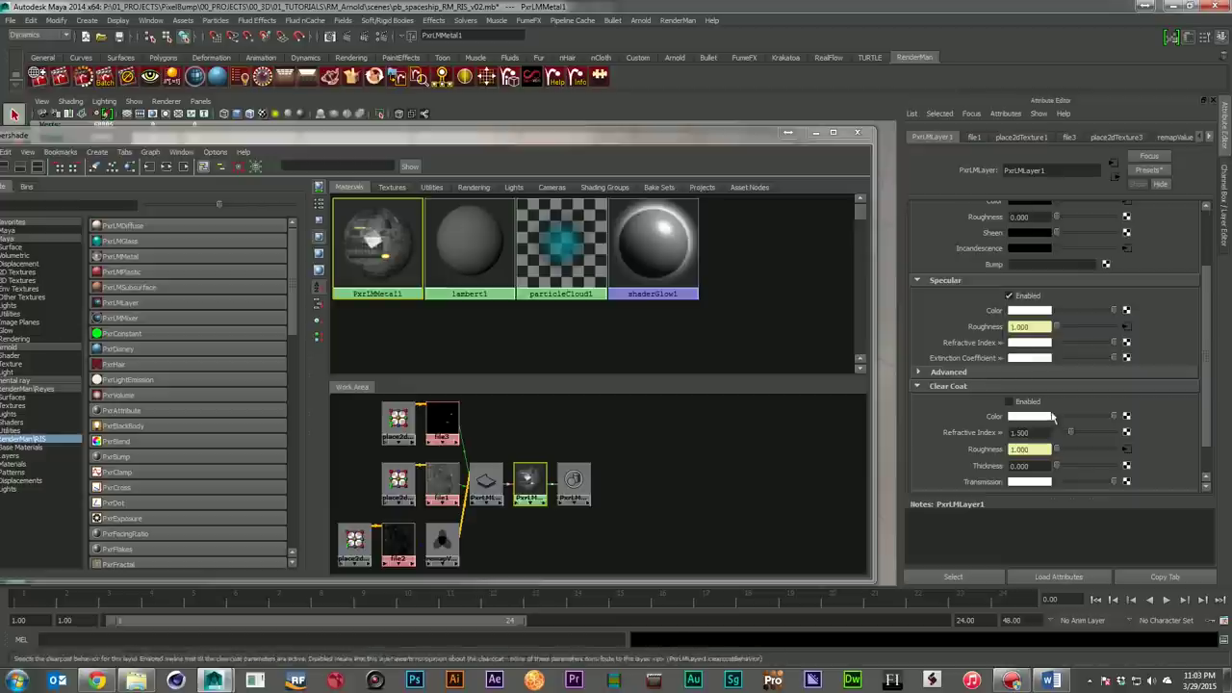
scroll(1160, 447, "down", 1)
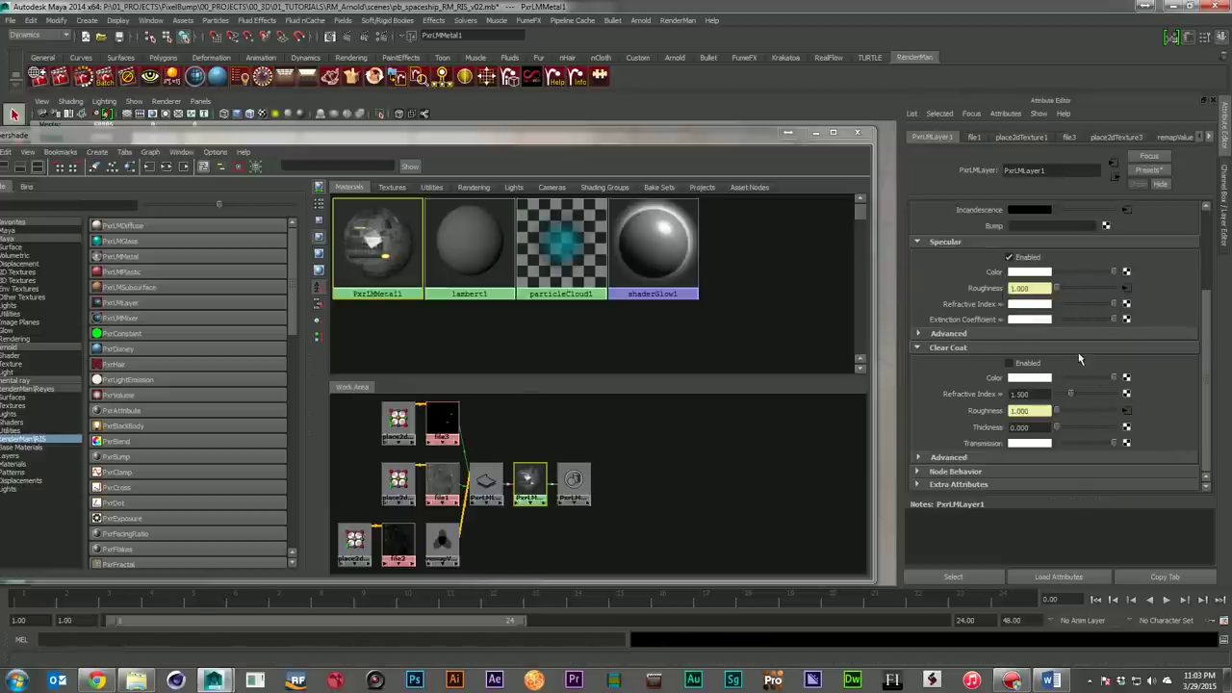
scroll(1079, 358, "up", 3)
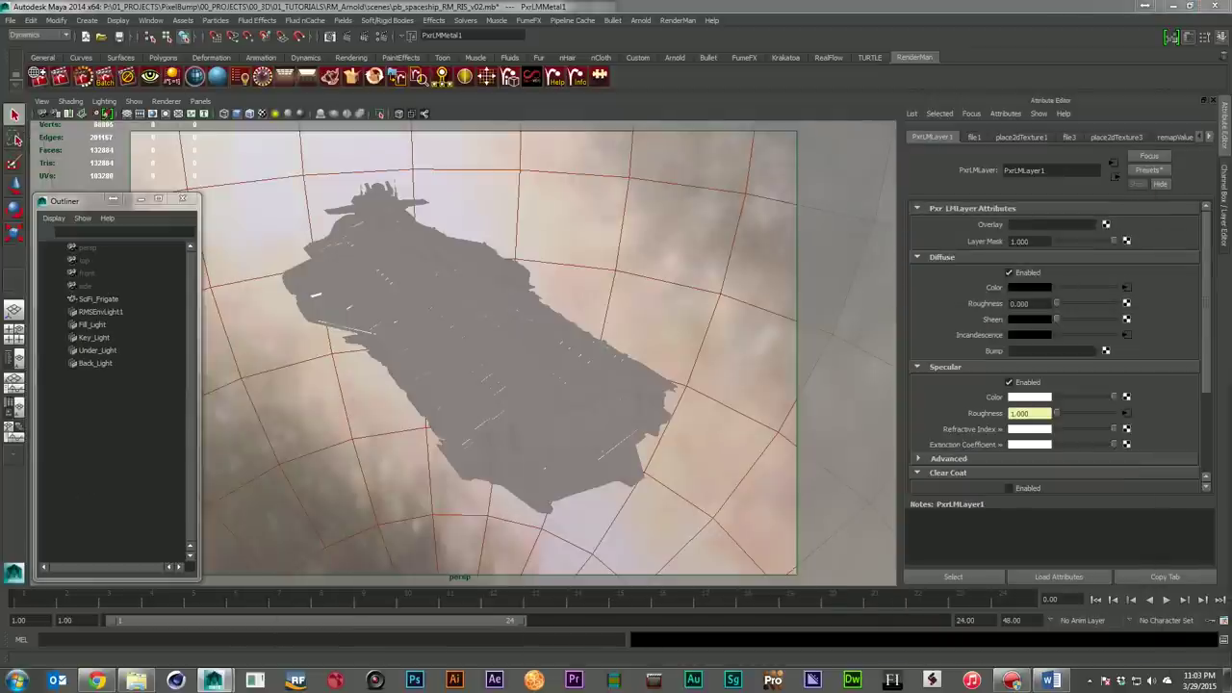
Review the area light attributes of Fill_Light, Key_Light, Under_Light and Back_Light, and check the available RMS light types
left_click(101, 327)
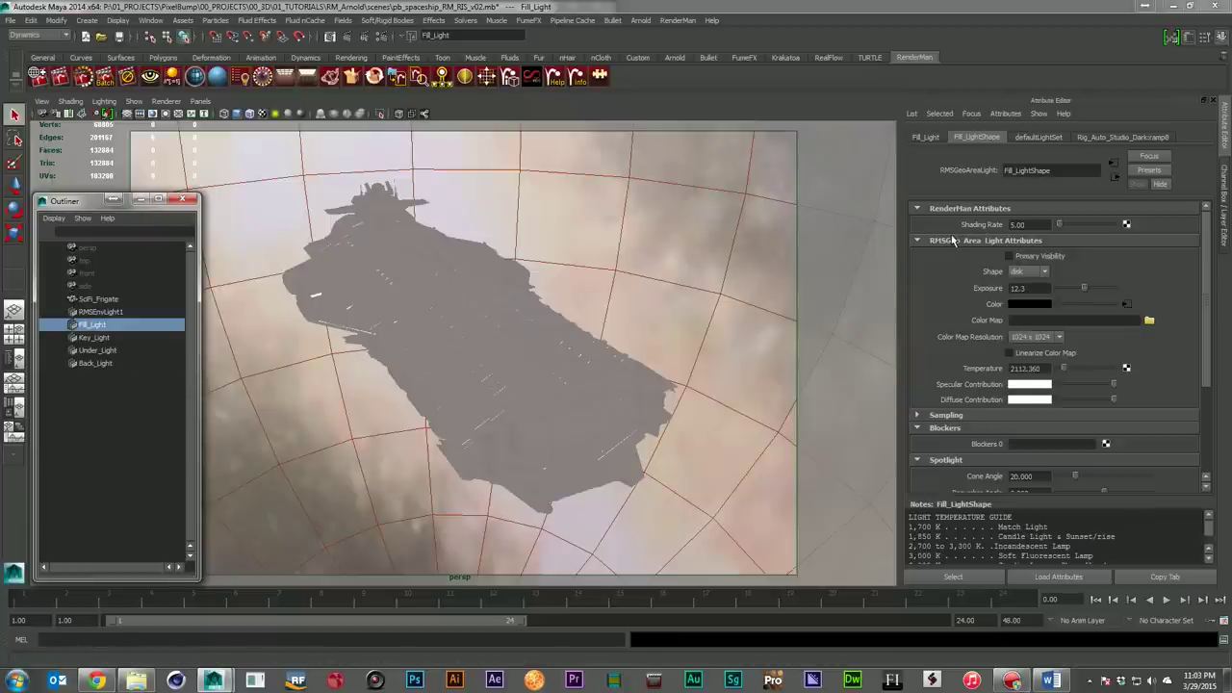
left_click(674, 21)
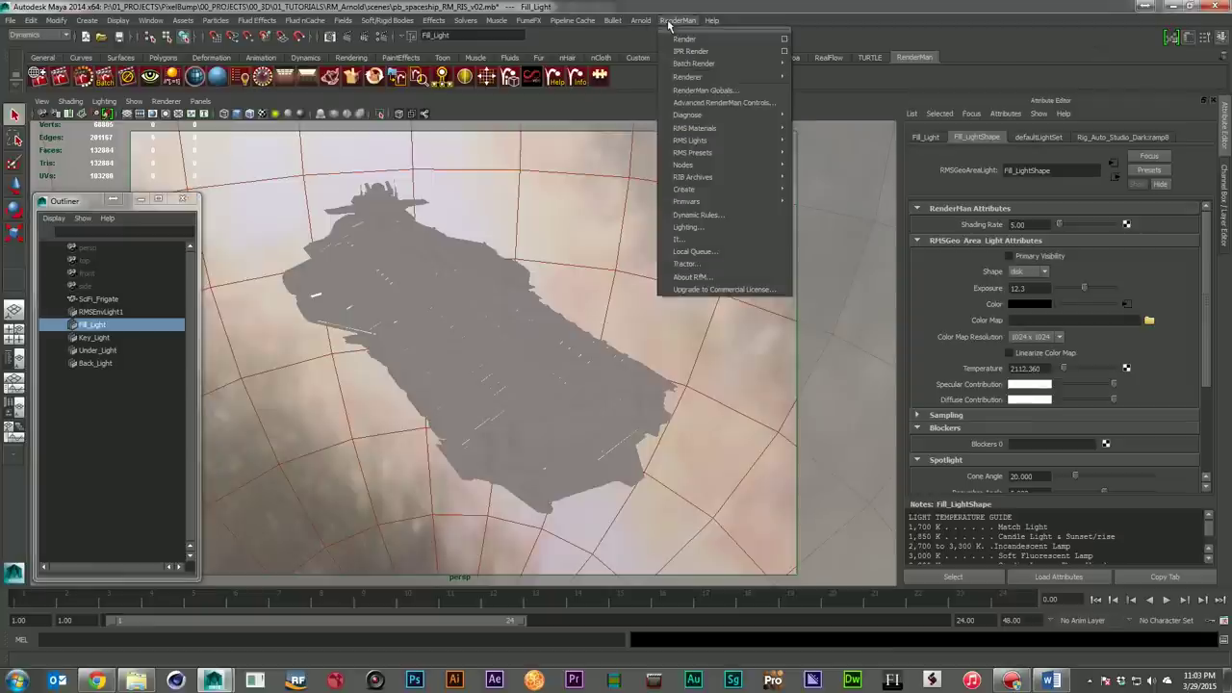
mouse_move(760, 141)
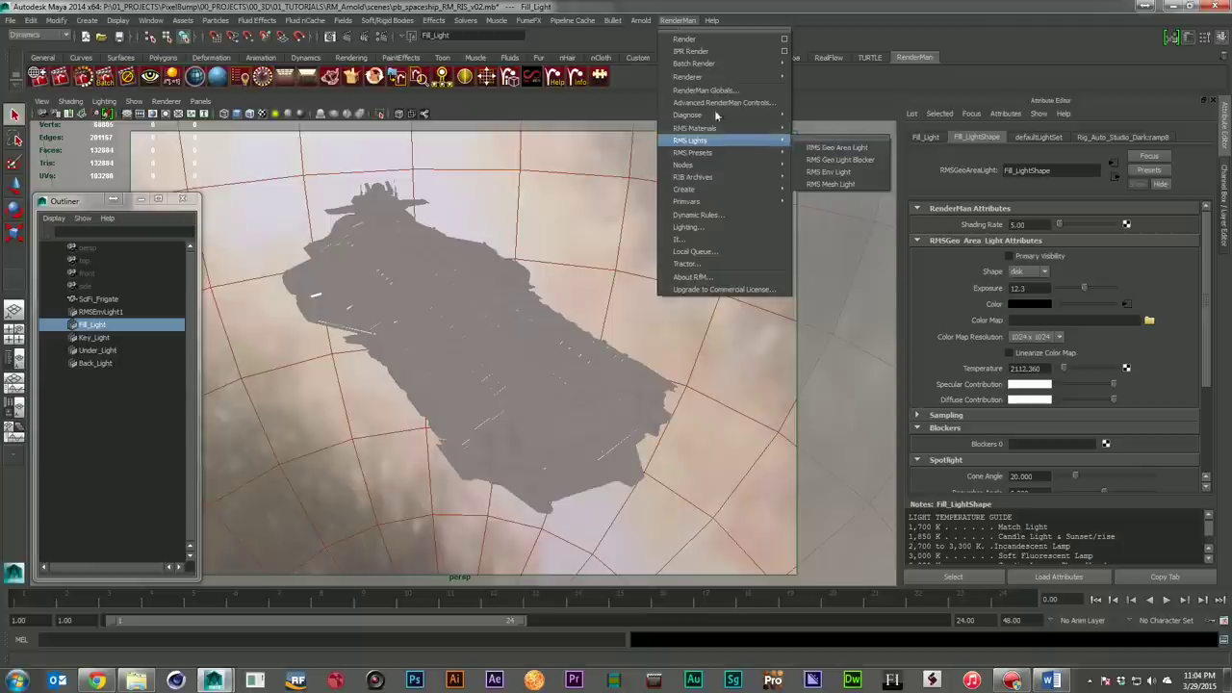
left_click(85, 323)
left_click(95, 338)
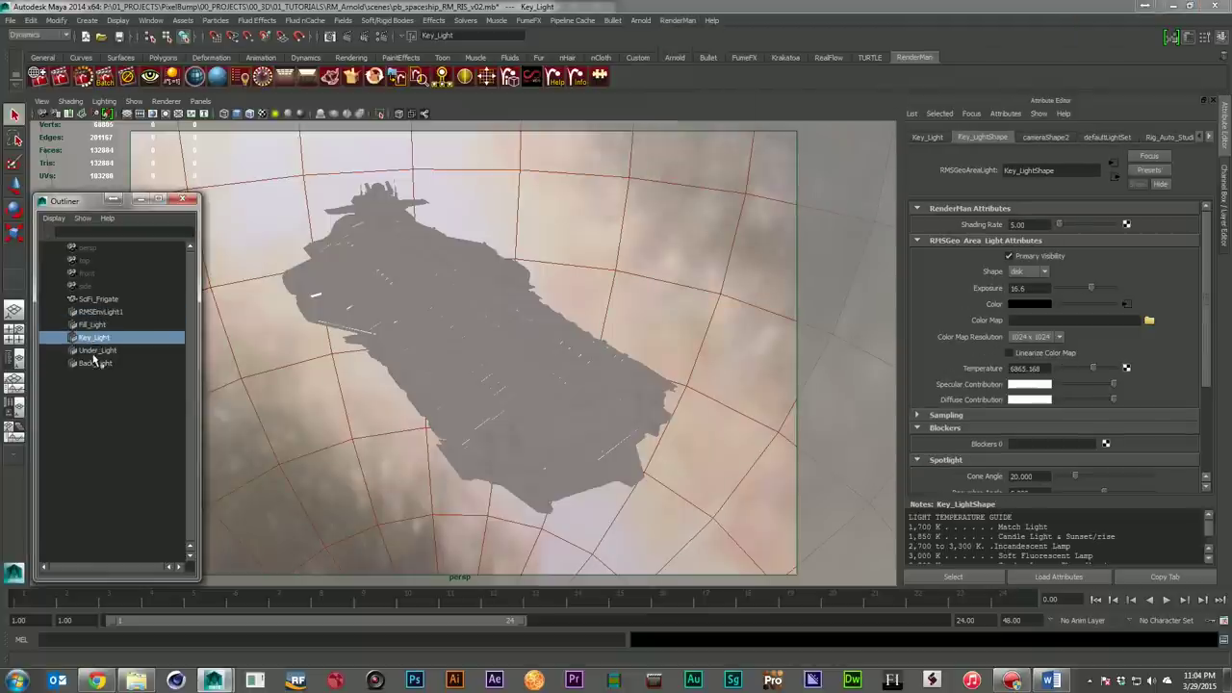
left_click(97, 350)
left_click(95, 363)
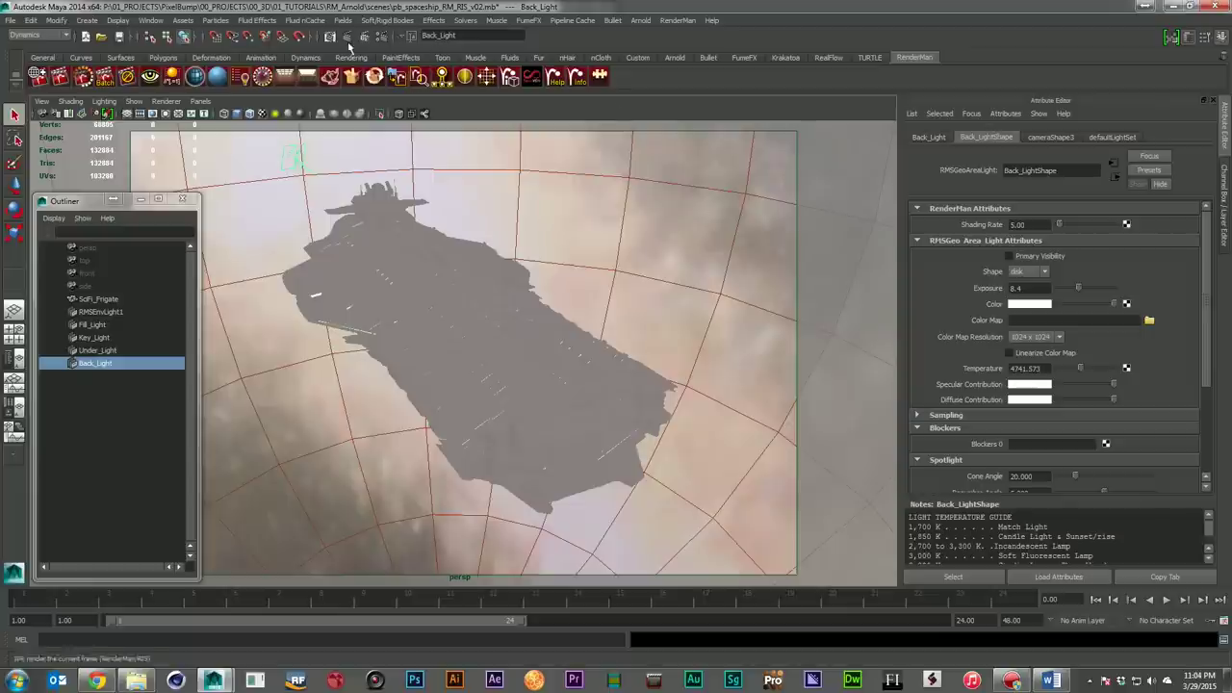
Re-render the spaceship interactively with RenderMan RIS, examine the image, and close the render window discarding the session
left_click(83, 77)
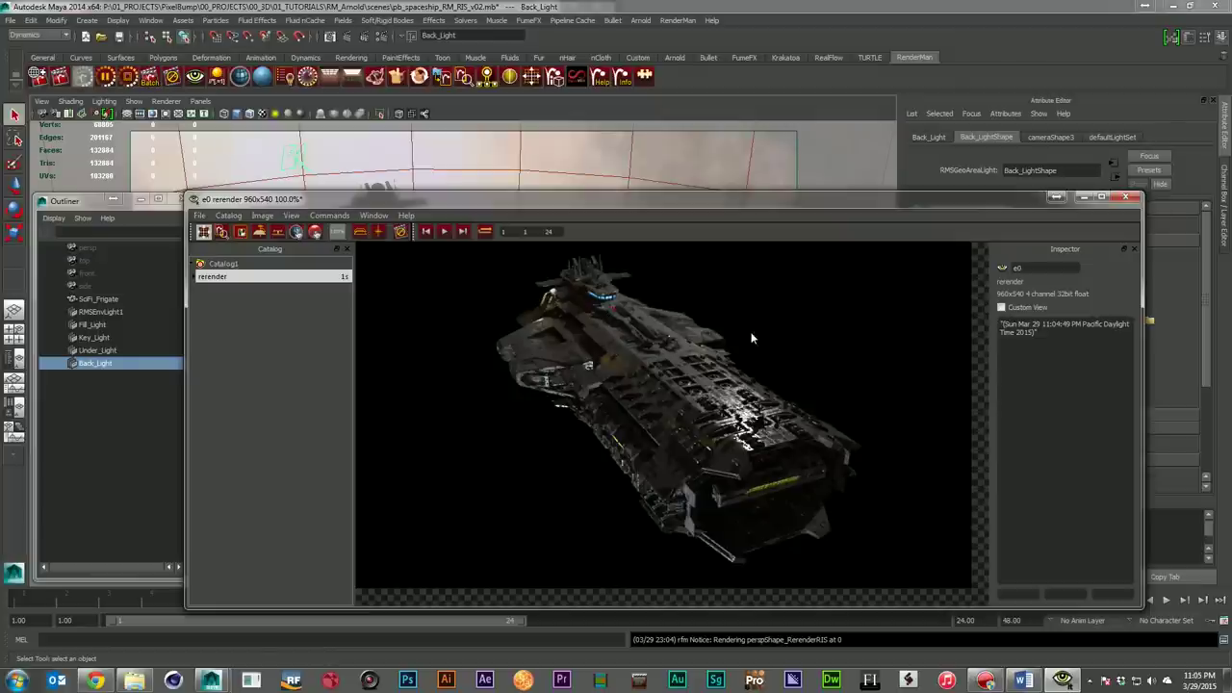
left_click(1125, 198)
left_click(657, 358)
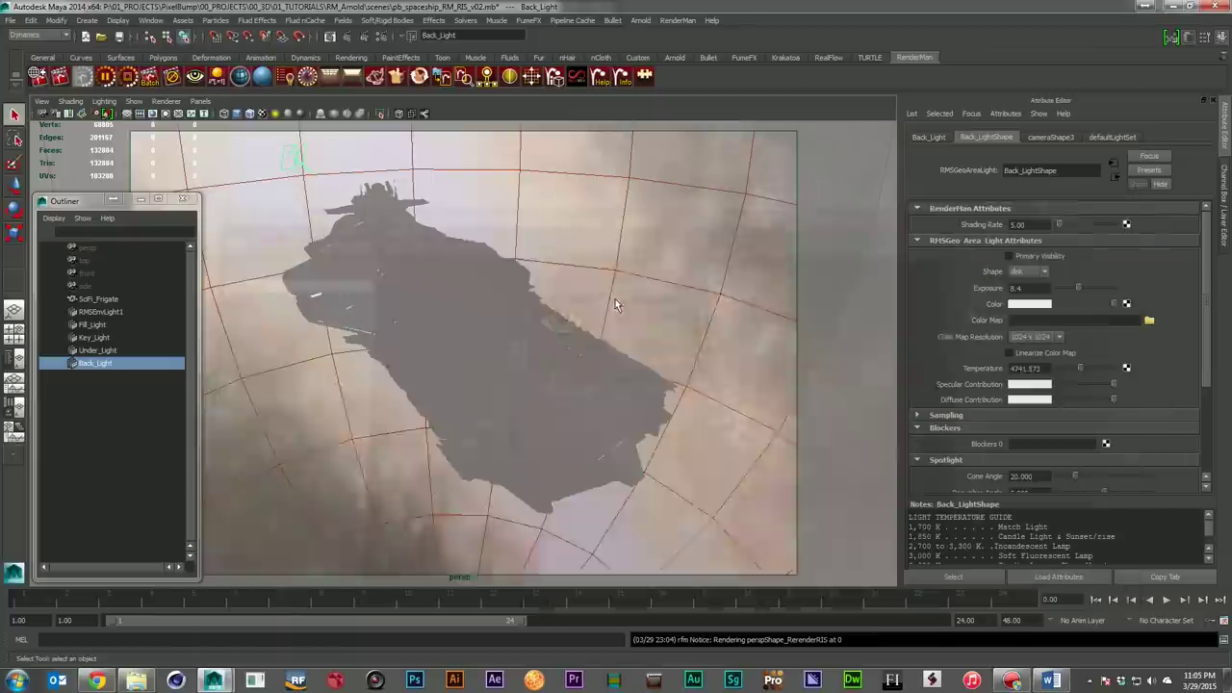
Open the pb_spaceship_RM_Reyes_v02 scene
left_click(9, 20)
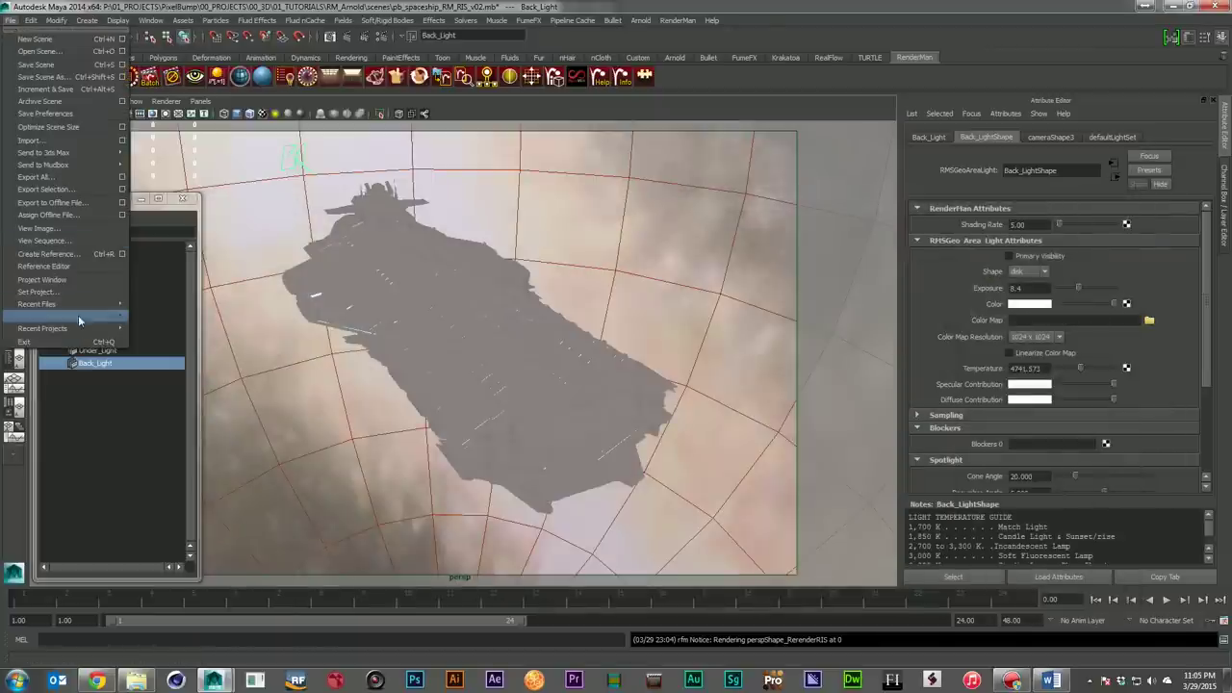
mouse_move(79, 304)
left_click(35, 51)
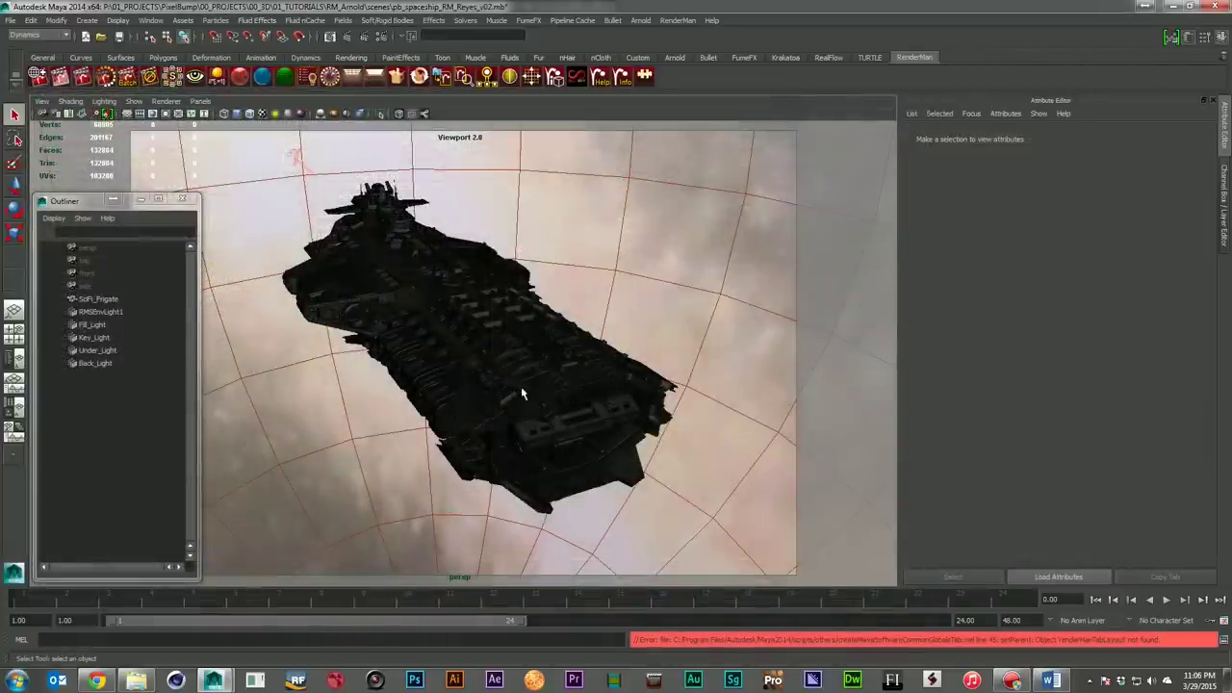
Check the Fill_Light attributes and graph the RMSGPSurface1 shader network in the Hypershade
left_click(92, 324)
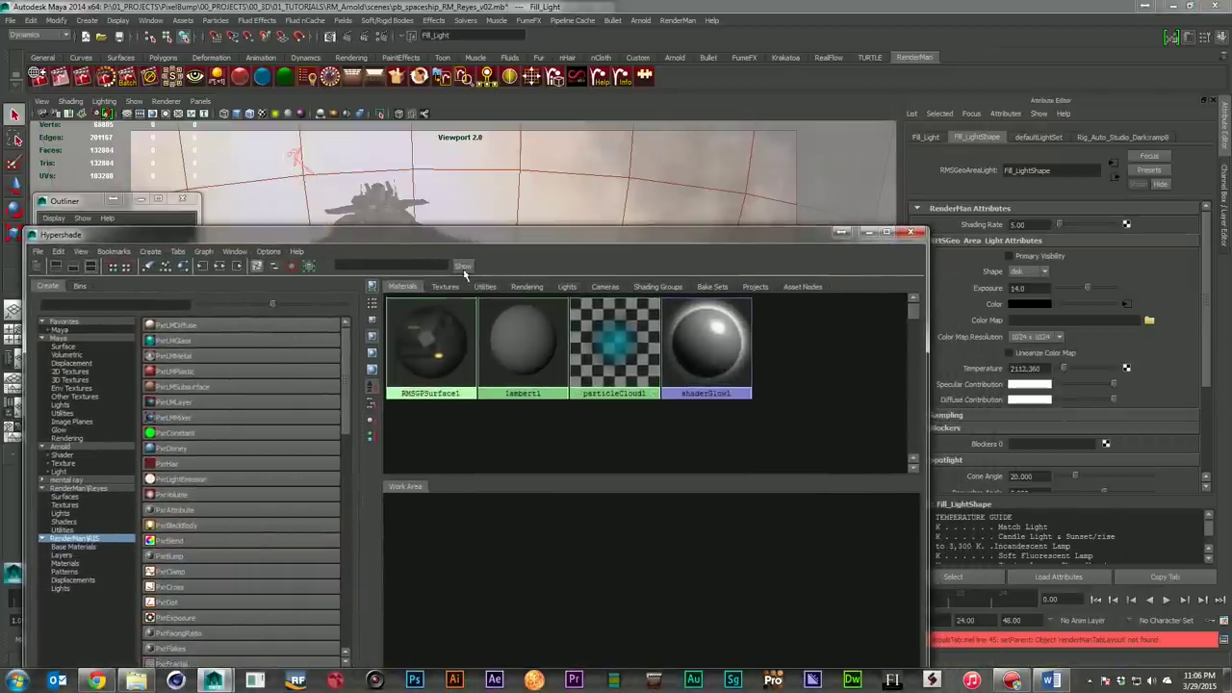
left_click(402, 367)
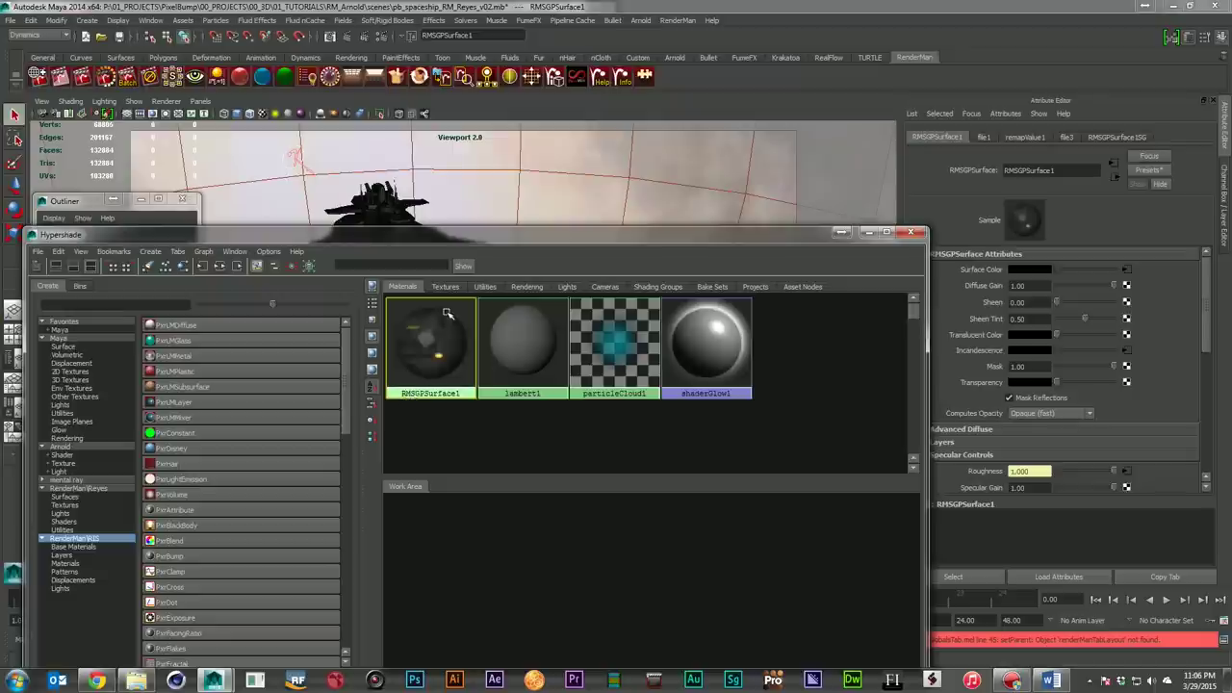
left_click_drag(477, 241, 452, 190)
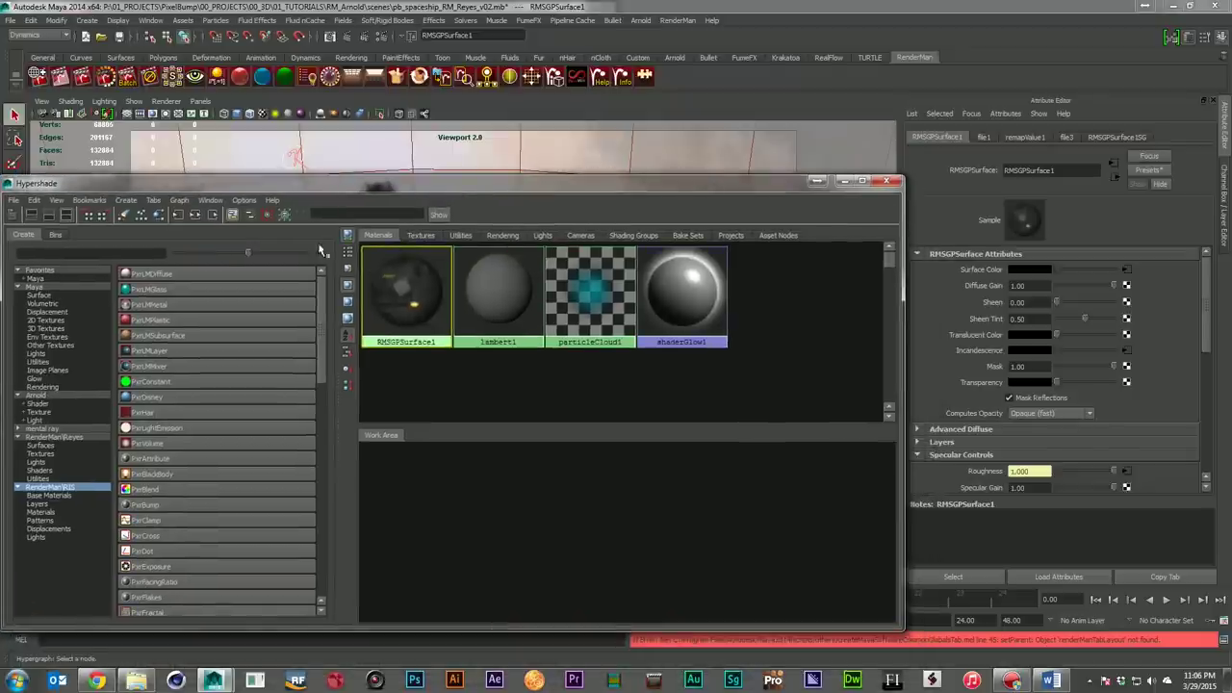
left_click(201, 214)
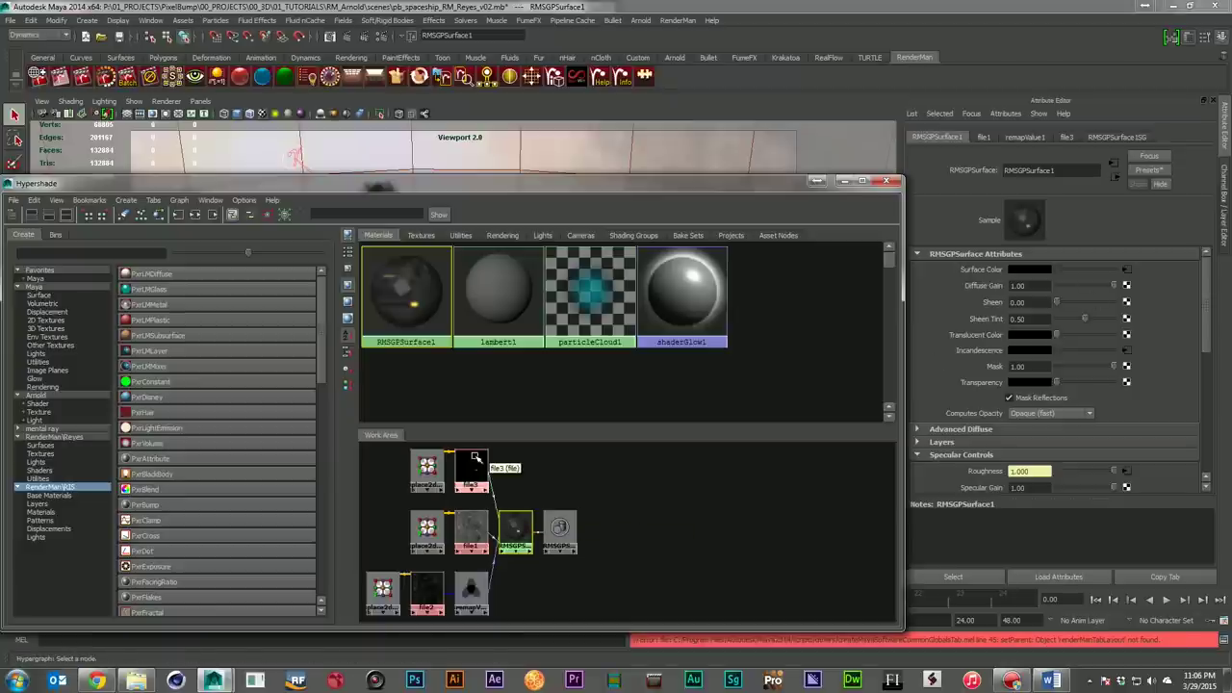
Review RMSGPSurface1's specular controls, expand and examine its Dual Specular attributes, and close the Hypershade
scroll(1167, 396, "down", 3)
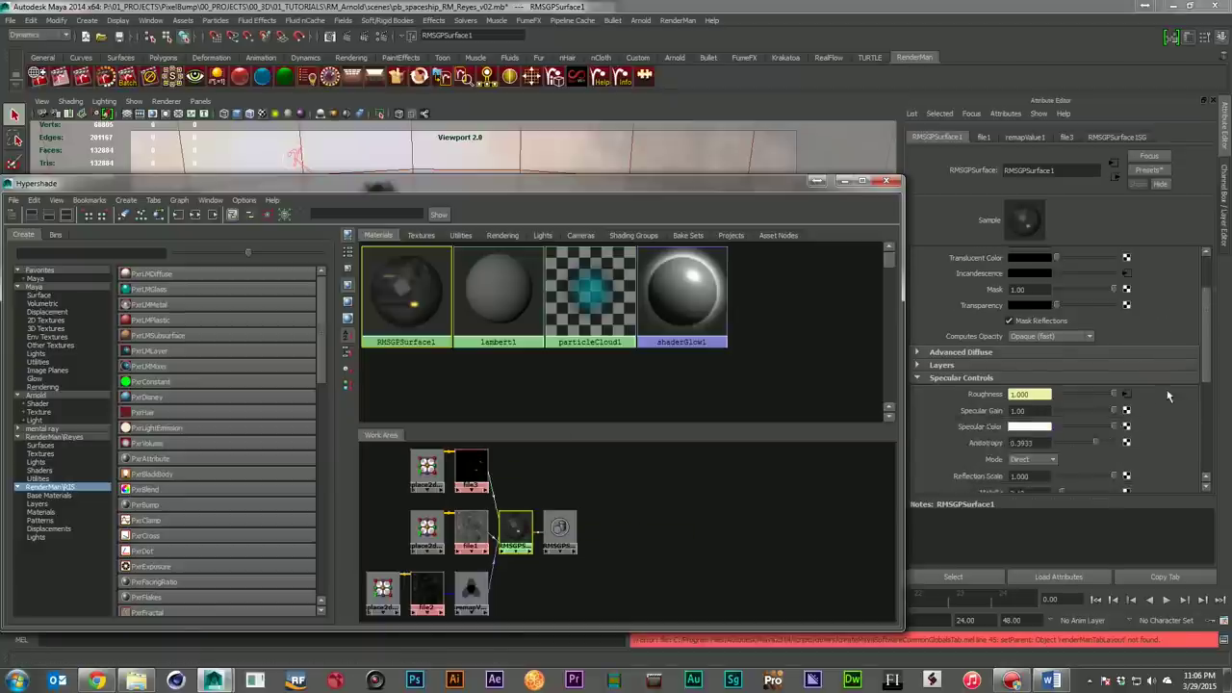
scroll(1167, 396, "down", 2)
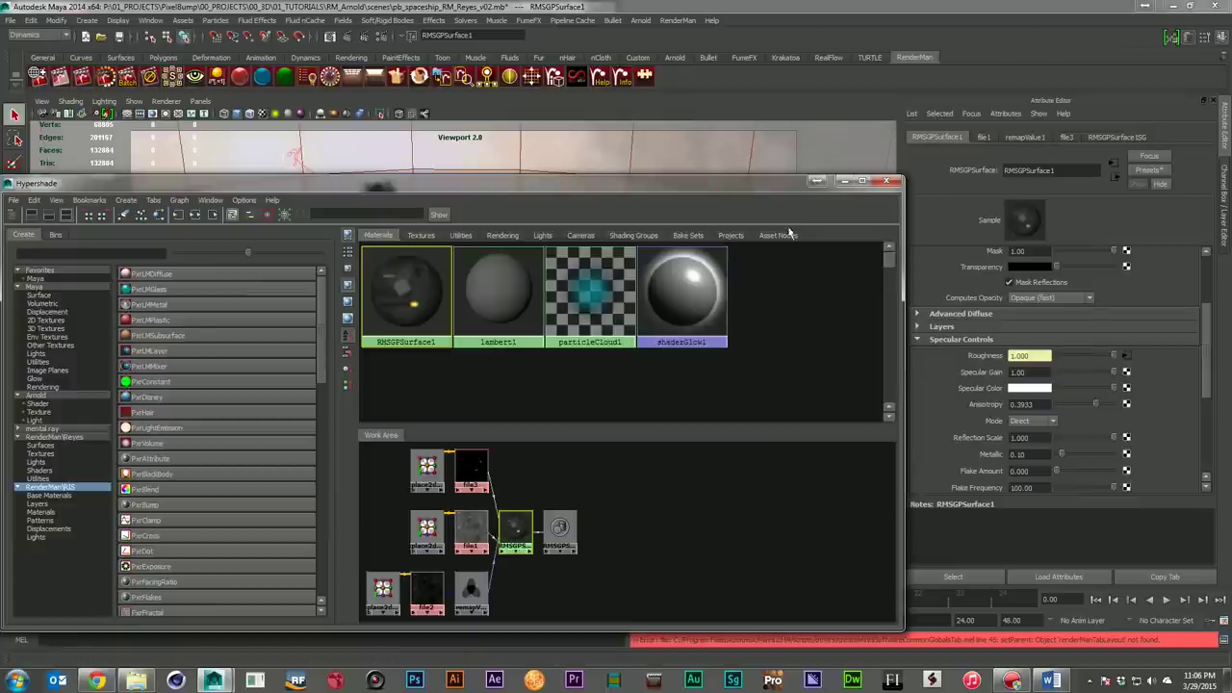
scroll(1097, 395, "down", 3)
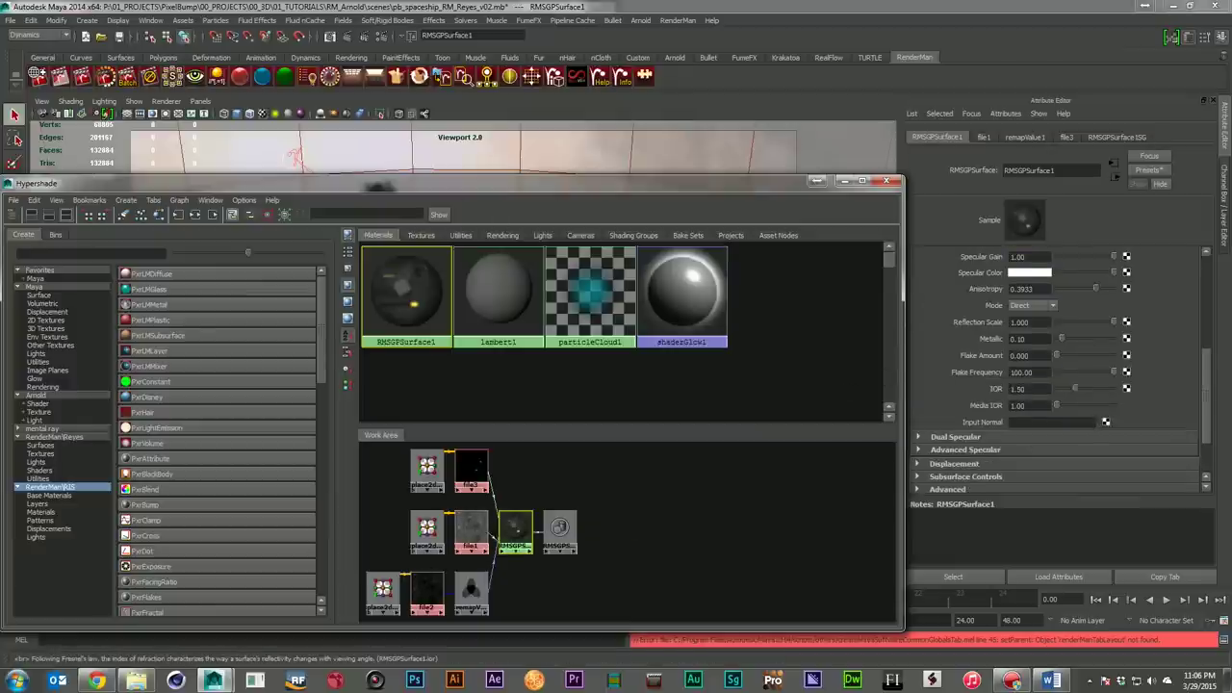
left_click(1020, 438)
scroll(1130, 409, "down", 3)
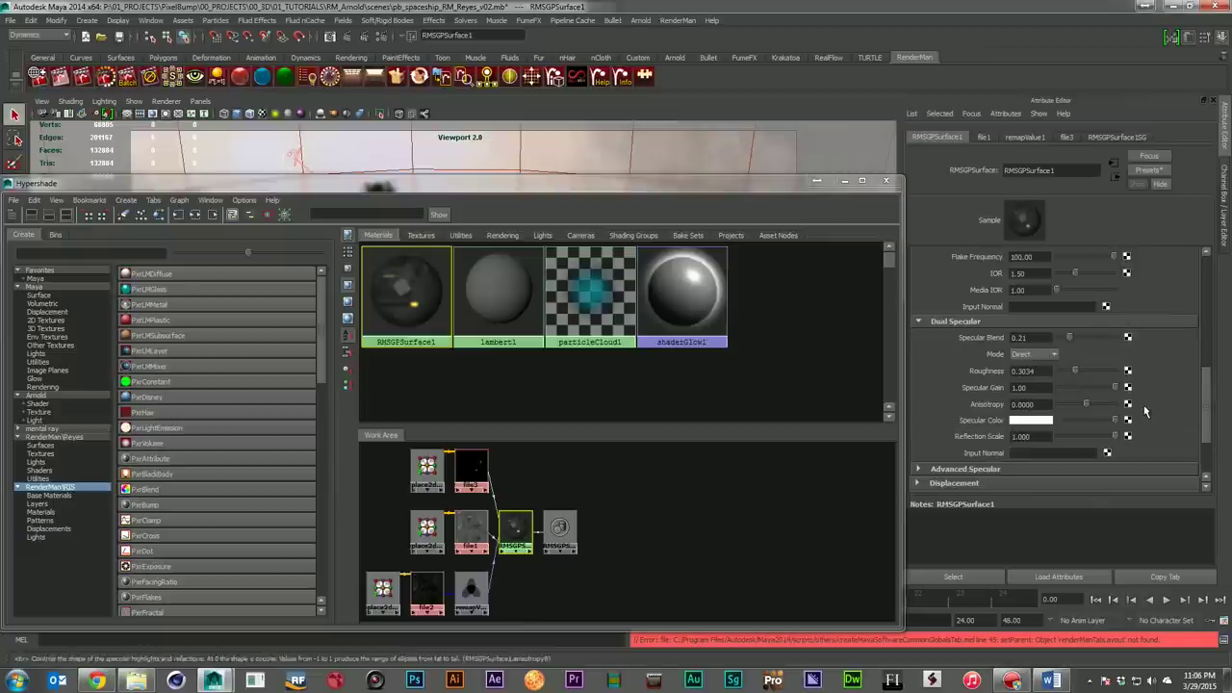
scroll(1023, 347, "up", 2)
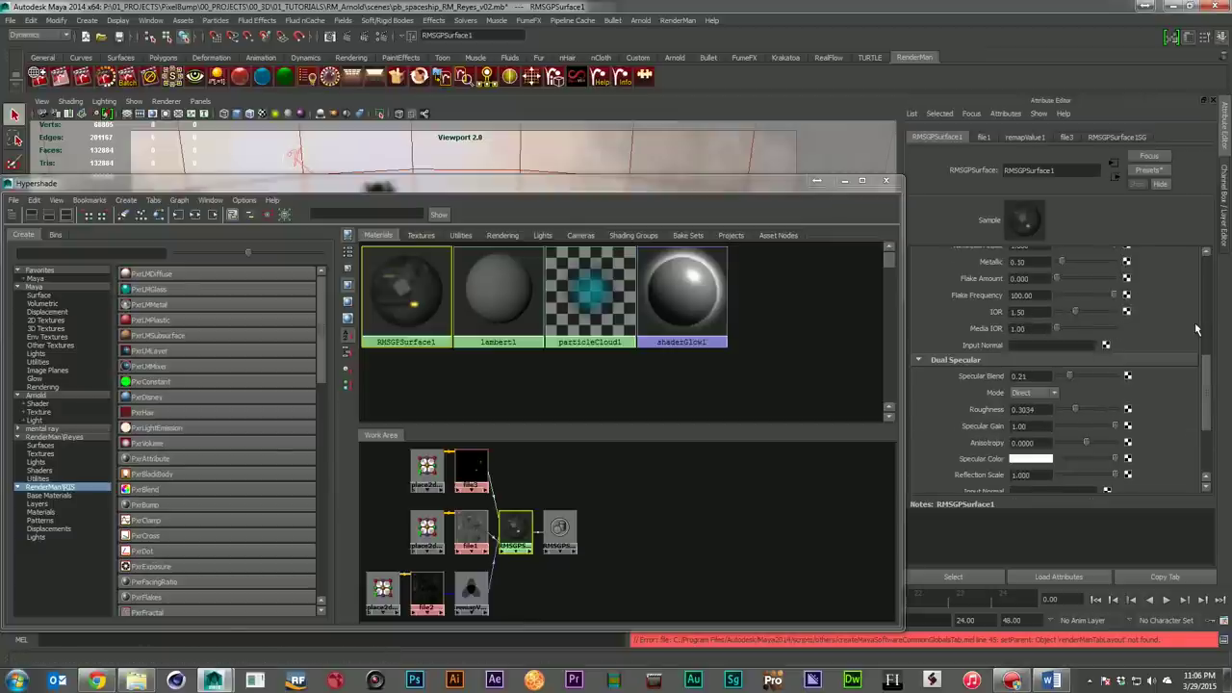
scroll(1004, 364, "down", 1)
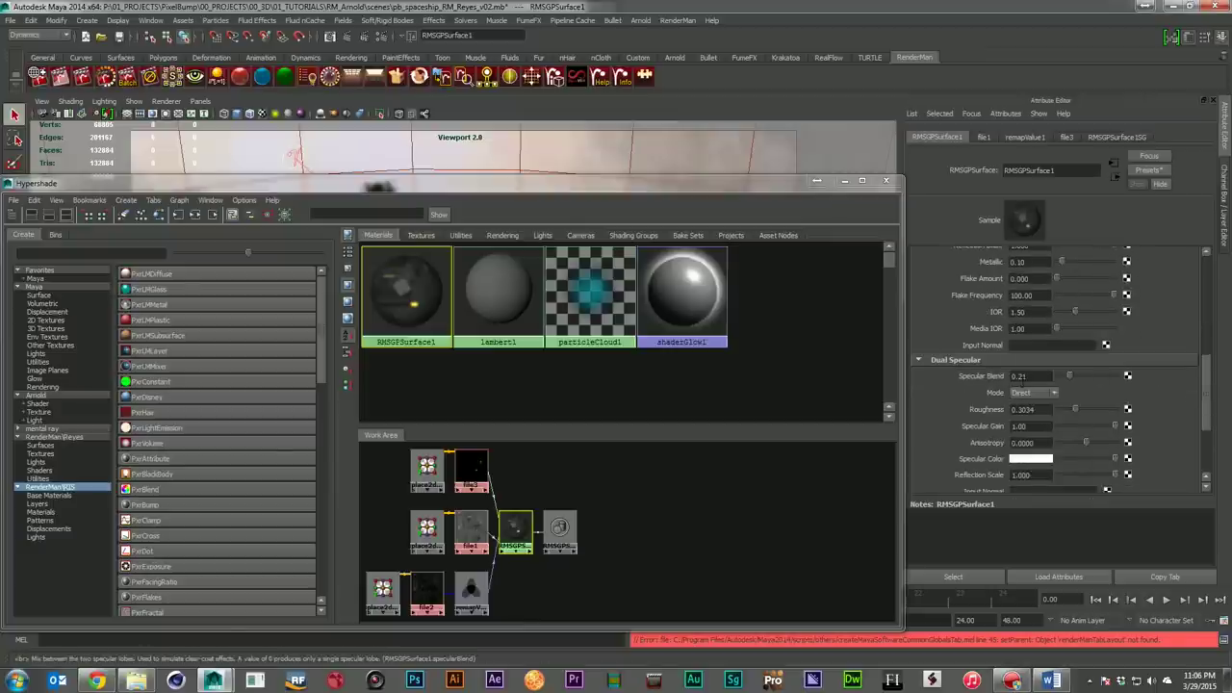
scroll(1010, 376, "up", 3)
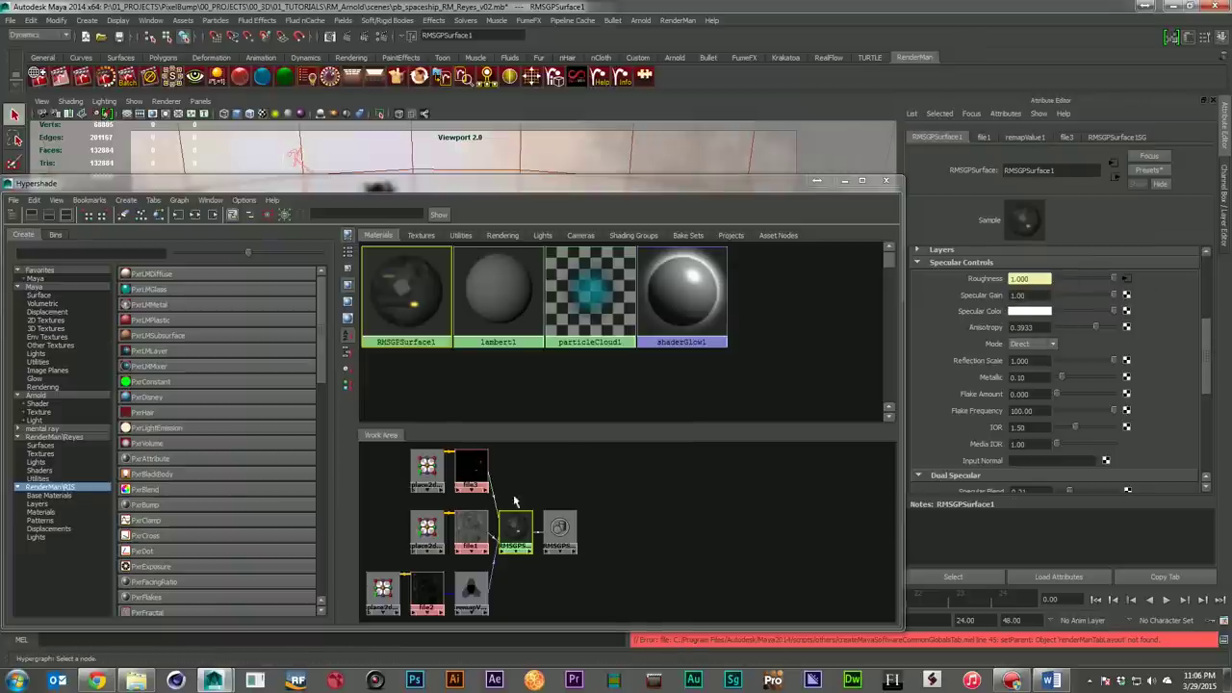
scroll(1059, 375, "down", 3)
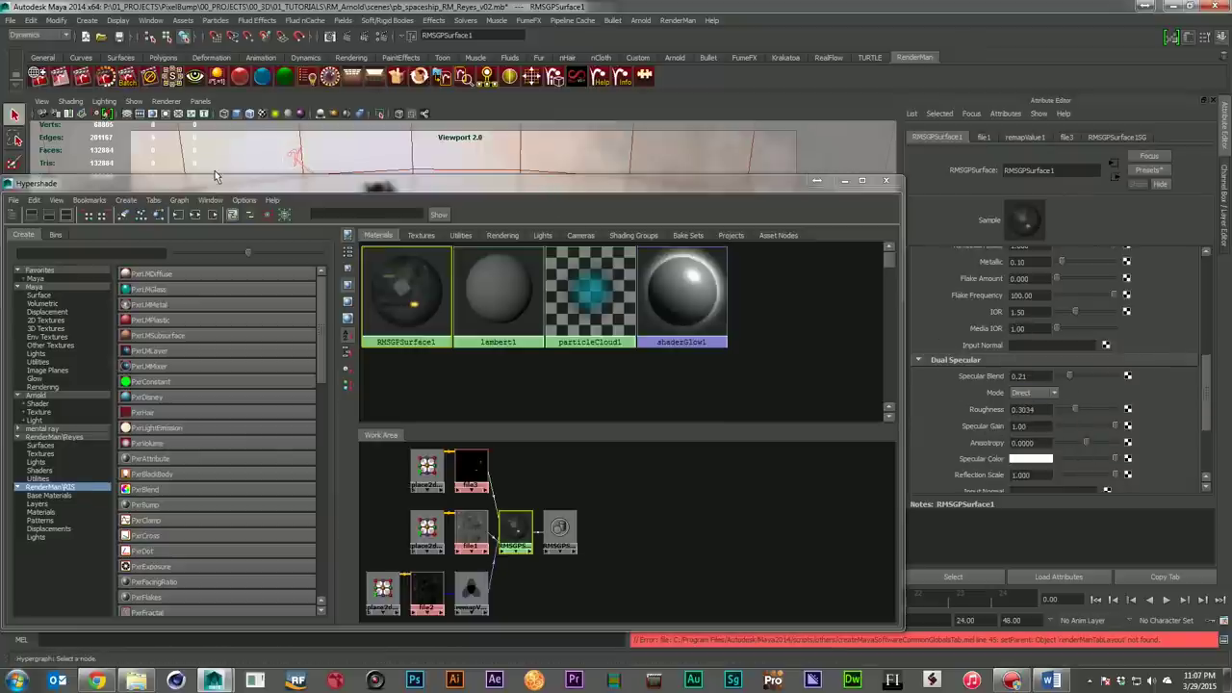
left_click(208, 191)
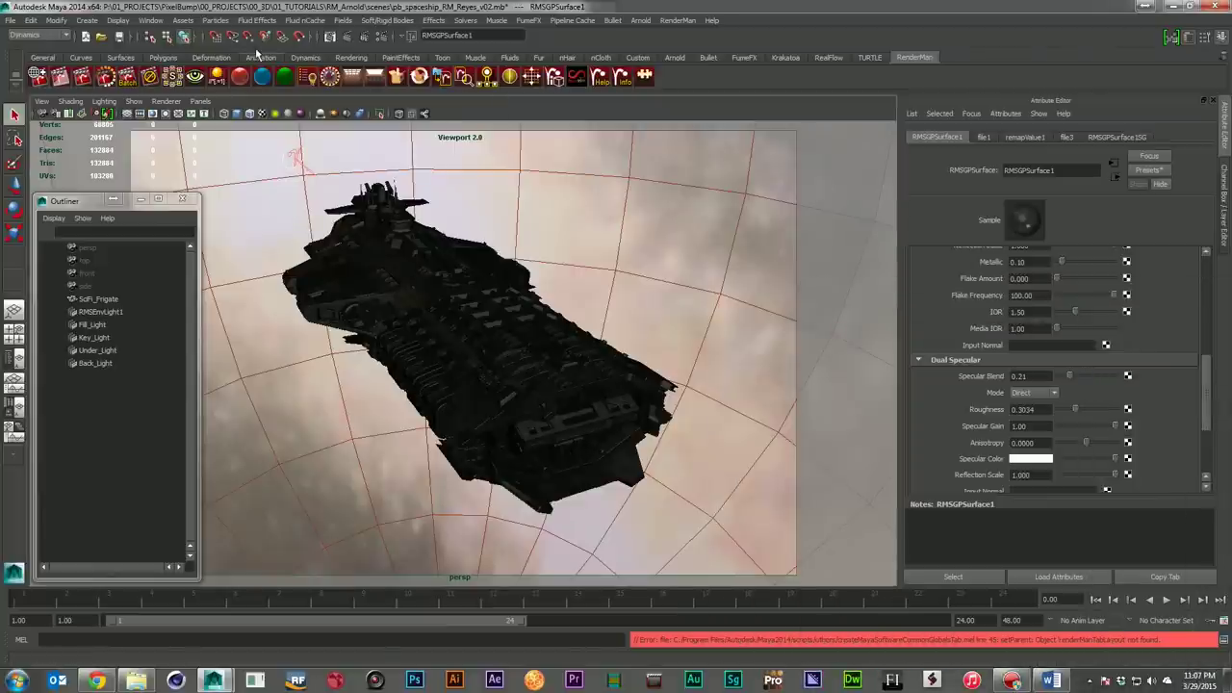
Re-render the spaceship interactively with RenderMan Reyes, examine the image, and close the render window discarding the session
left_click(366, 38)
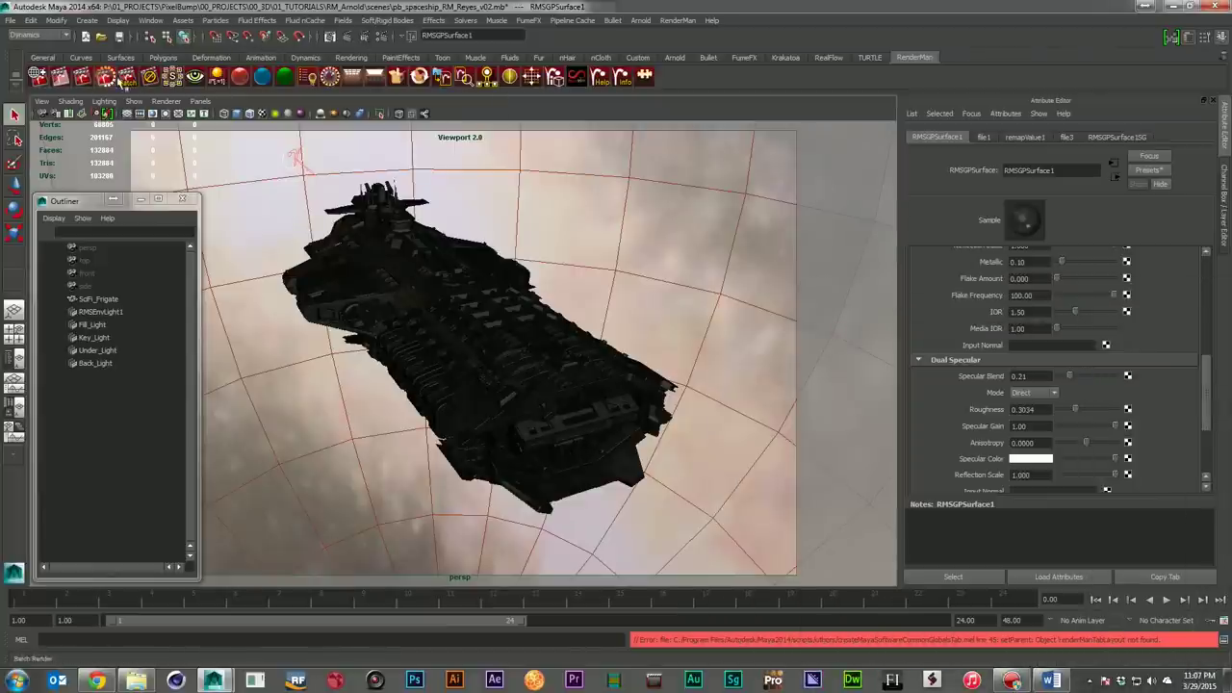
left_click(489, 324)
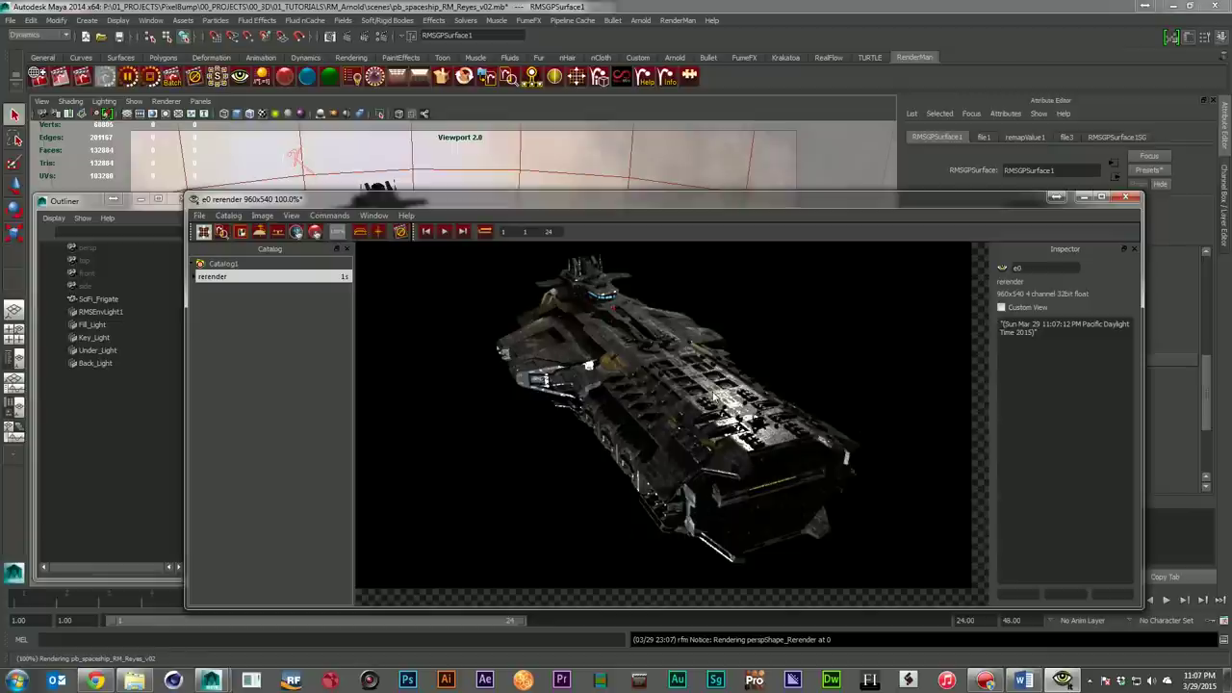
left_click(1124, 198)
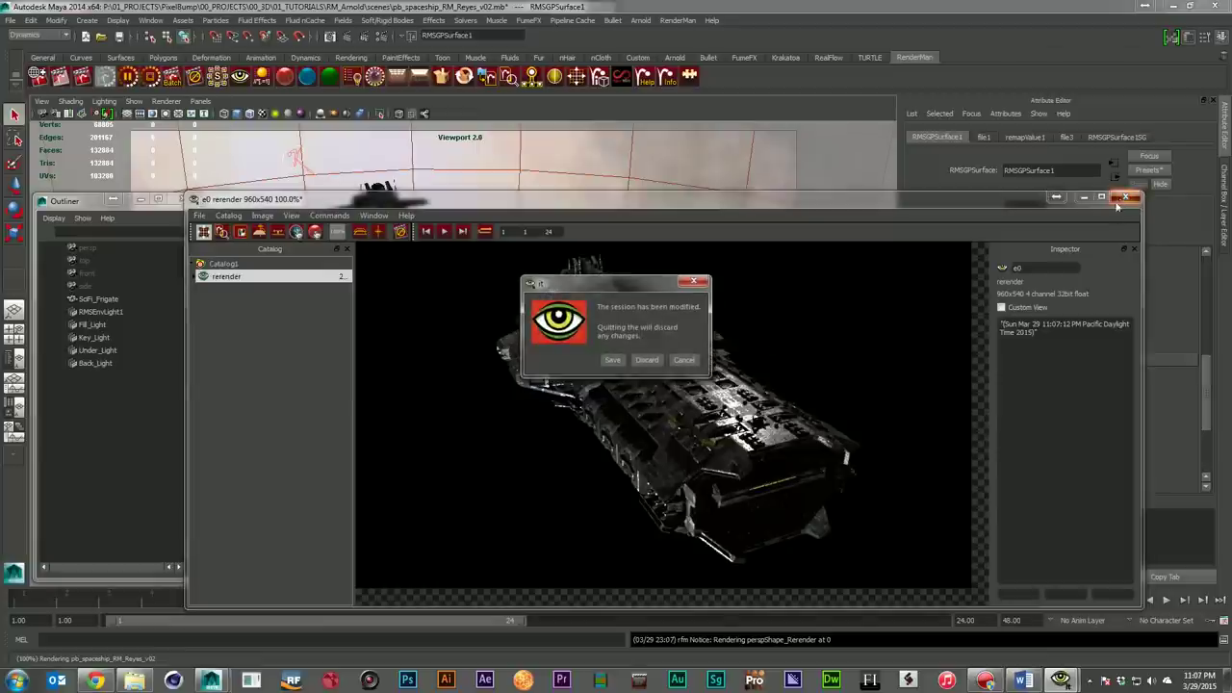
left_click(642, 361)
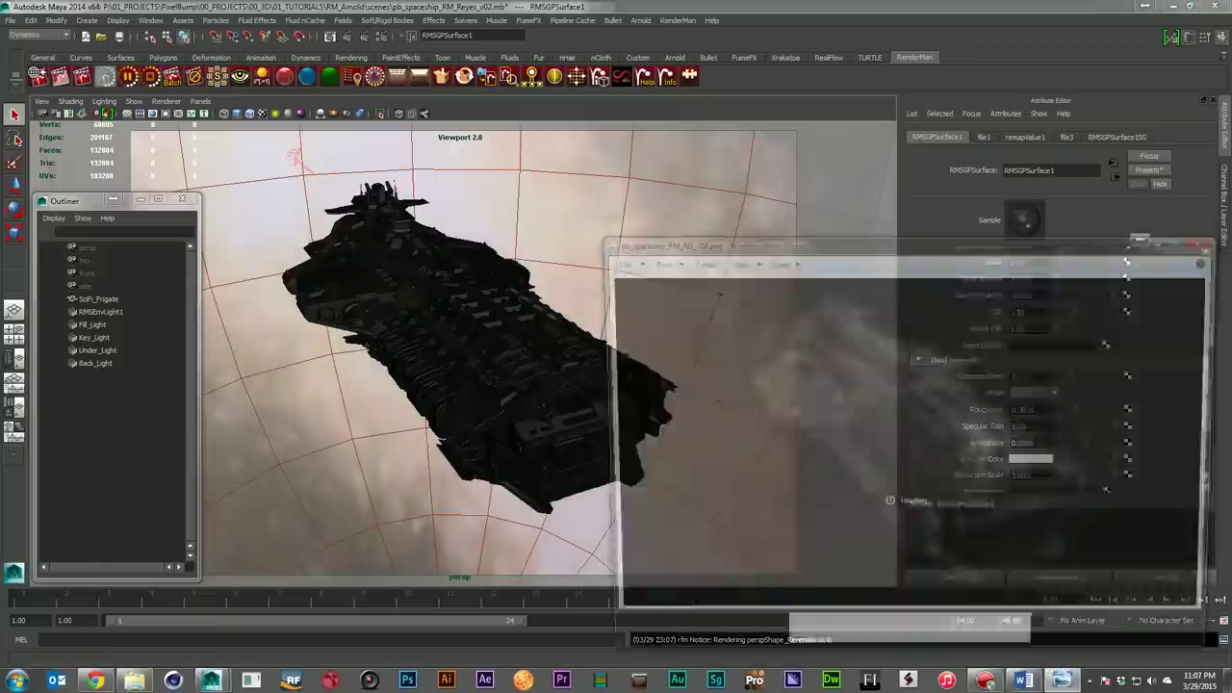
Compare the pb_spaceship v04 renders from RenderMan Reyes, RenderMan RIS and Arnold side by side, and close all three images
key("Left")
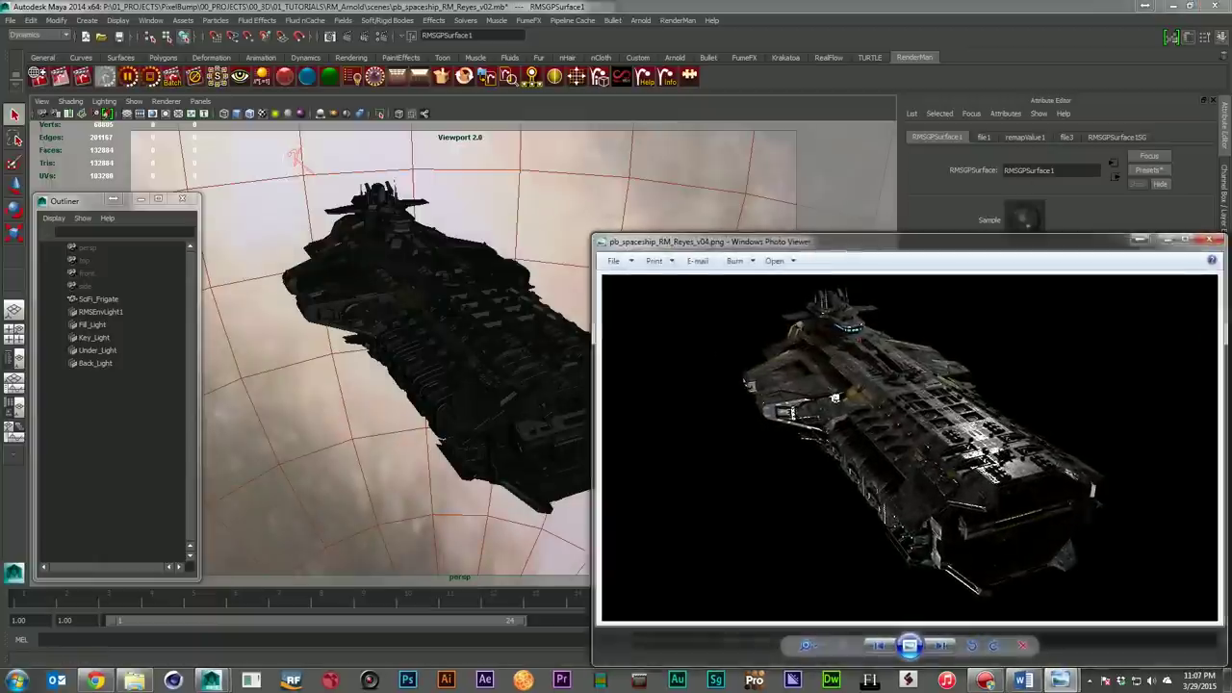
left_click_drag(1056, 249, 466, 22)
left_click_drag(917, 242, 324, 341)
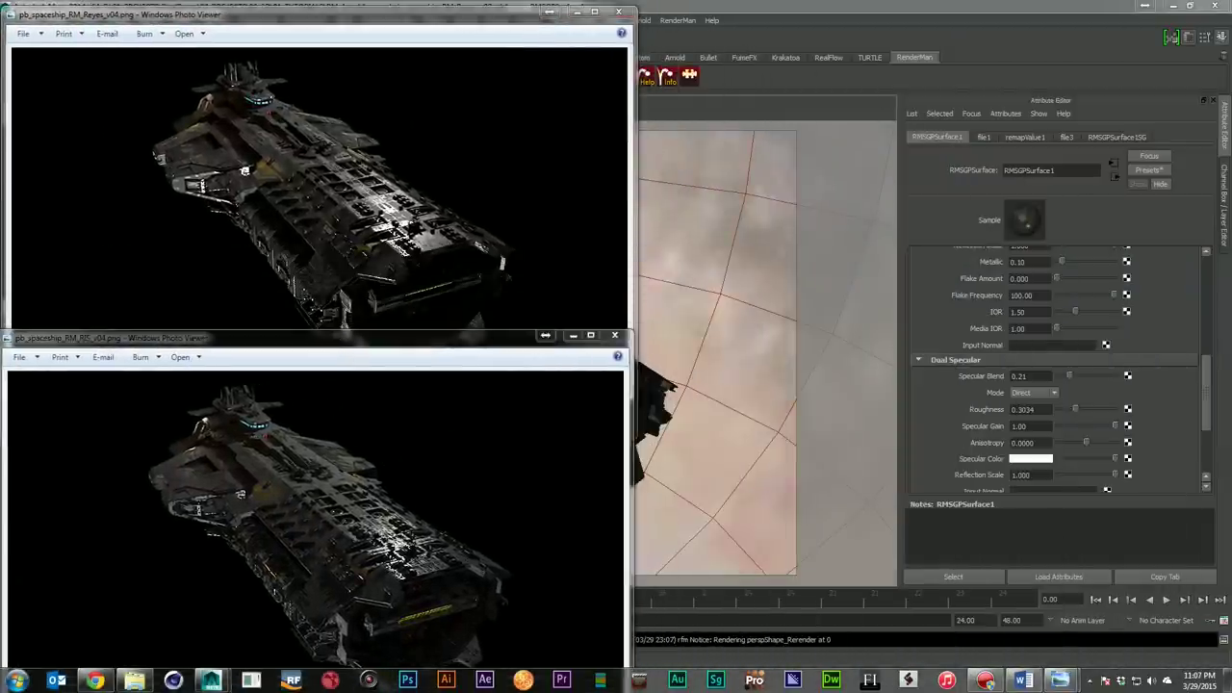
left_click(1058, 679)
left_click_drag(1011, 245, 1006, 181)
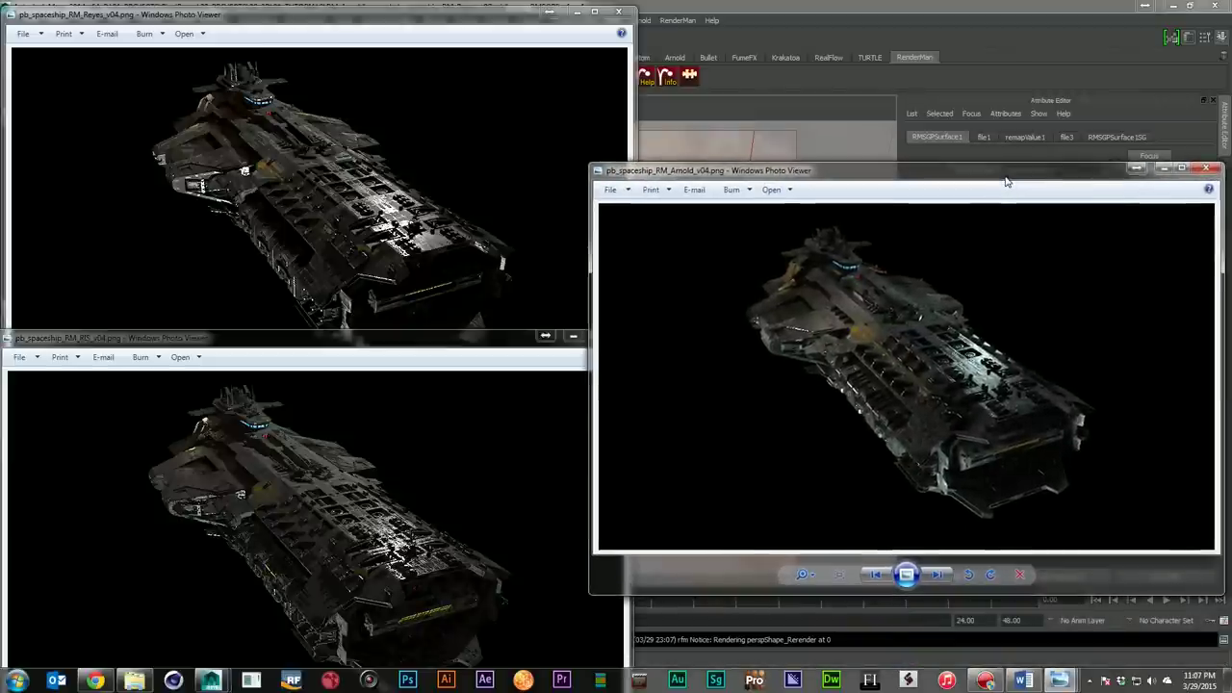
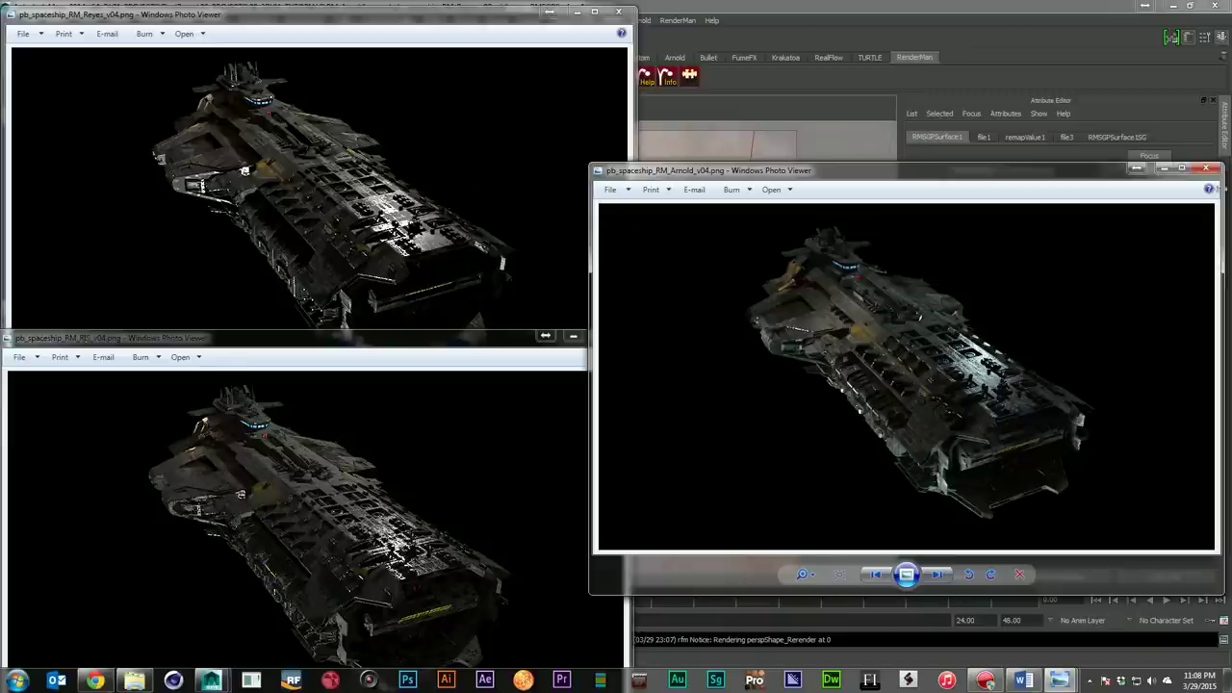
left_click(1205, 168)
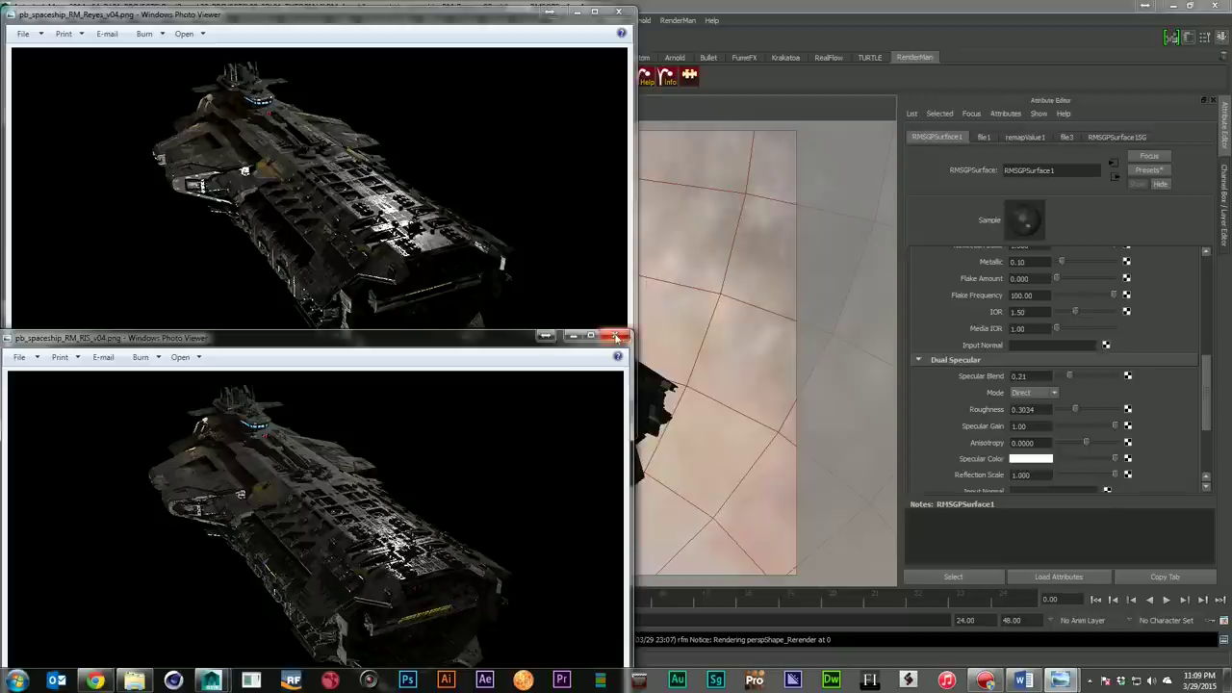
left_click(616, 337)
left_click(618, 11)
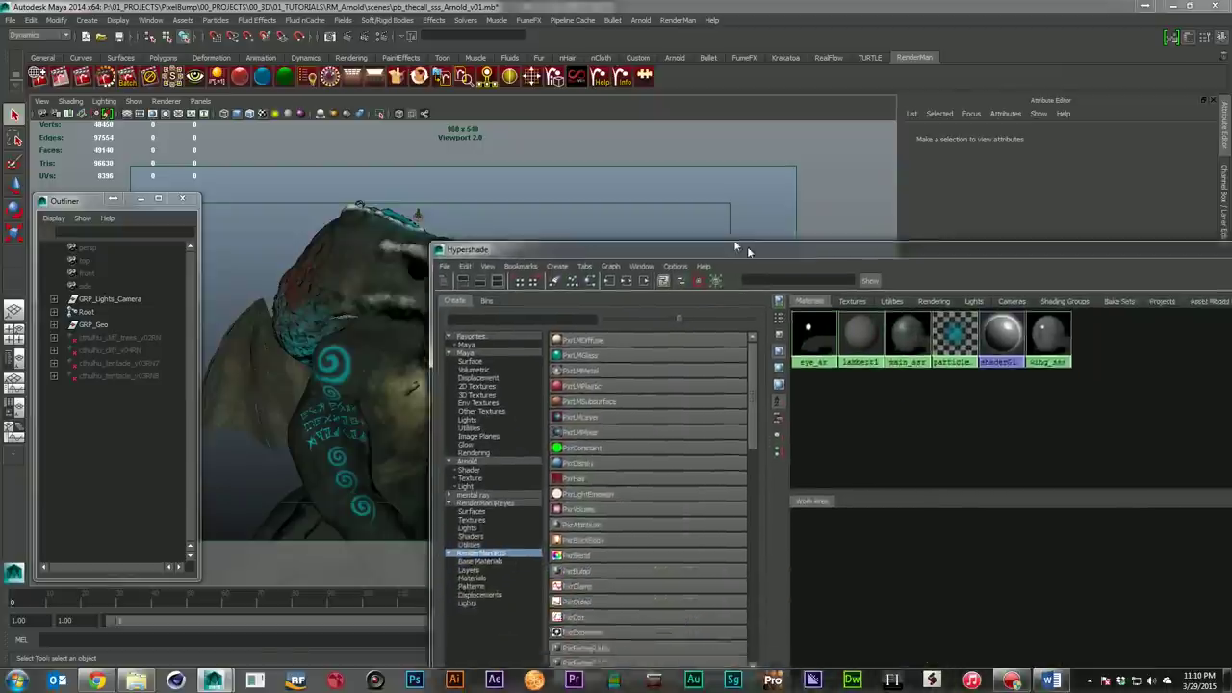
List the Arnold nodes in the Hypershade, select the main_sss material, and close the Hypershade
left_click_drag(747, 246, 552, 184)
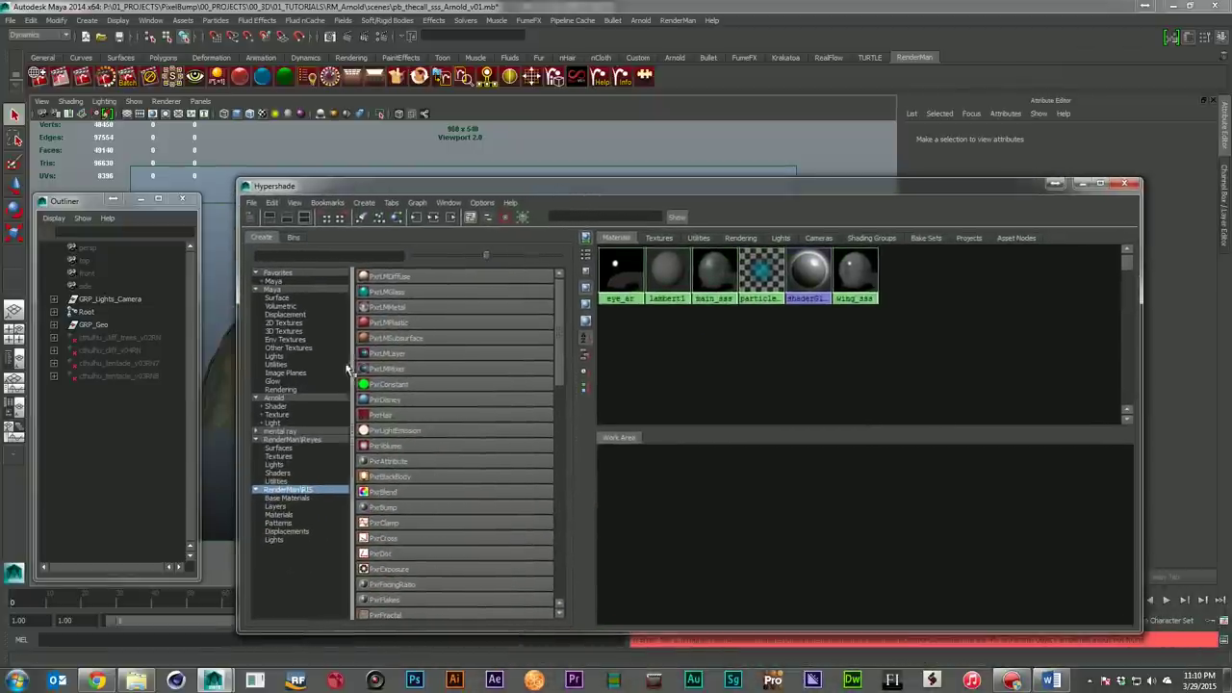
left_click(279, 398)
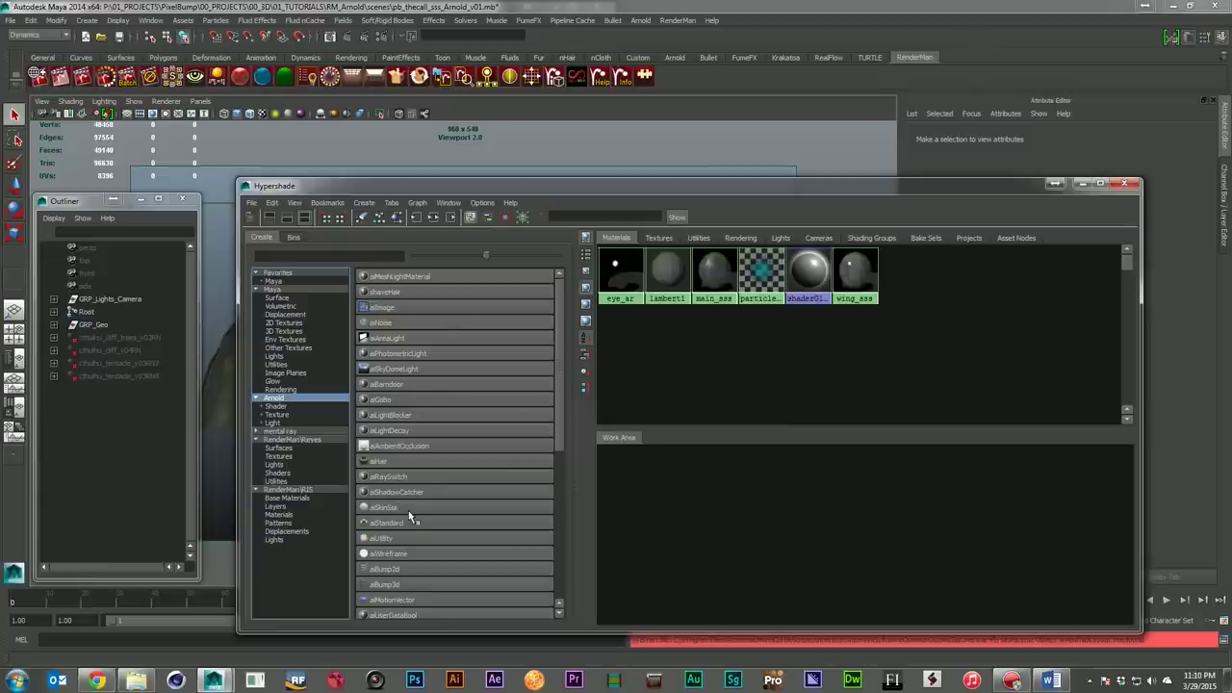
left_click(715, 276)
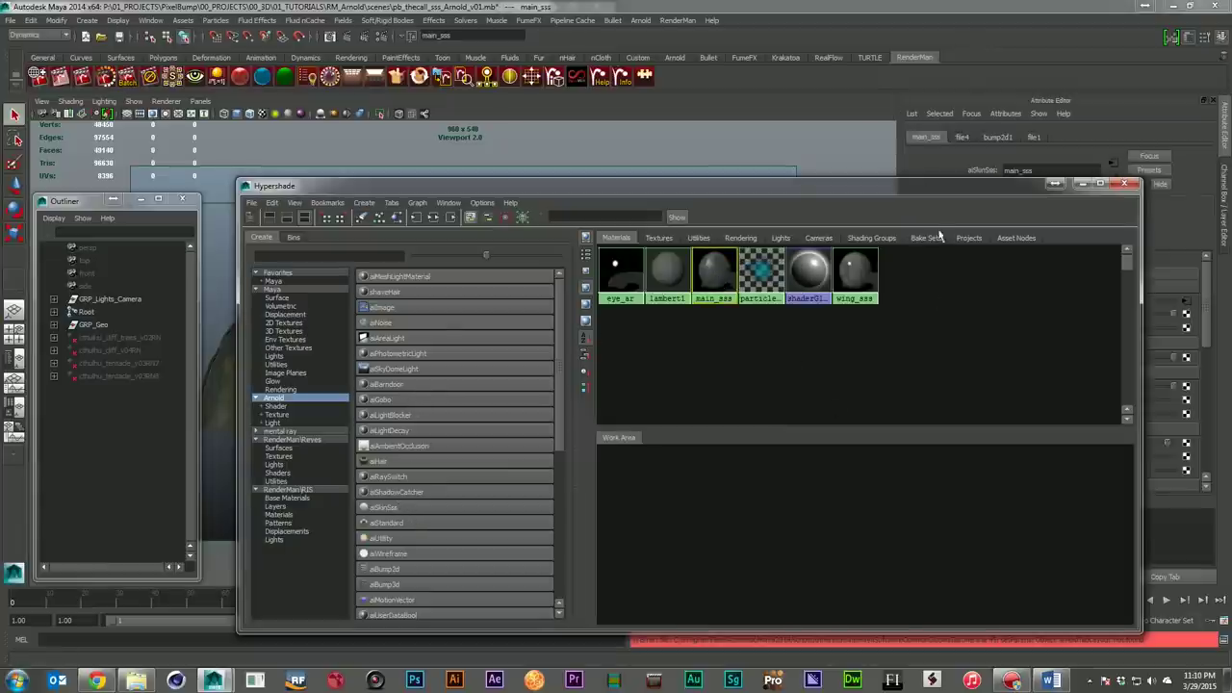
left_click(1123, 183)
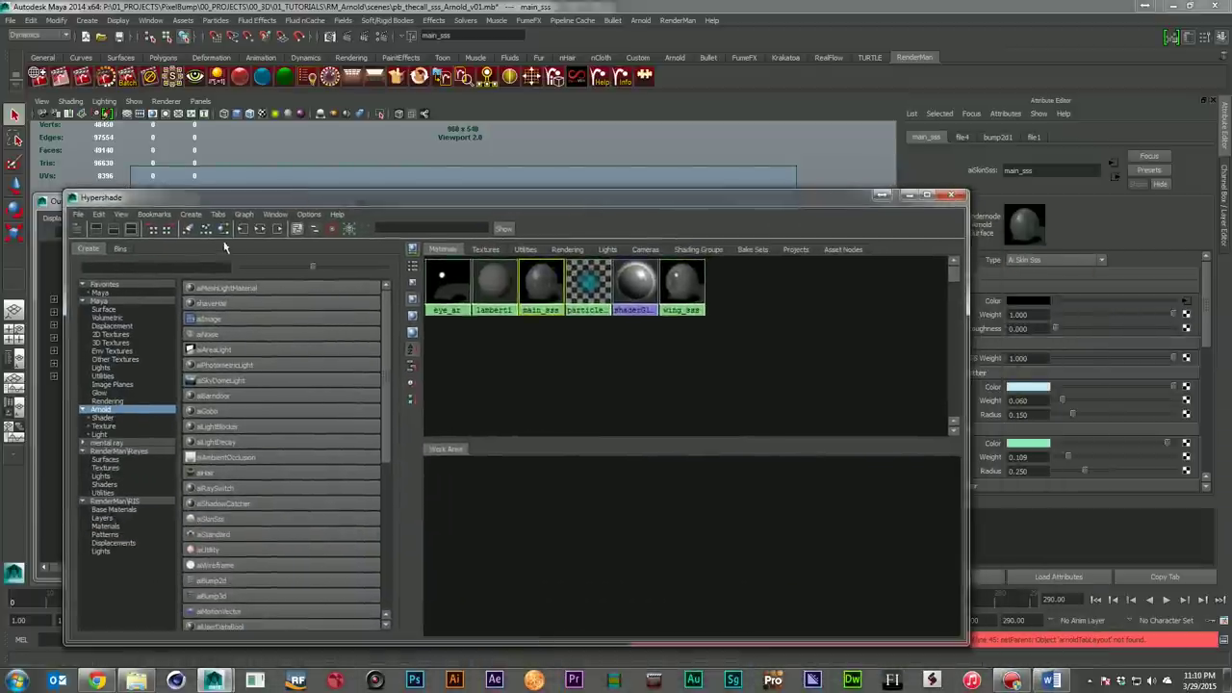
left_click(242, 228)
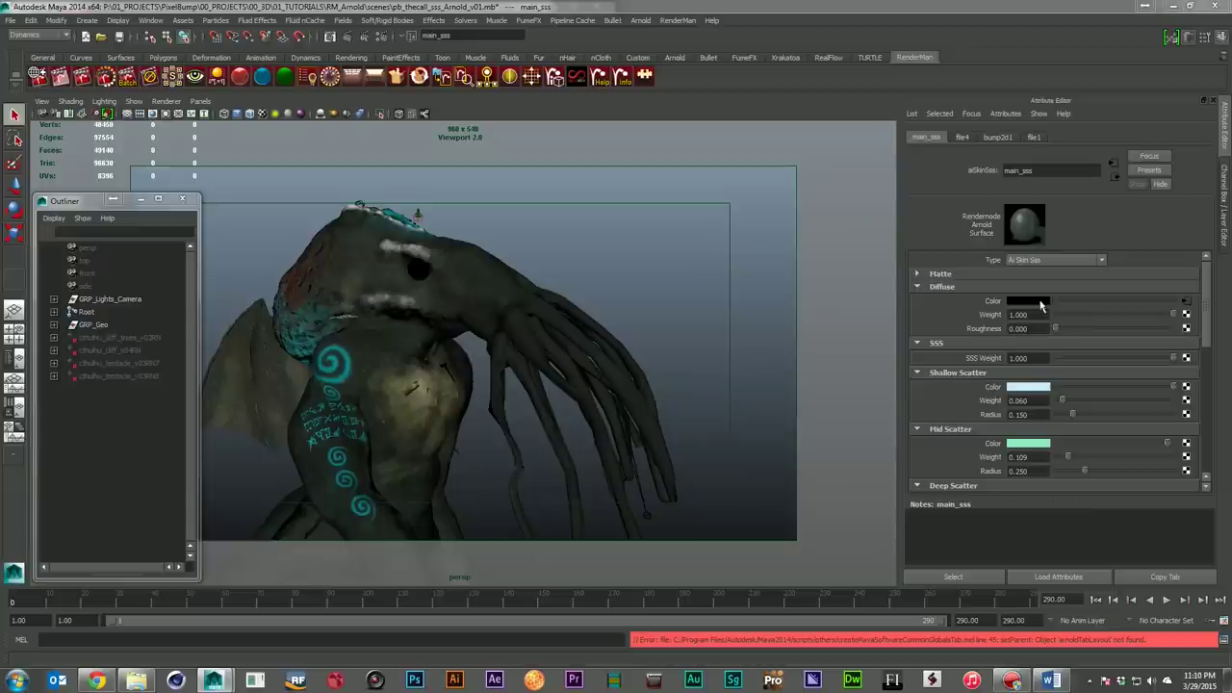
Examine main_sss's Shallow, Mid and Deep Scatter, reflection and Bump Mapping attributes
scroll(1113, 412, "down", 10)
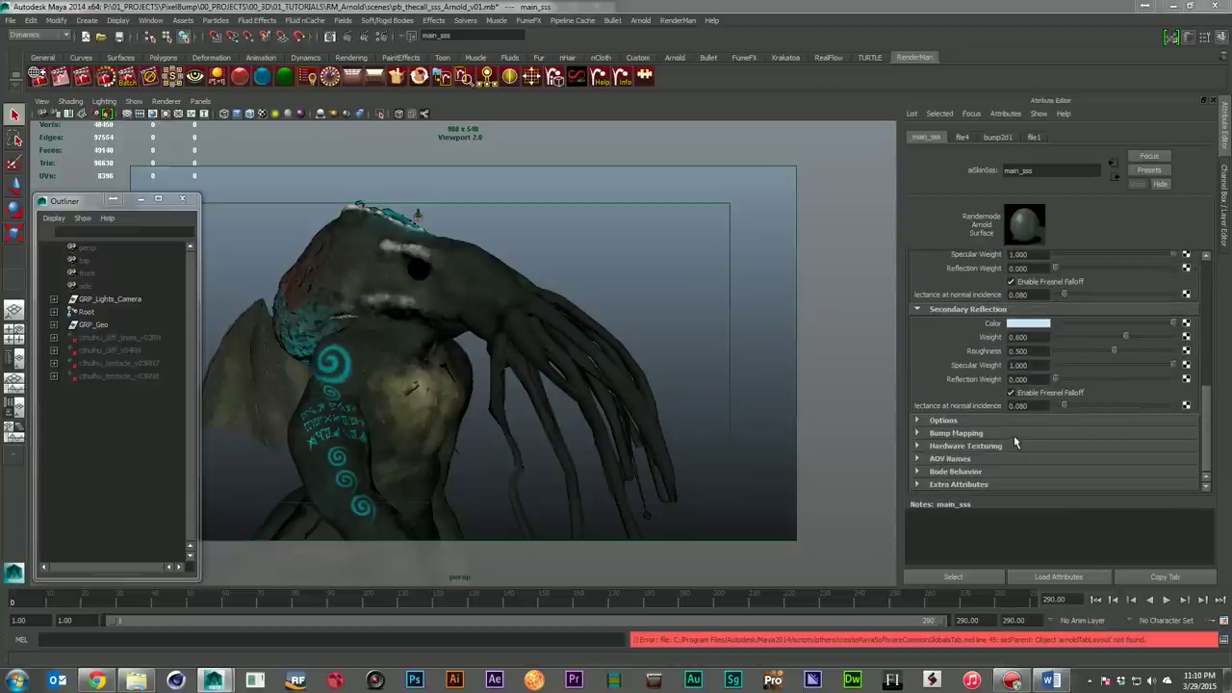
left_click(1014, 435)
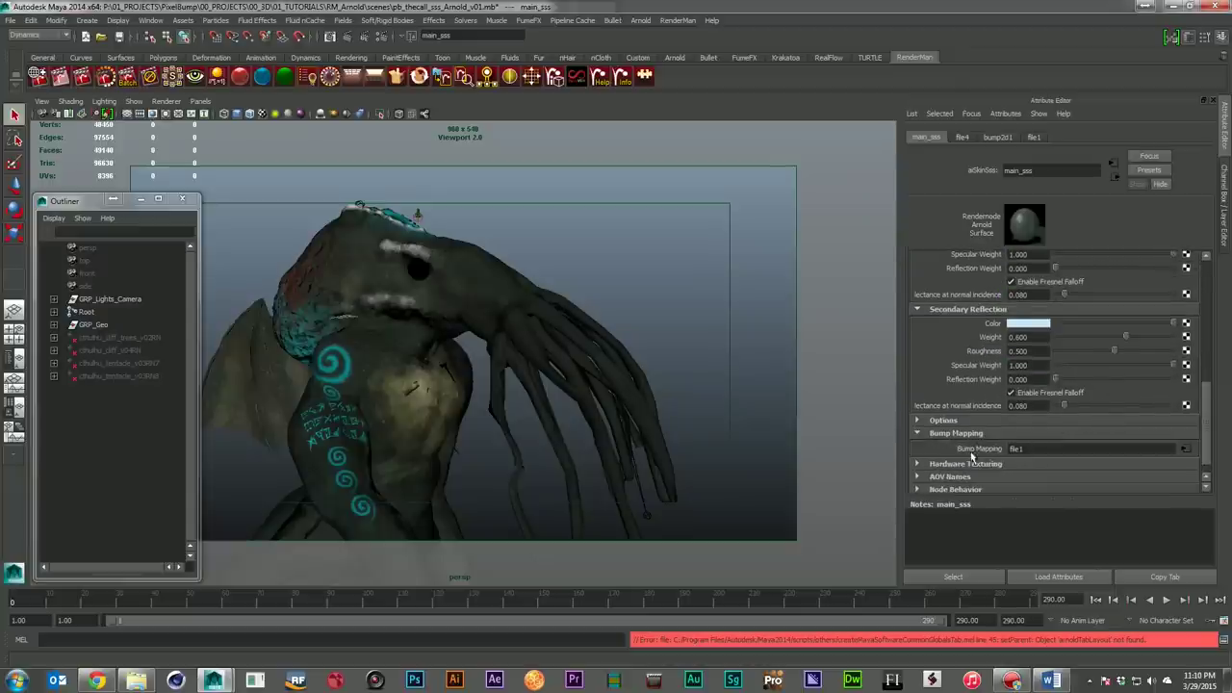
scroll(1050, 454, "up", 3)
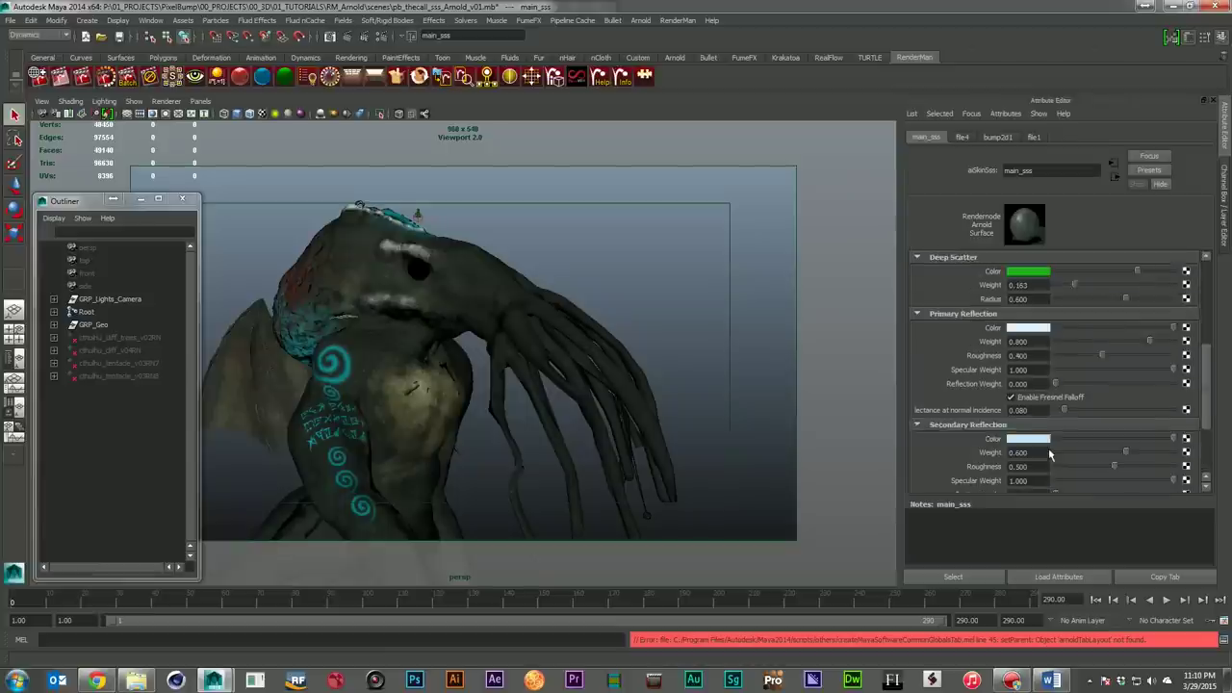
scroll(1050, 454, "up", 2)
scroll(1061, 397, "up", 1)
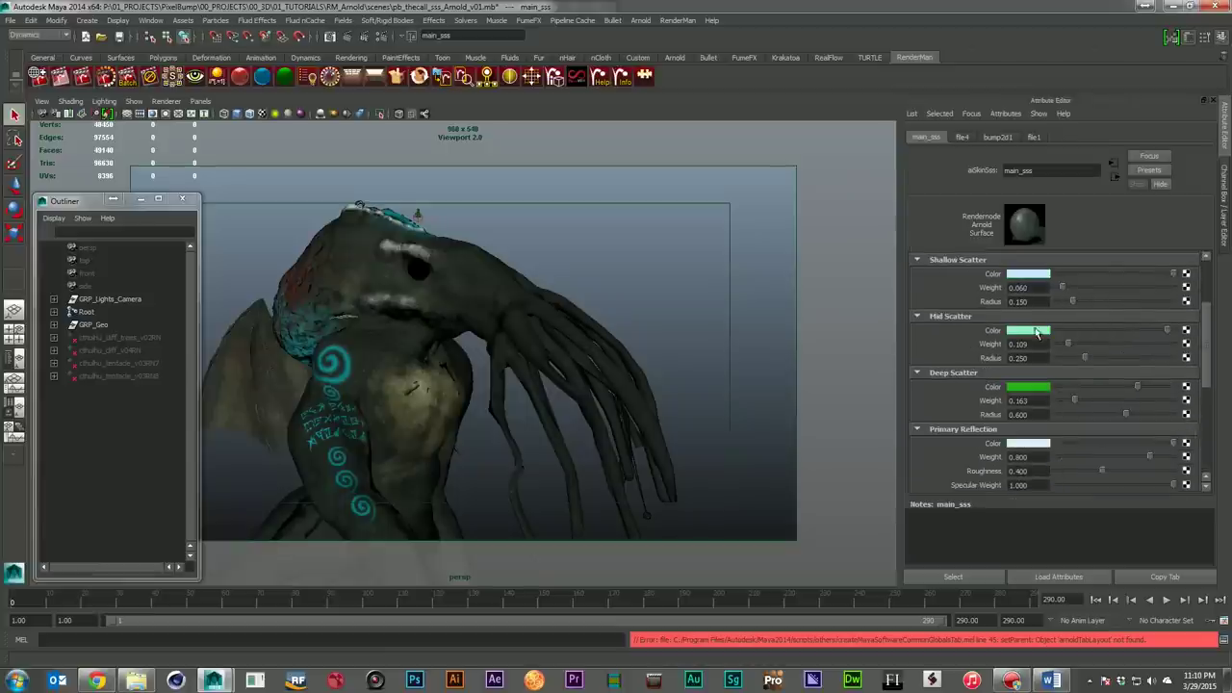
left_click_drag(1010, 268, 1031, 285, "ctrl")
scroll(1090, 421, "down", 1)
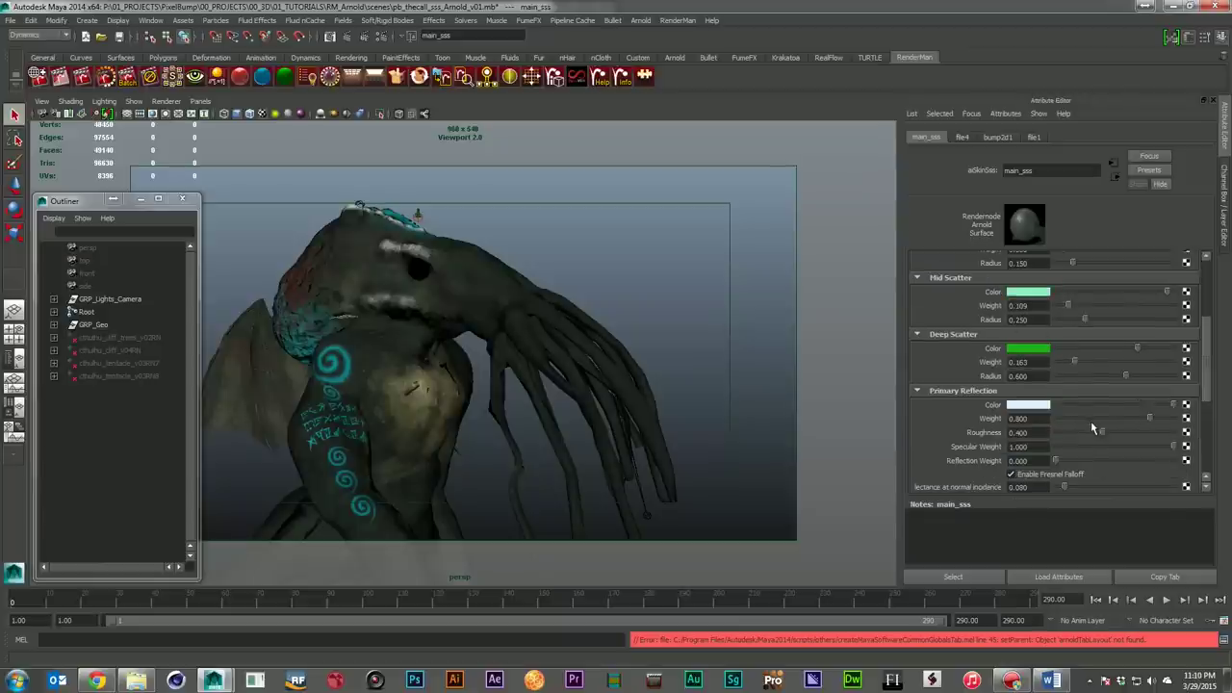
scroll(1091, 425, "down", 1)
scroll(1094, 436, "up", 4)
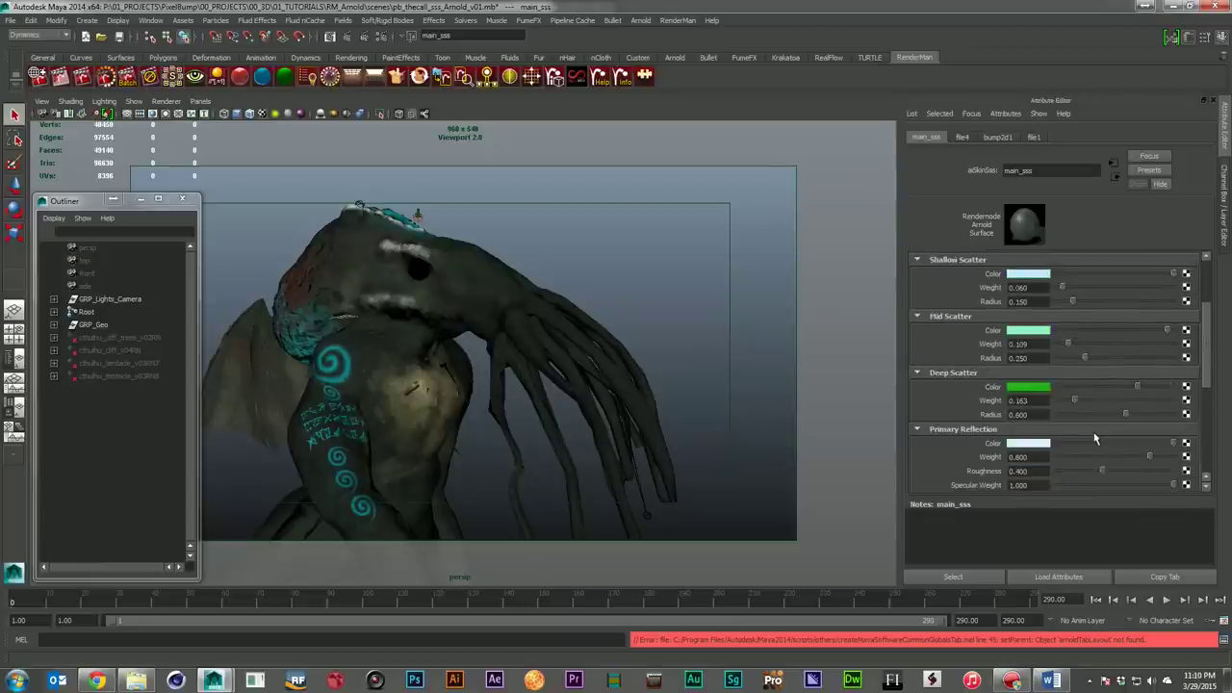
Render the creature with Arnold while setting main_sss's Deep Scatter weight to 0.359, Mid to 0.364 and Shallow to 0.614, and close the Render View
left_click(367, 39)
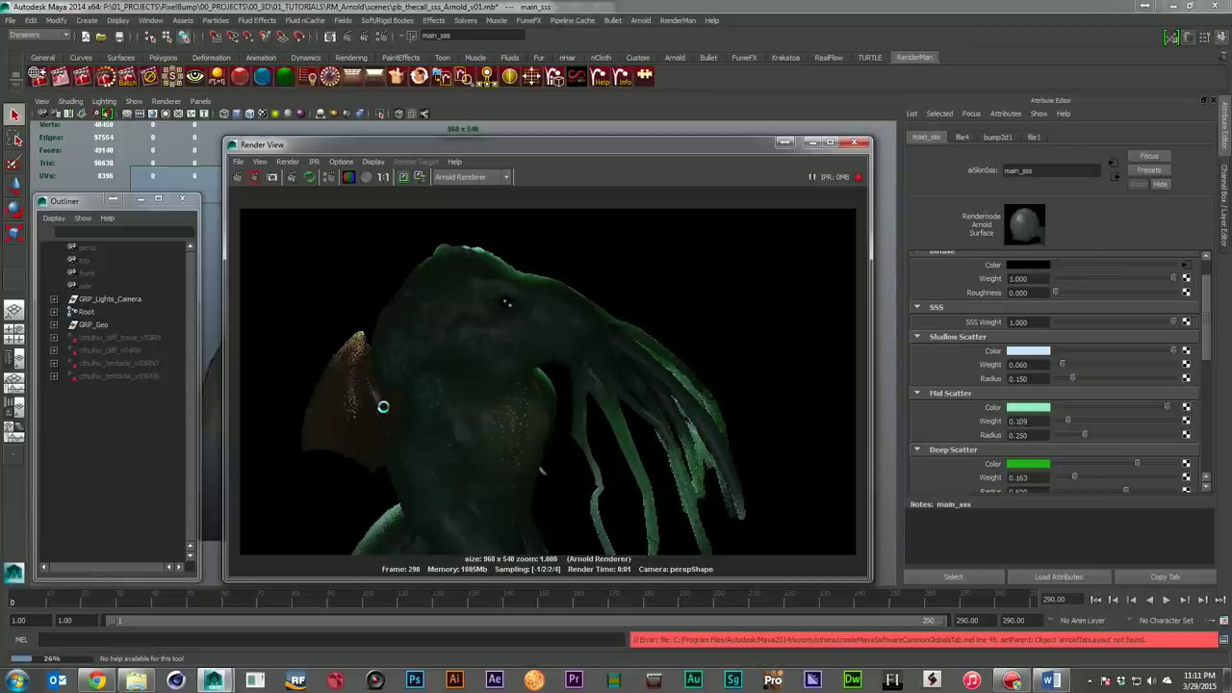
scroll(1077, 452, "down", 1)
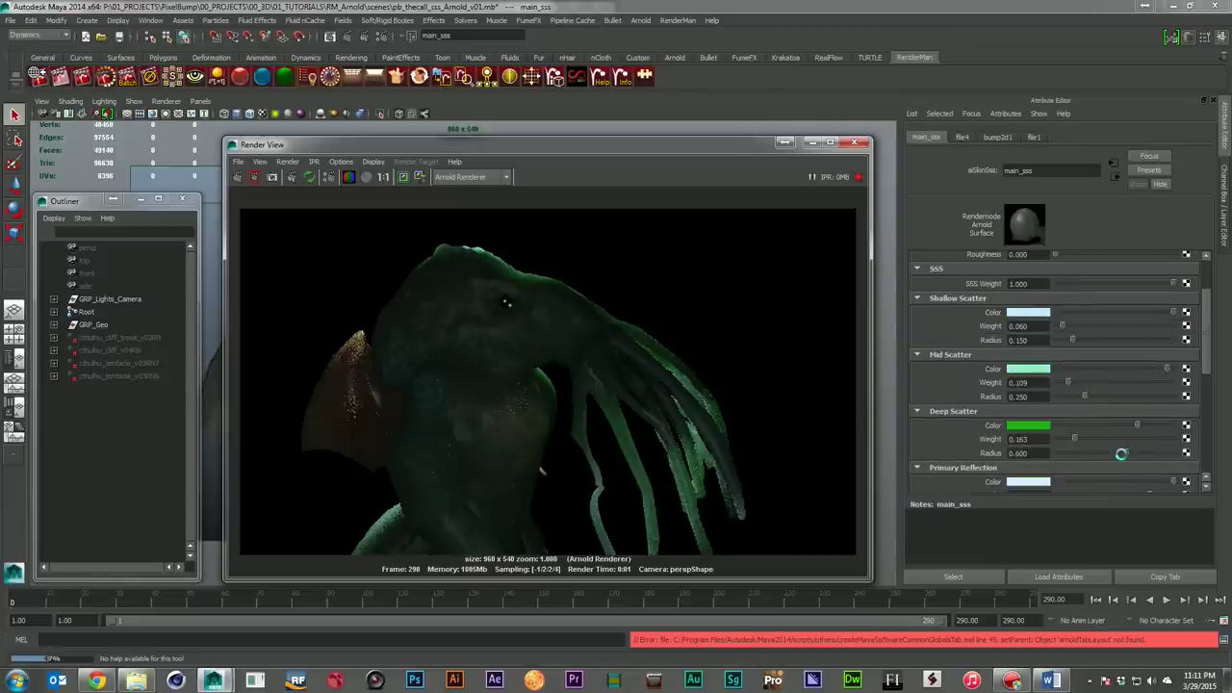
left_click_drag(1083, 439, 1097, 439)
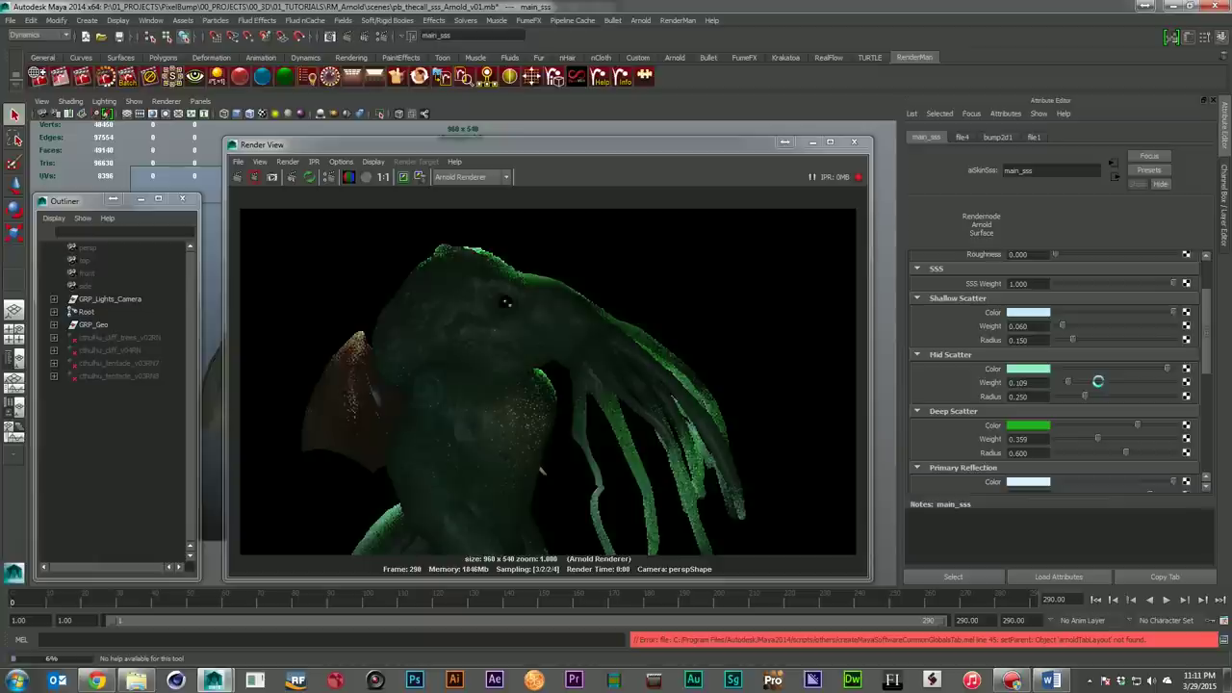
left_click_drag(1098, 381, 1122, 377)
left_click(1127, 326)
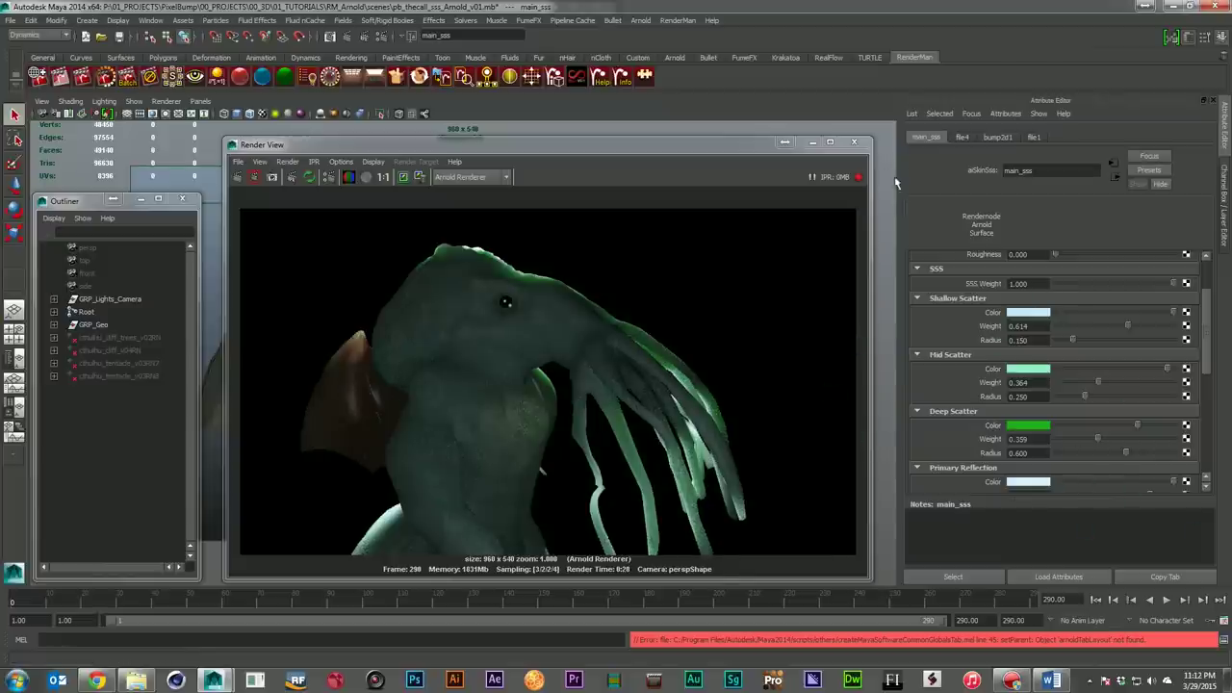
left_click(856, 142)
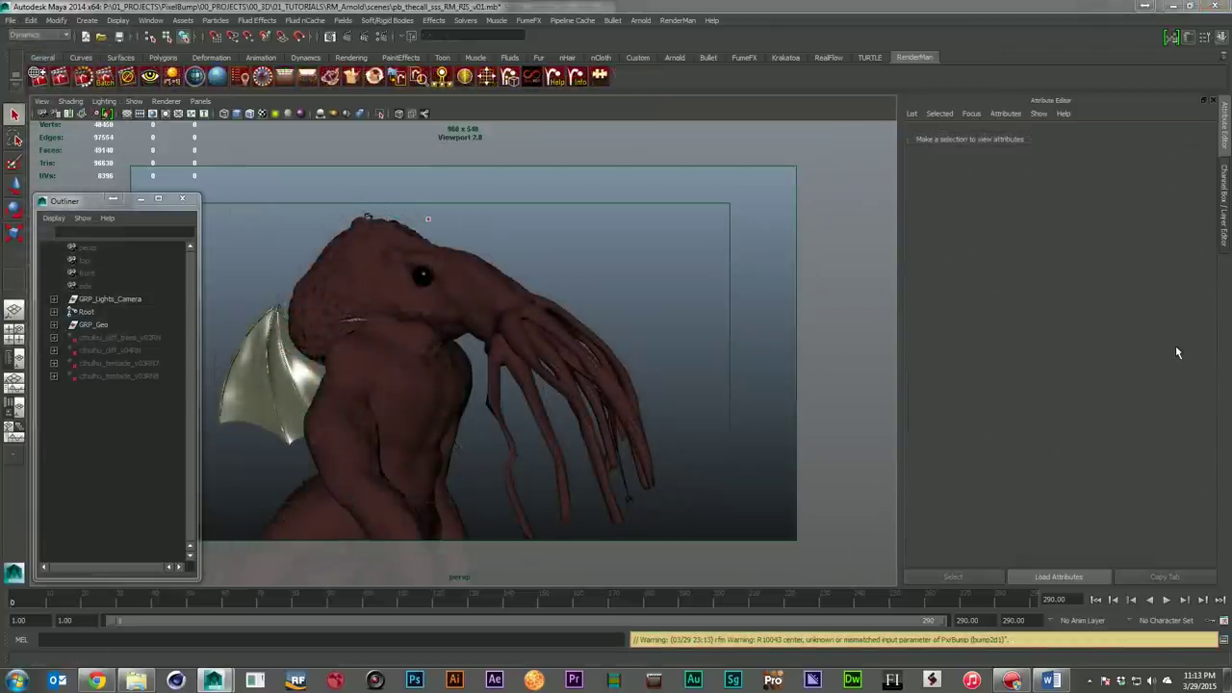
List the RenderMan RIS nodes in the Hypershade and graph the main PxrLMSubsurface material's input and output connections
left_click_drag(1150, 361, 496, 225)
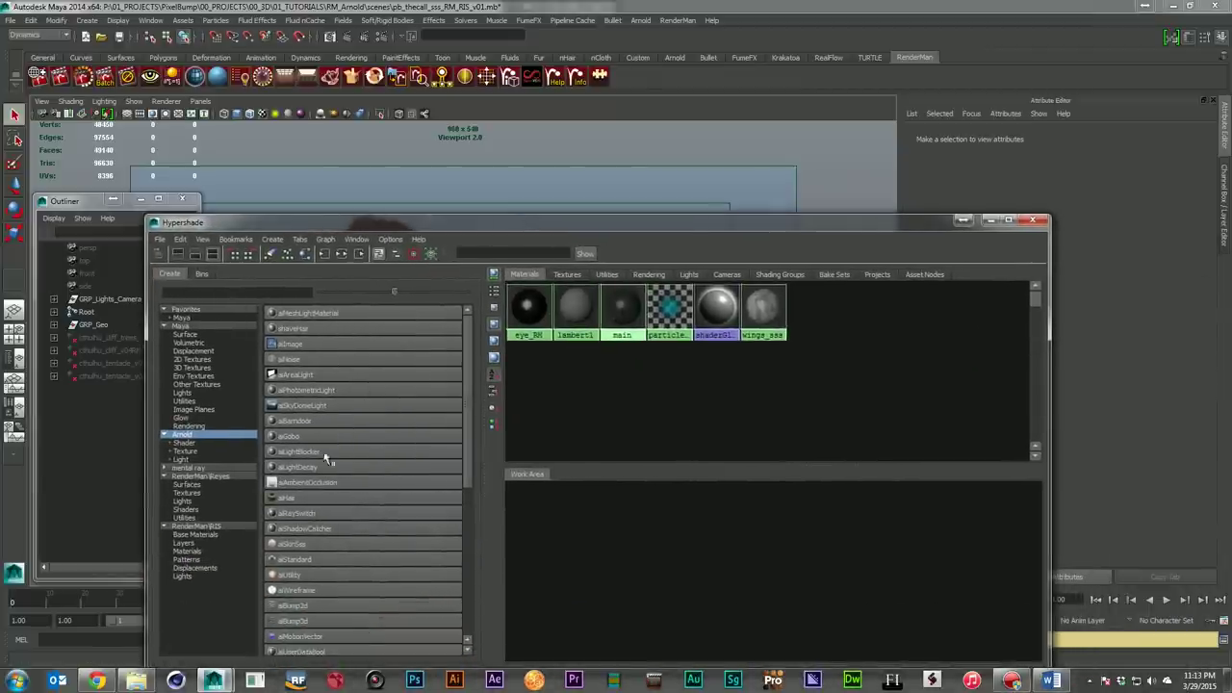
left_click(200, 525)
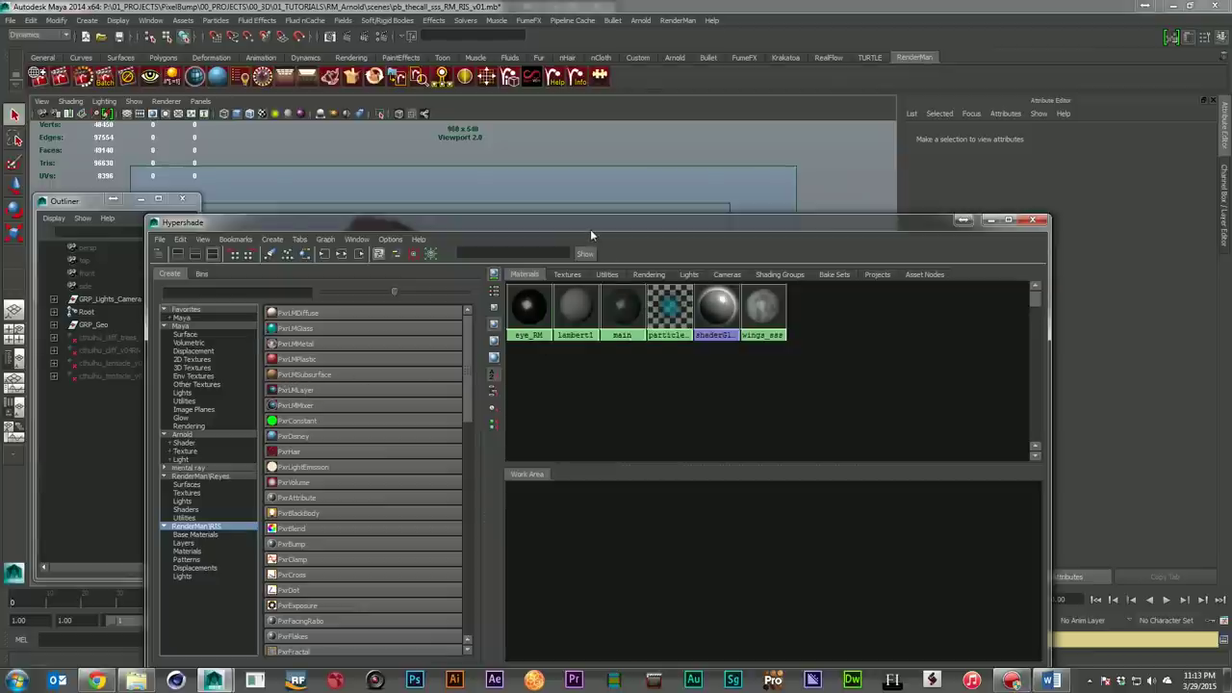
left_click(620, 306)
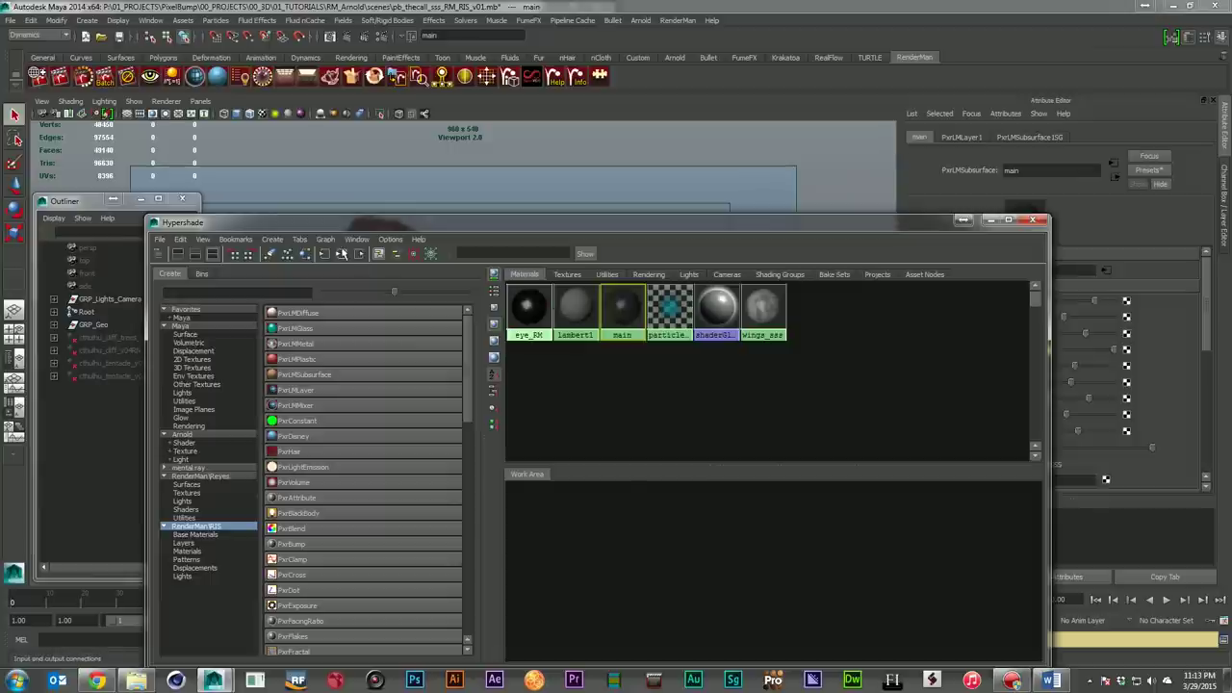
left_click(341, 253)
mouse_move(671, 223)
left_mouse_down()
mouse_move(425, 179)
mouse_move(405, 156)
left_mouse_up()
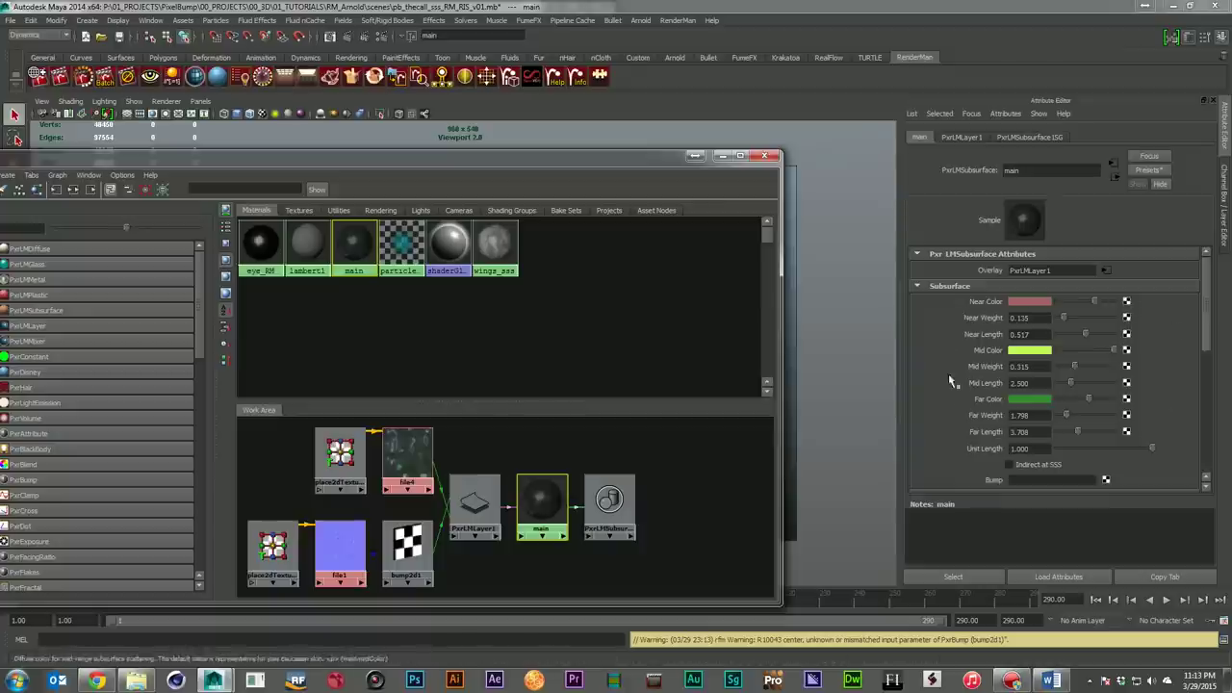
Examine main's subsurface attributes and PxrLMLayer1's diffuse and specular attributes, and put the Hypershade away
mouse_move(1208, 315)
left_mouse_down()
mouse_move(1217, 430)
mouse_move(1203, 291)
left_mouse_up()
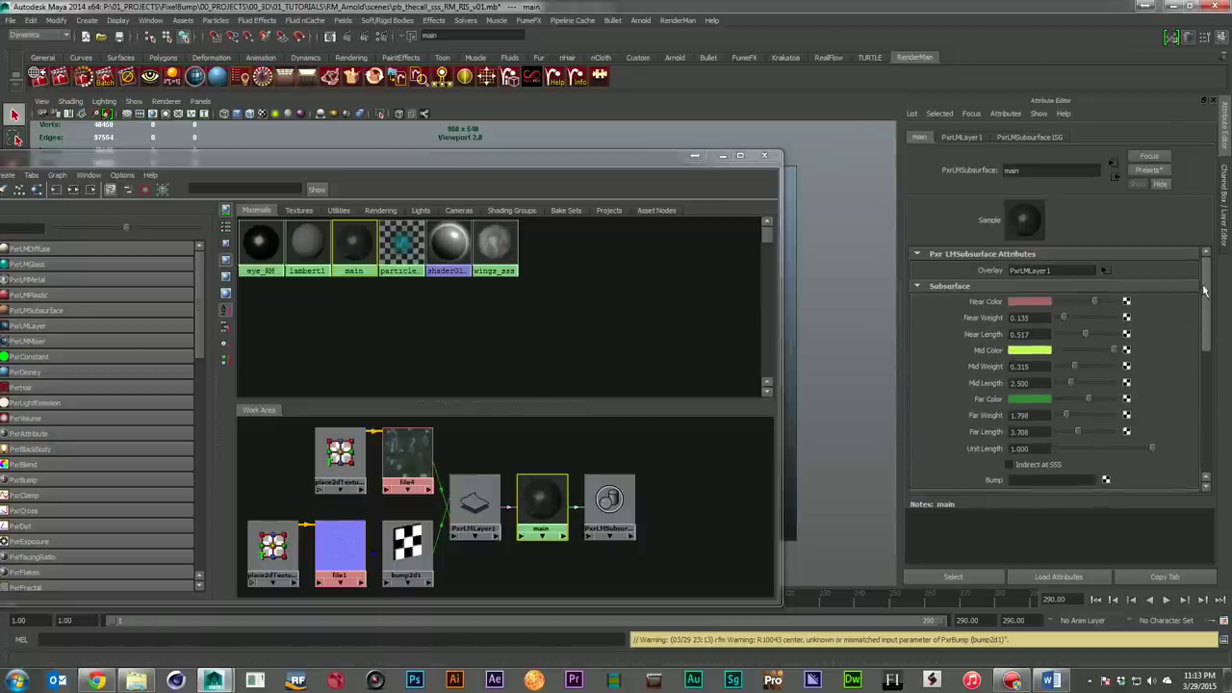
left_click(475, 502)
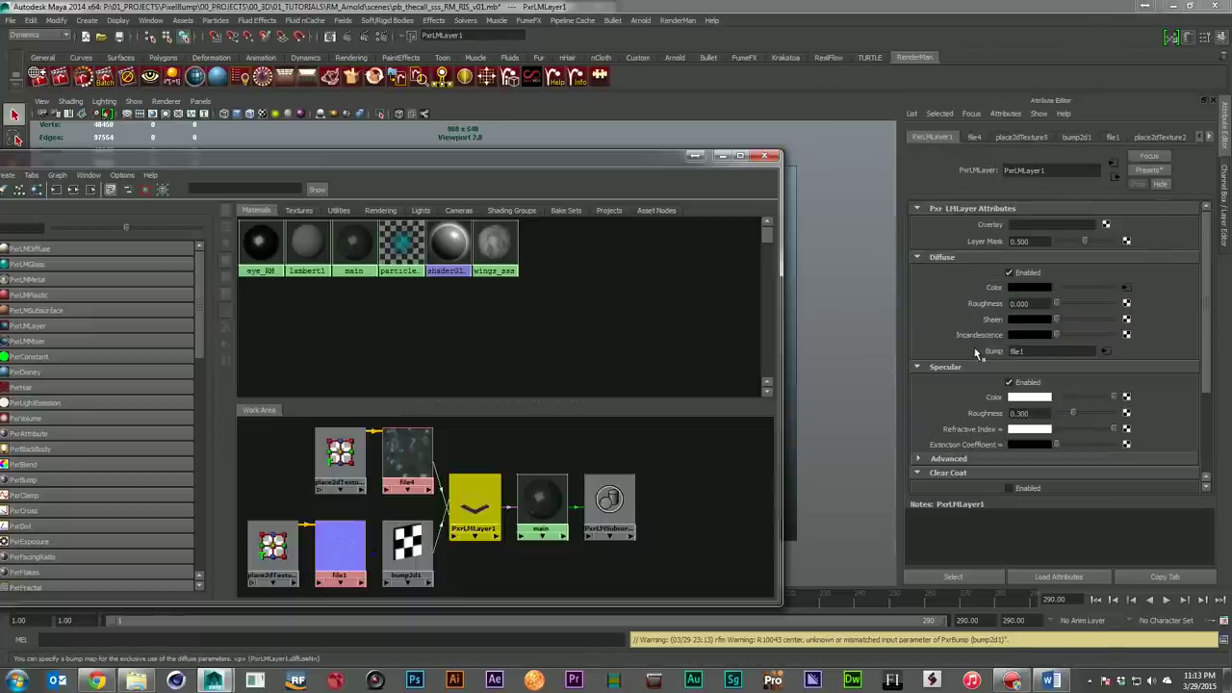
scroll(1052, 358, "down", 2)
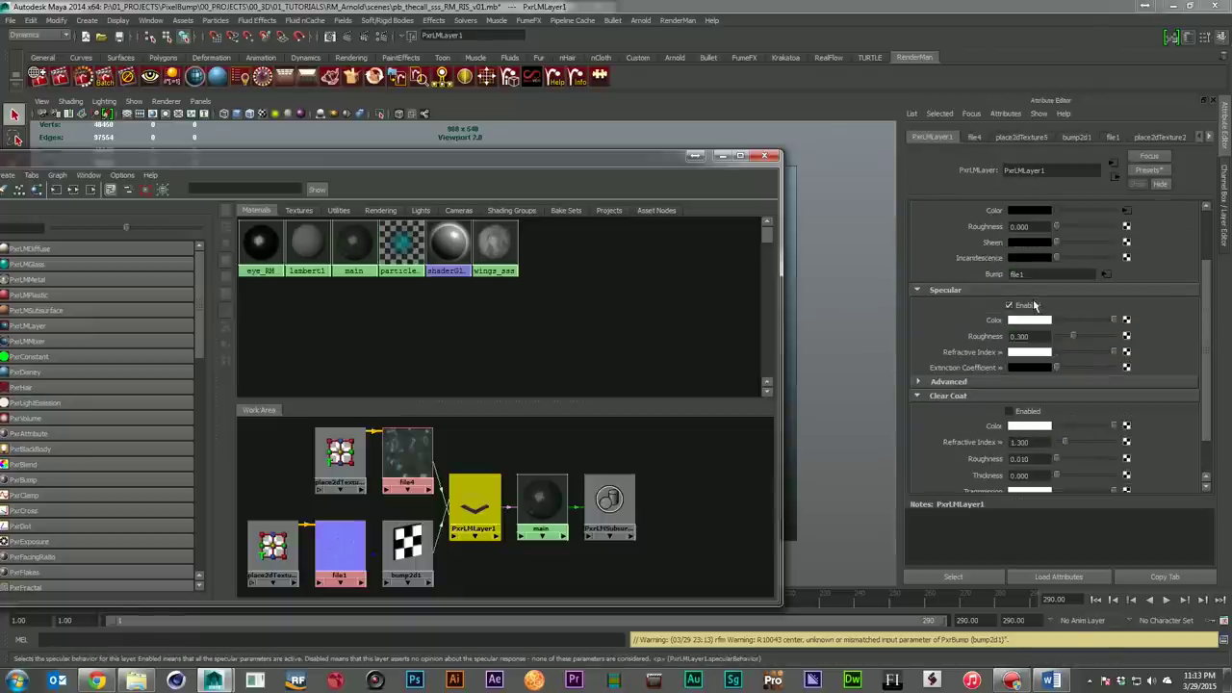
scroll(1148, 412, "up", 2)
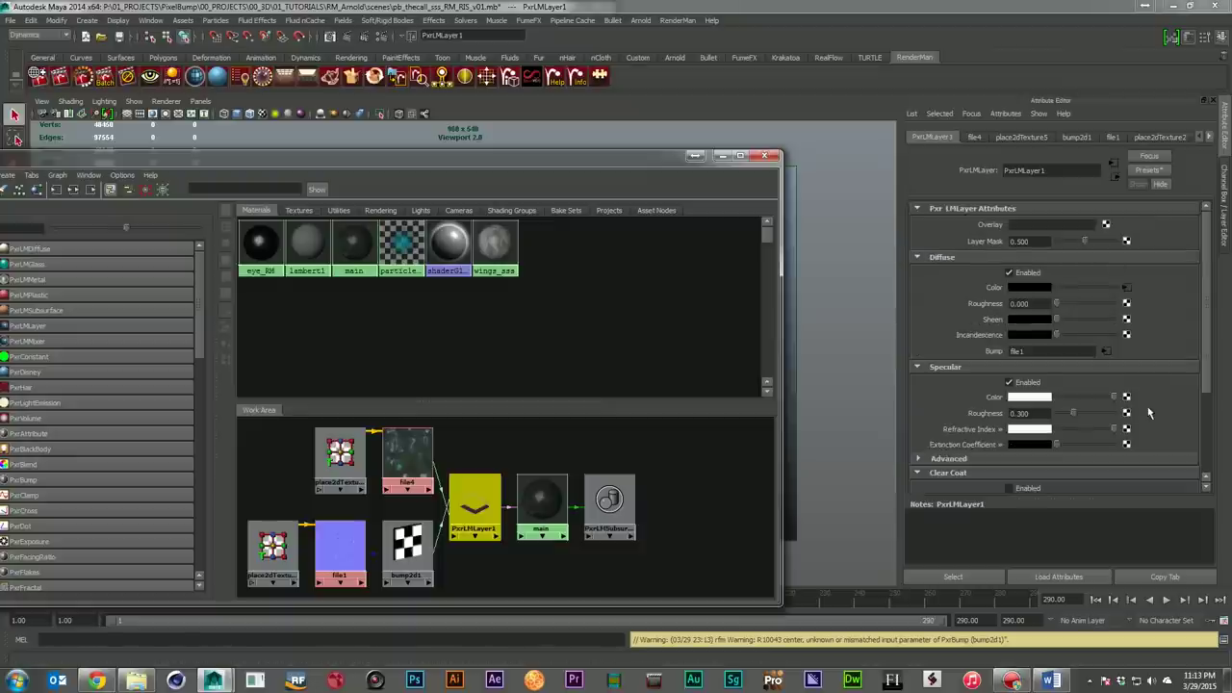
left_click(541, 497)
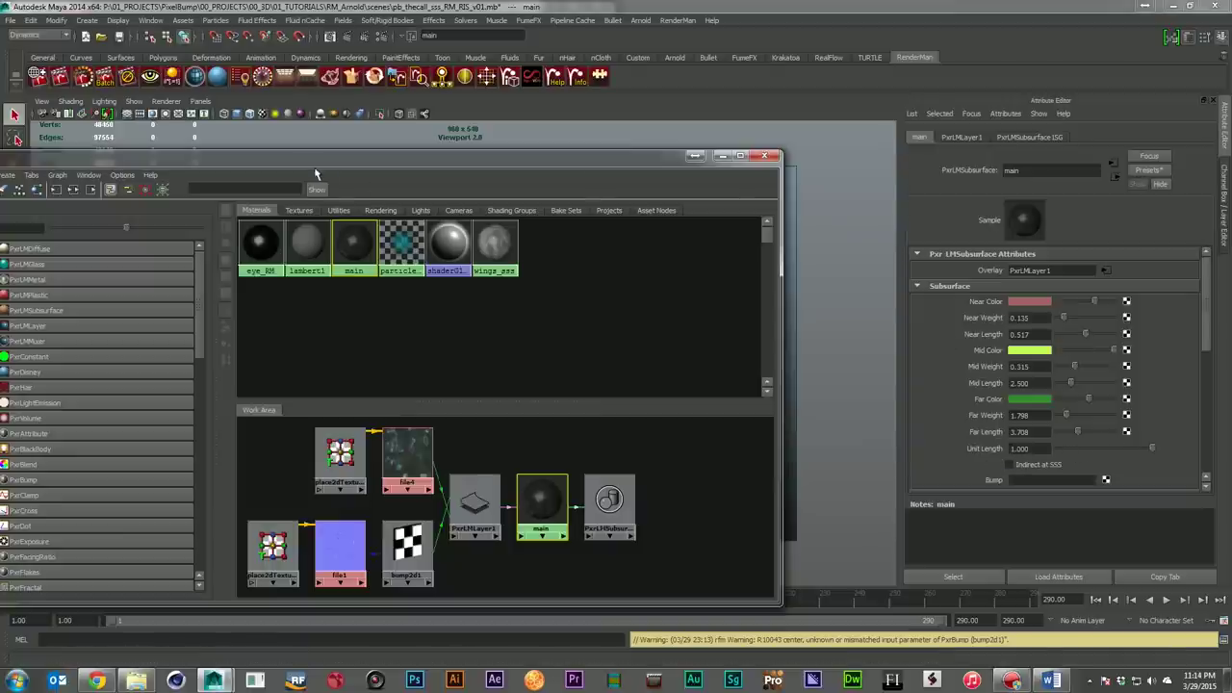
left_click(722, 154)
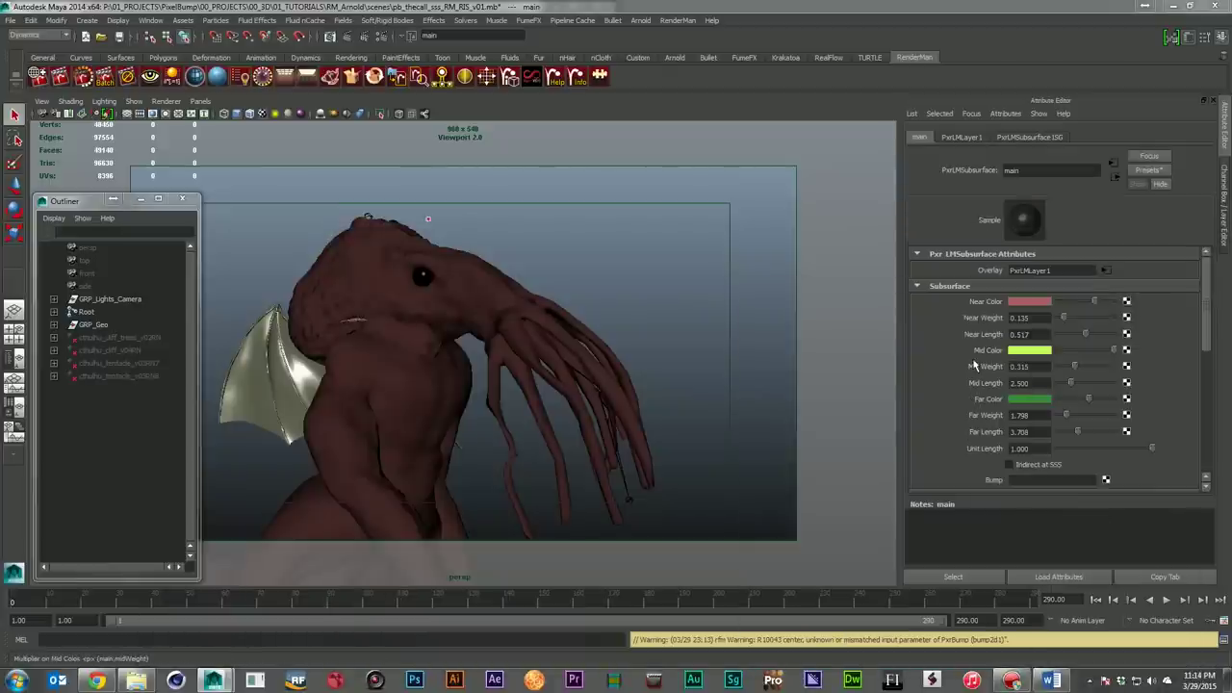
Start an interactive RenderMan RIS render of the creature and set main's subsurface Far Weight to 6.742
left_click(723, 120)
left_click(105, 77)
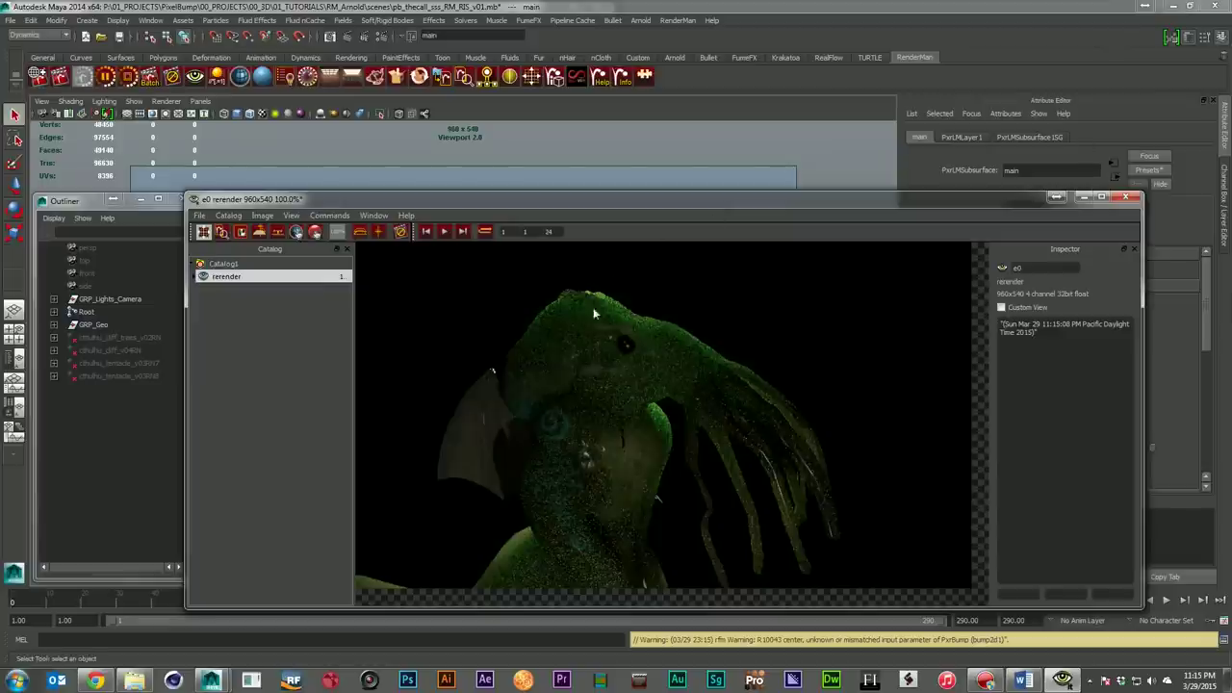
left_click_drag(806, 198, 589, 126)
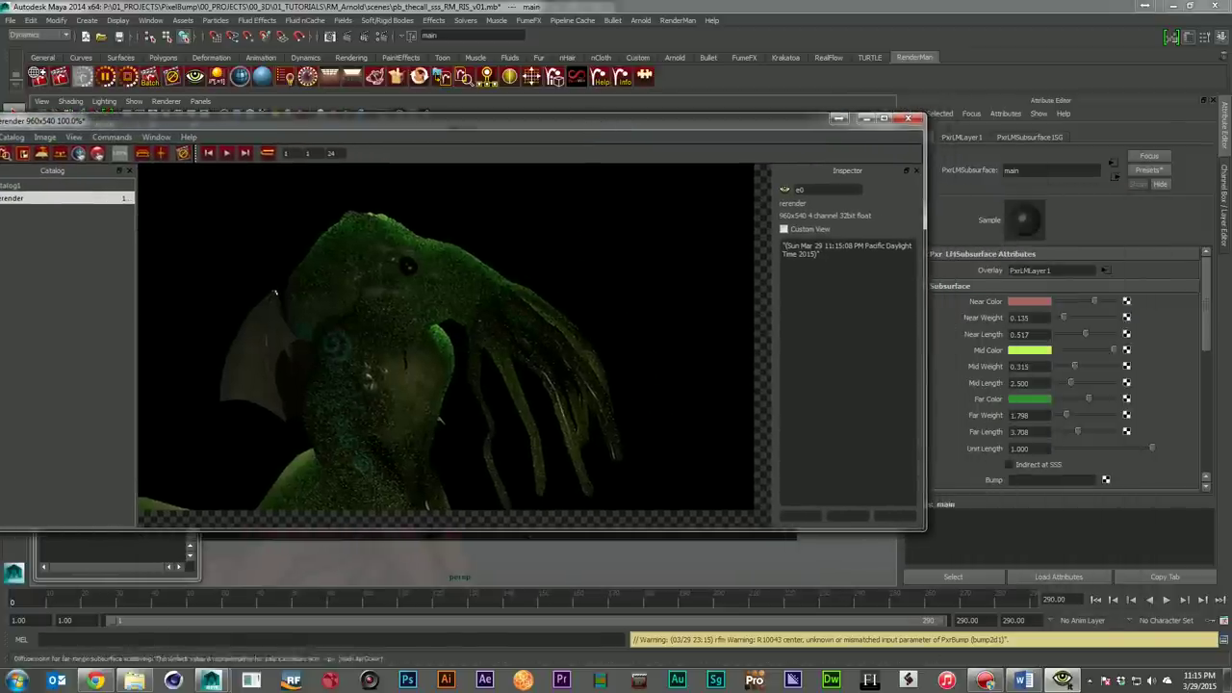
left_click(1094, 415)
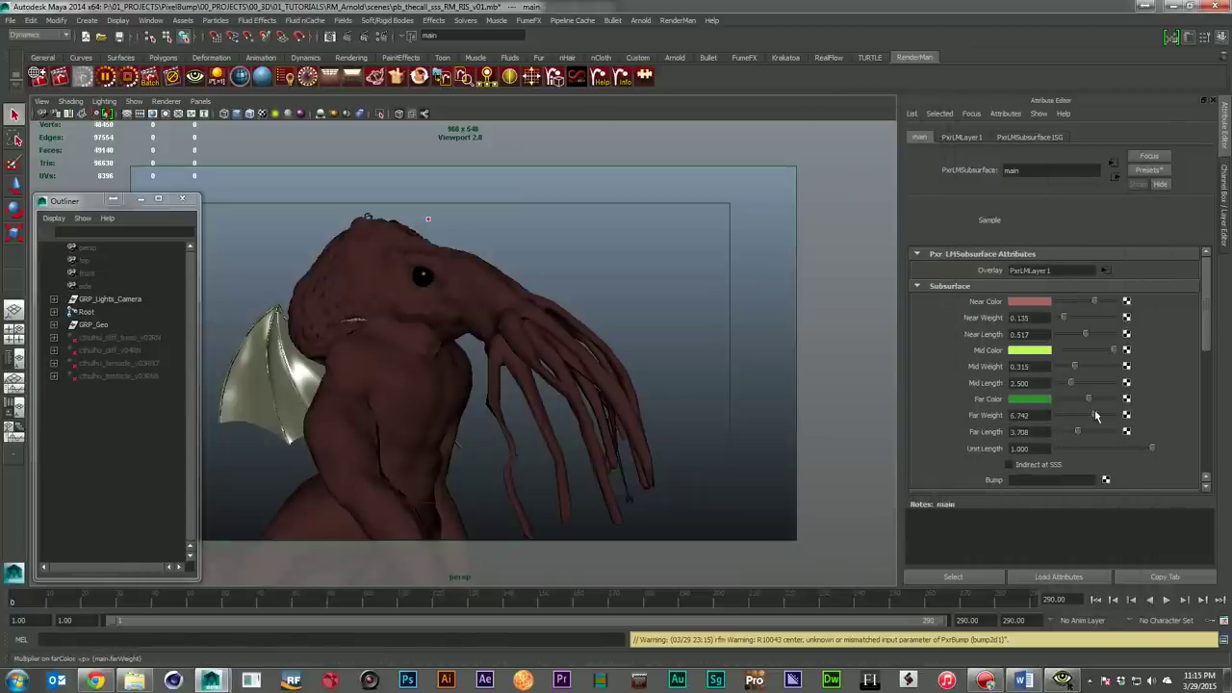
Set main's subsurface Near Weight to 0.921, review the interactive render and close its window, discarding the session
left_click(1062, 680)
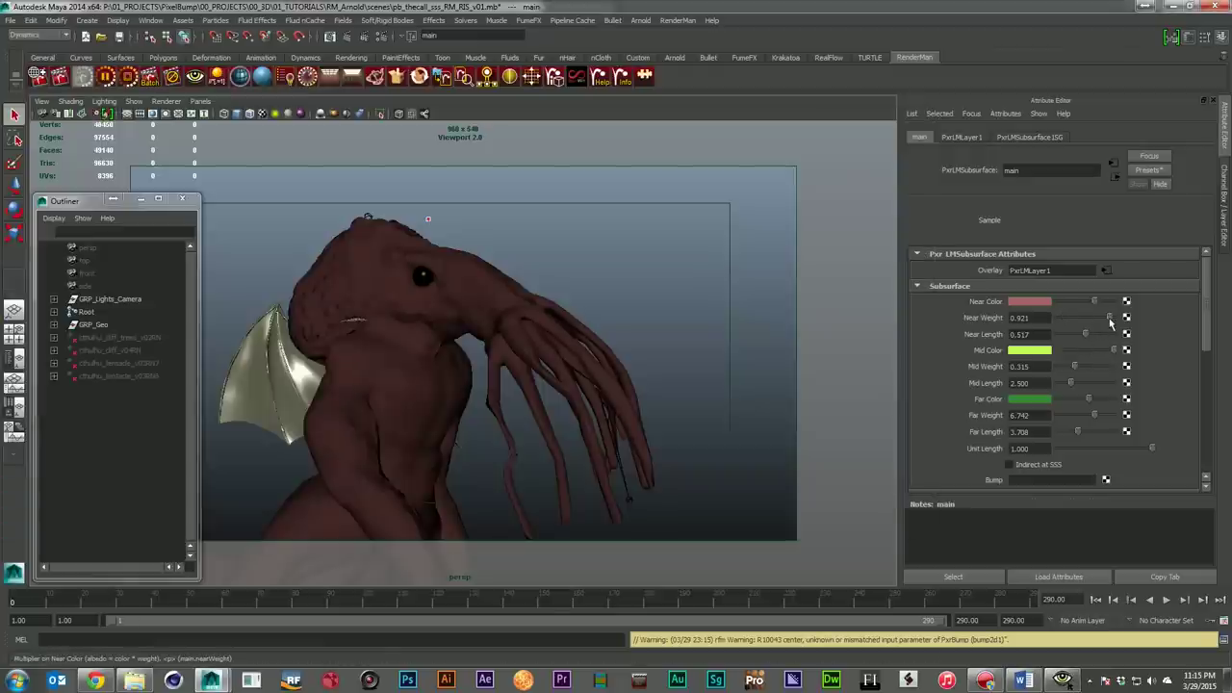
left_click(1062, 681)
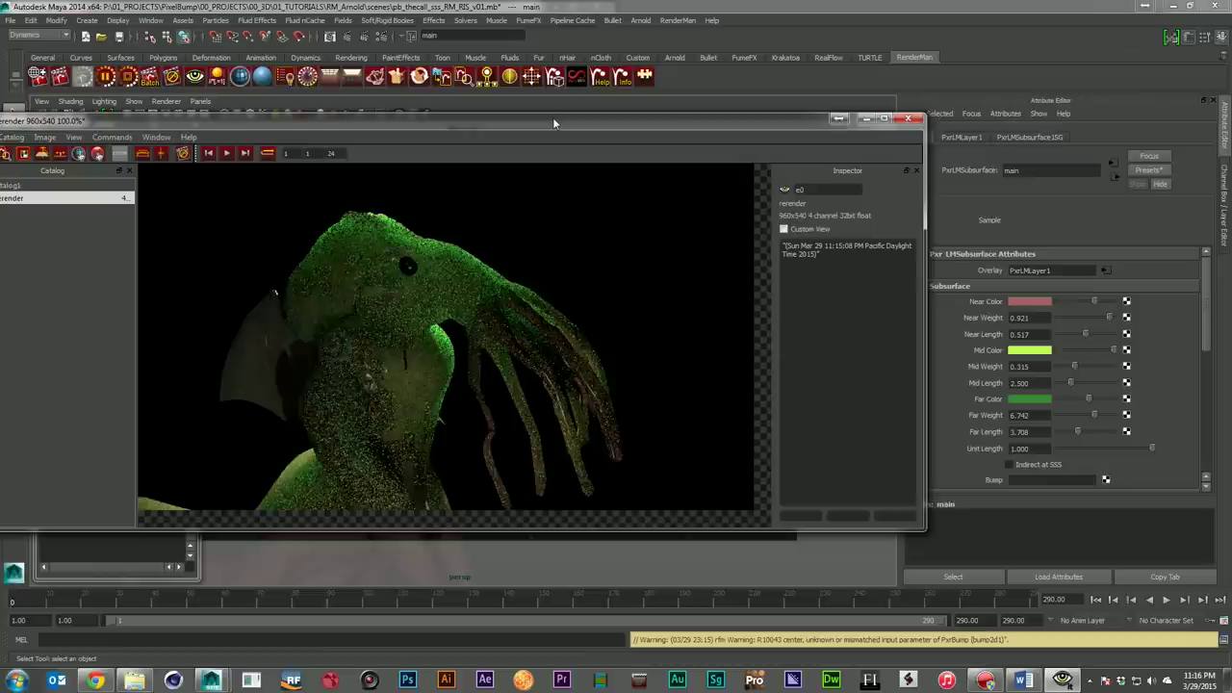
left_click_drag(552, 117, 609, 169)
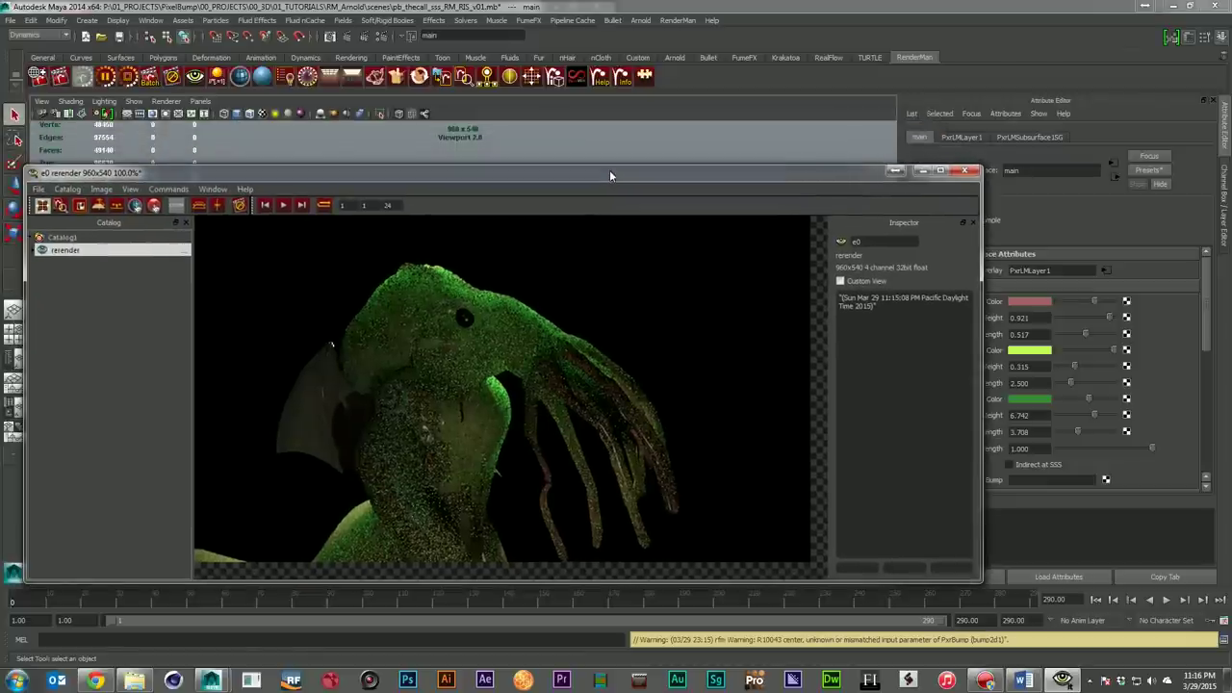
left_click(964, 170)
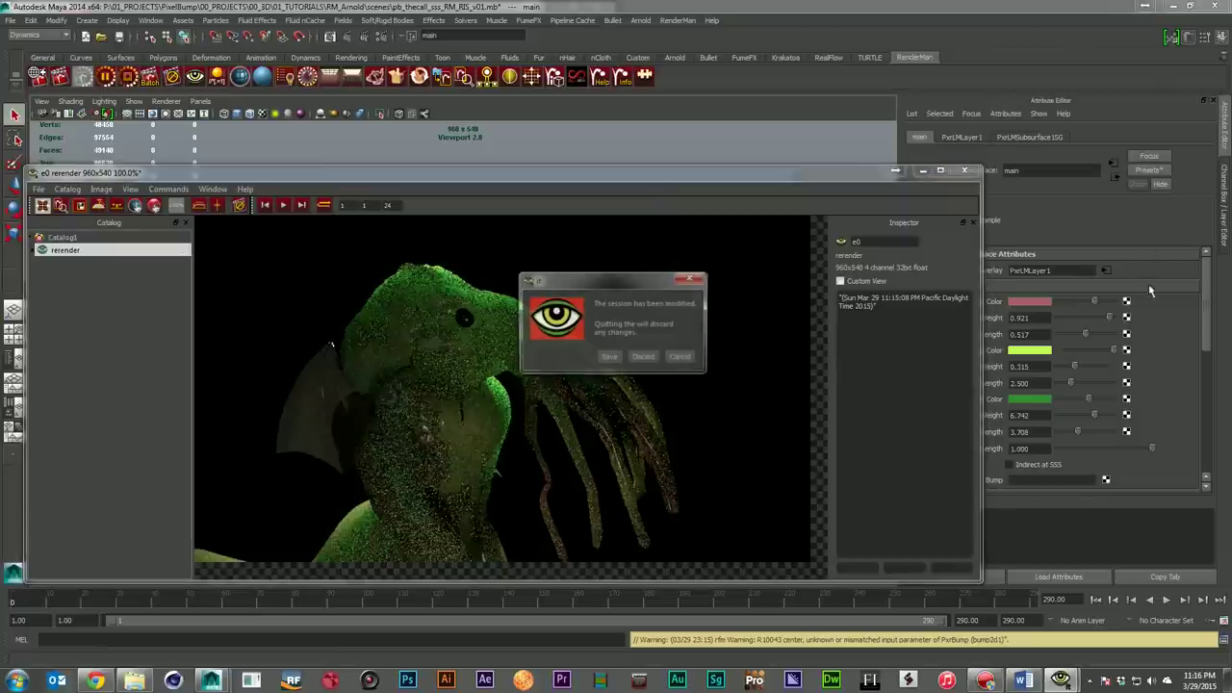
left_click(639, 356)
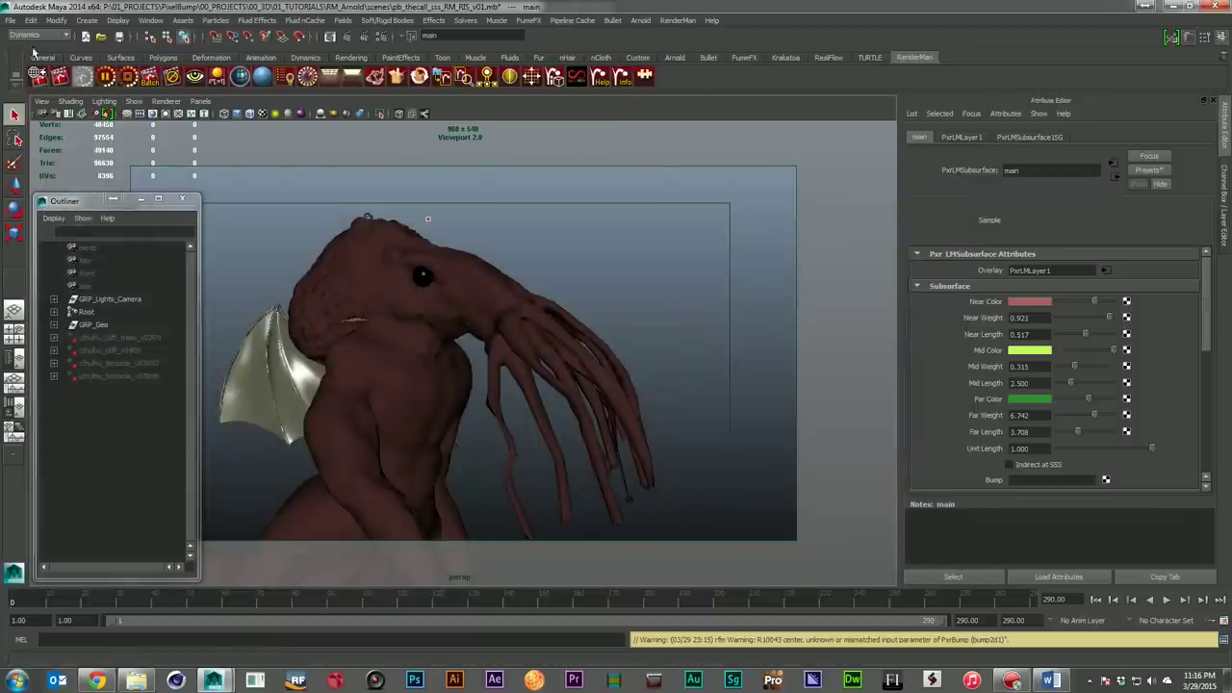
Open the scene pb_thecall_sss_RM_Reyes_v01.mb
left_click(8, 19)
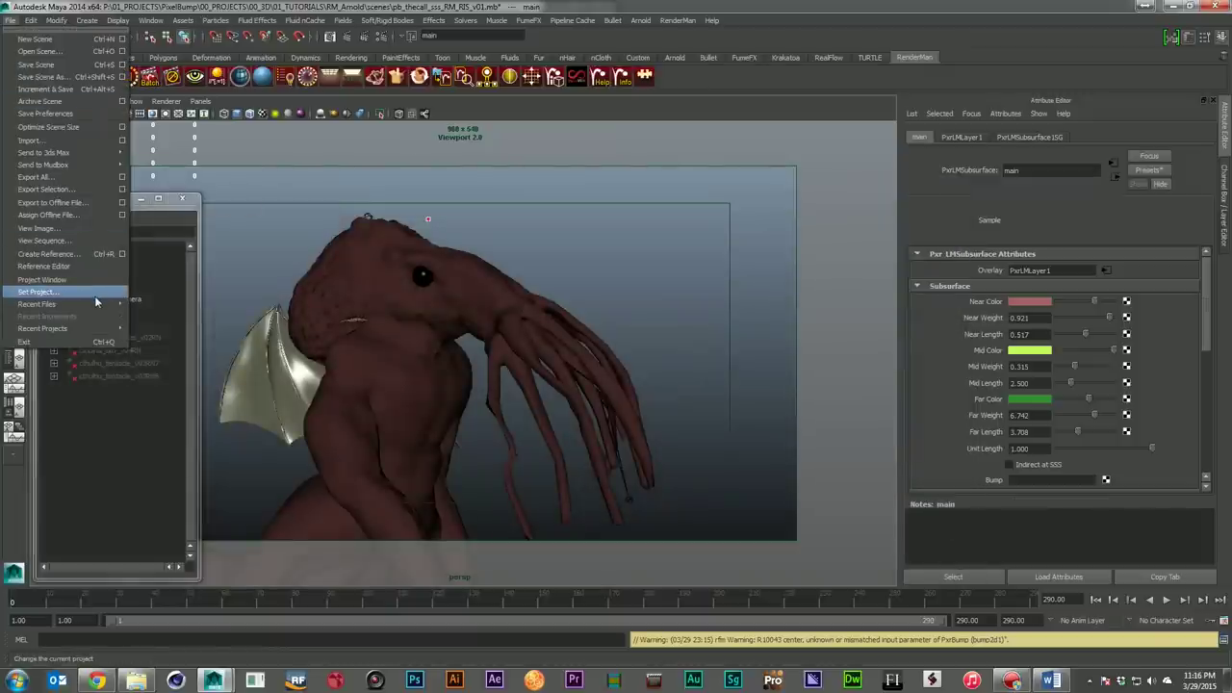
left_click(39, 51)
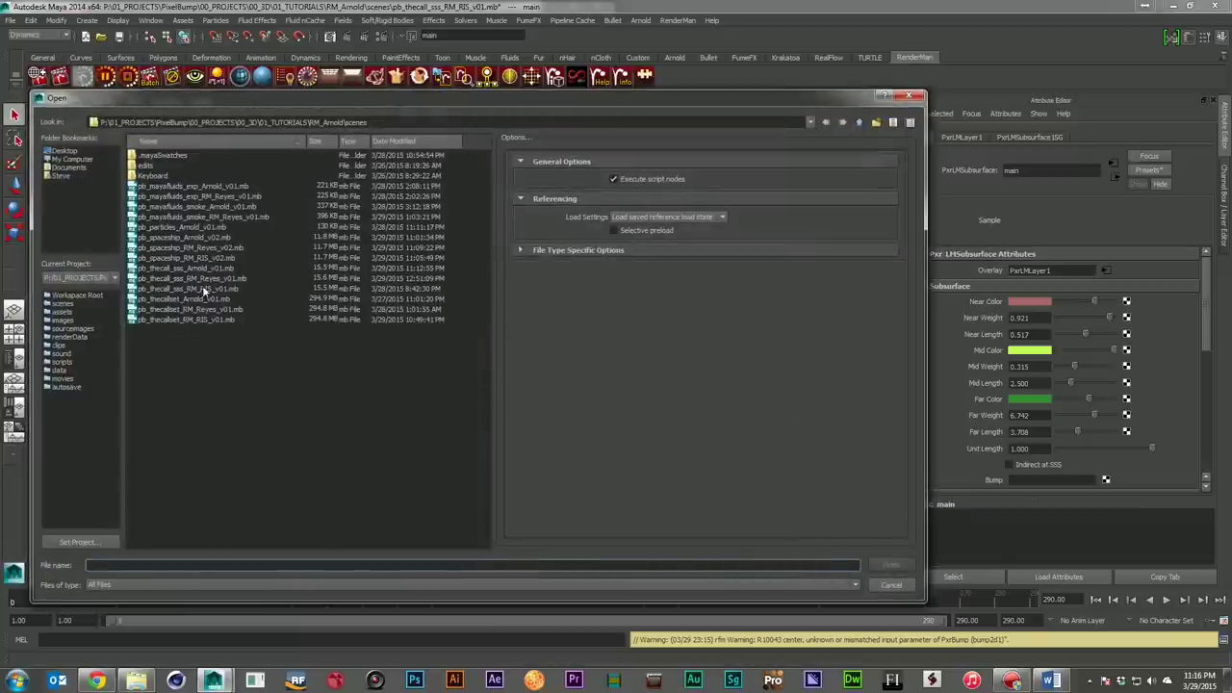
double_click(204, 278)
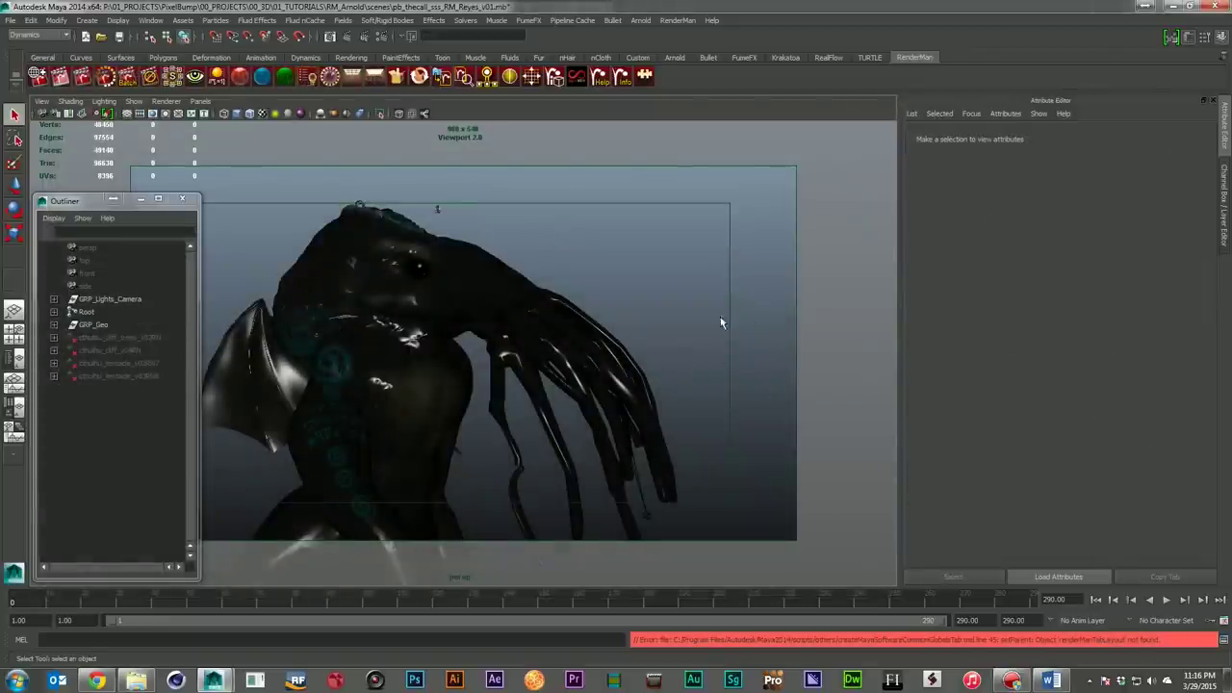
Open the Hypershade and graph the main_skin material's input and output connections
key("shift+t")
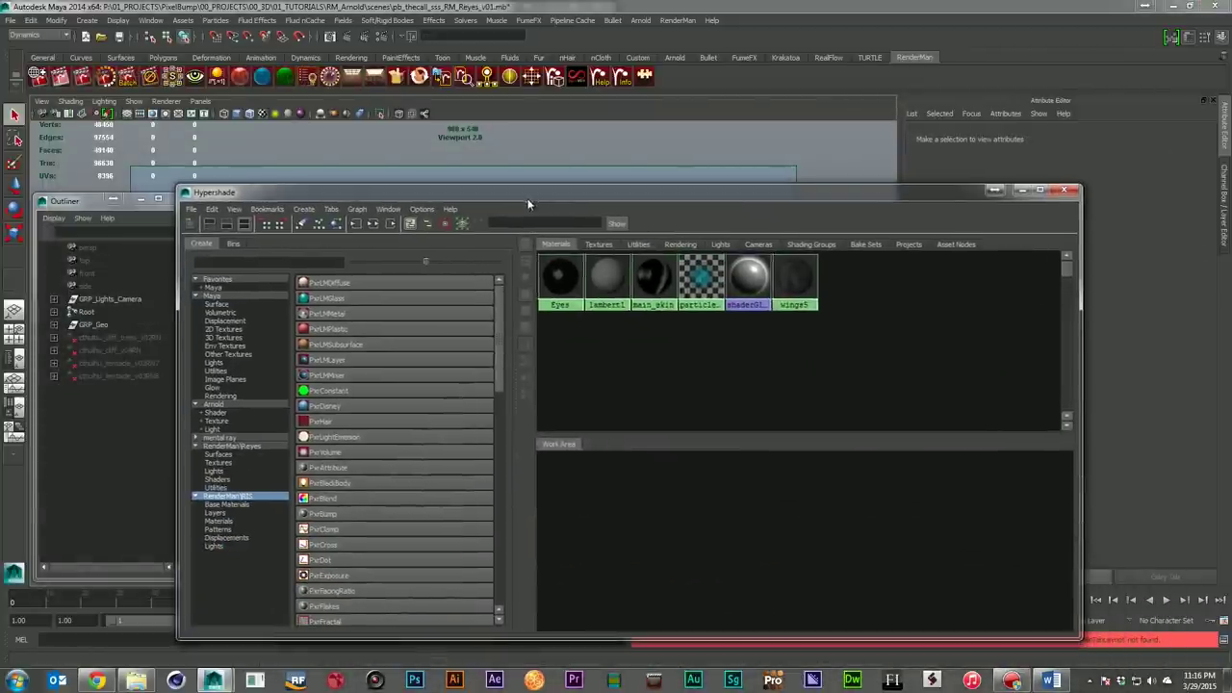
left_click(656, 281)
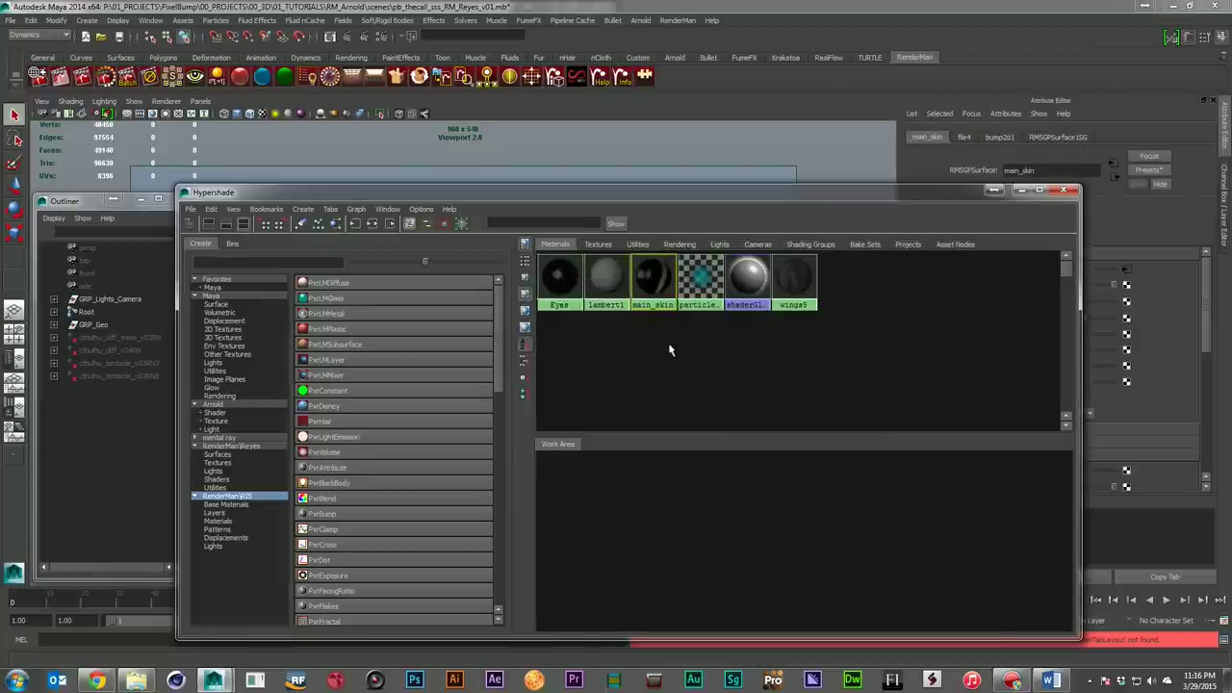
left_click_drag(763, 198, 600, 156)
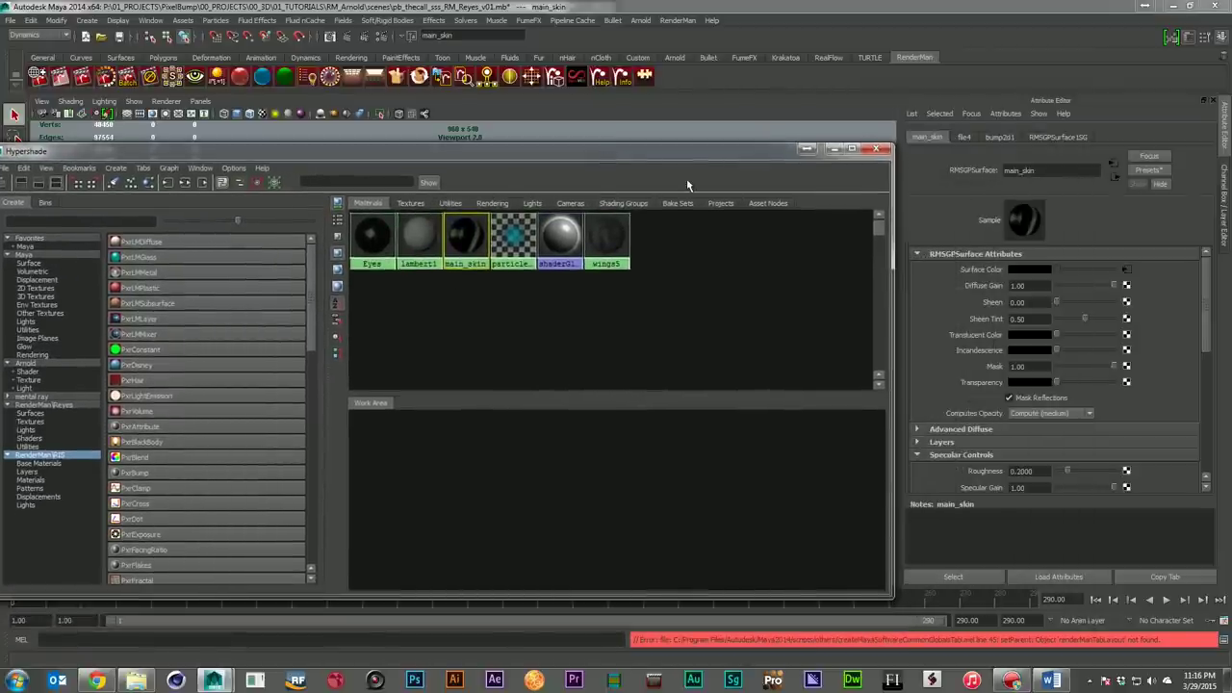
left_click(185, 183)
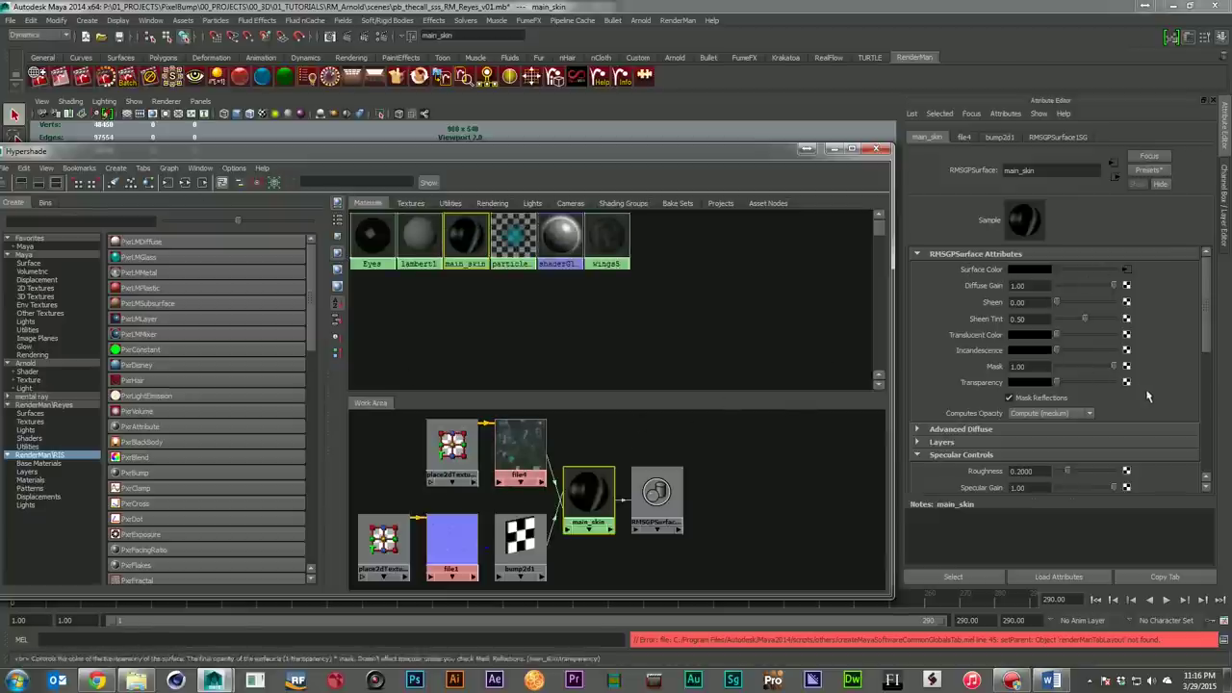
Examine main_skin's specular, displacement and Subsurface Controls attributes, collapsing the other sections, and put the Hypershade away
scroll(1147, 396, "down", 10)
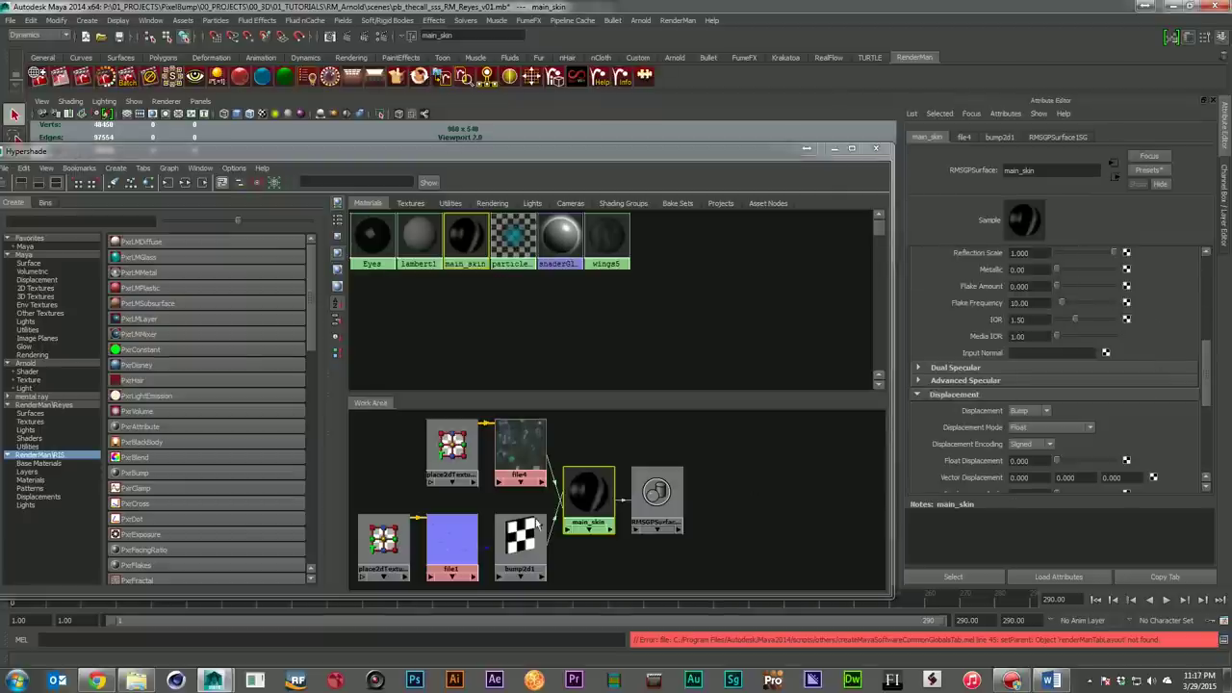
scroll(957, 392, "down", 4)
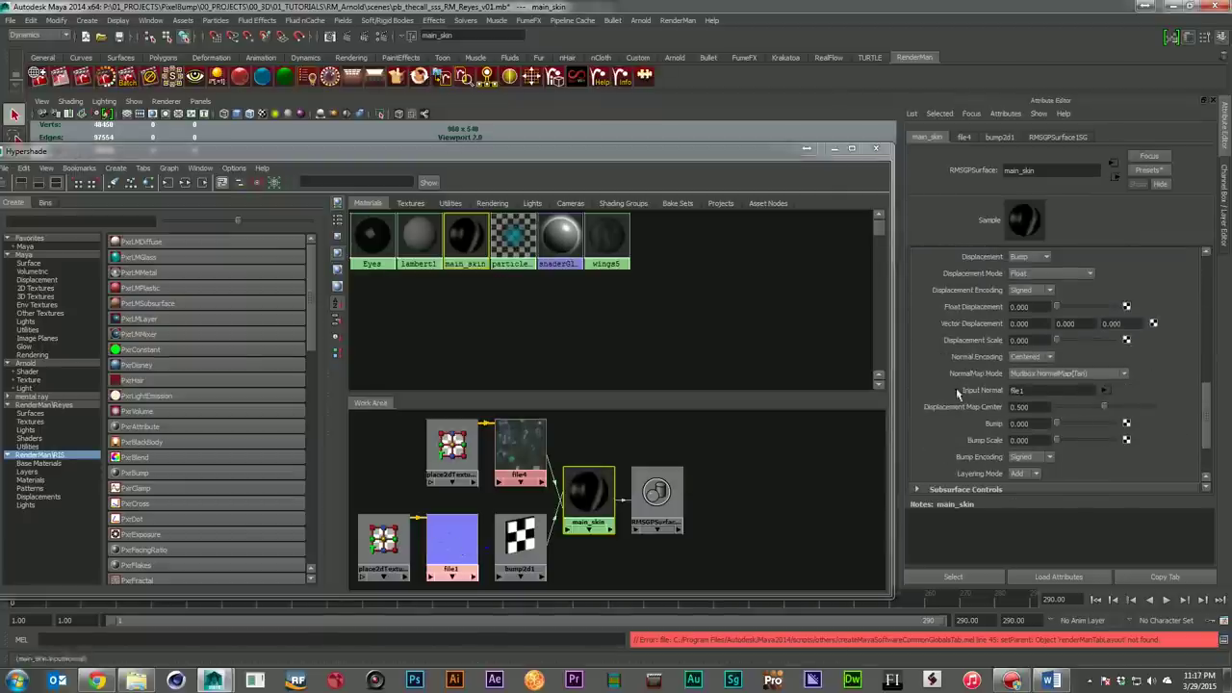
scroll(960, 380, "up", 2)
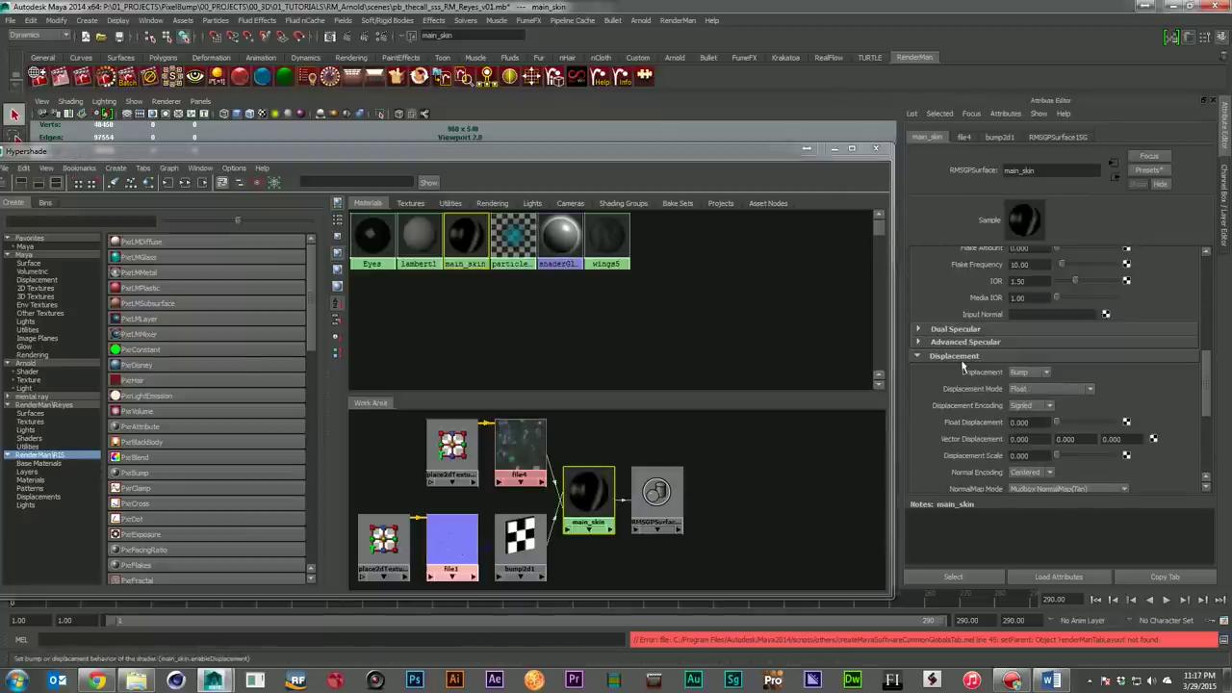
scroll(1020, 371, "up", 10)
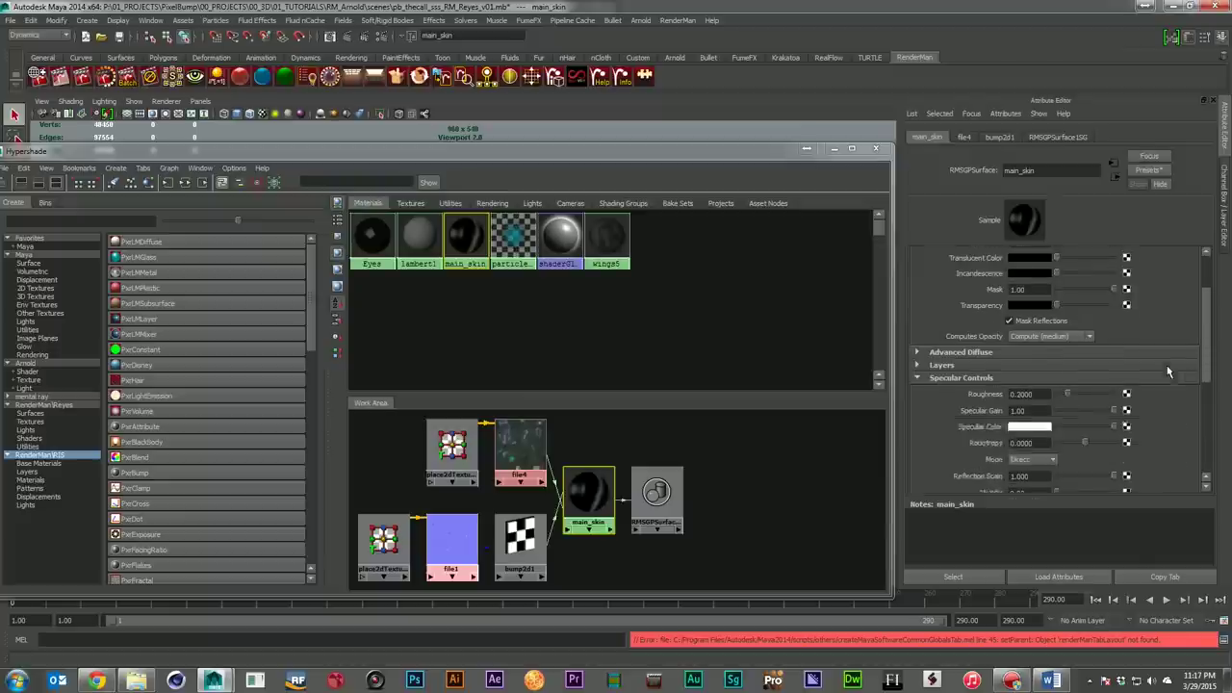
scroll(1160, 352, "down", 2)
left_click(1147, 304)
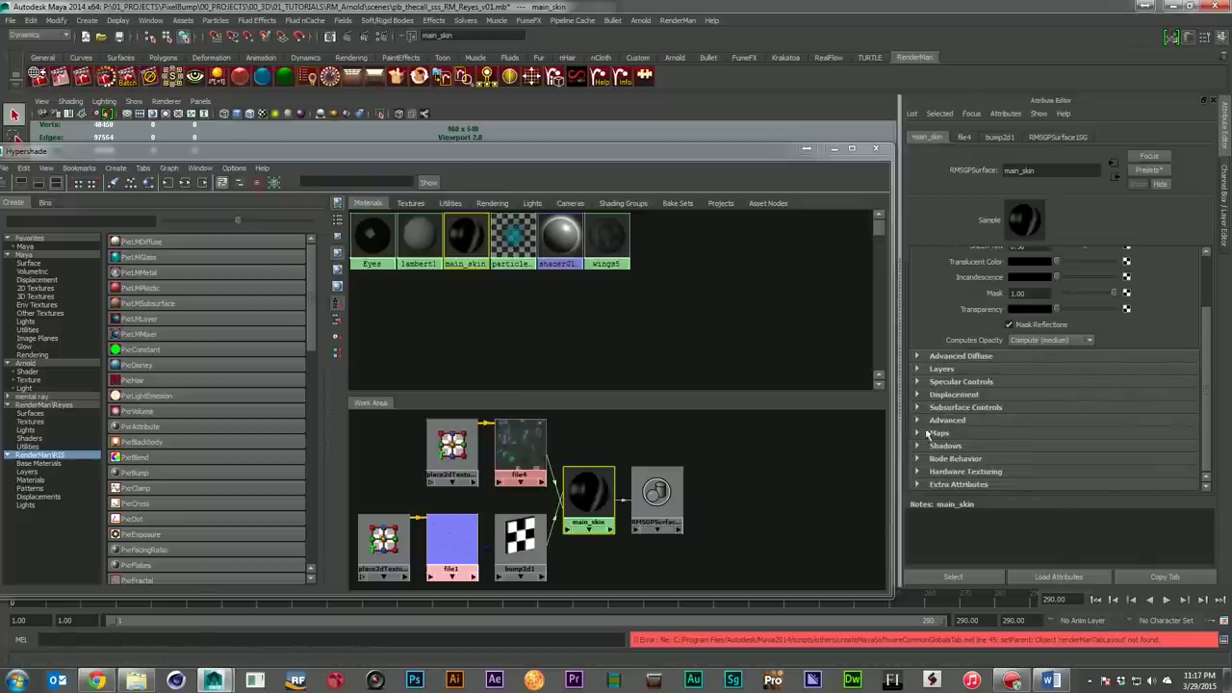
left_click(997, 408)
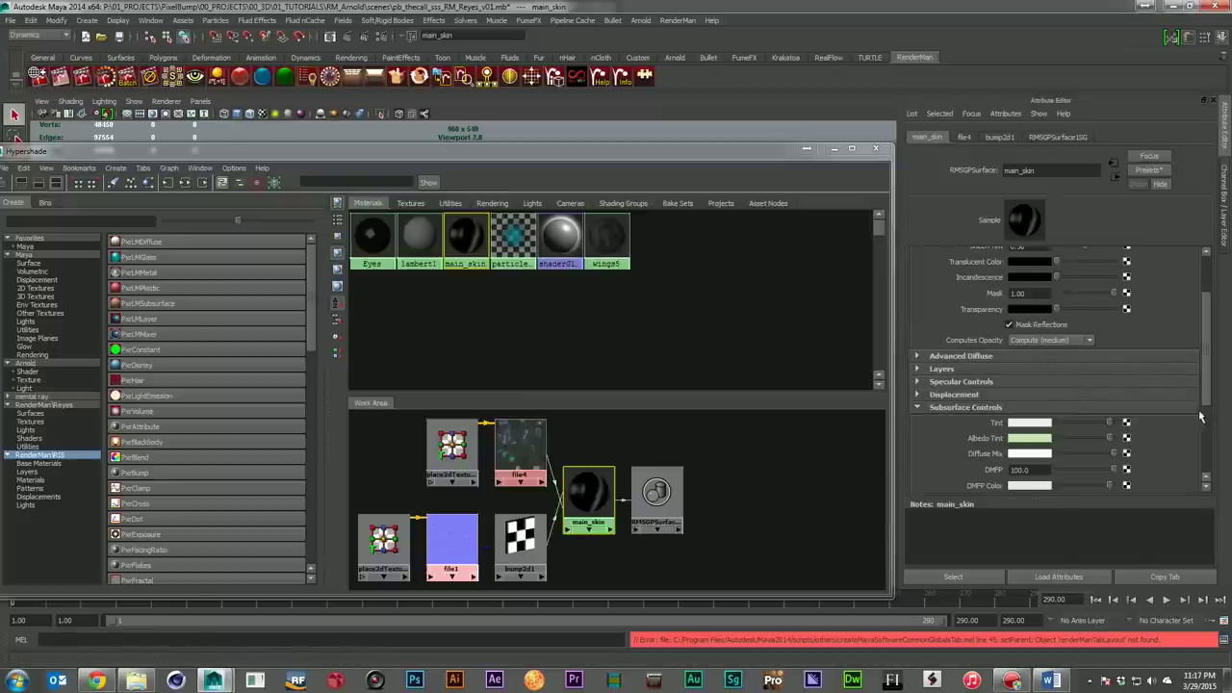
scroll(1186, 424, "down", 4)
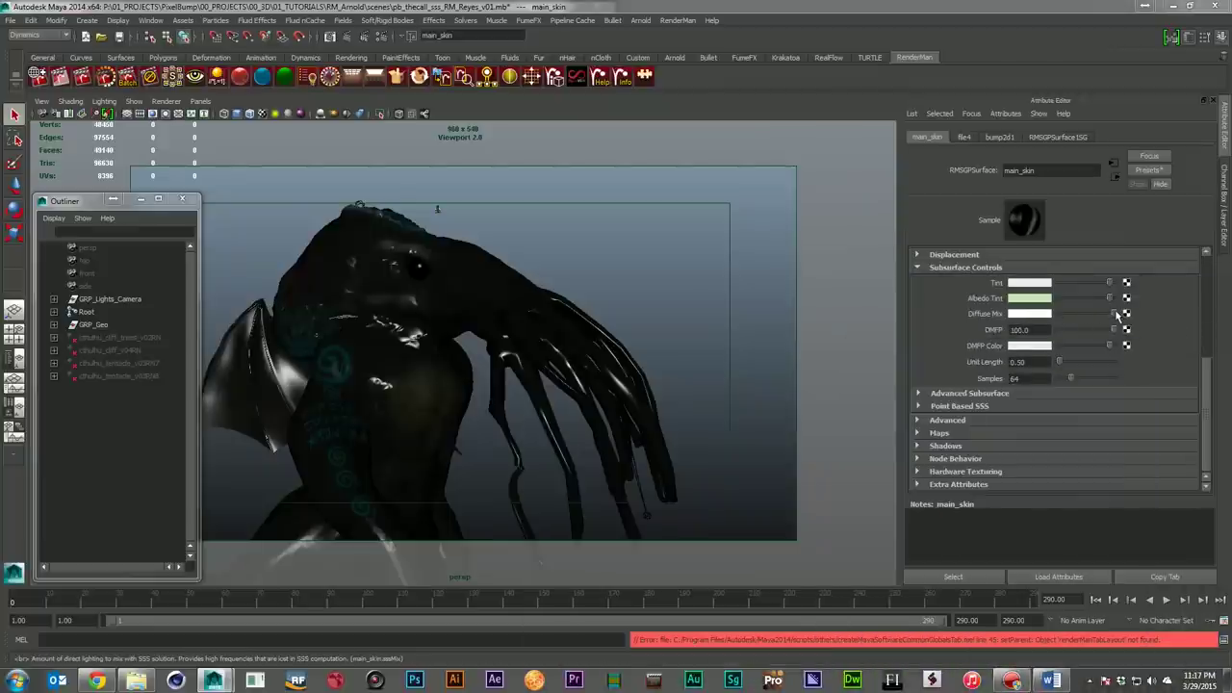
Try darker Diffuse Mix levels in main_skin's Subsurface Controls and return the colour to white
left_click_drag(1114, 313, 987, 317)
left_click_drag(1061, 314, 1067, 313)
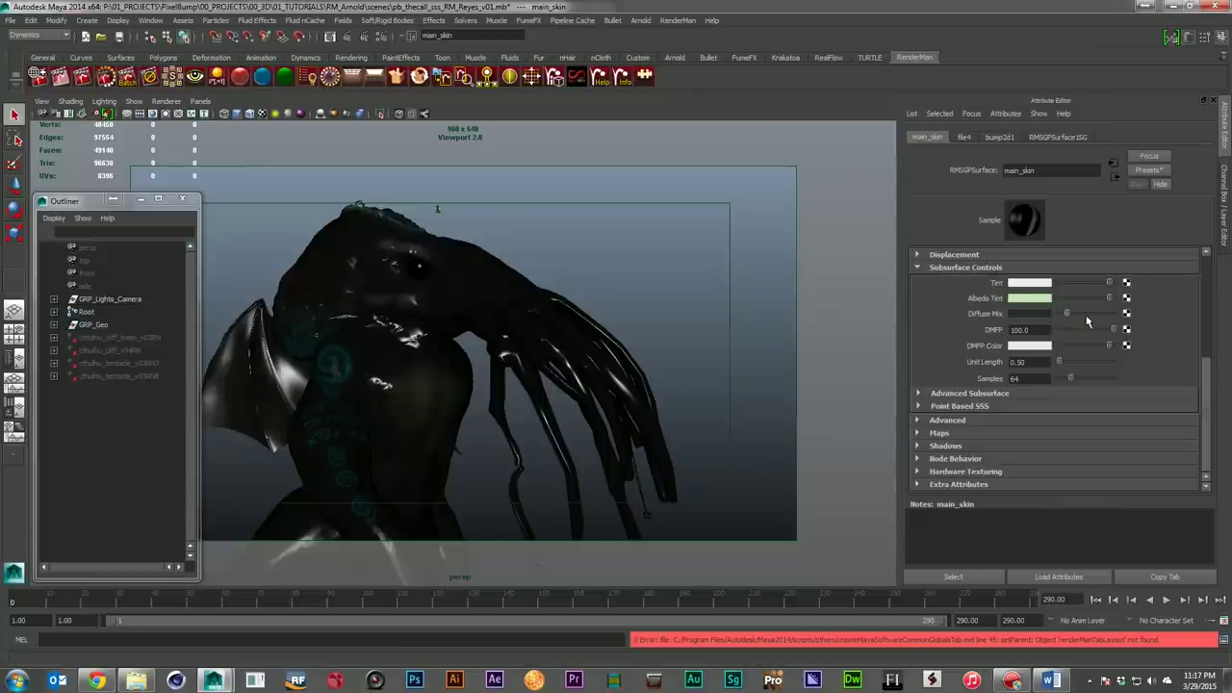
left_click(1087, 313)
left_click_drag(1090, 315, 1165, 323)
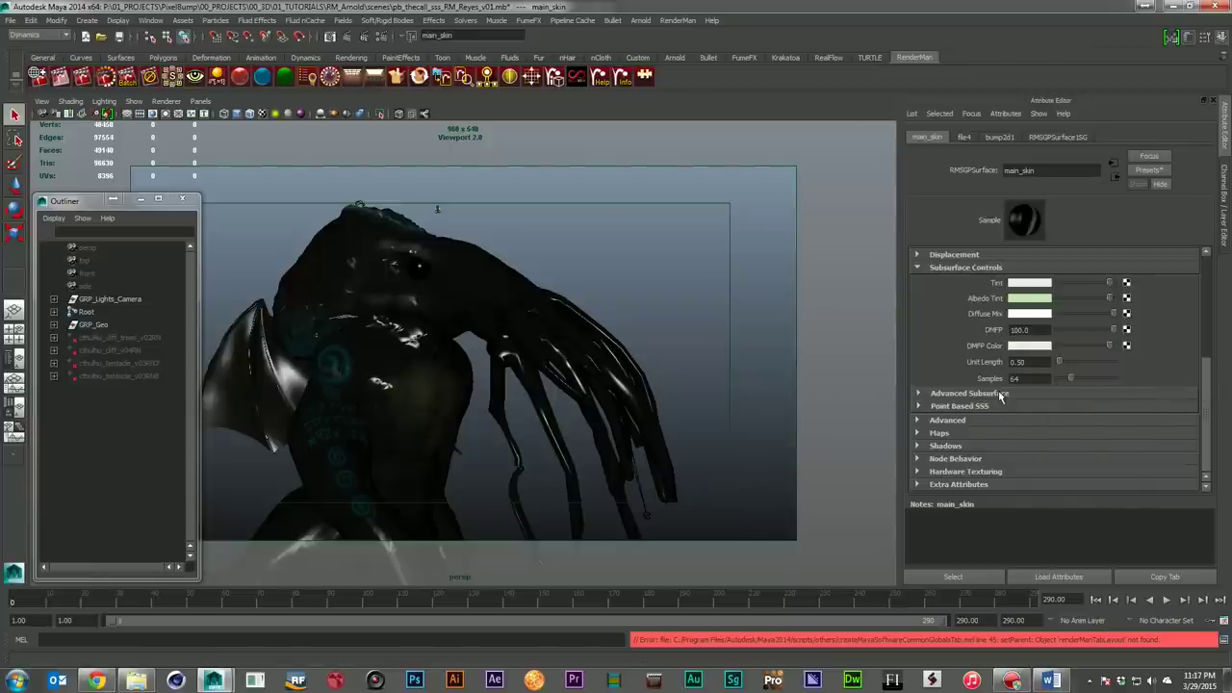
Inspect main_skin's Advanced Subsurface settings and collapse that section again
left_click(998, 393)
scroll(1156, 408, "down", 2)
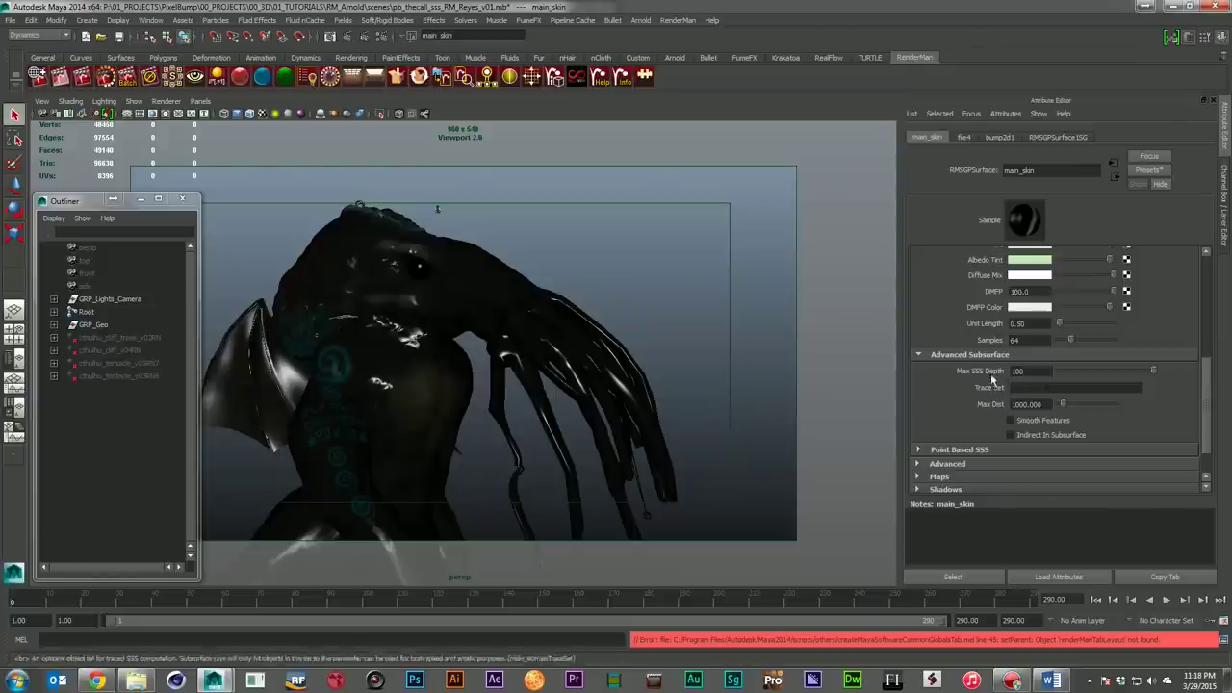
left_click(972, 356)
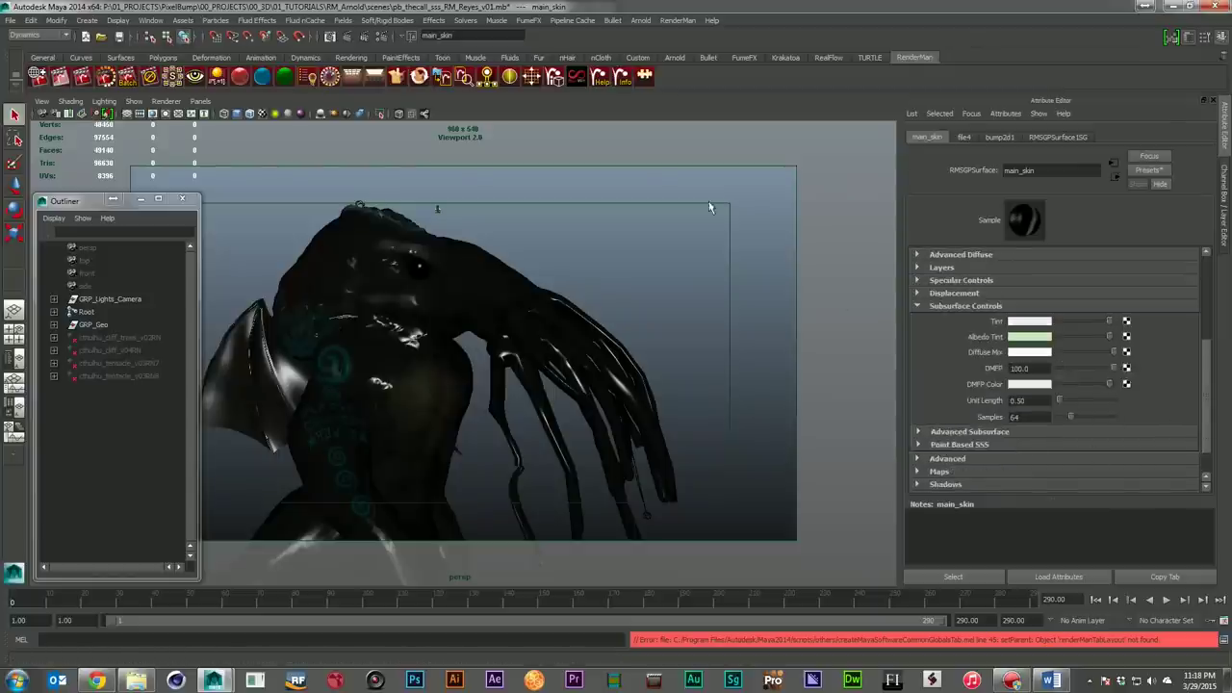
Run an interactive RenderMan Reyes render of the creature and close its window, discarding the session
left_click(106, 80)
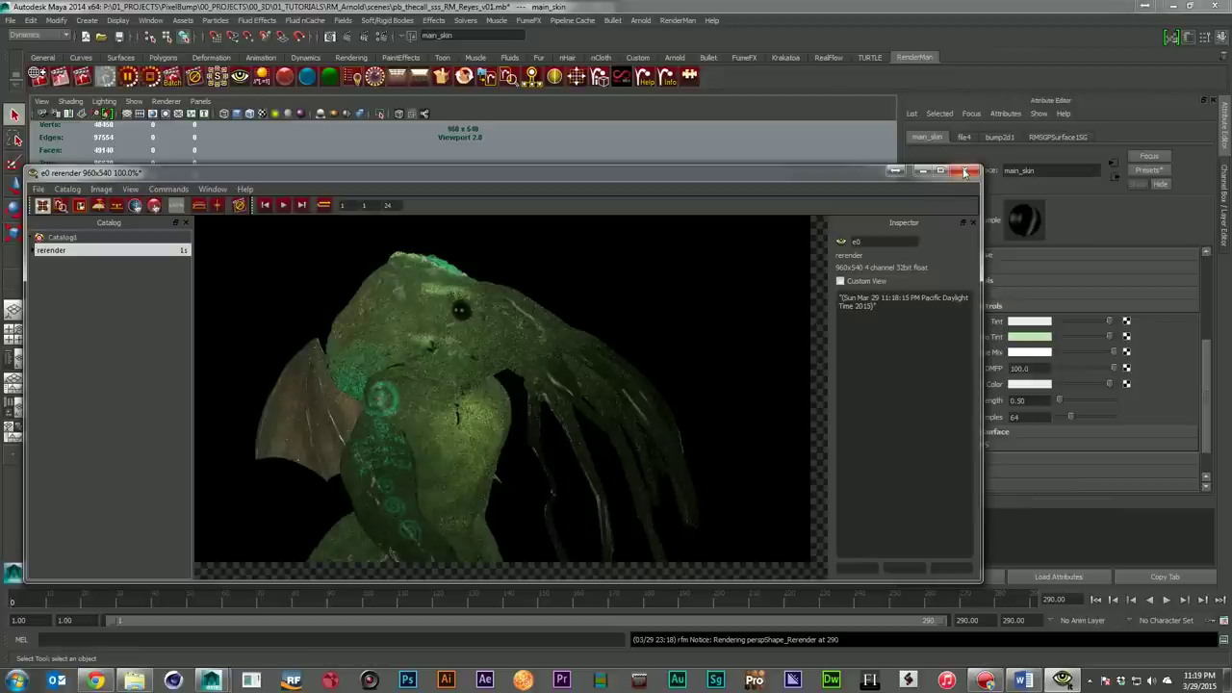
left_click(965, 172)
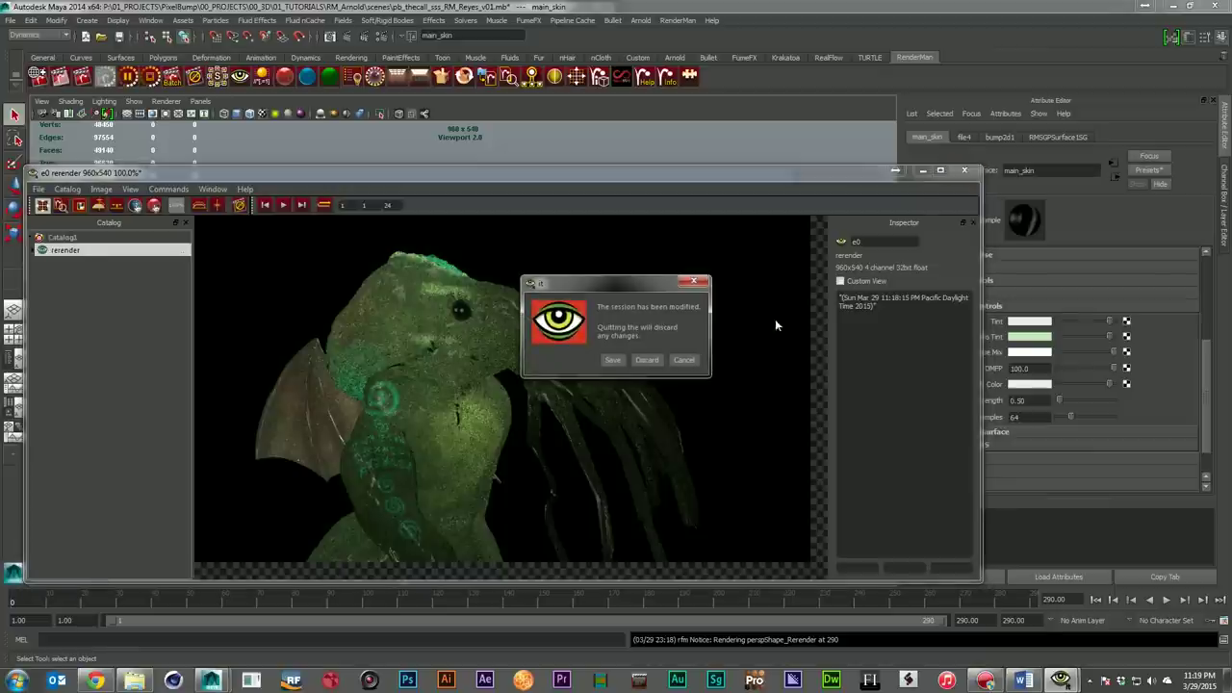
left_click(660, 358)
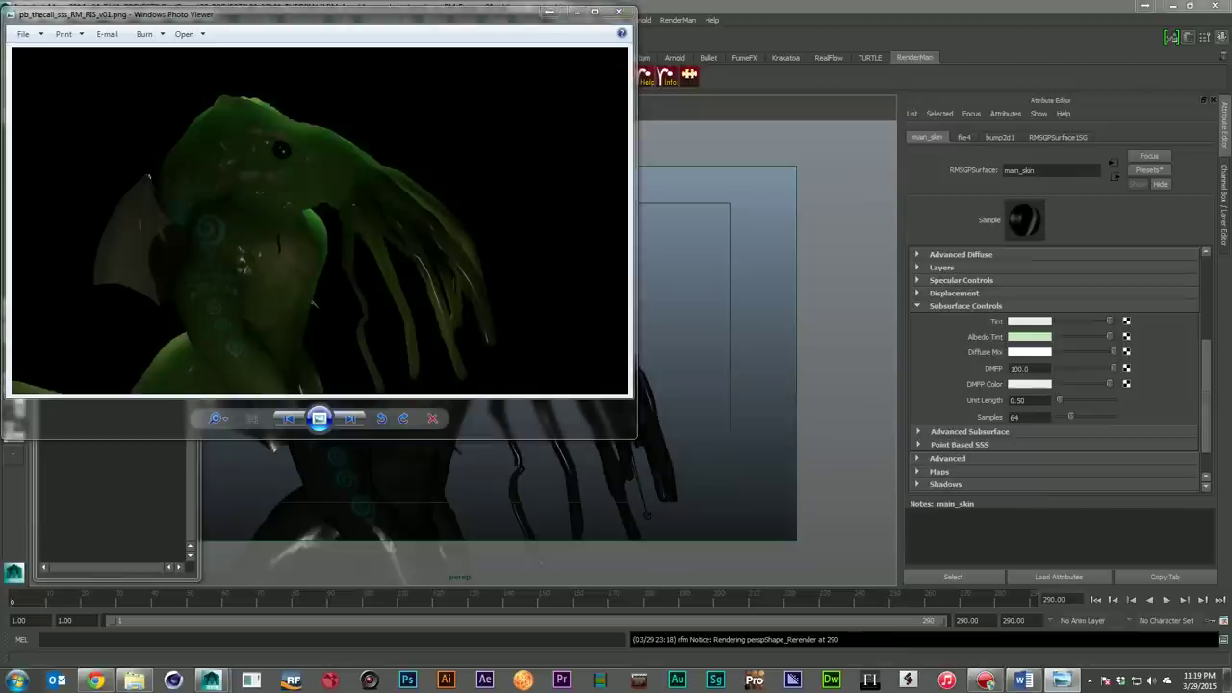
Compare the saved RIS, Reyes and Arnold creature renders side by side in Windows Photo Viewer and close all three images
left_click_drag(404, 19, 390, 365)
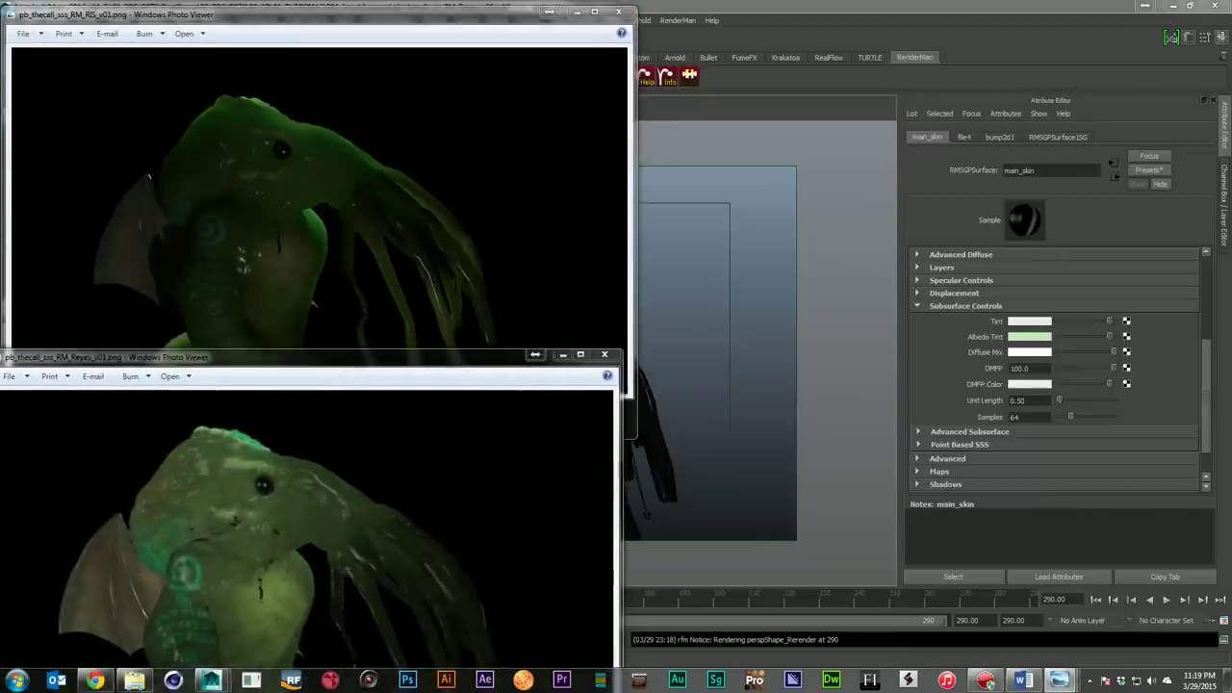
left_click_drag(400, 25, 972, 179)
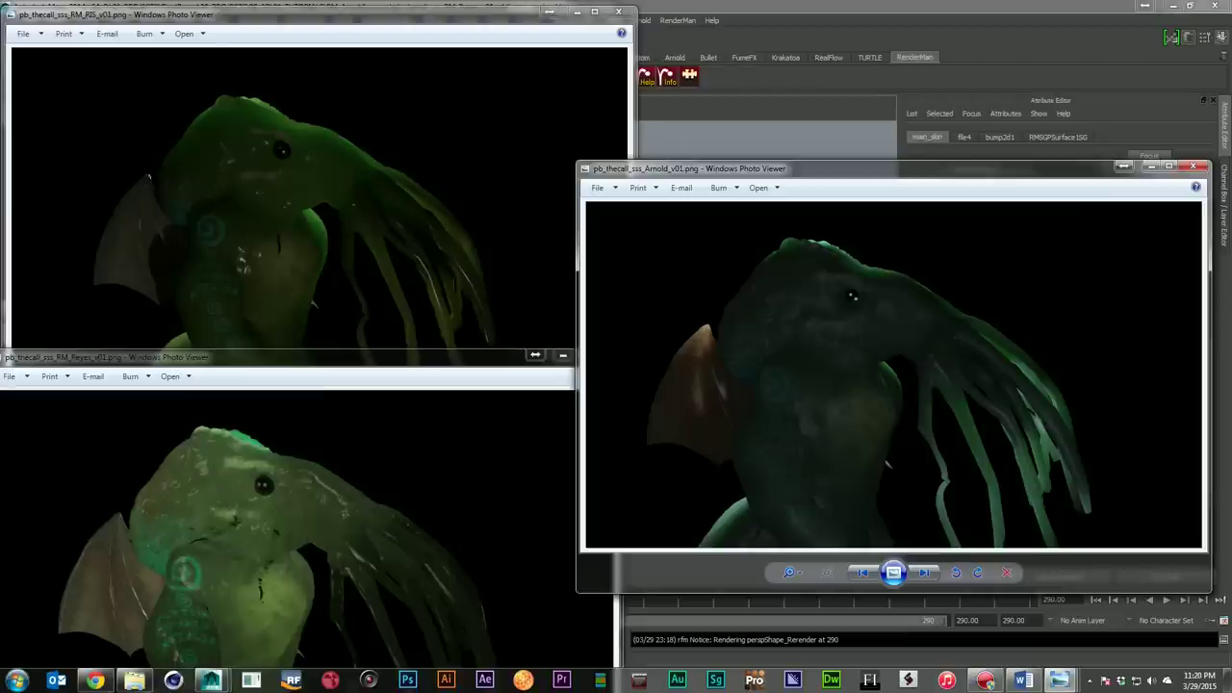
left_click(1193, 166)
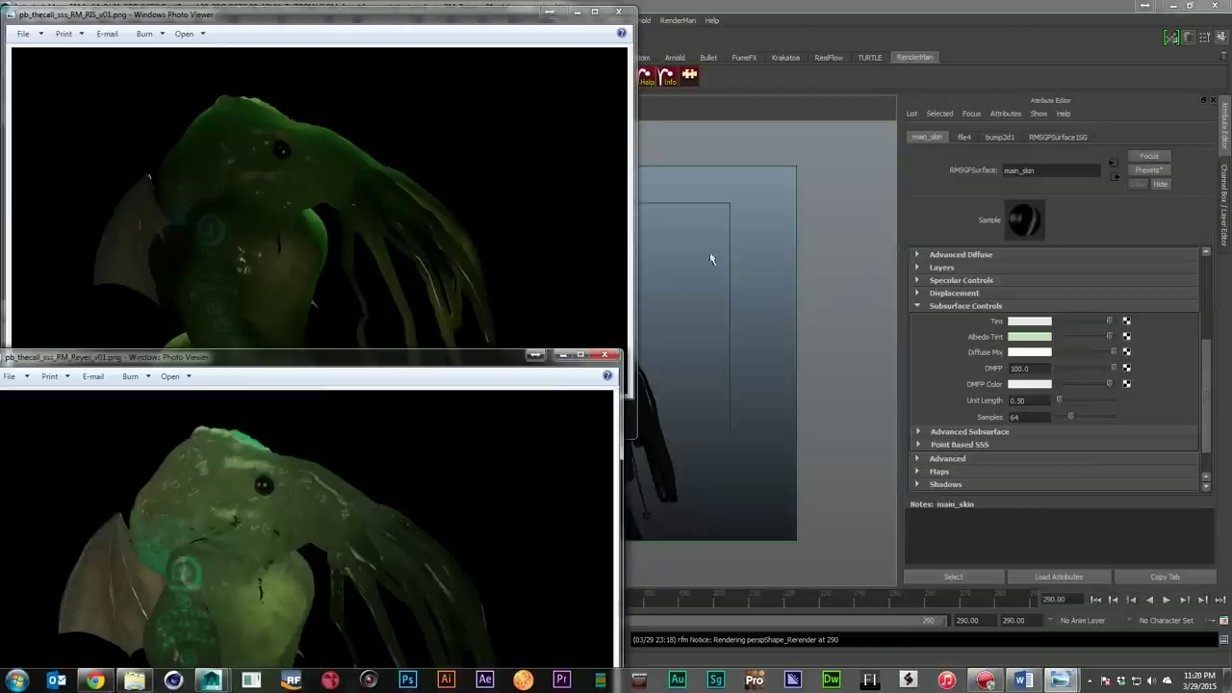
left_click(610, 355)
left_click(618, 12)
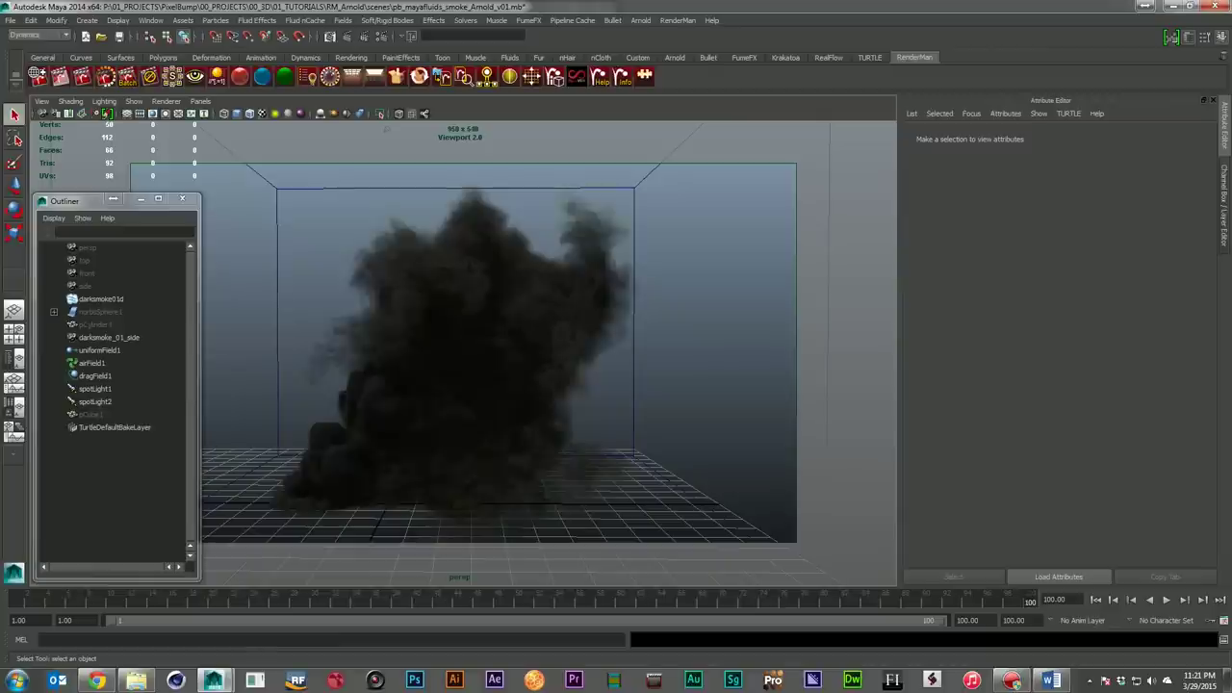
Select the darksmoke01d fluid container and examine the Arnold attributes of its shape, including step size, filter type and custom texture
left_click(96, 298)
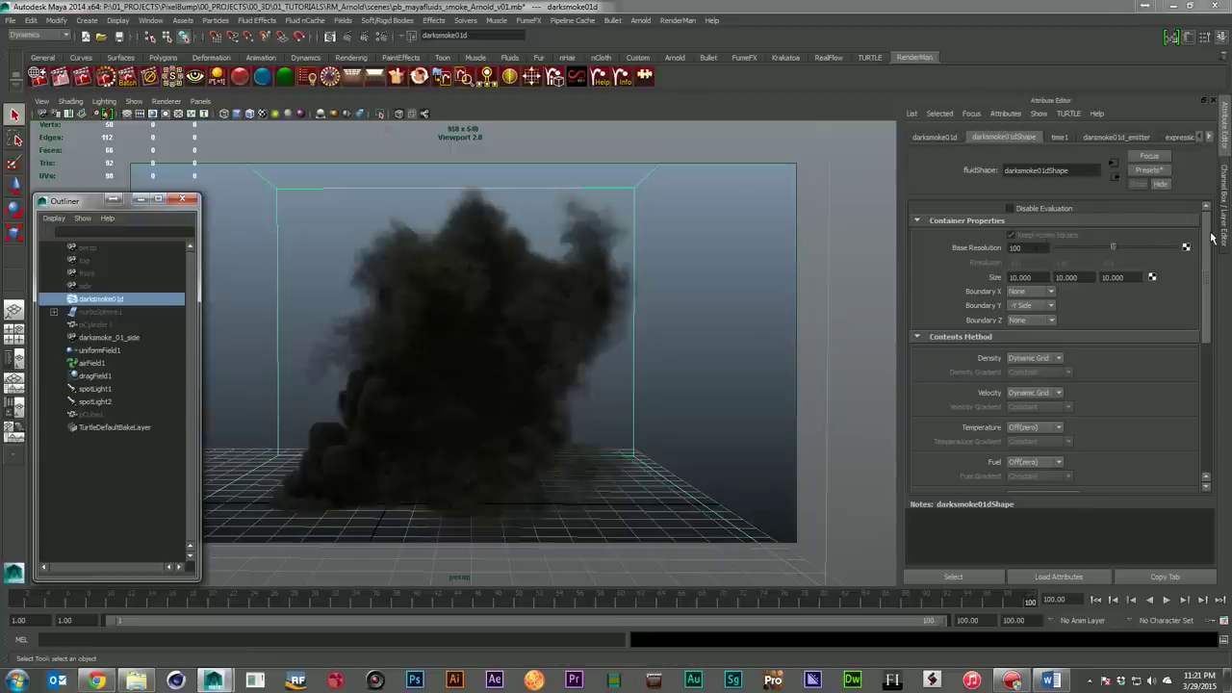
scroll(1106, 385, "down", 10)
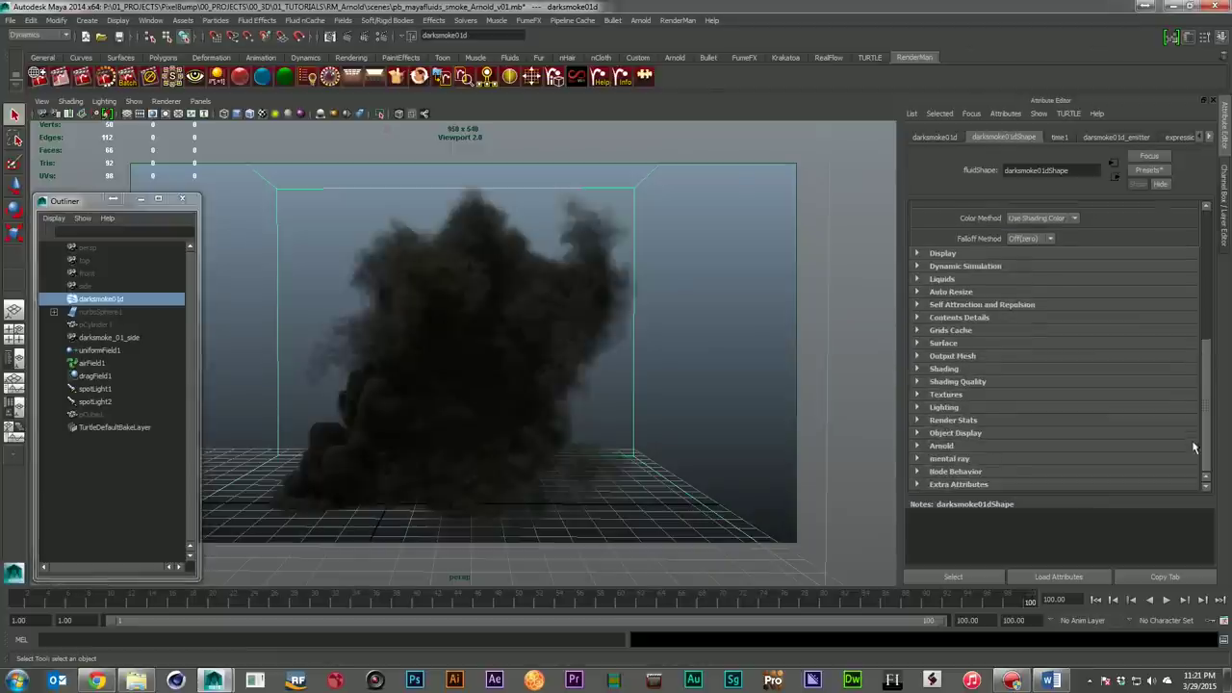
left_click(964, 444)
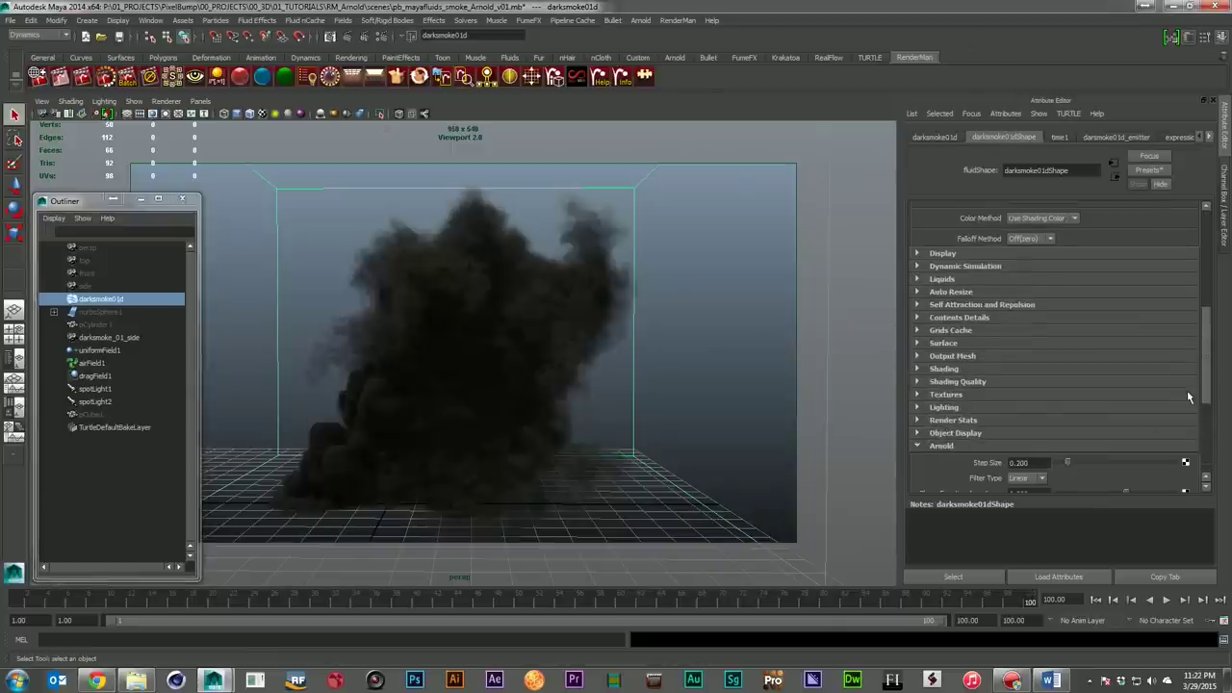
scroll(1187, 390, "down", 4)
scroll(952, 271, "down", 1)
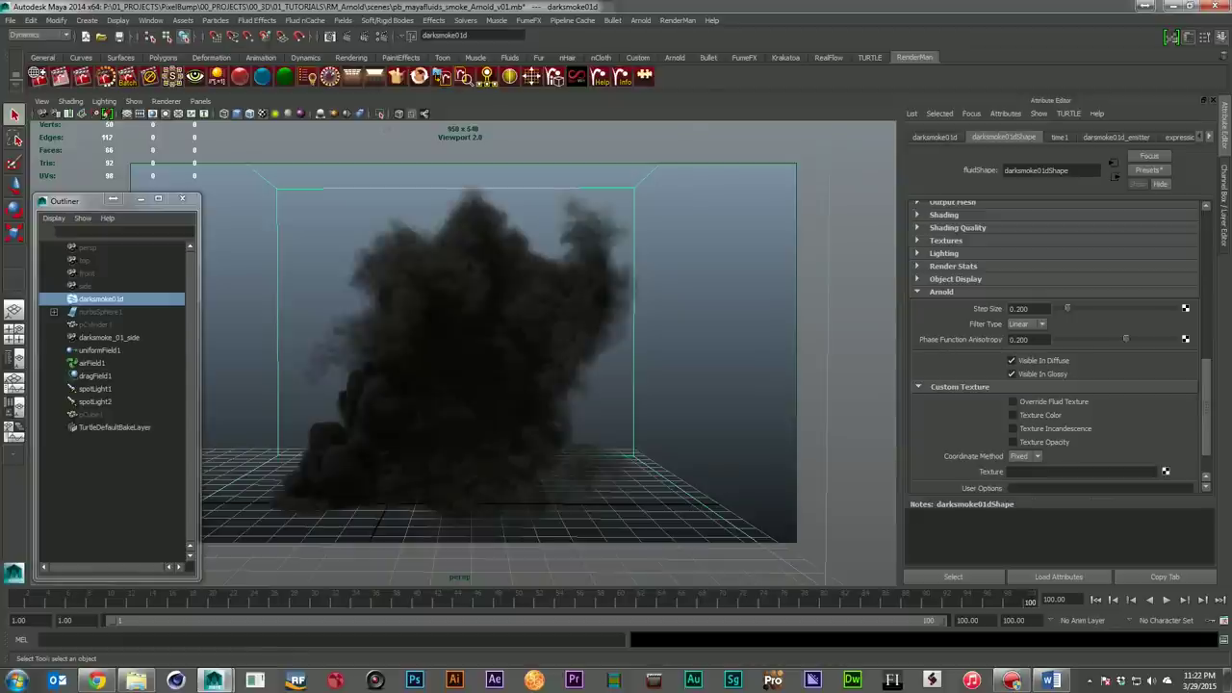
left_click(942, 293)
left_click_drag(1212, 393, 1209, 240)
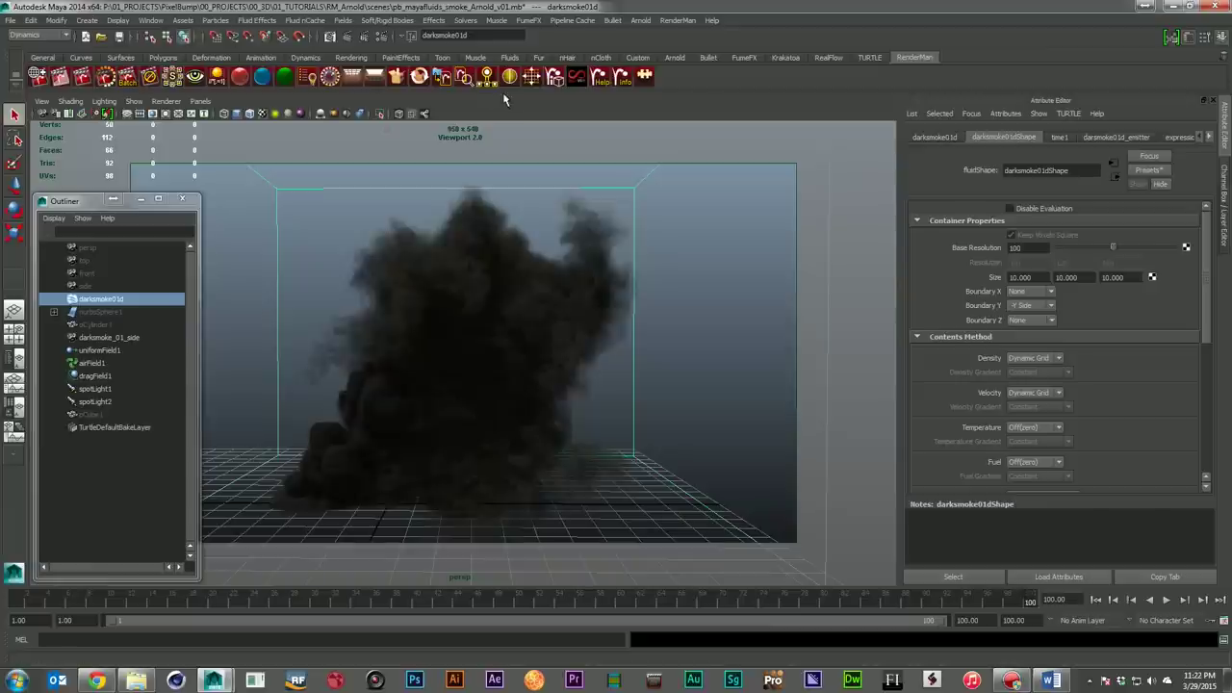
Render the dark smoke scene with Arnold, review the frame and close the render view
left_click(341, 36)
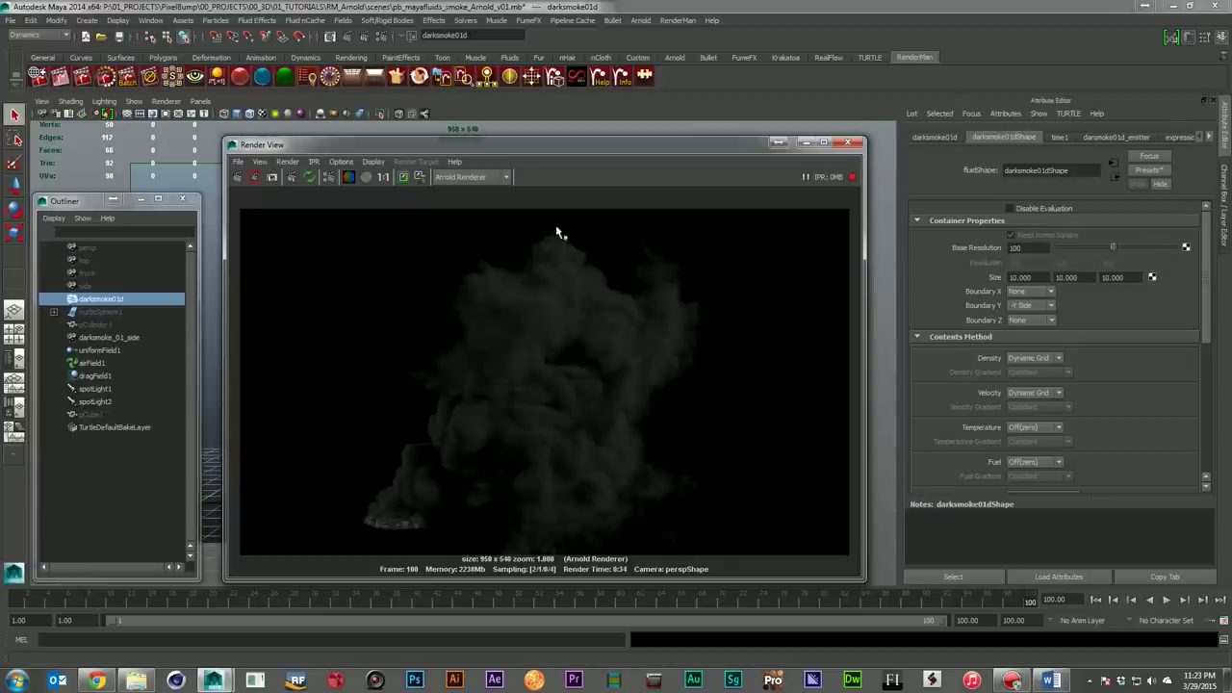
left_click(847, 145)
Open the scene pb_mayafluids_smoke_RM_Reyes_v01.mb without saving changes to the current scene
left_click(10, 20)
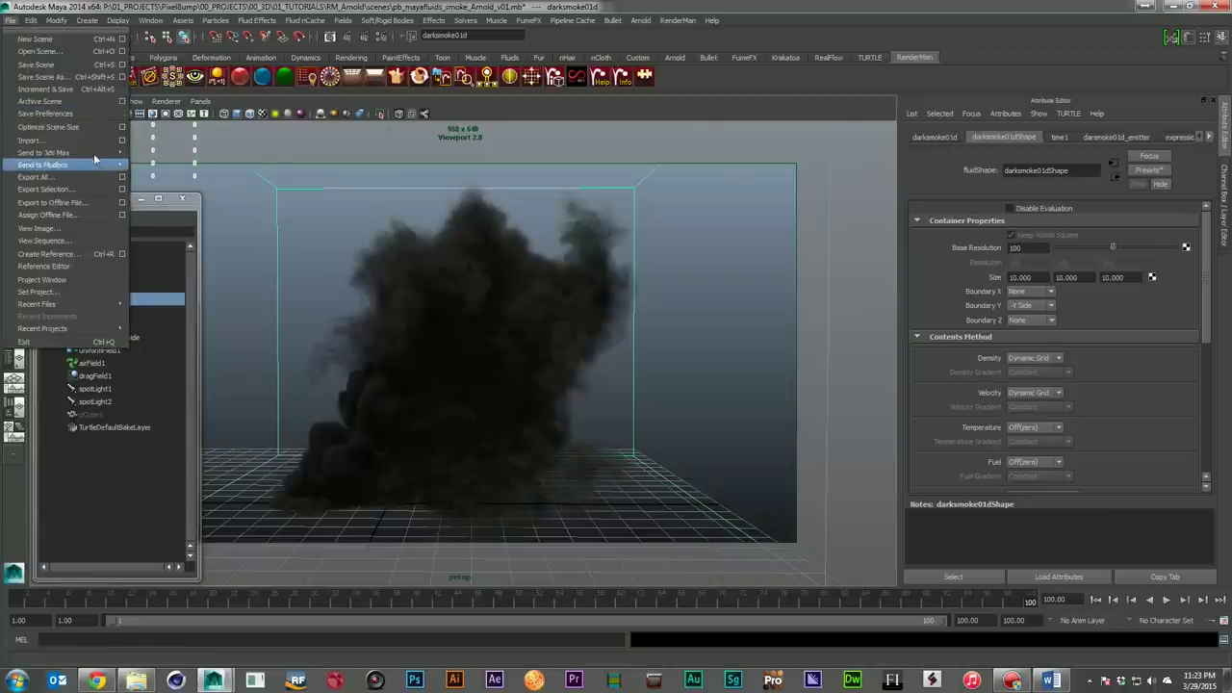
left_click(44, 51)
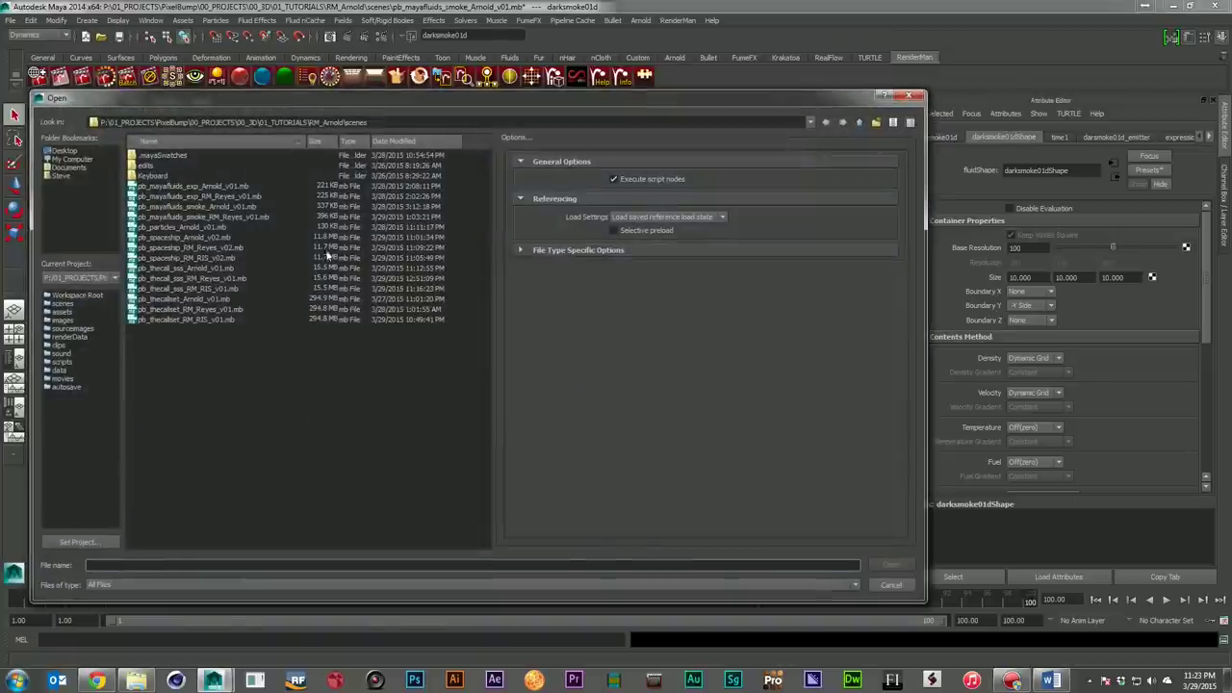
double_click(245, 216)
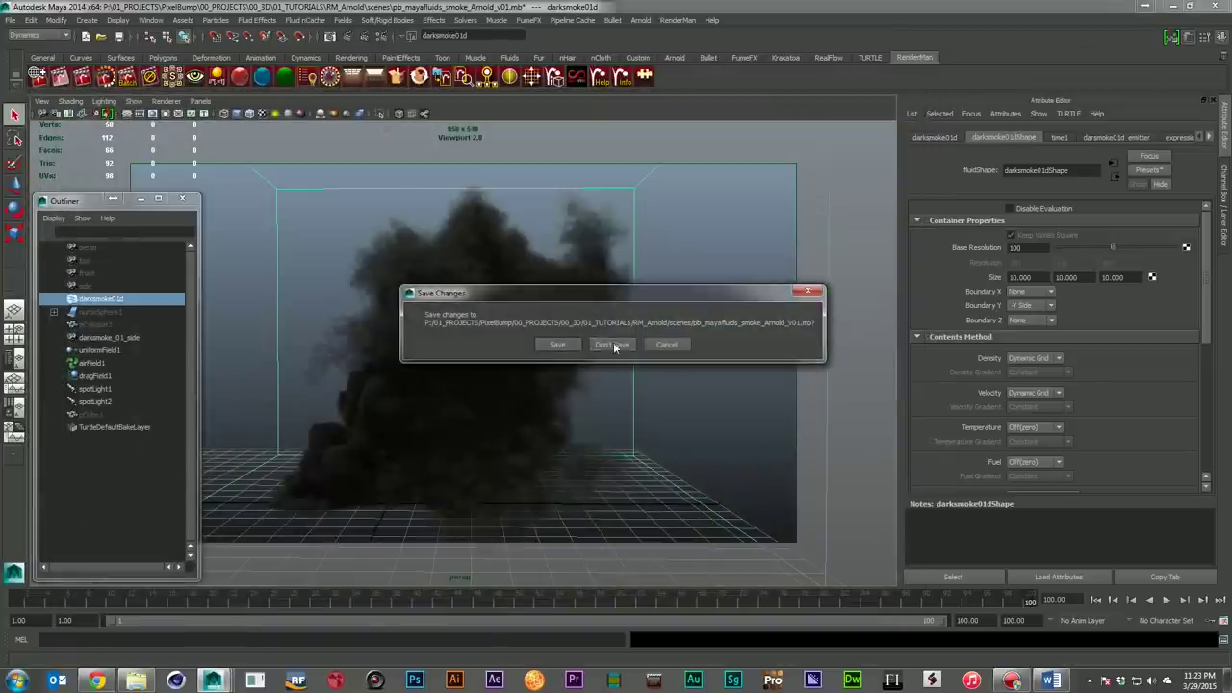
left_click(613, 344)
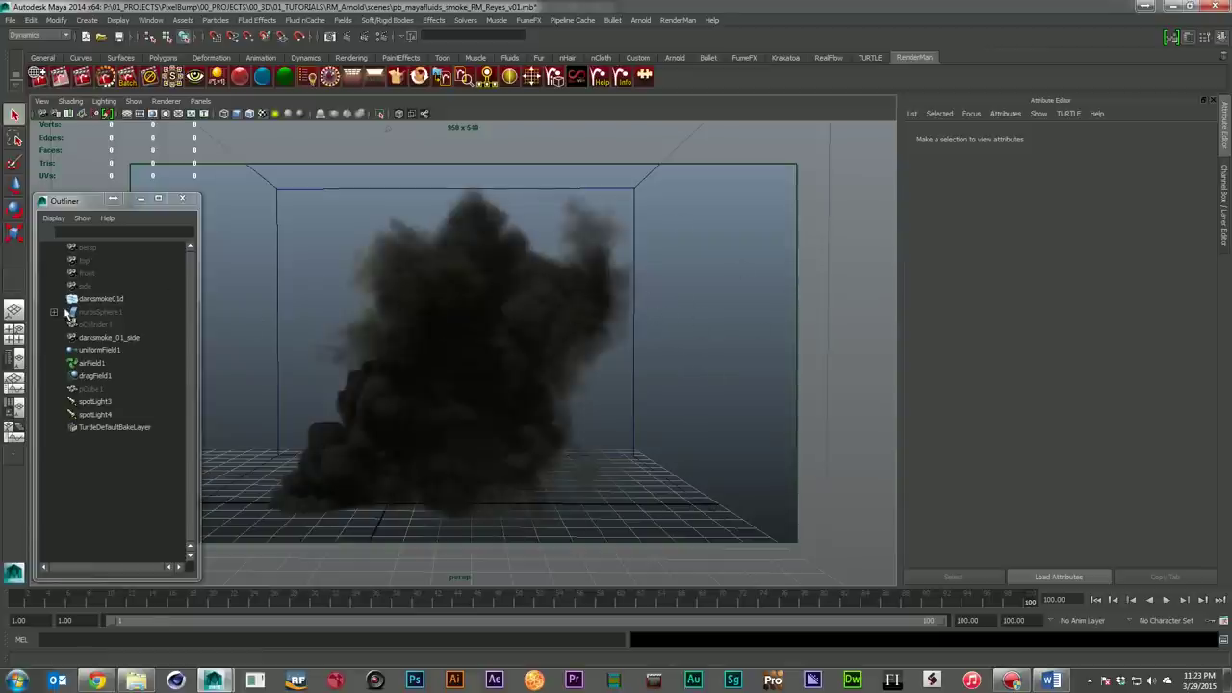
Select the darksmoke01d fluid and examine its shape's RenderMan volume controls, including shading rate, volume depth and deformation blur
left_click(106, 299)
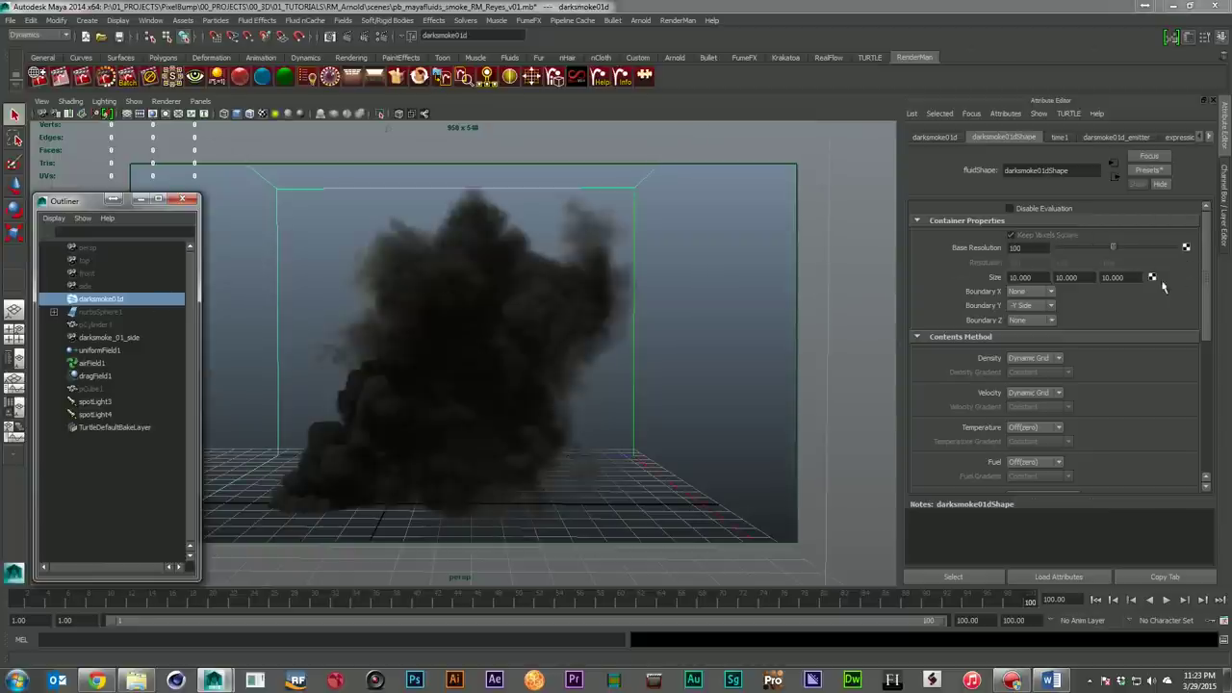
left_click(1203, 435)
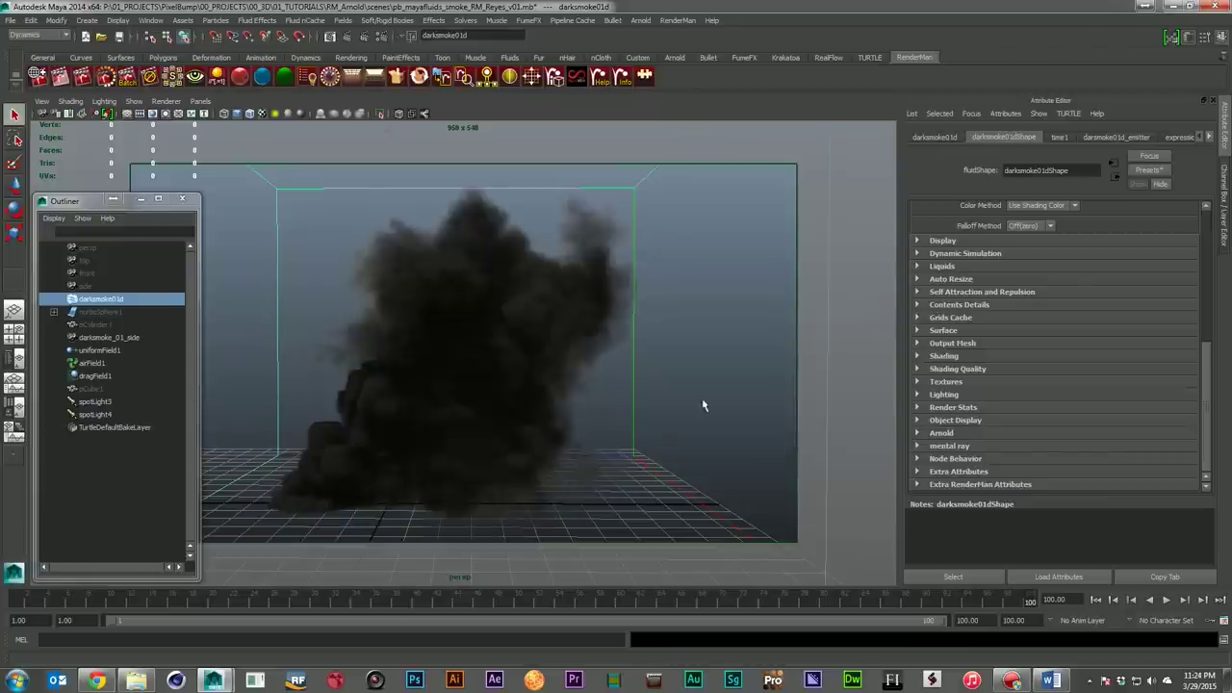
left_click(917, 432)
left_click(917, 432)
left_click(1005, 114)
mouse_move(1022, 164)
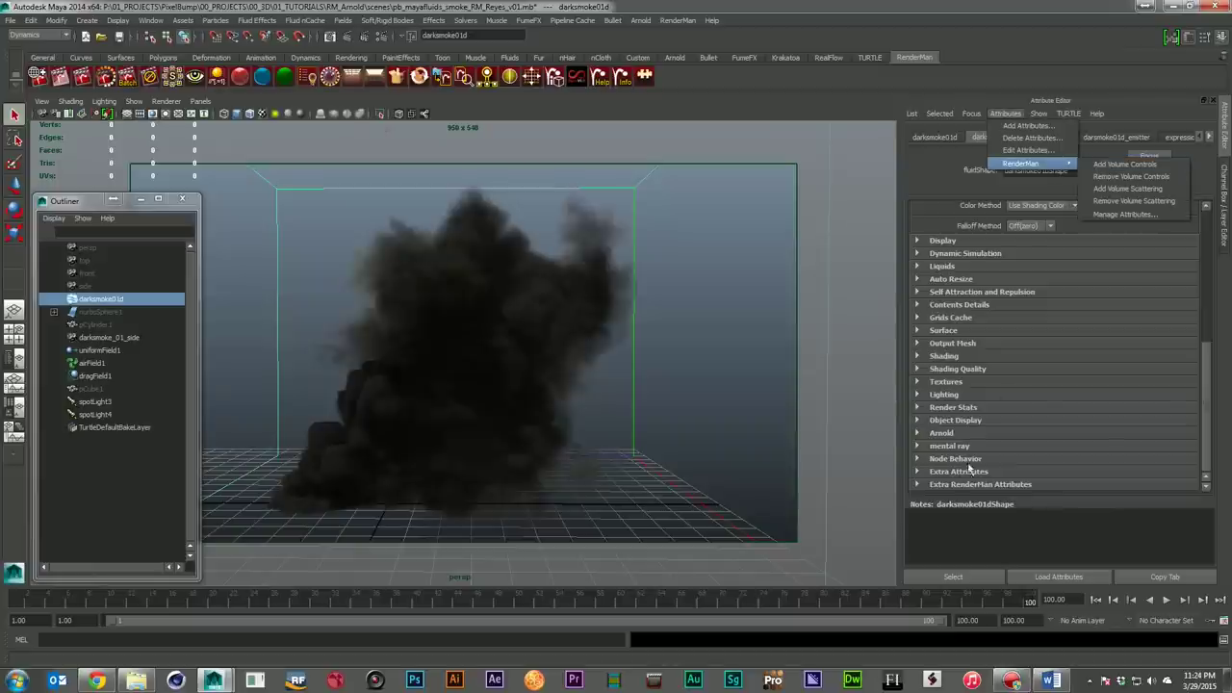
left_click(1102, 166)
scroll(1064, 454, "down", 3)
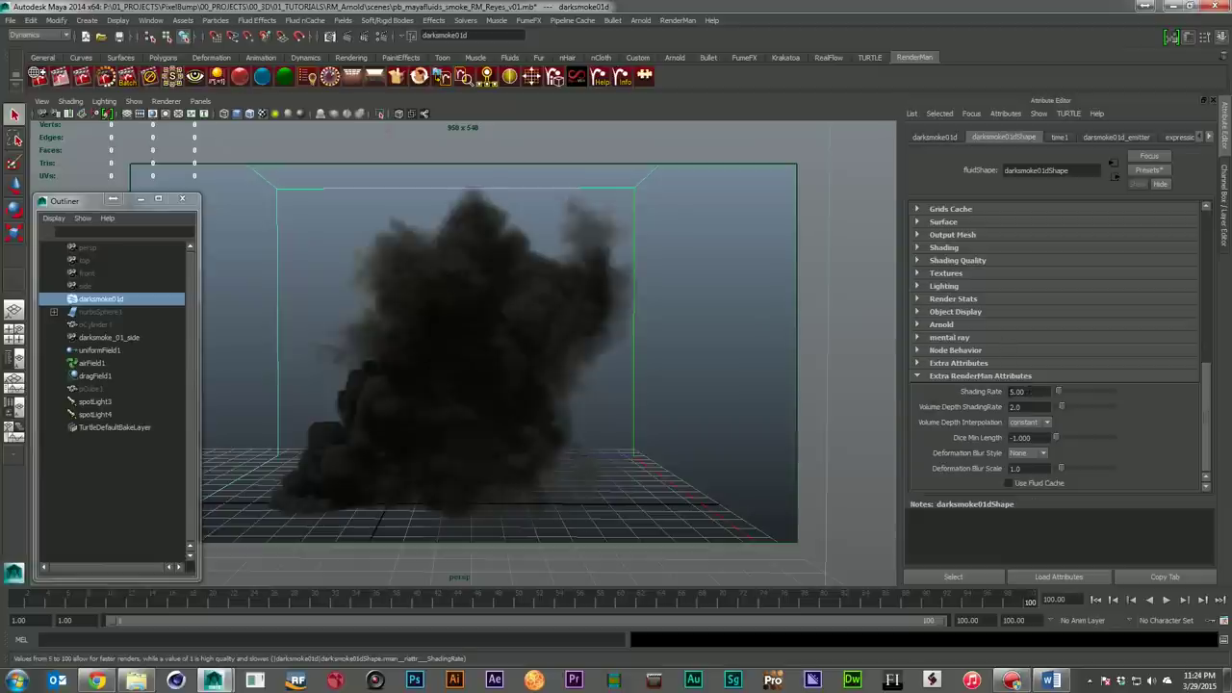
Select spotLight3 and examine its RenderMan shadow attributes, including shadow type, bias, samples and filter
left_click(86, 404)
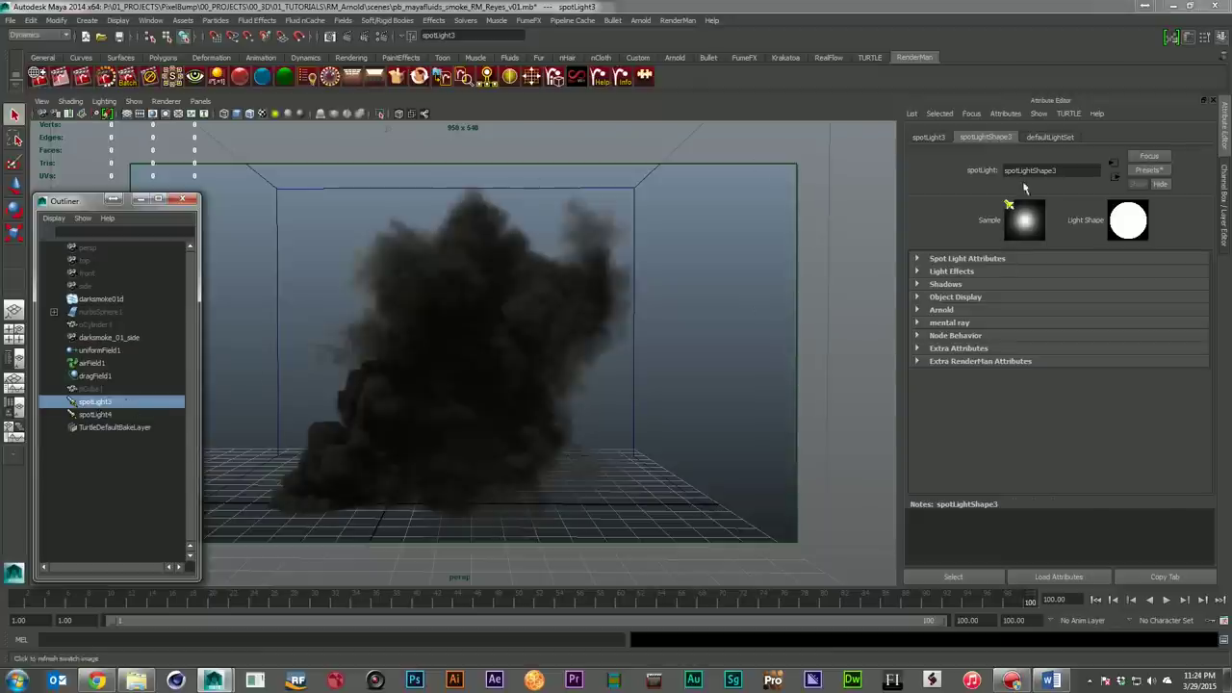
left_click(1005, 113)
mouse_move(1055, 168)
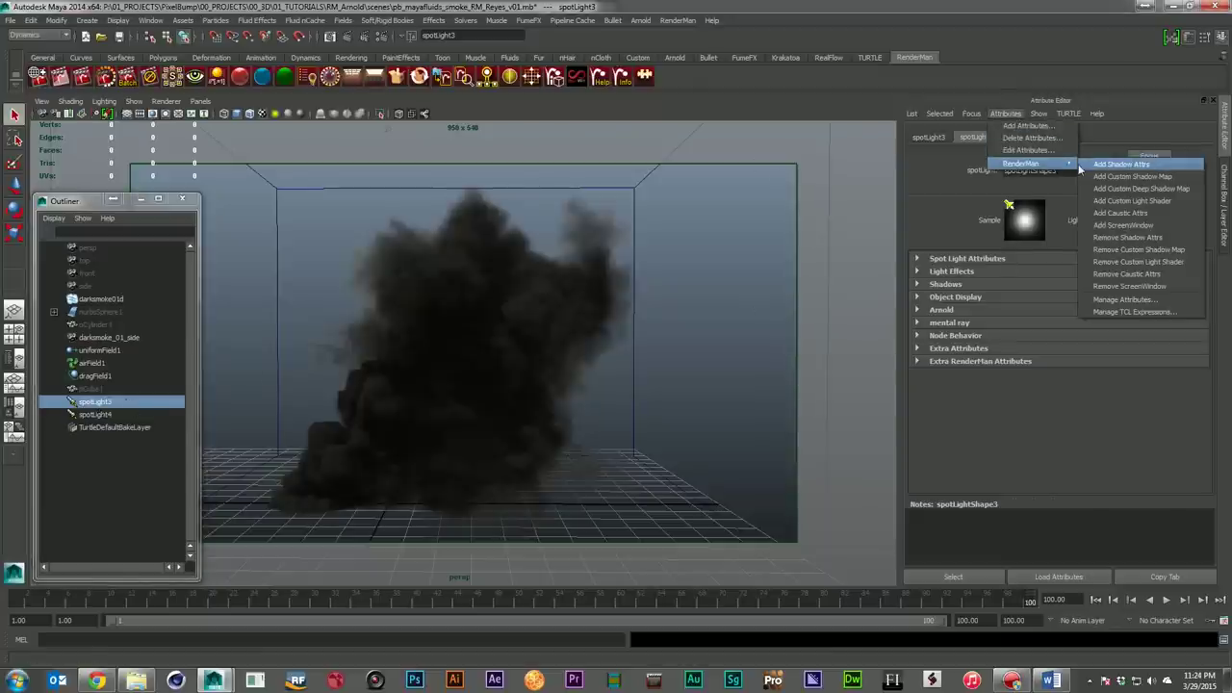
left_click(1005, 362)
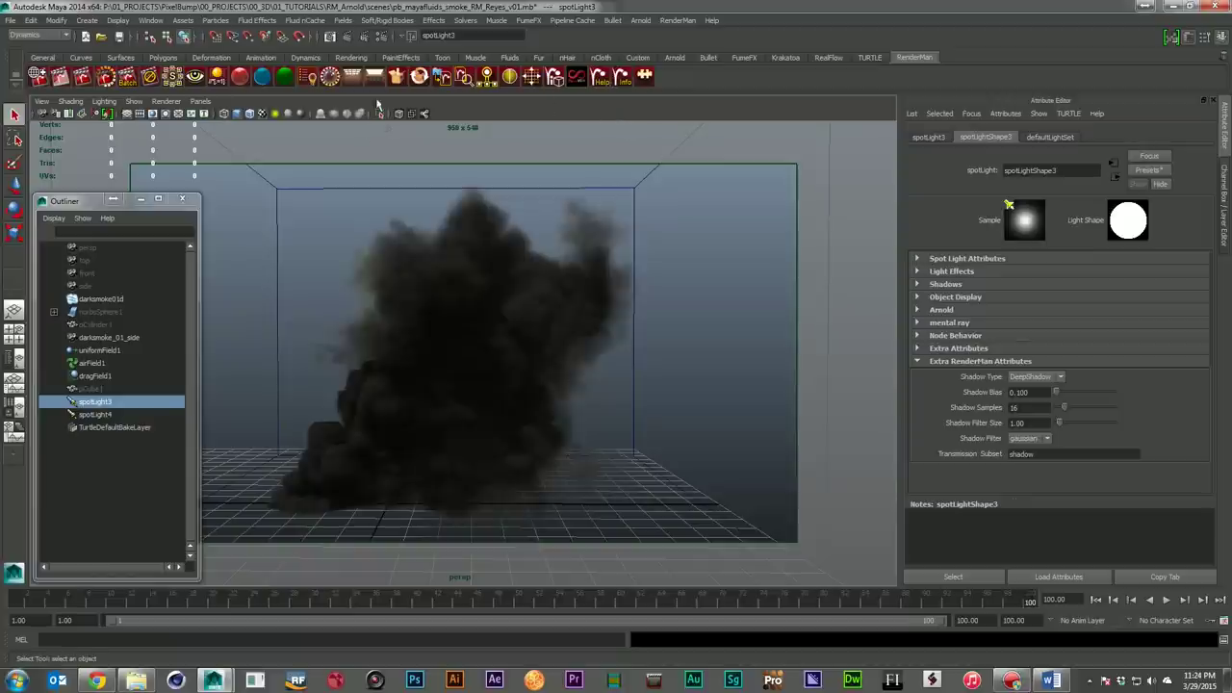
Run an interactive RenderMan Reyes render of the dark smoke and close its window, discarding the session
left_click(106, 81)
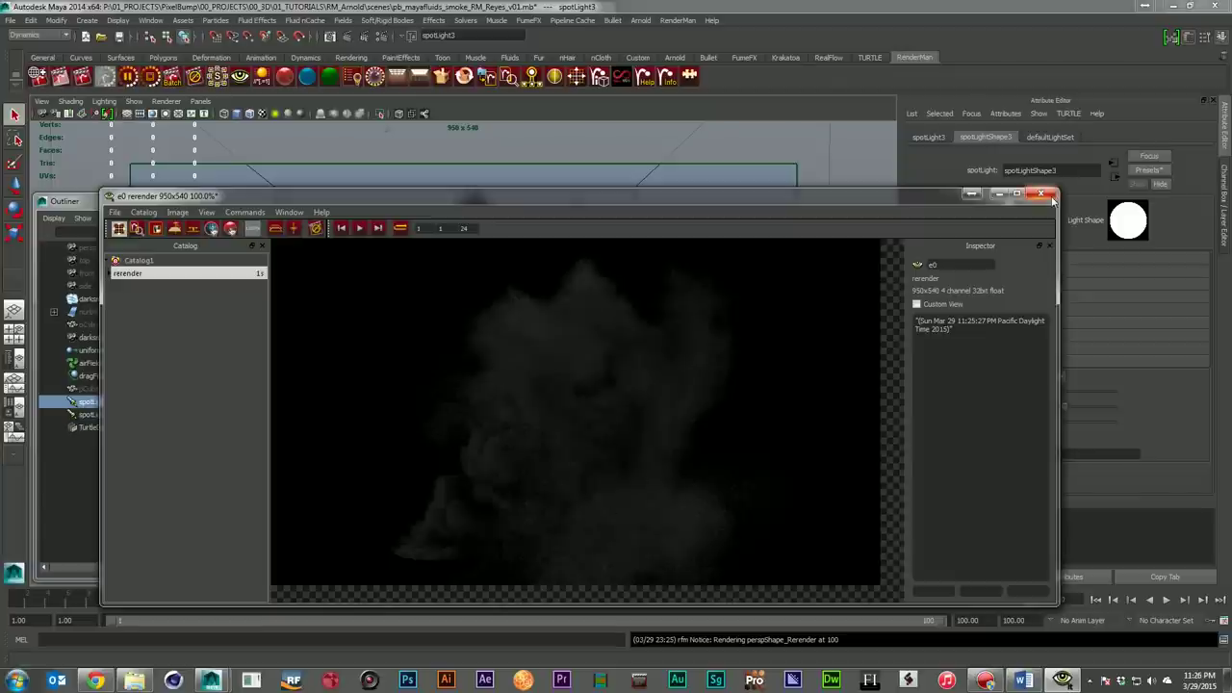
left_click(1049, 197)
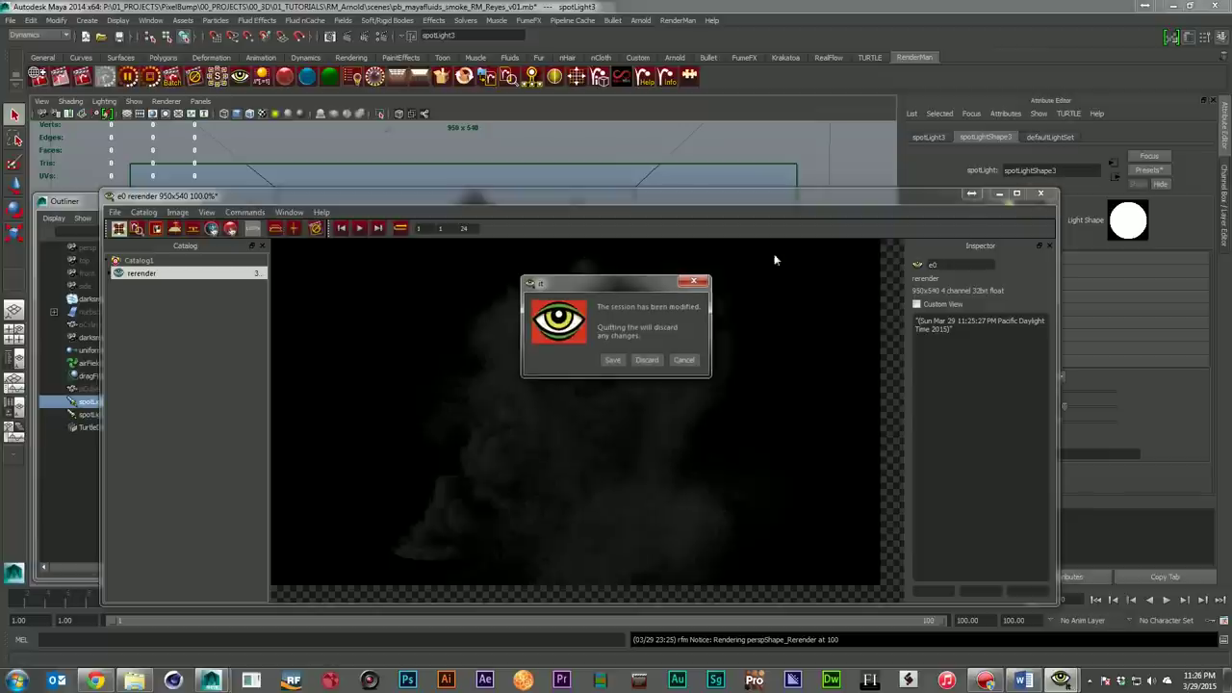
left_click(645, 360)
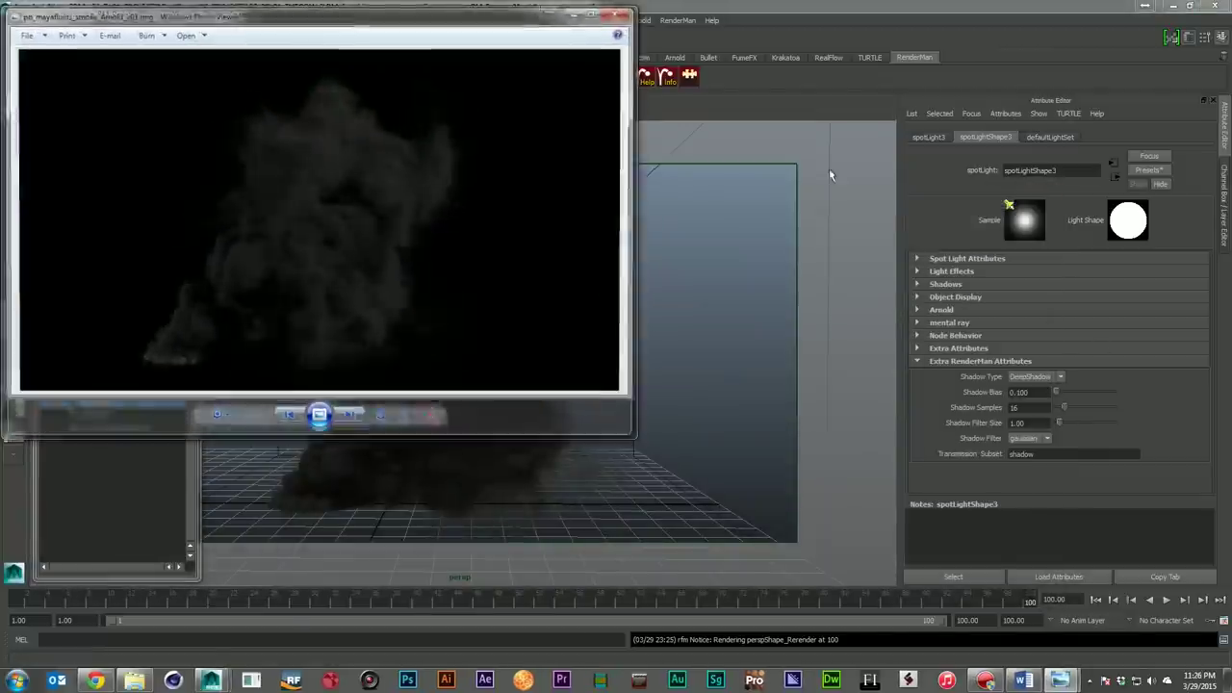
Compare the saved Reyes and Arnold smoke renders side by side in Windows Photo Viewer and close both images
left_click_drag(356, 37, 1051, 72)
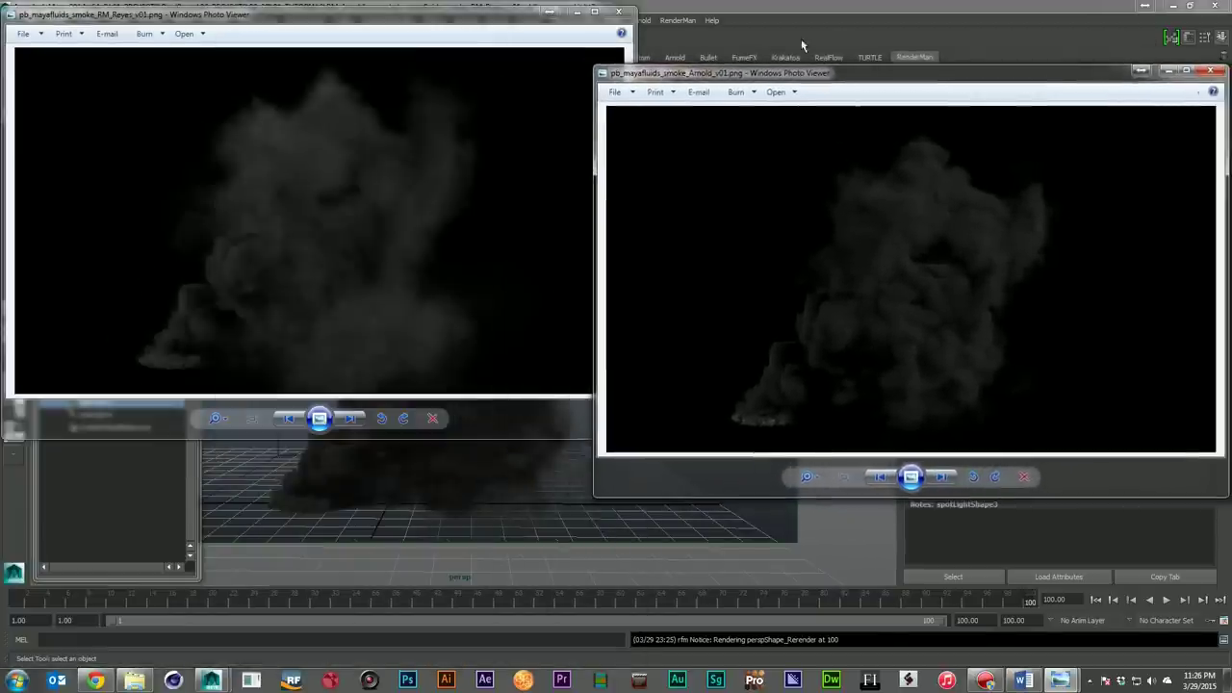
left_click_drag(508, 19, 495, 44)
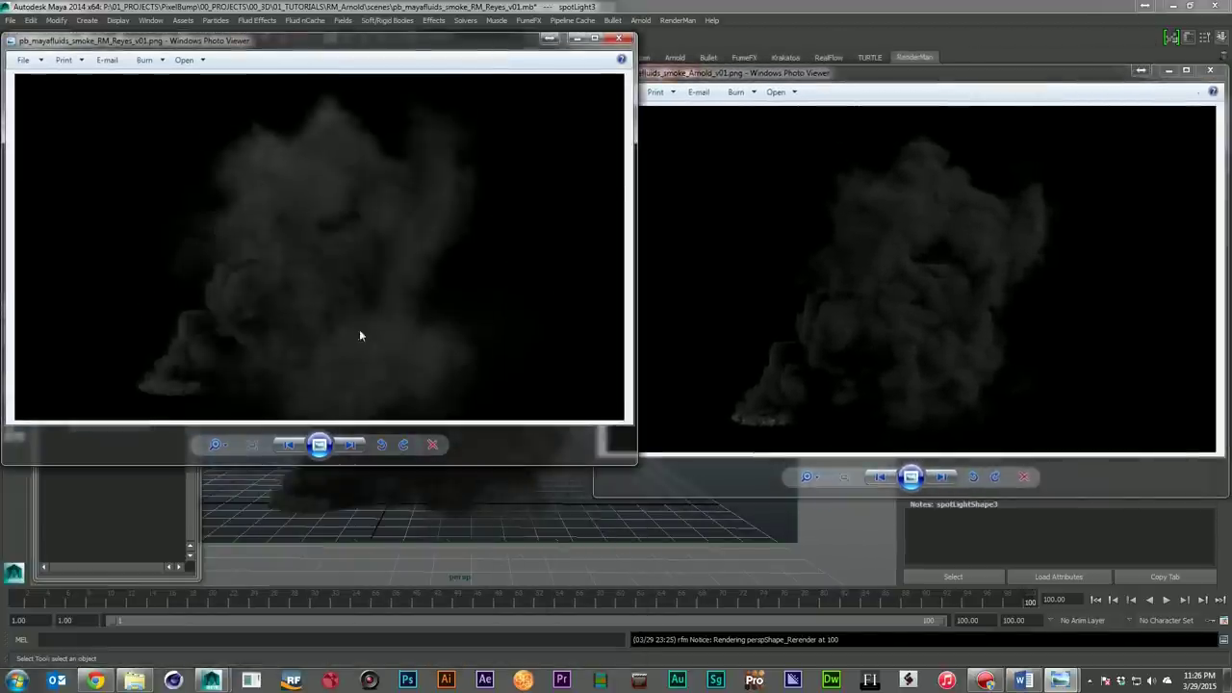
left_click_drag(951, 73, 955, 45)
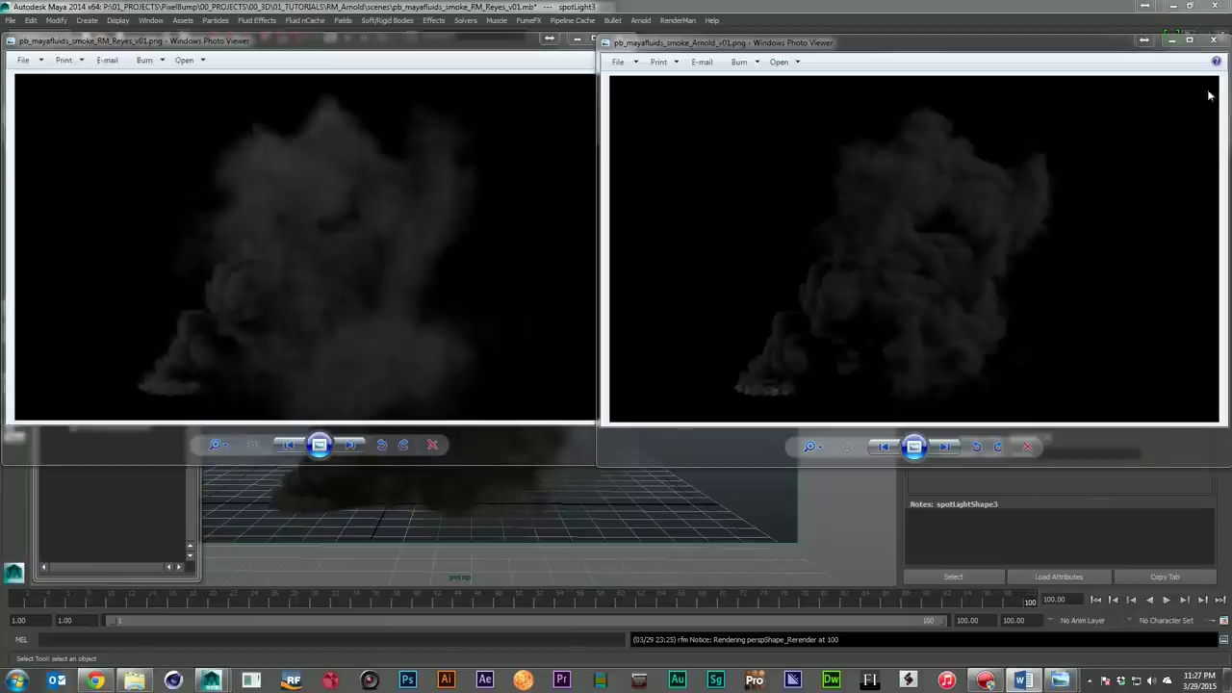
left_click(1215, 43)
left_click(627, 42)
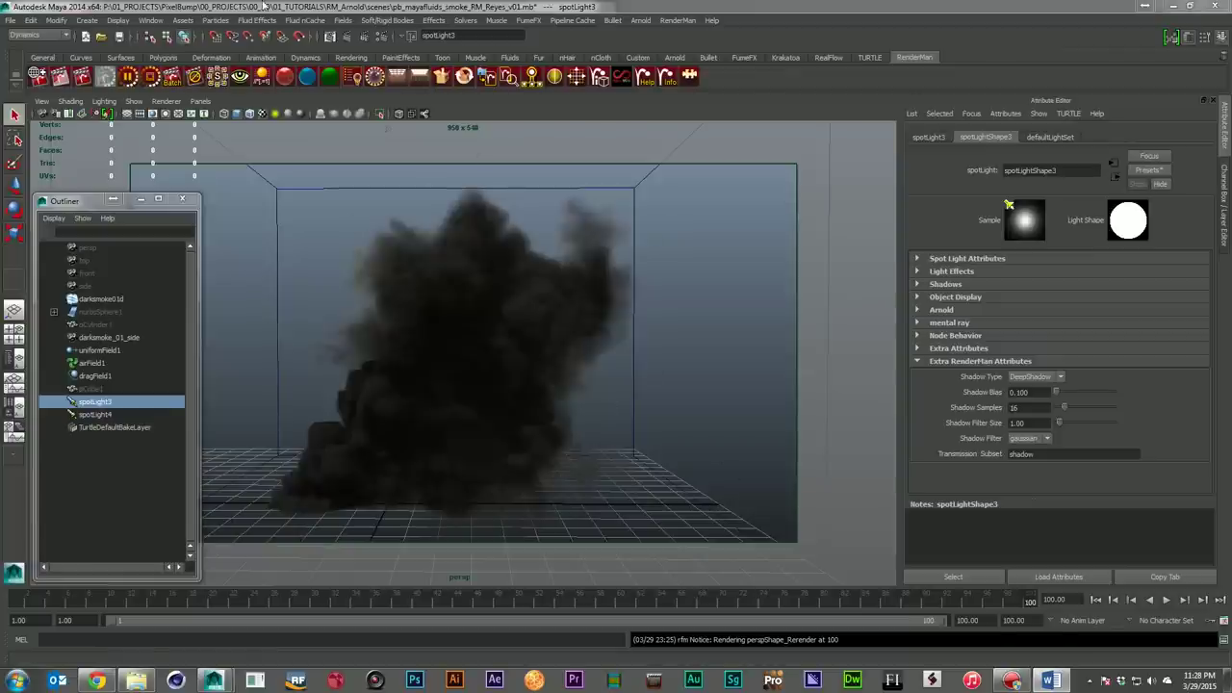
Open the explosion scene pb_mayafluids_exp_Arnold_v01.mb and select the fluid1 container
left_click(11, 22)
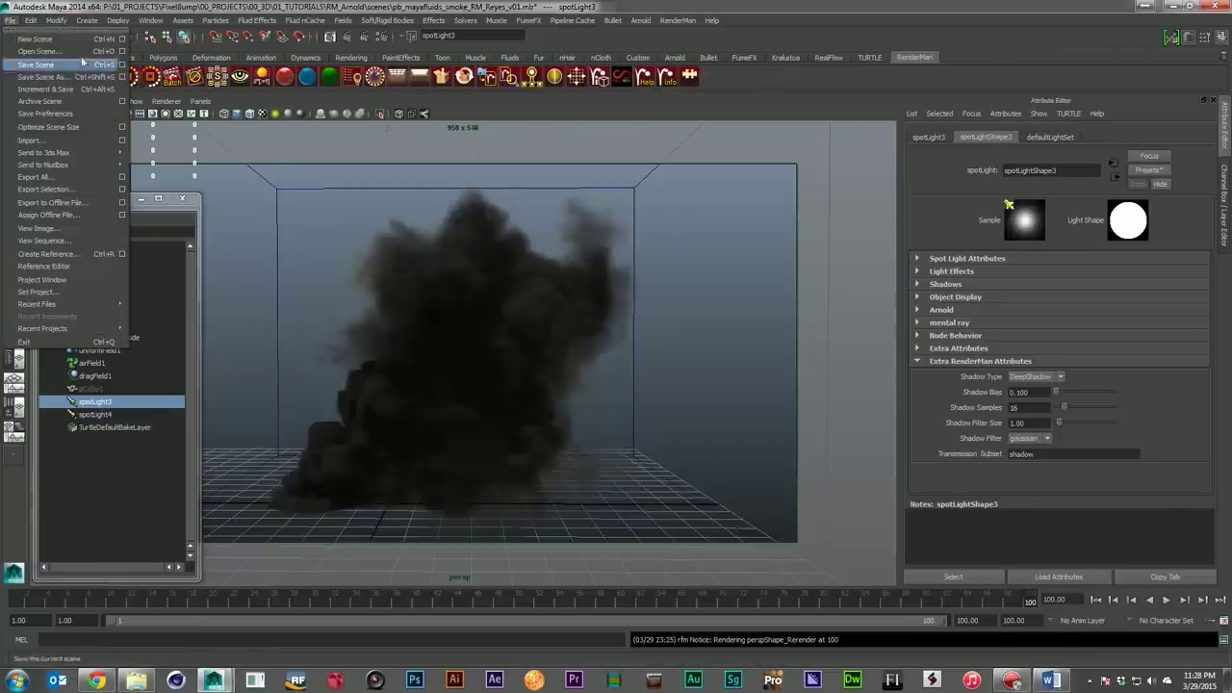
left_click(35, 51)
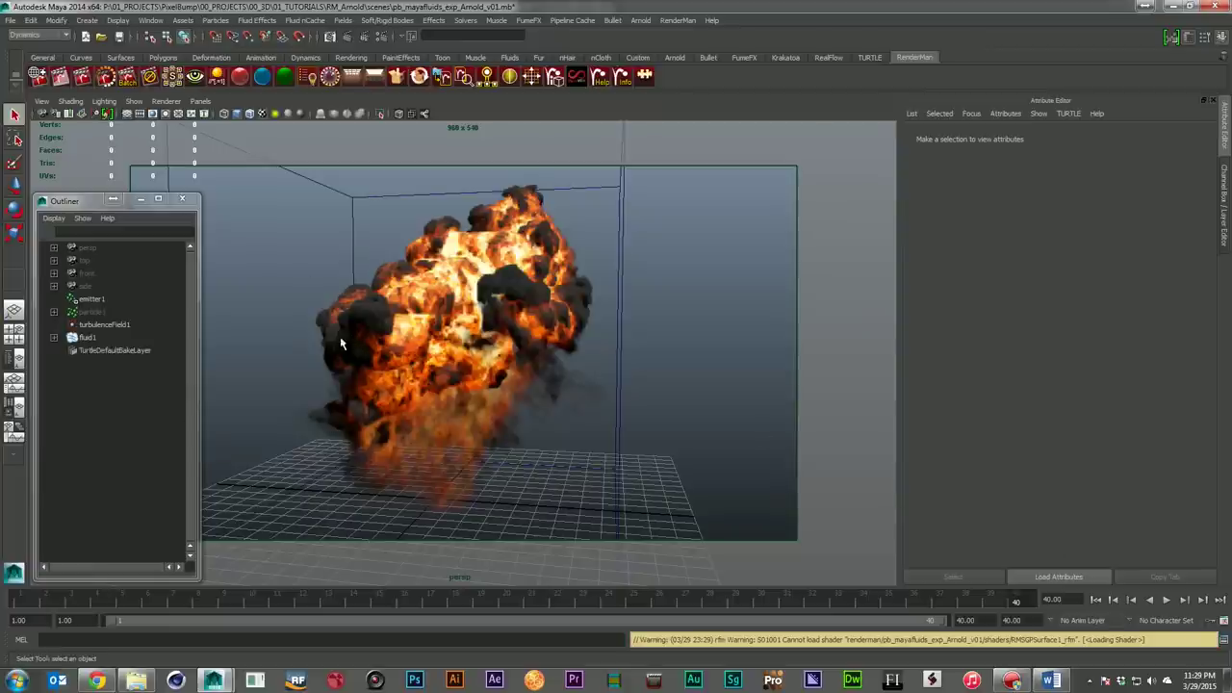
left_click(84, 344)
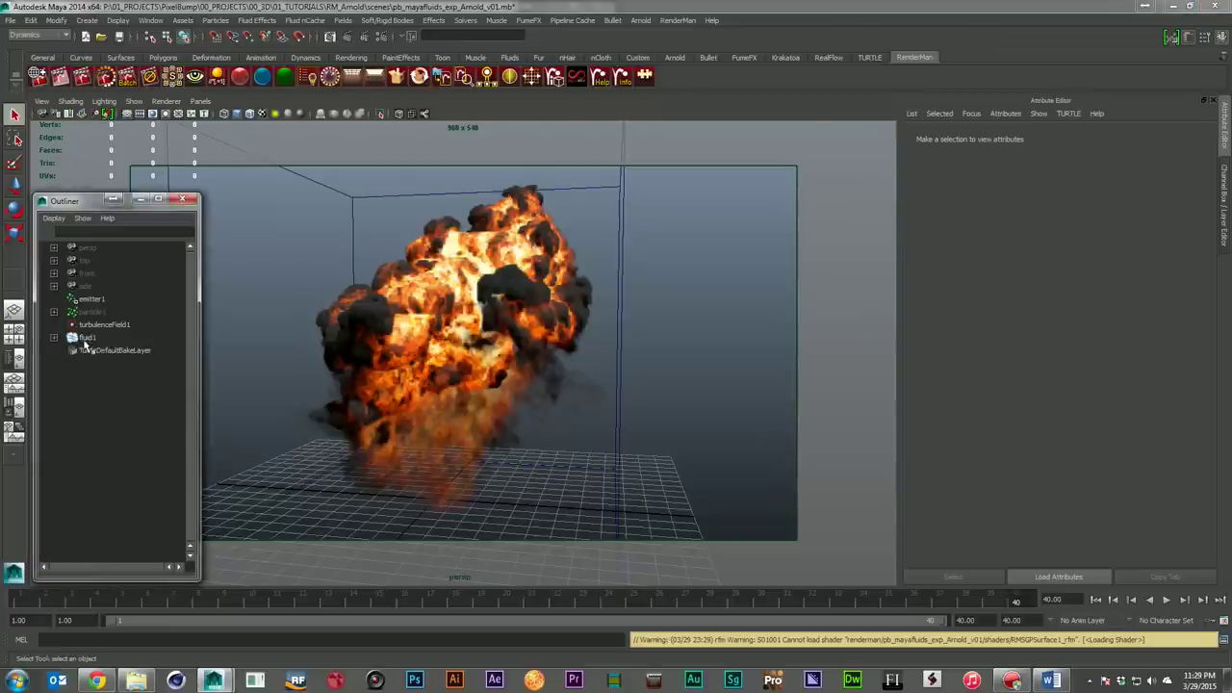
left_click(86, 339)
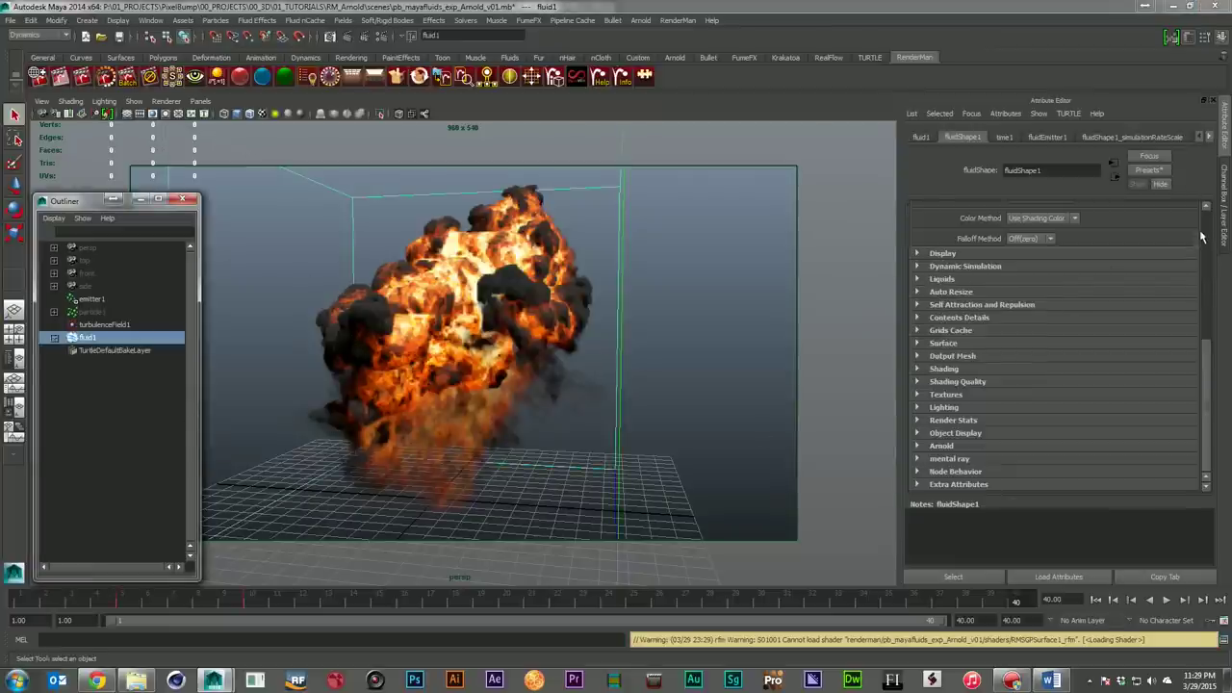
Examine fluidShape1's Arnold attributes, including step size, filter type and phase function anisotropy, and review its container properties
left_click(994, 441)
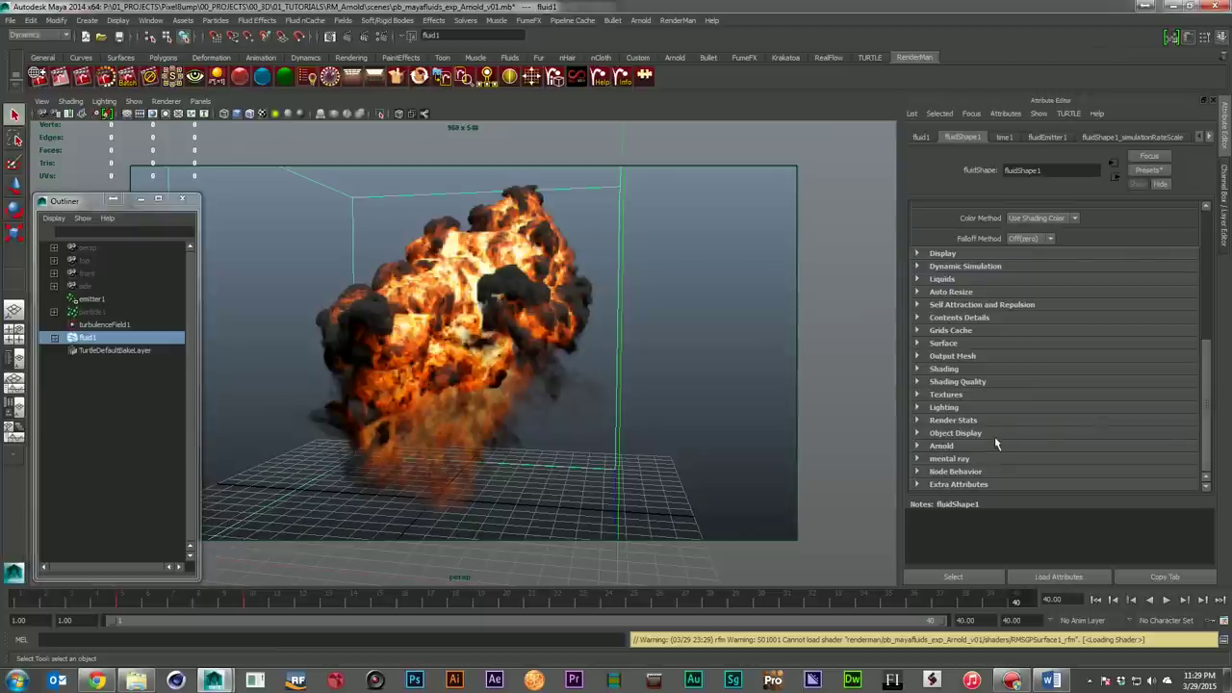
left_click(1116, 442)
scroll(1117, 440, "down", 4)
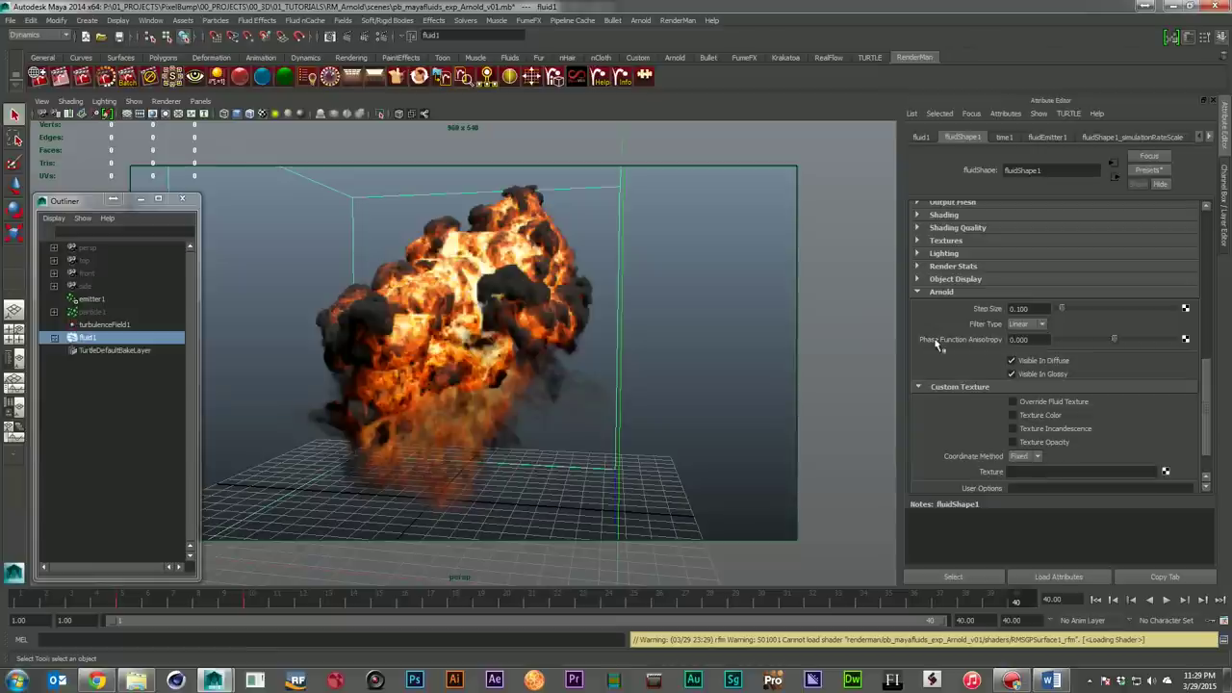
left_click_drag(1018, 338, 1024, 339, "ctrl")
left_click_drag(1209, 383, 1171, 259)
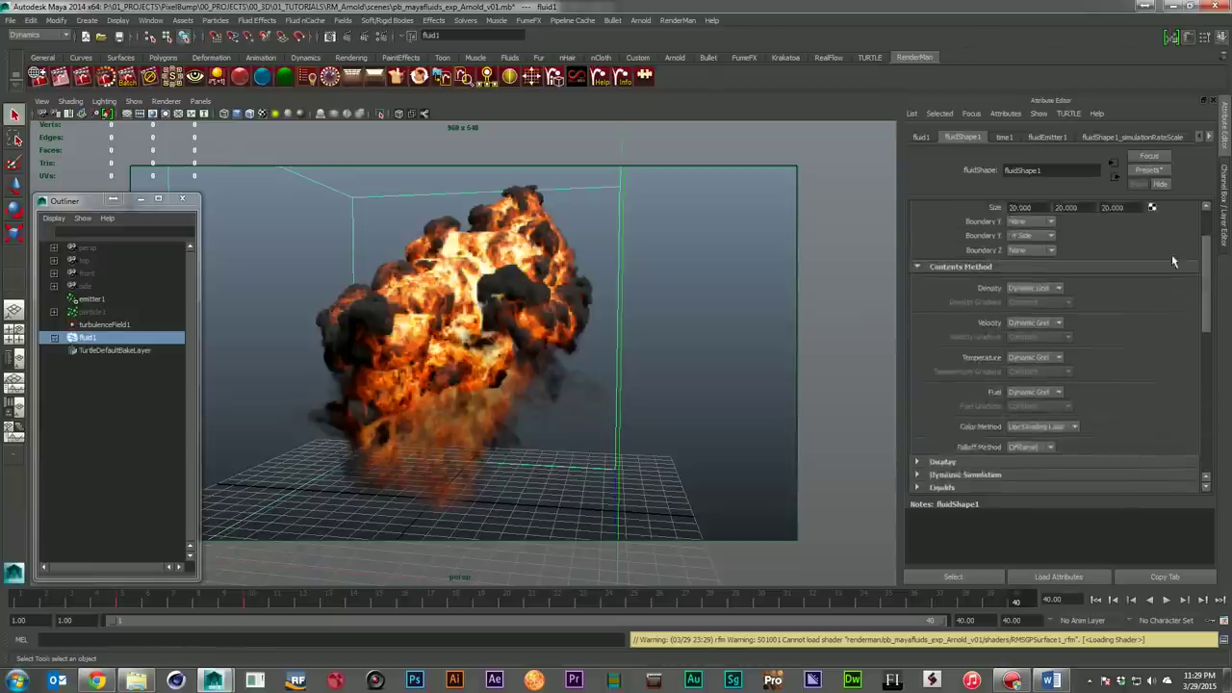
scroll(1171, 259, "up", 3)
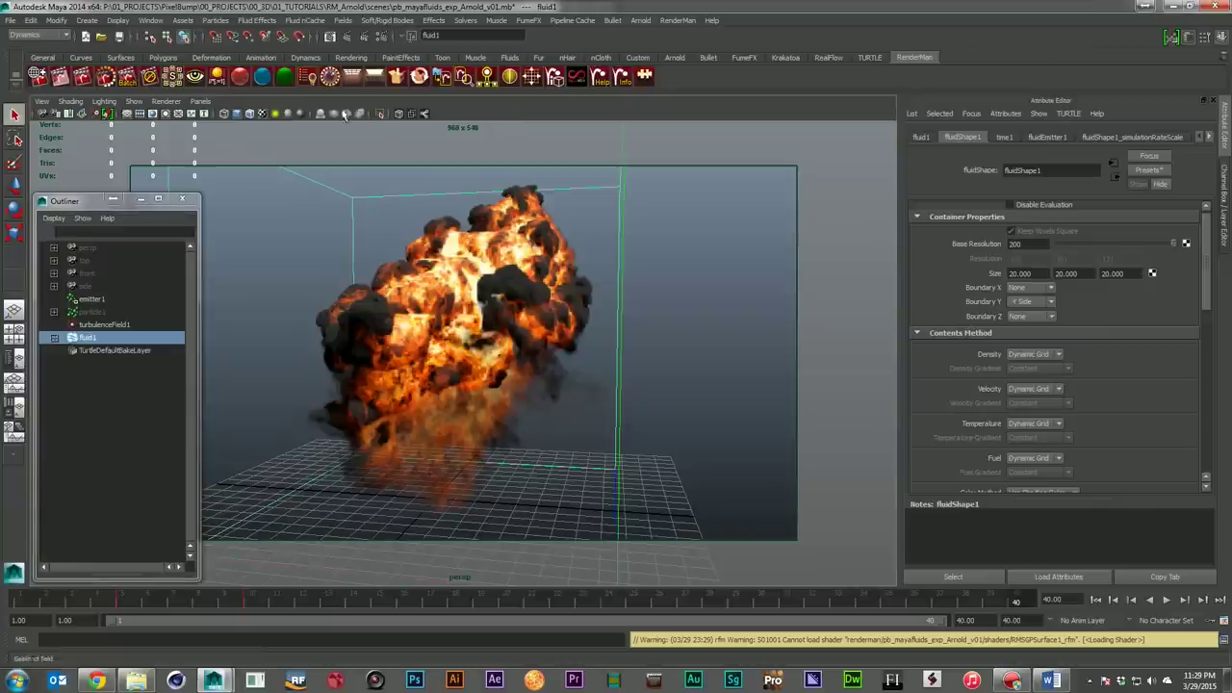
Render the explosion with Arnold, compare the result with the viewport fluid and close the render view
left_click(373, 37)
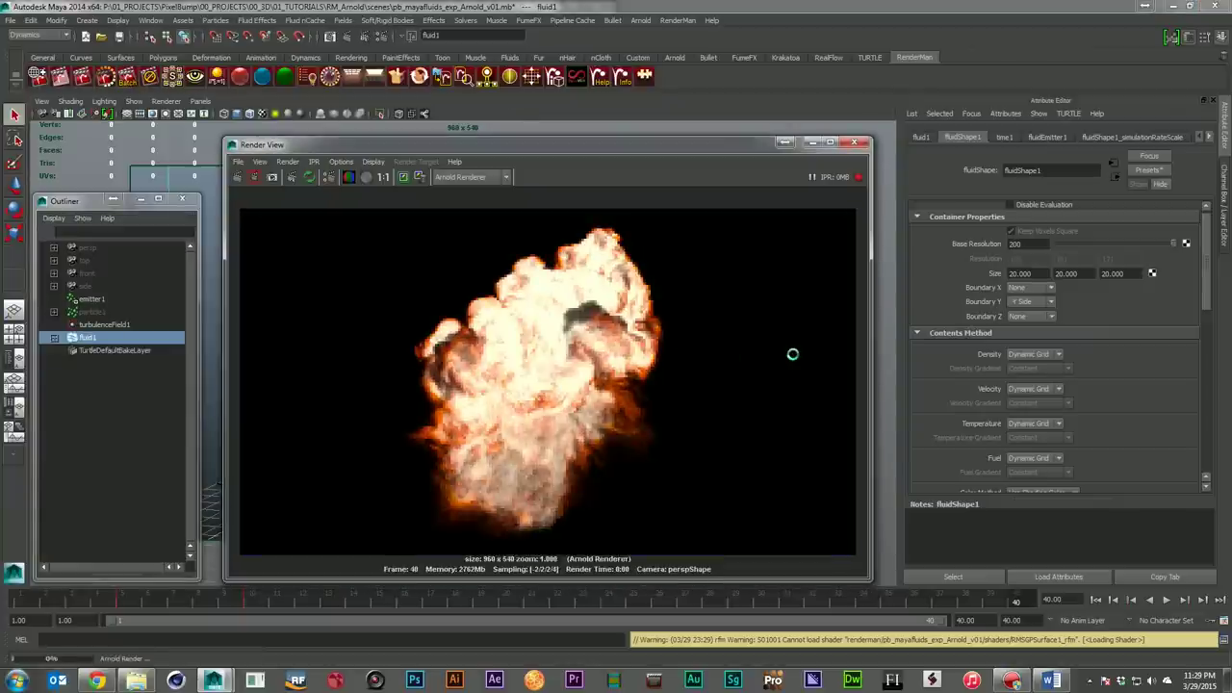
left_click_drag(624, 140, 958, 120)
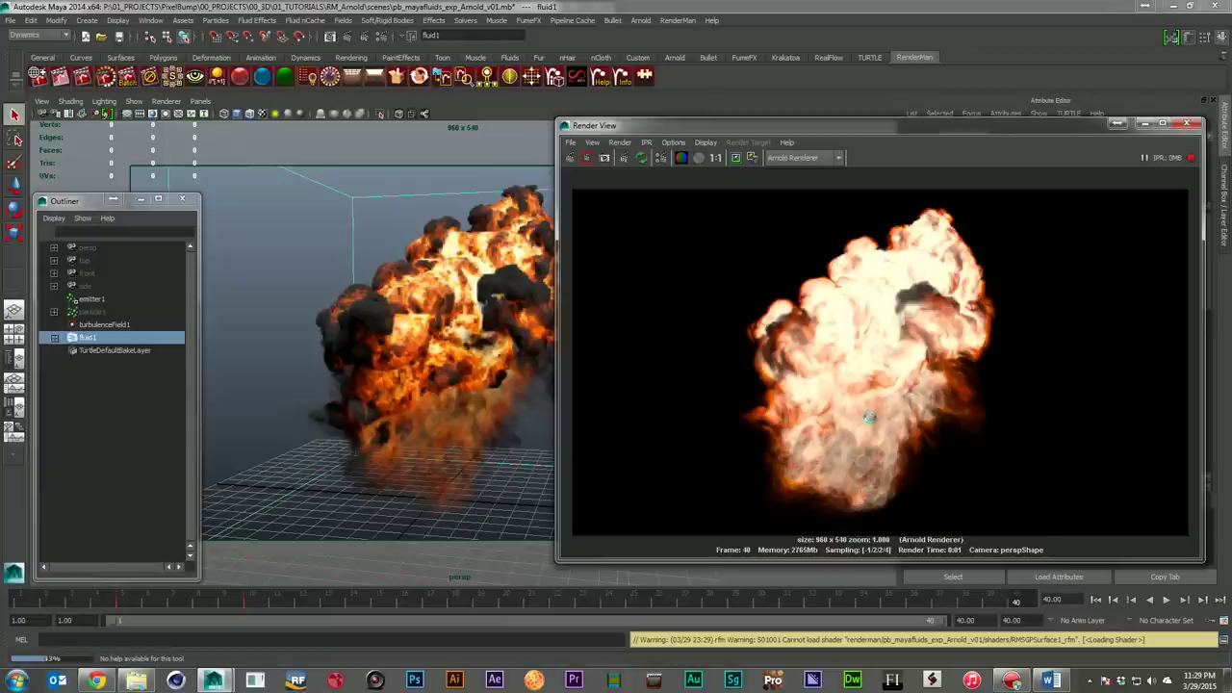
left_click_drag(982, 126, 683, 135)
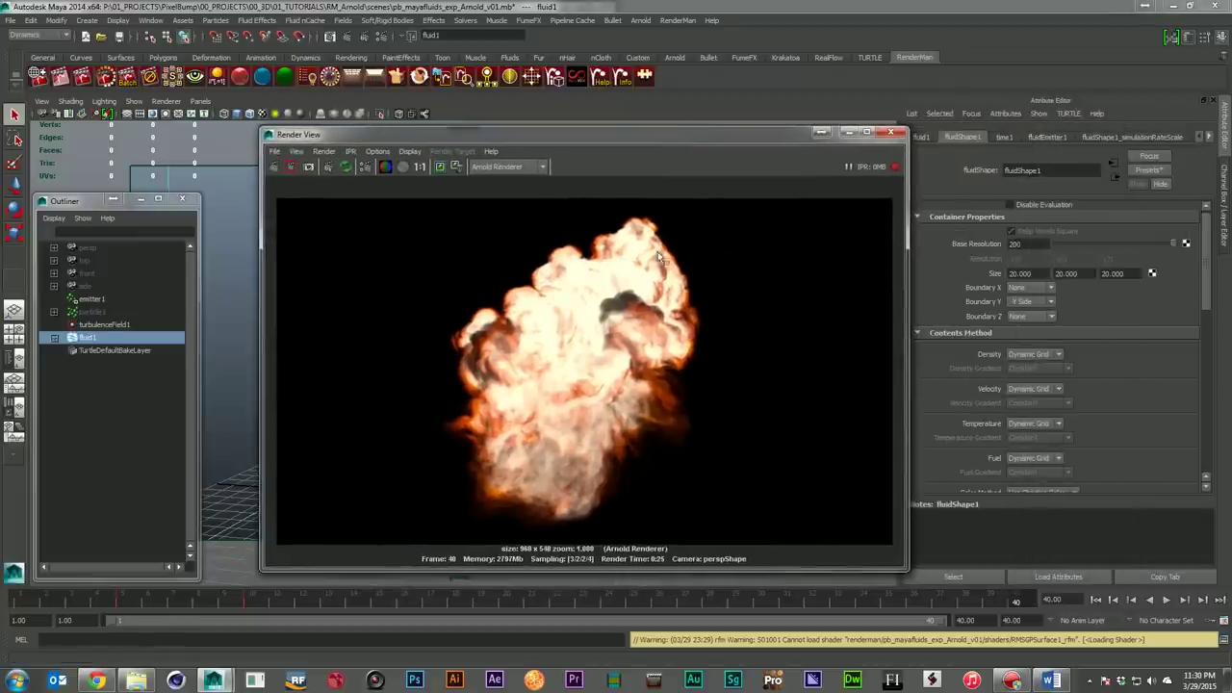
left_click_drag(472, 140, 720, 125)
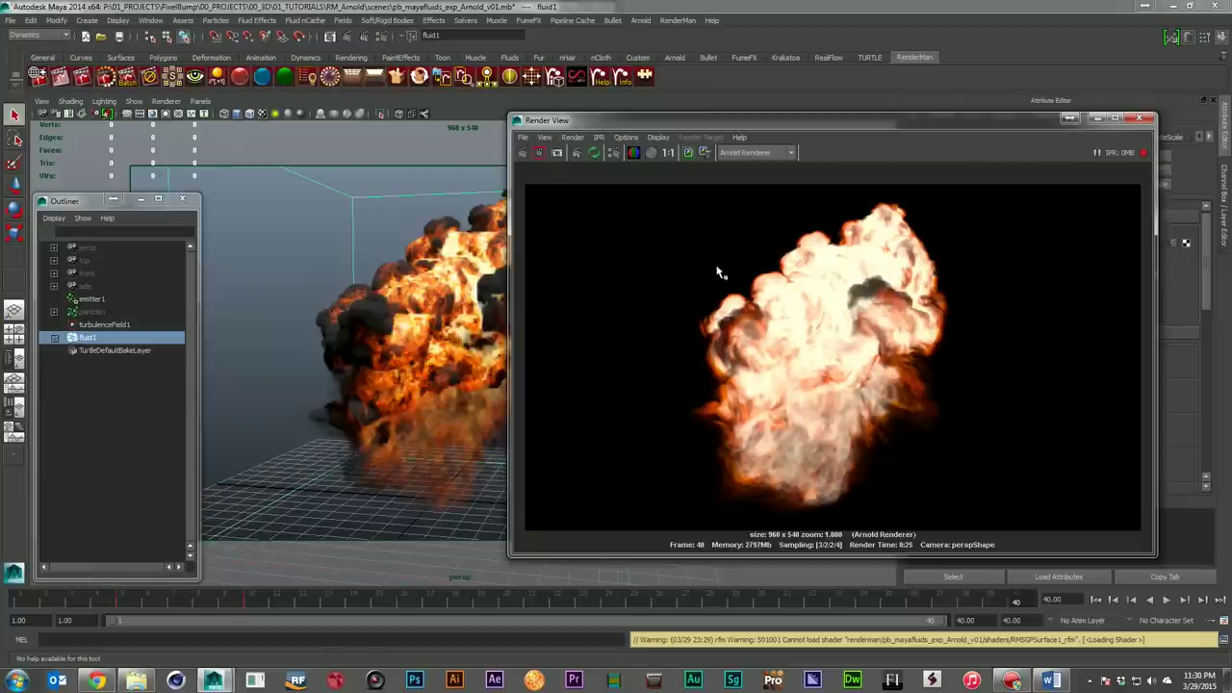
left_click(1142, 120)
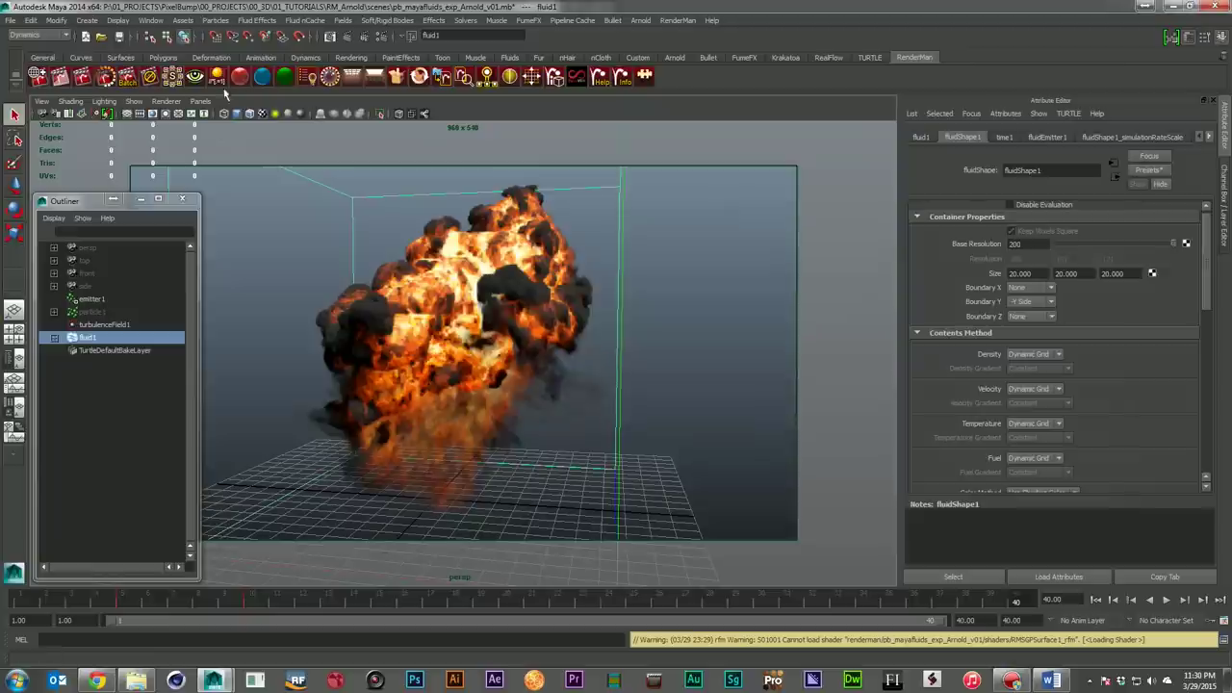
Open the scene pb_mayafluids_exp_RM_Reyes_v01.mb and select its fluid1 container
left_click(10, 21)
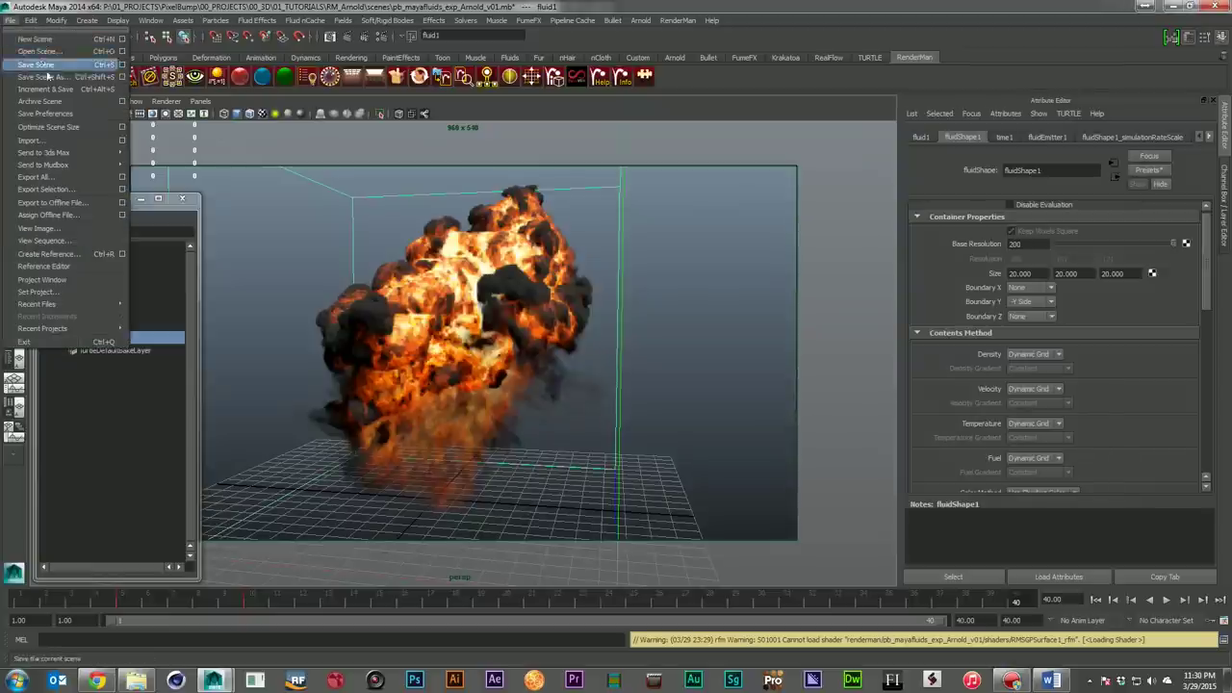
left_click(50, 55)
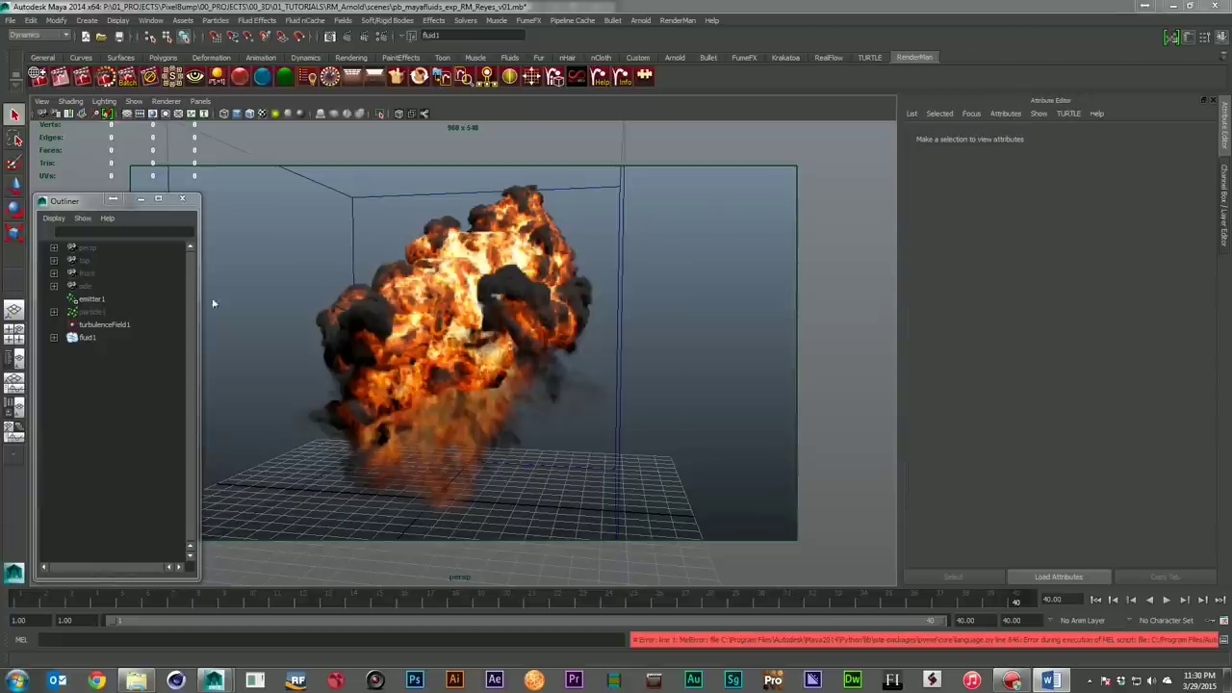
left_click(86, 338)
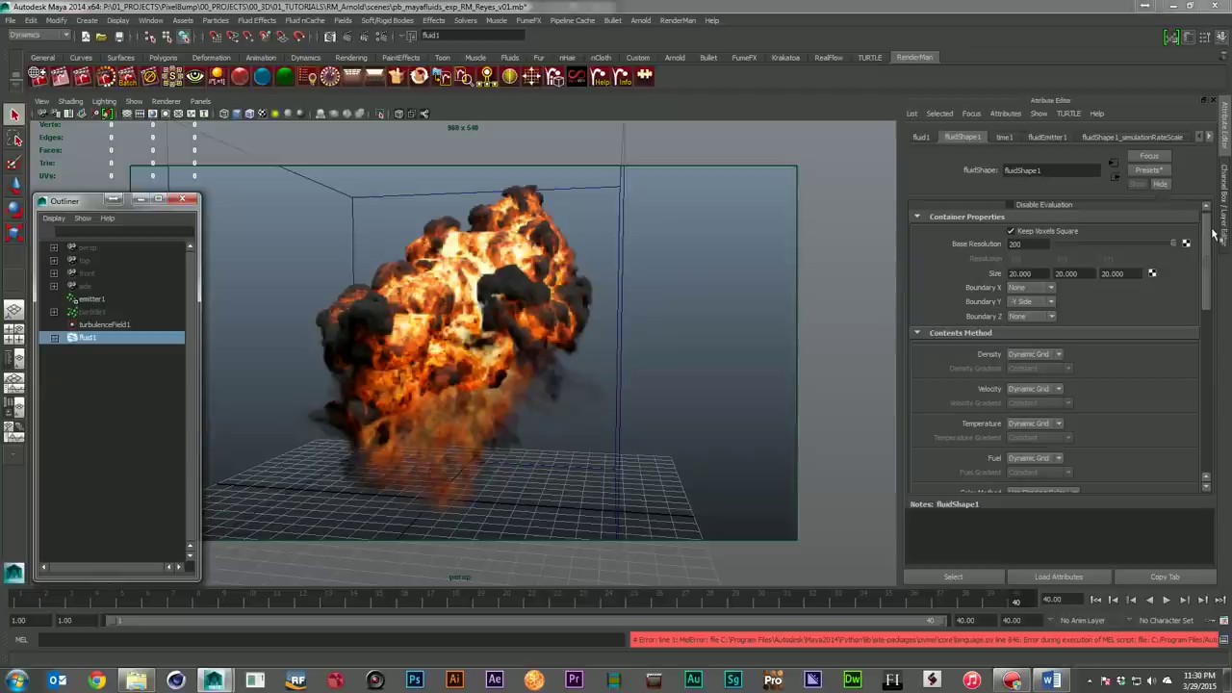
Add RenderMan volume controls to fluidShape1 and expand its Extra RenderMan Attributes
left_click(1210, 470)
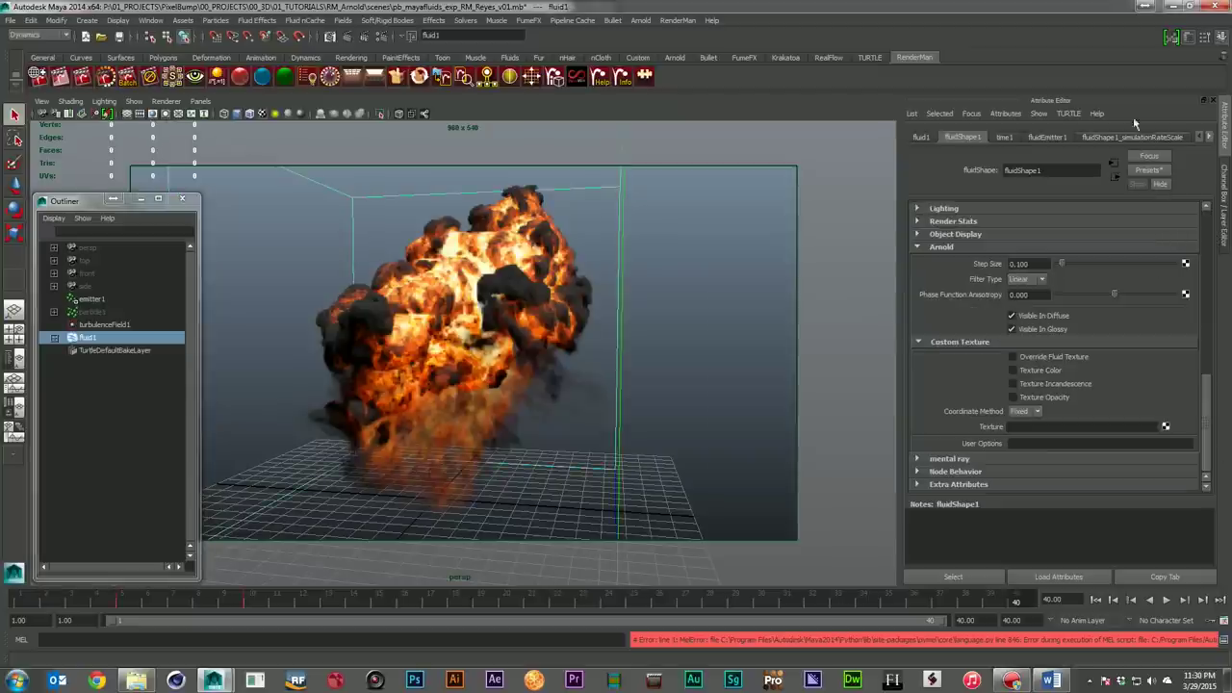
left_click(1005, 114)
mouse_move(1052, 167)
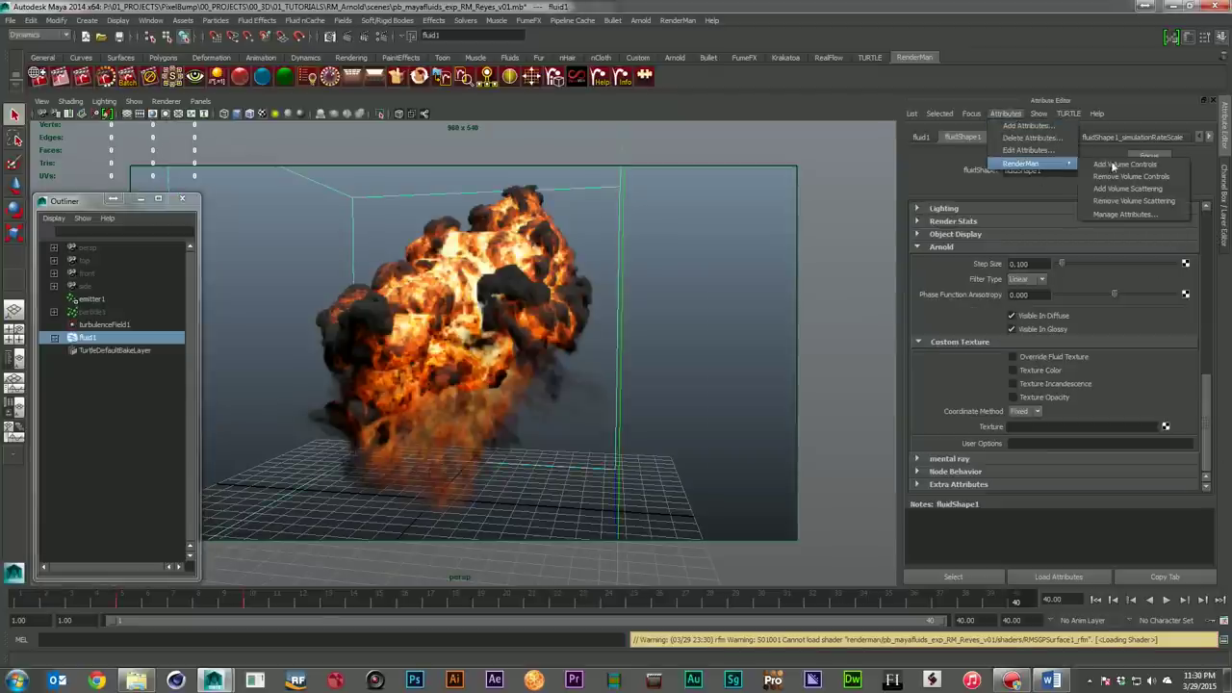
left_click(935, 294)
left_click(936, 249)
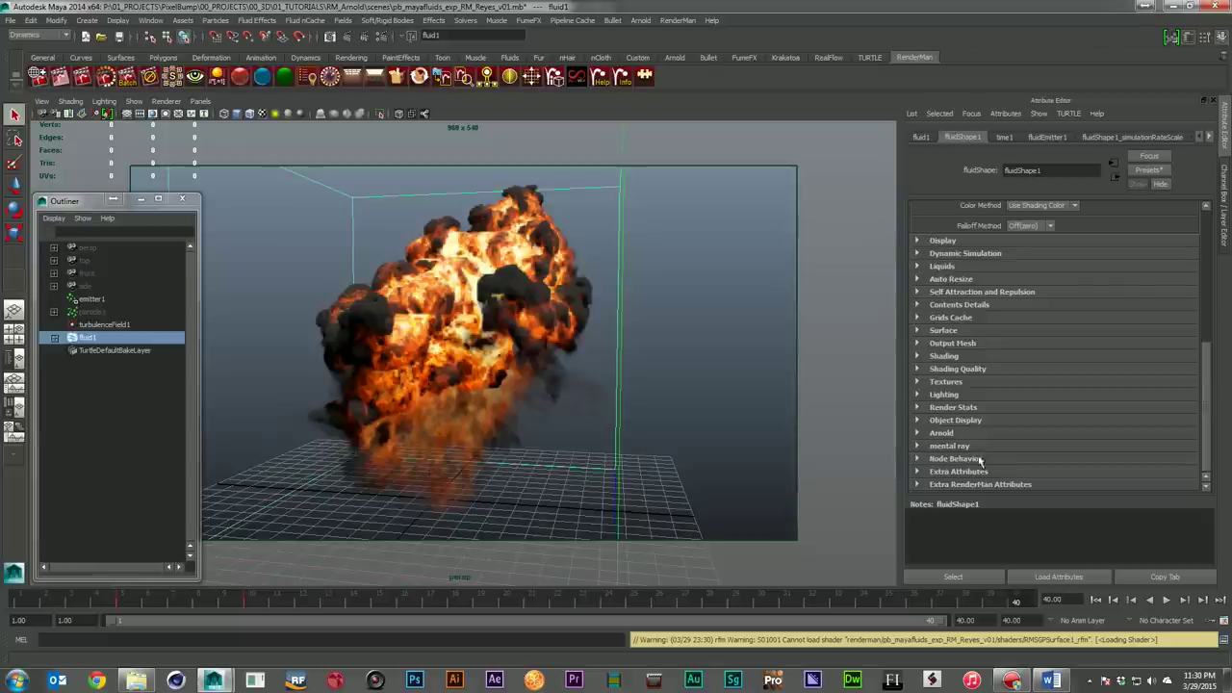
left_click(983, 484)
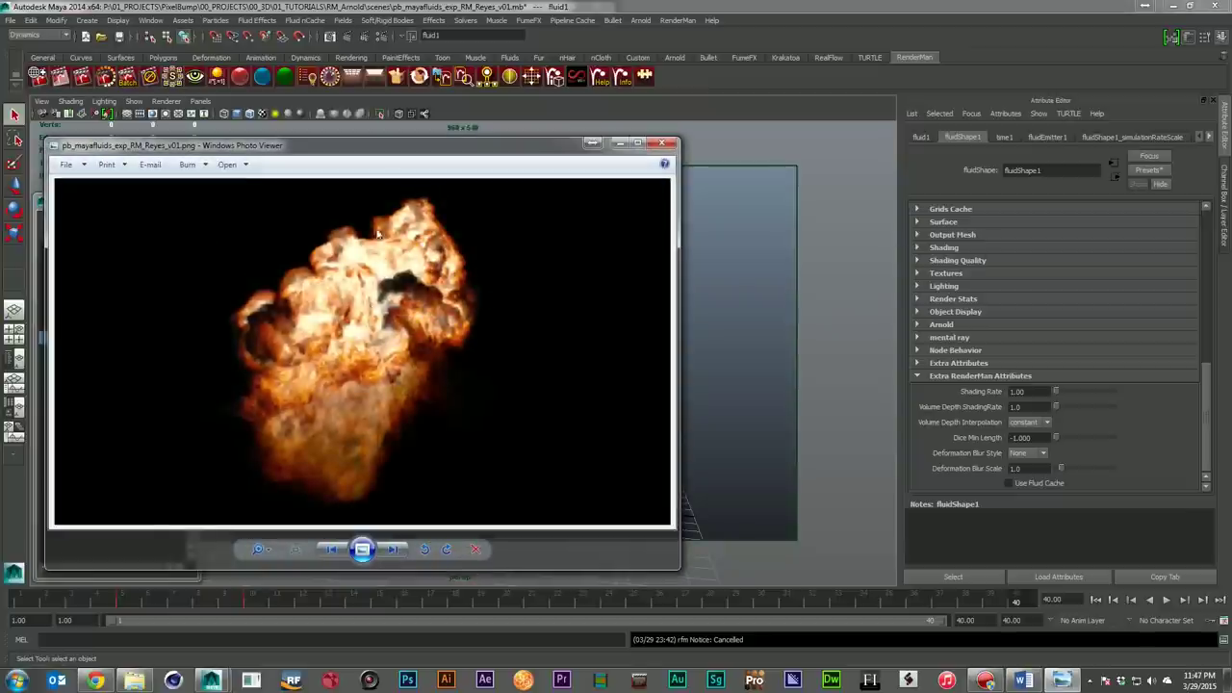
Compare the saved Reyes explosion render with the viewport fluid and with the saved Arnold render
left_click_drag(390, 156, 964, 156)
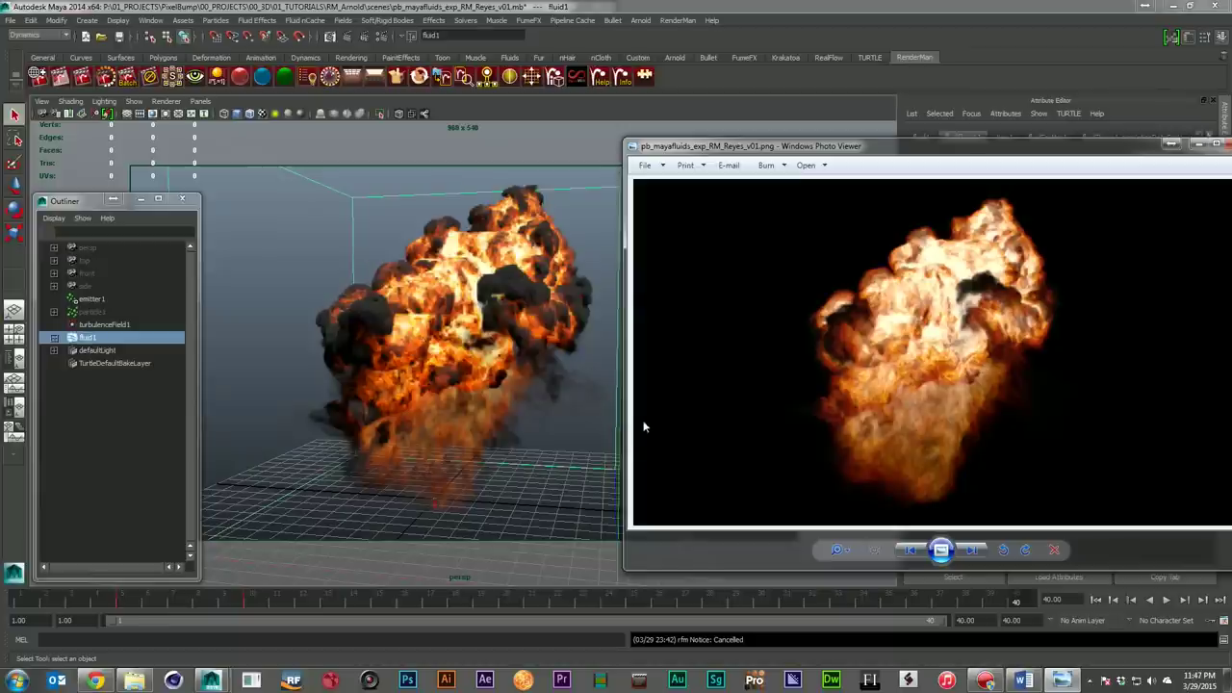
left_click_drag(1062, 157, 452, 145)
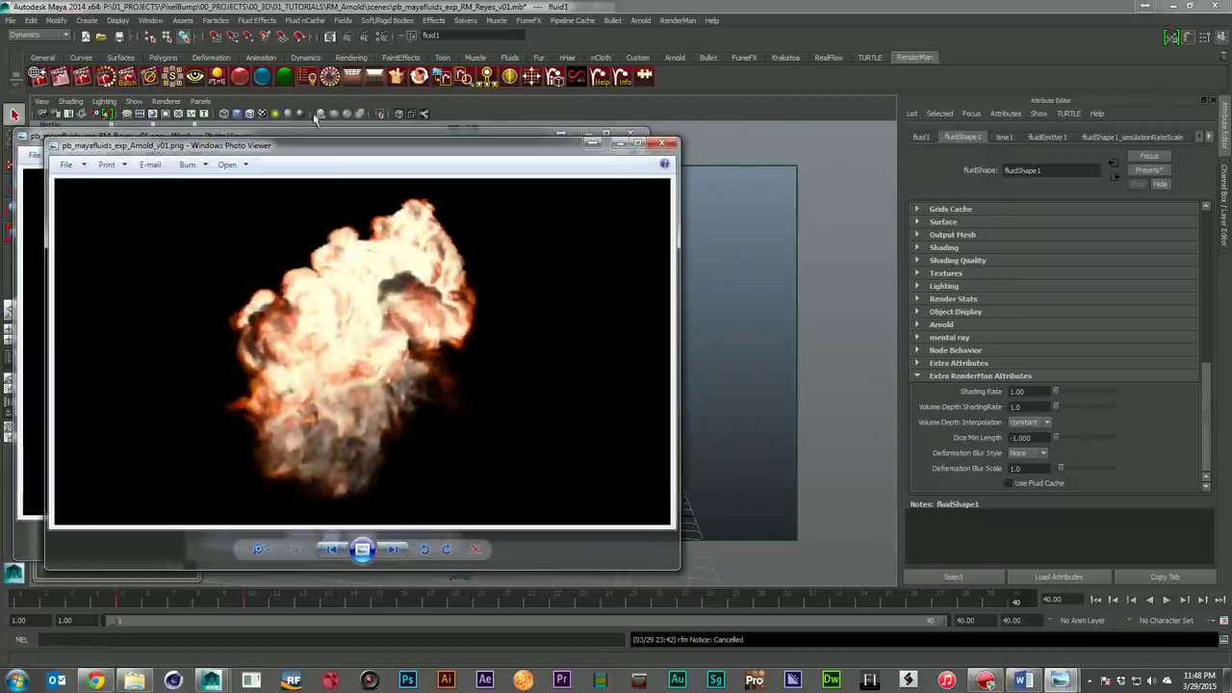
left_click_drag(209, 157, 703, 146)
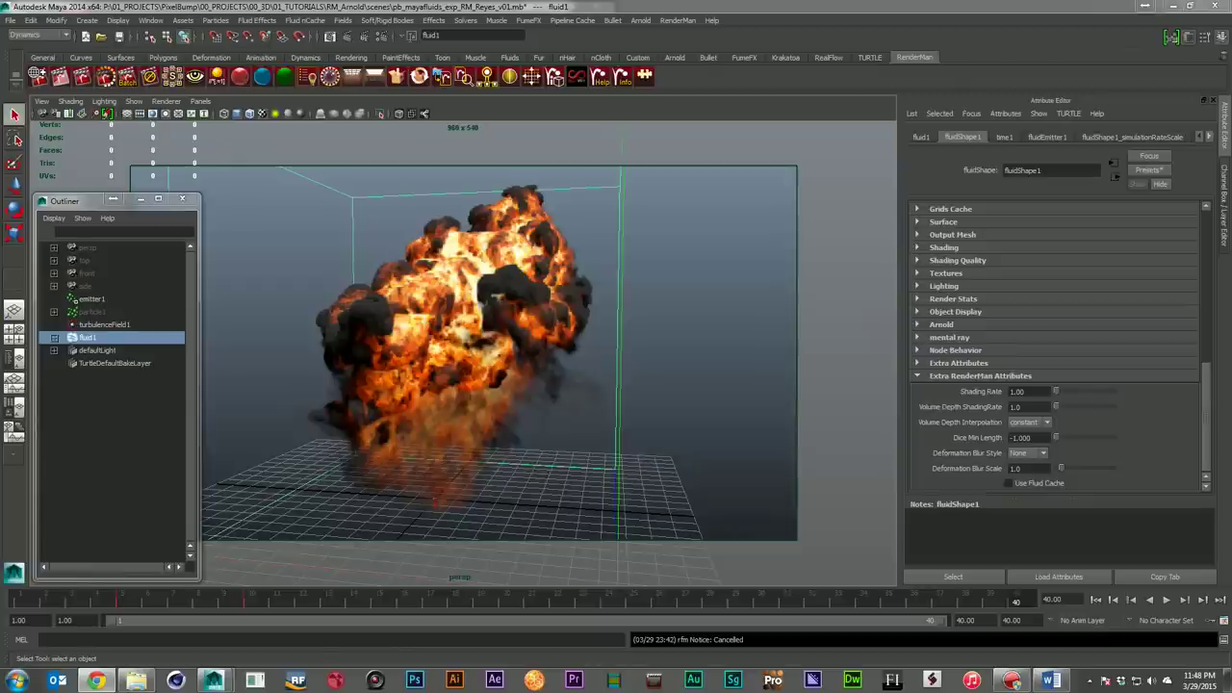
Switch to Chrome and review the RenderMan Particles documentation, including its sample renders of the different particle types
left_click(97, 680)
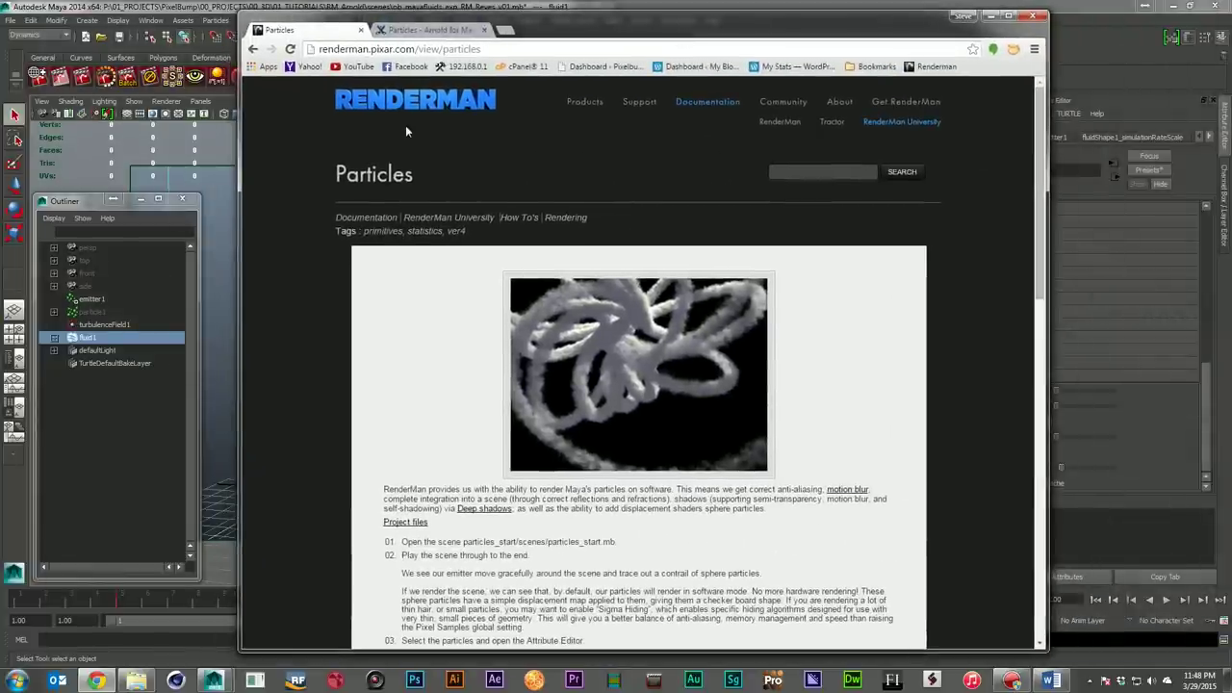
scroll(789, 459, "down", 9)
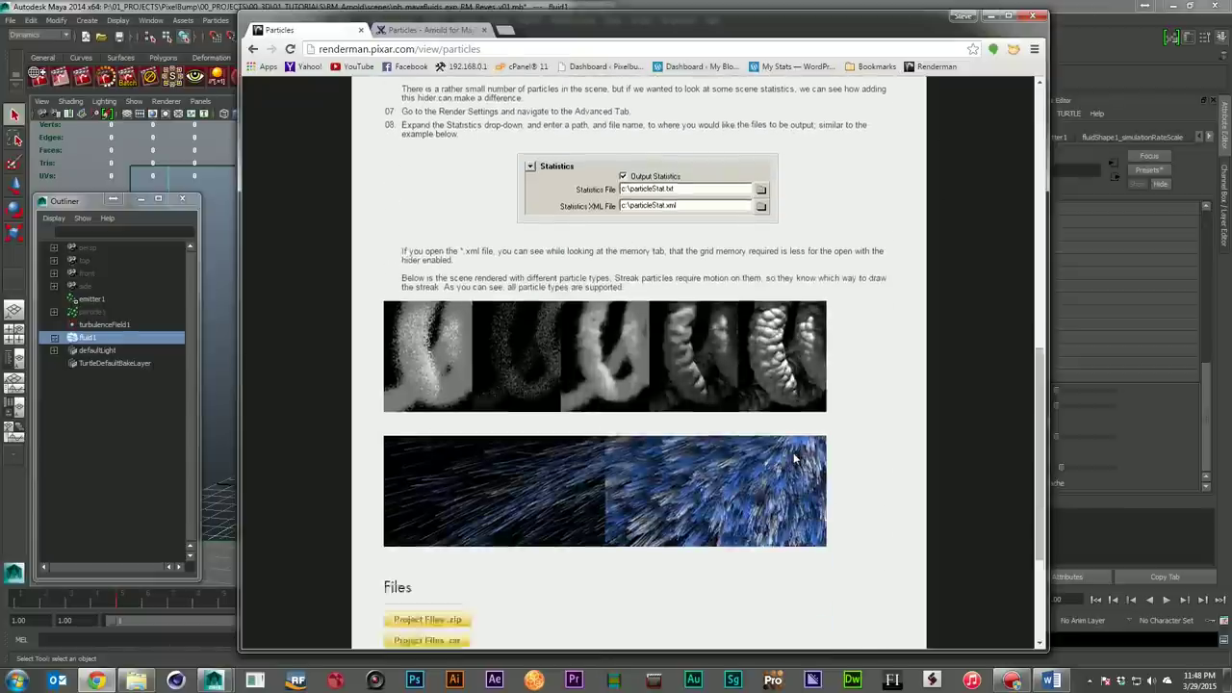
scroll(590, 353, "up", 2)
scroll(539, 344, "down", 1)
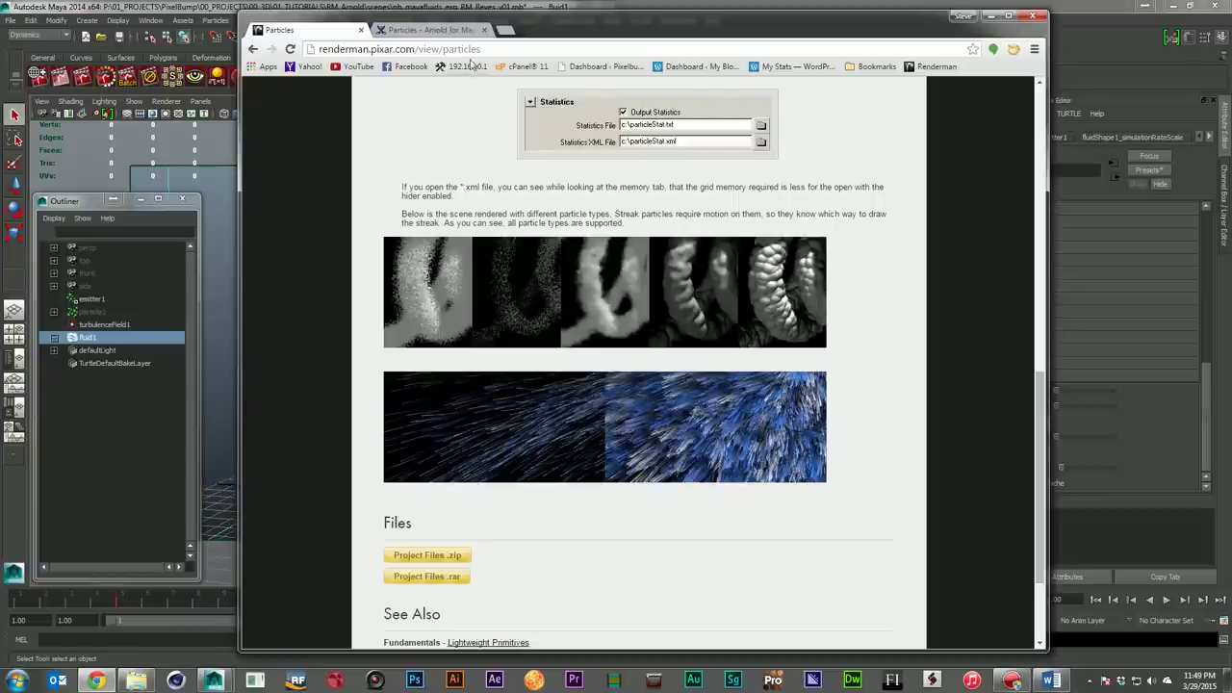
Review the Arnold for Maya Particles page, covering Render Points As, particle radius and Min Pixel Width, and compare it with RenderMan's particle types
left_click(424, 30)
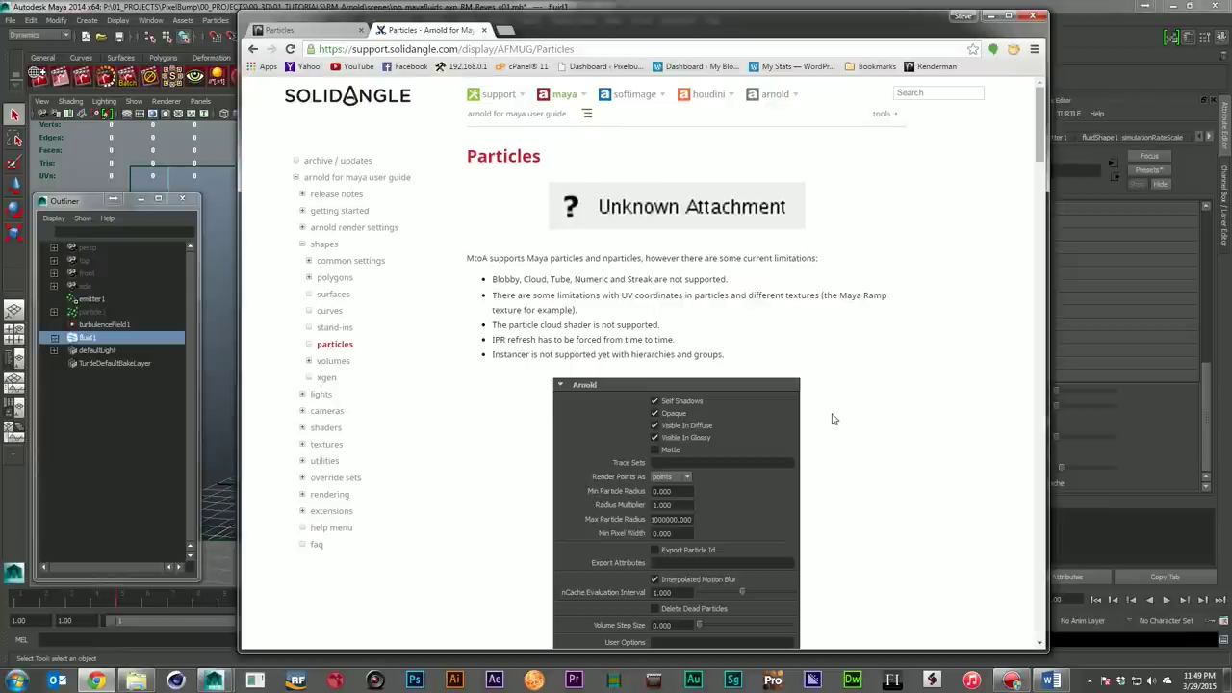
scroll(833, 418, "down", 4)
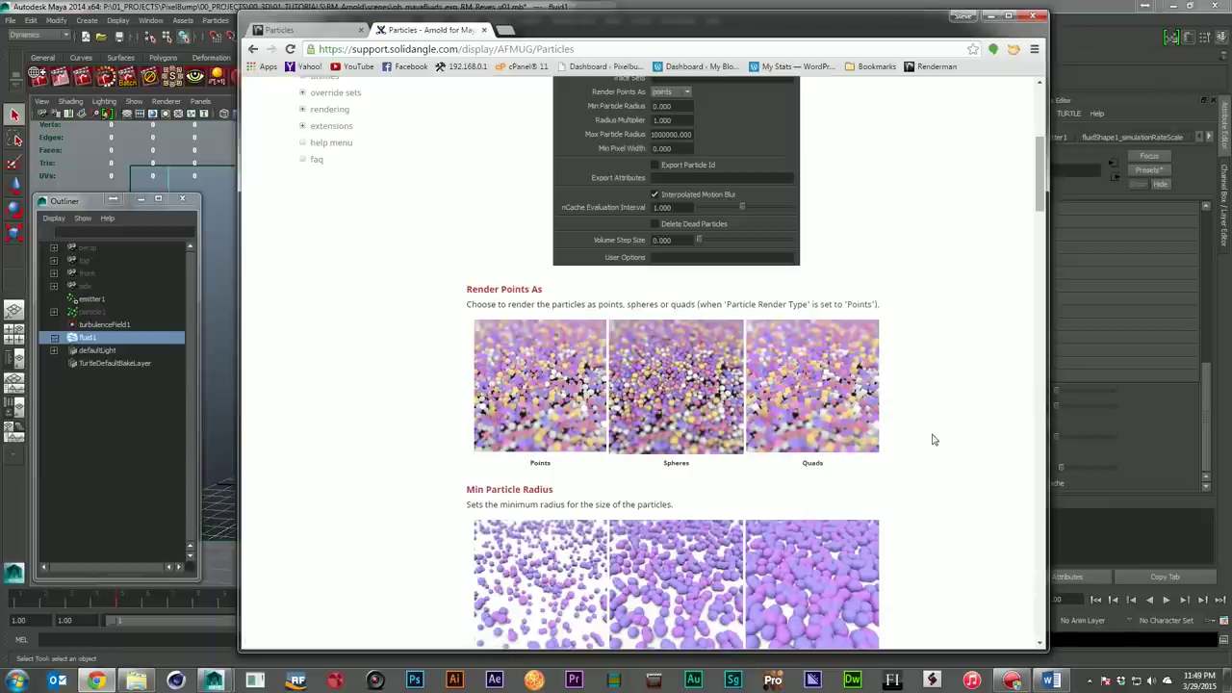
left_click(277, 30)
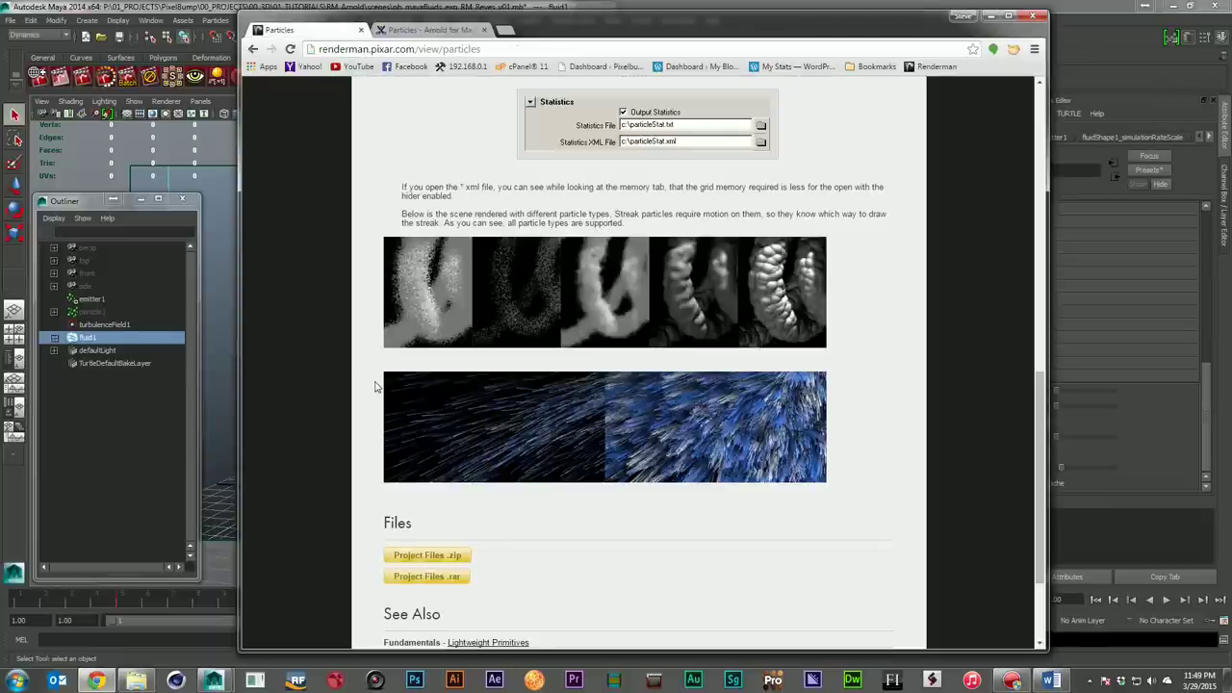
left_click(428, 30)
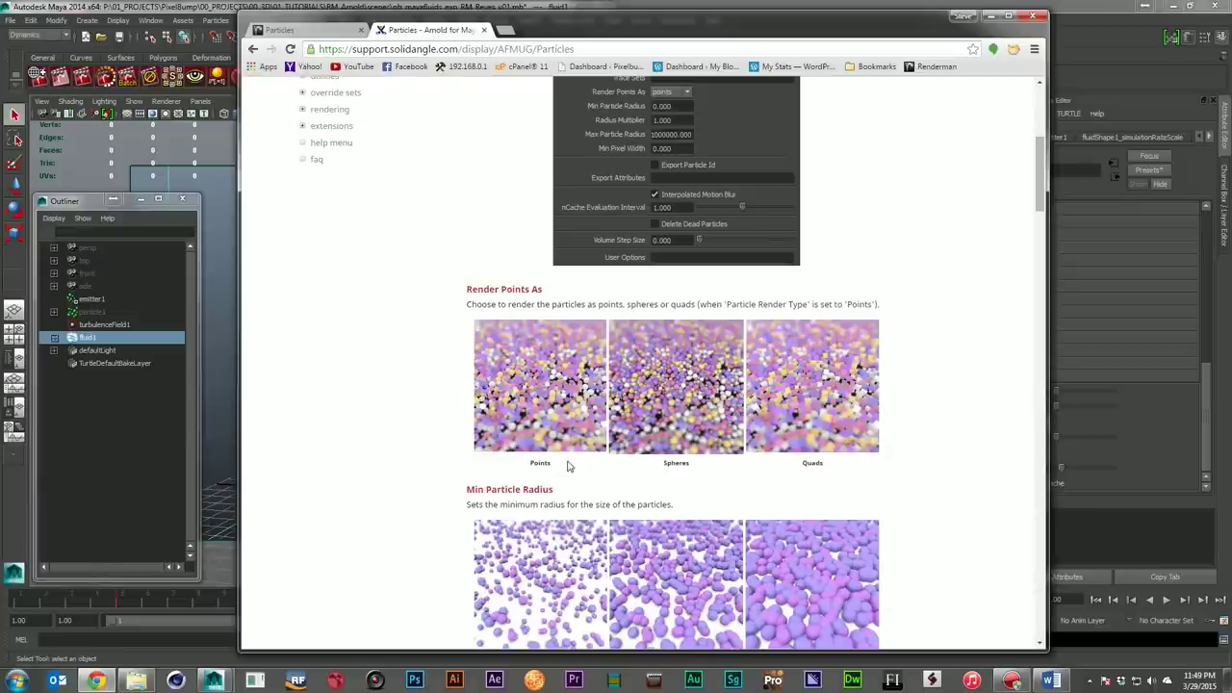
scroll(885, 456, "down", 6)
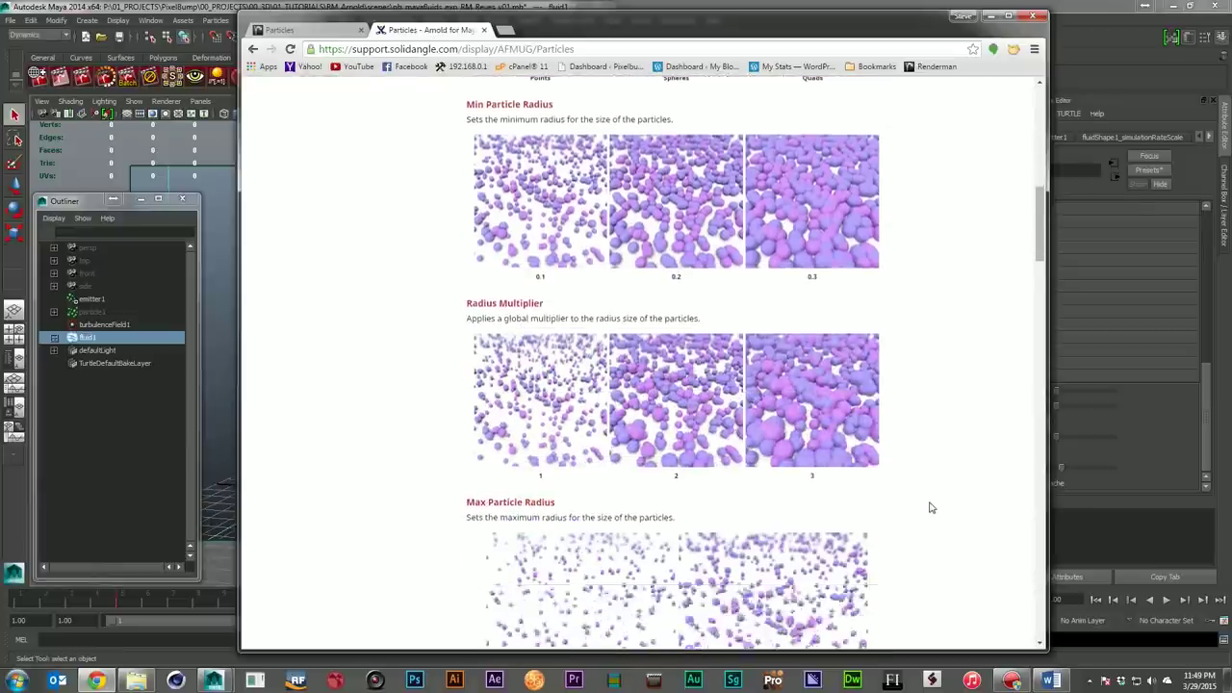
scroll(929, 508, "down", 3)
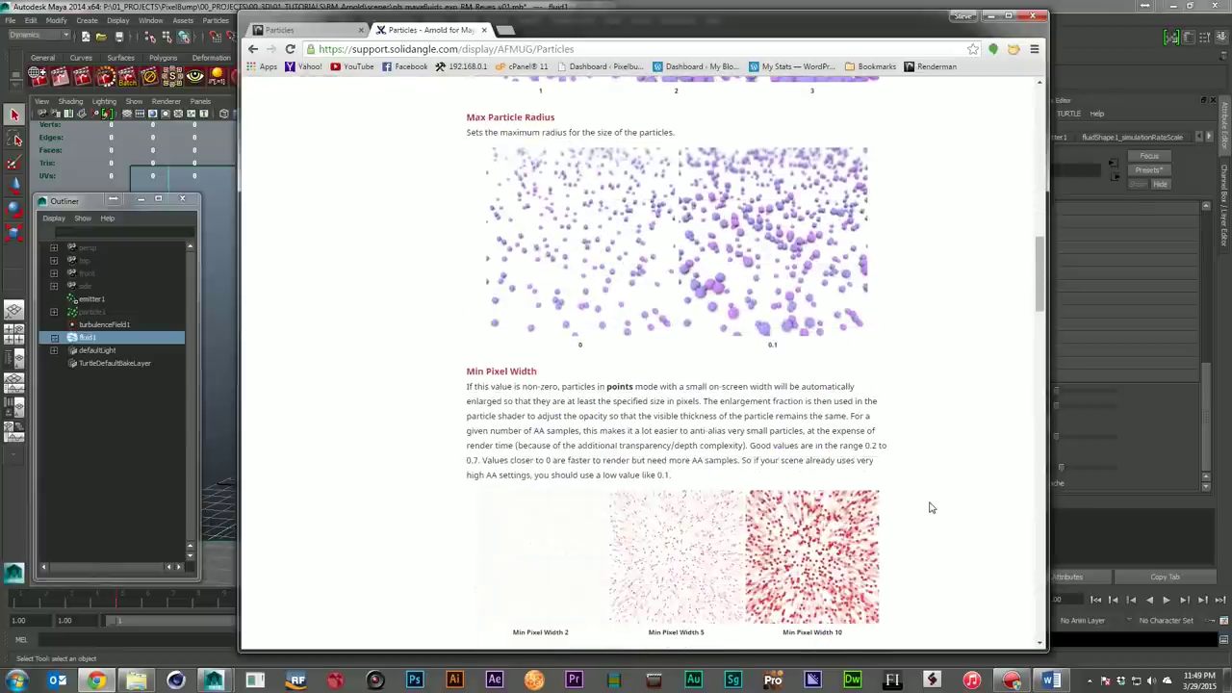
scroll(930, 507, "up", 10)
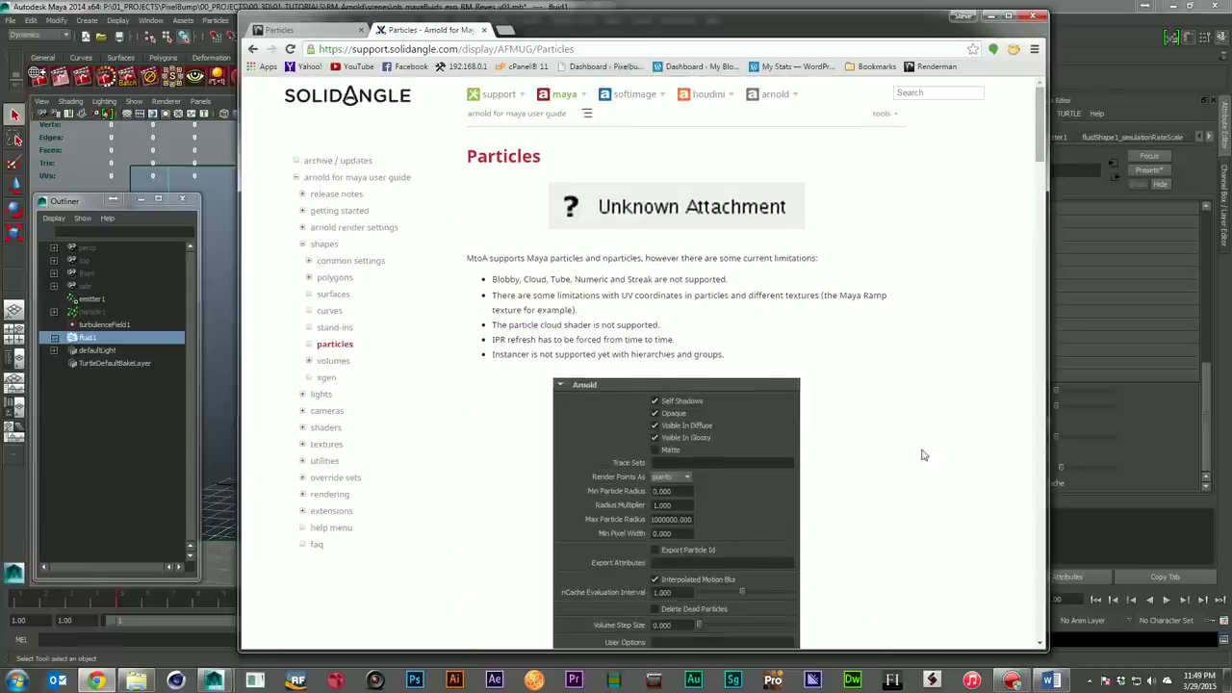
Recheck RenderMan's supported particle types against the particle limitations and attributes listed in the Arnold guide
left_click(279, 29)
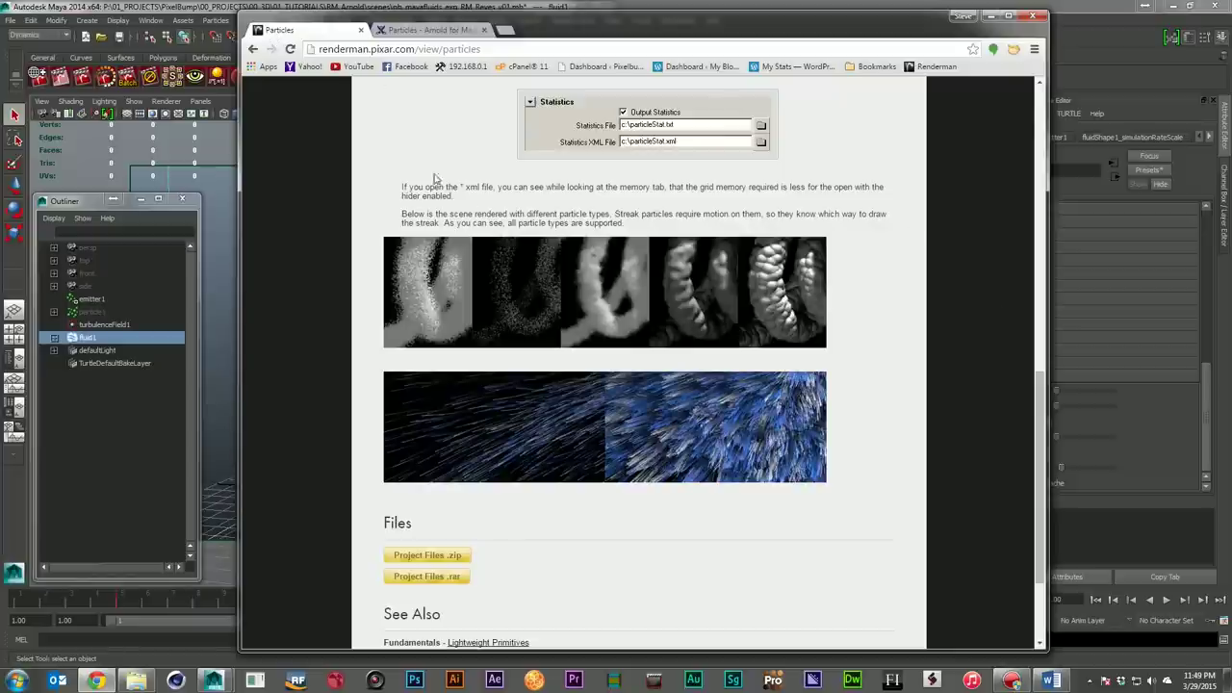
left_click(421, 33)
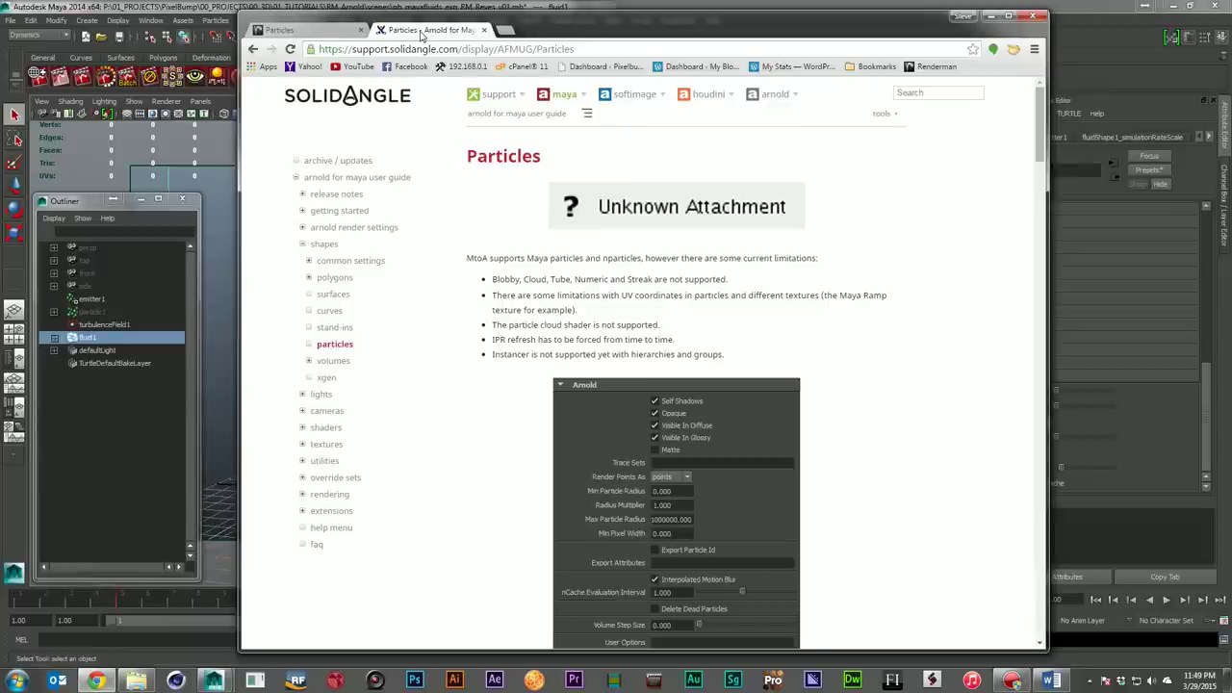
scroll(976, 365, "down", 2)
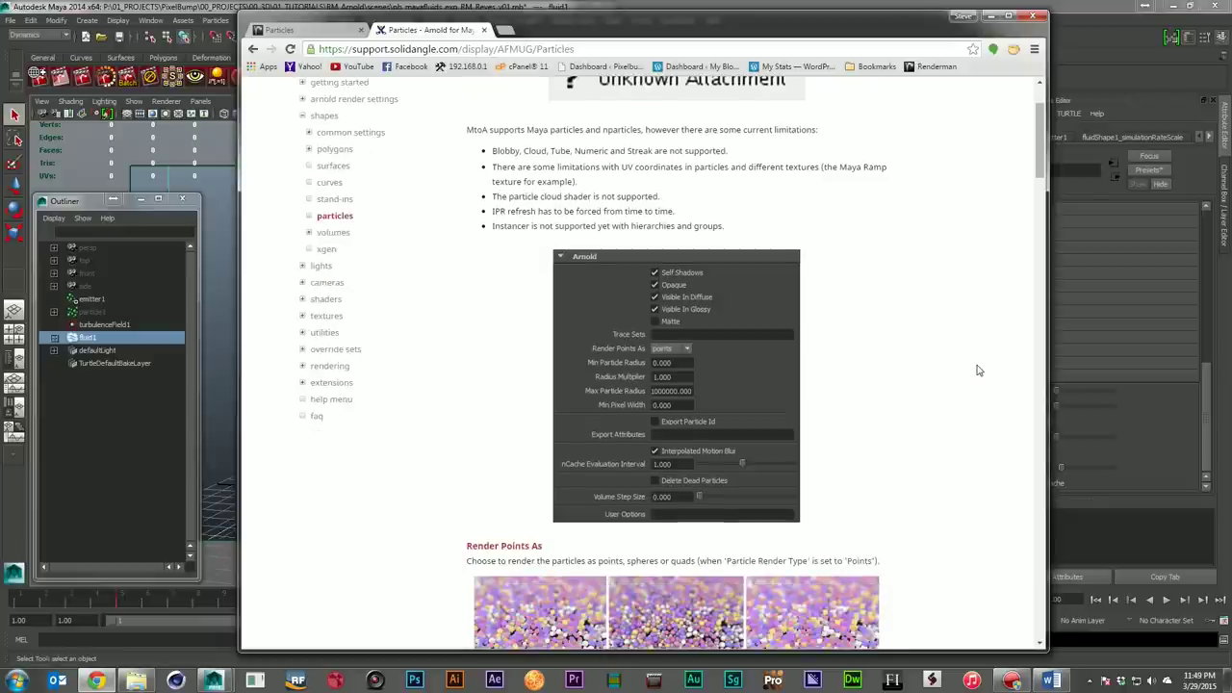